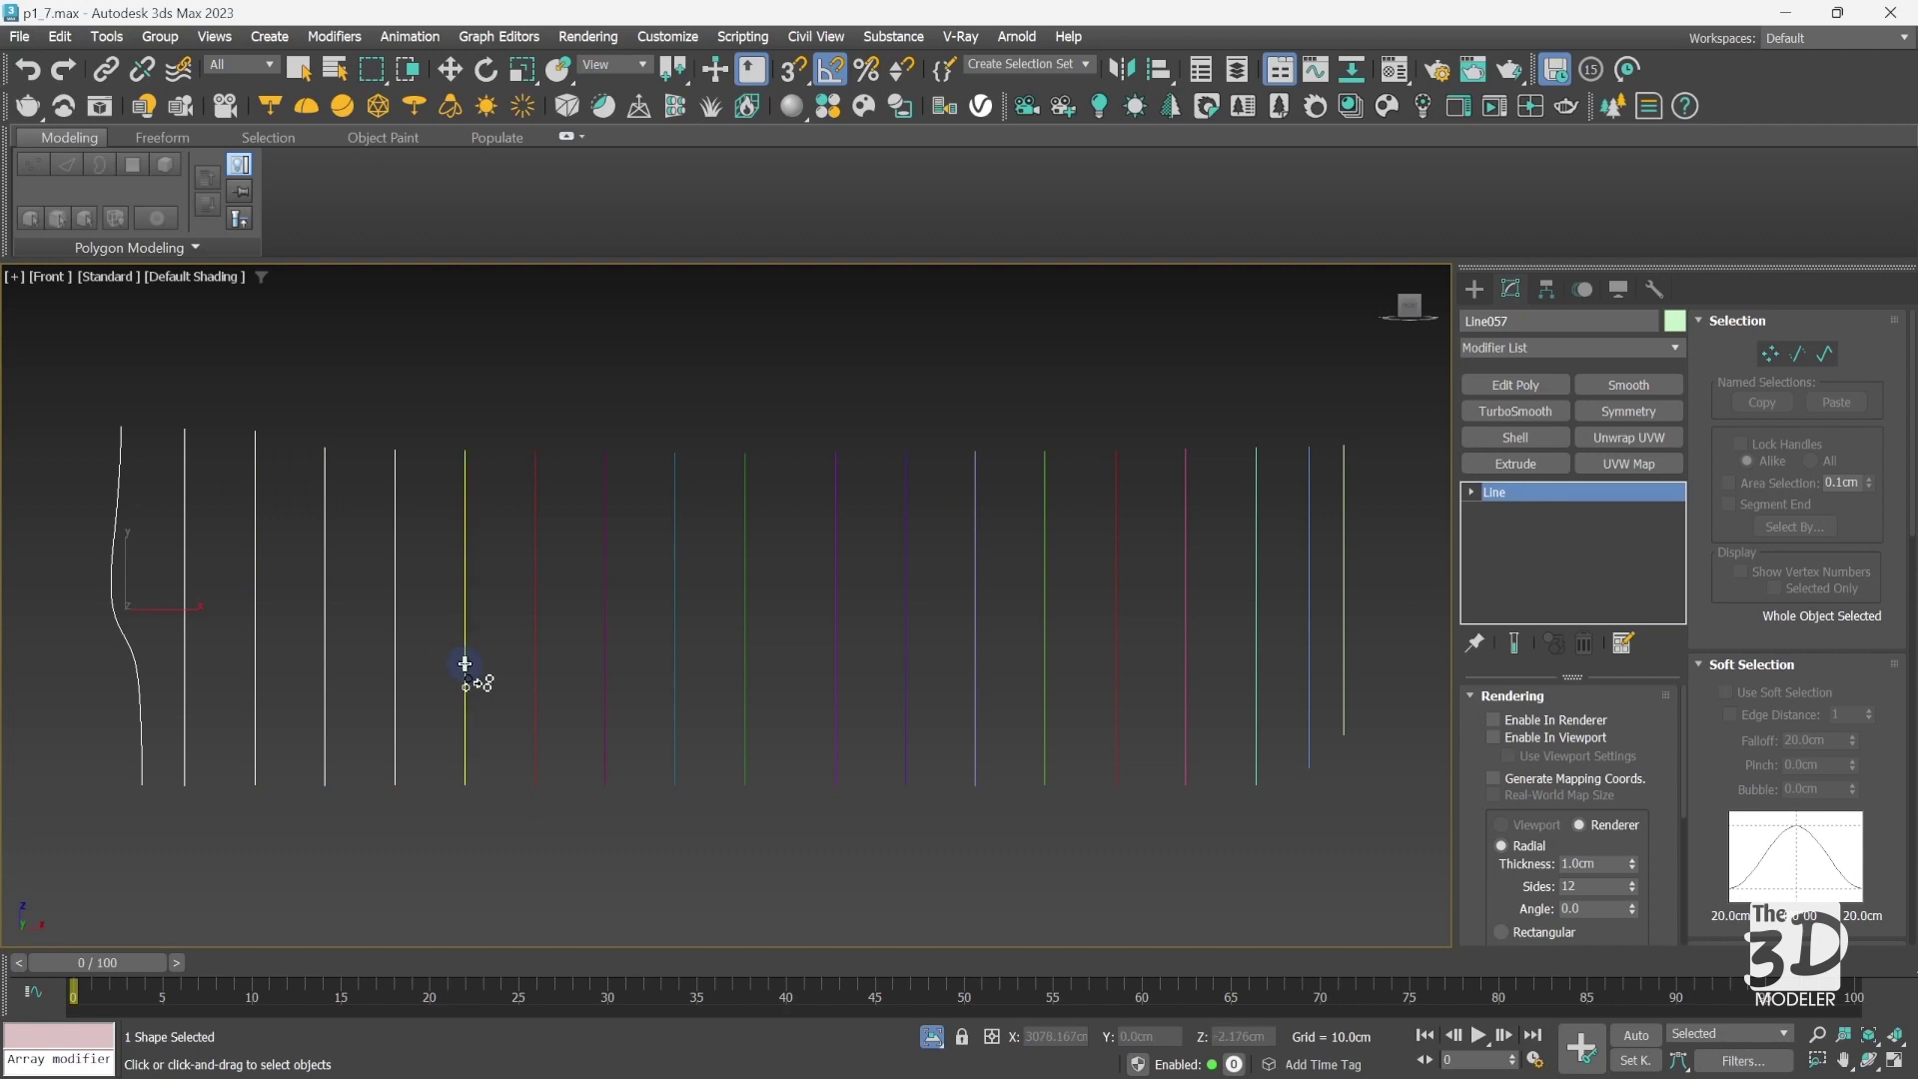
Step: Attach the remaining vertical lines, from the eighth through the far-end line, to the active Line object
left_click(609, 691)
left_click(744, 705)
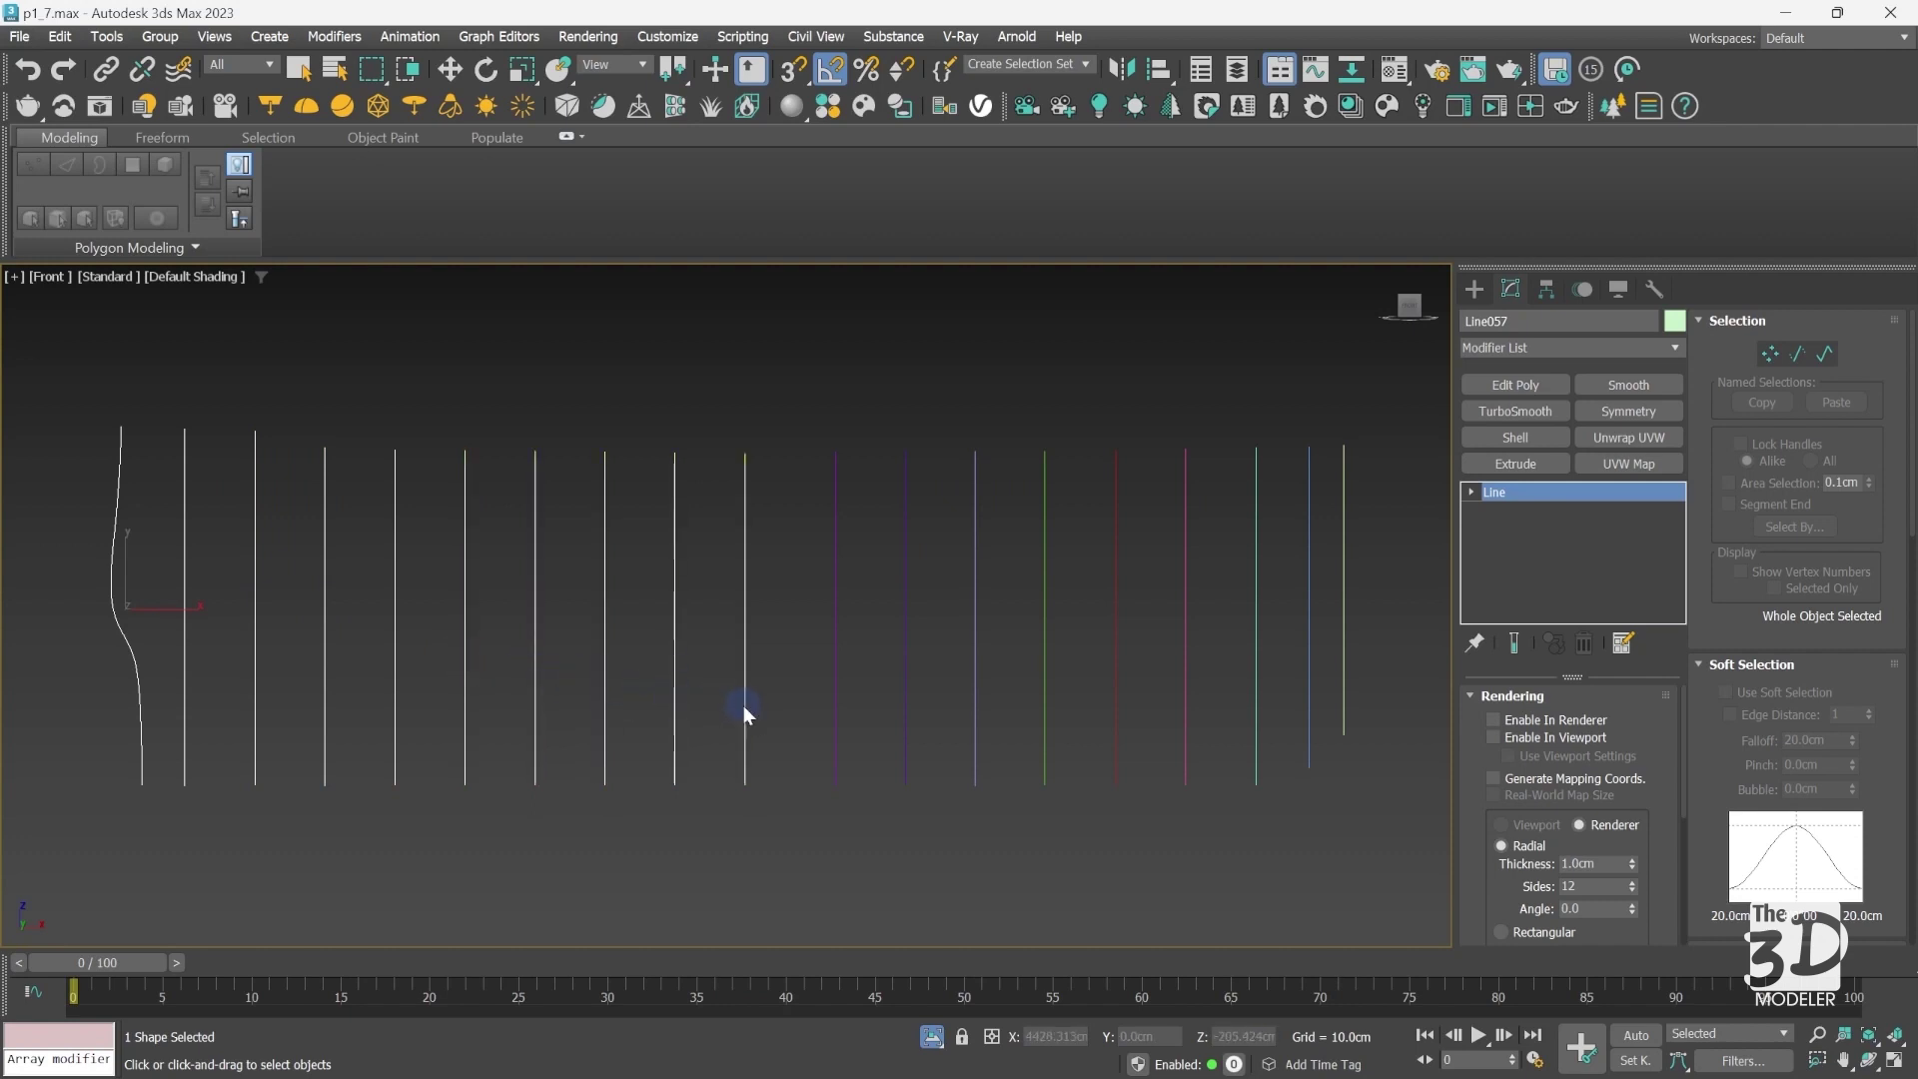
left_click(835, 599)
left_click(904, 637)
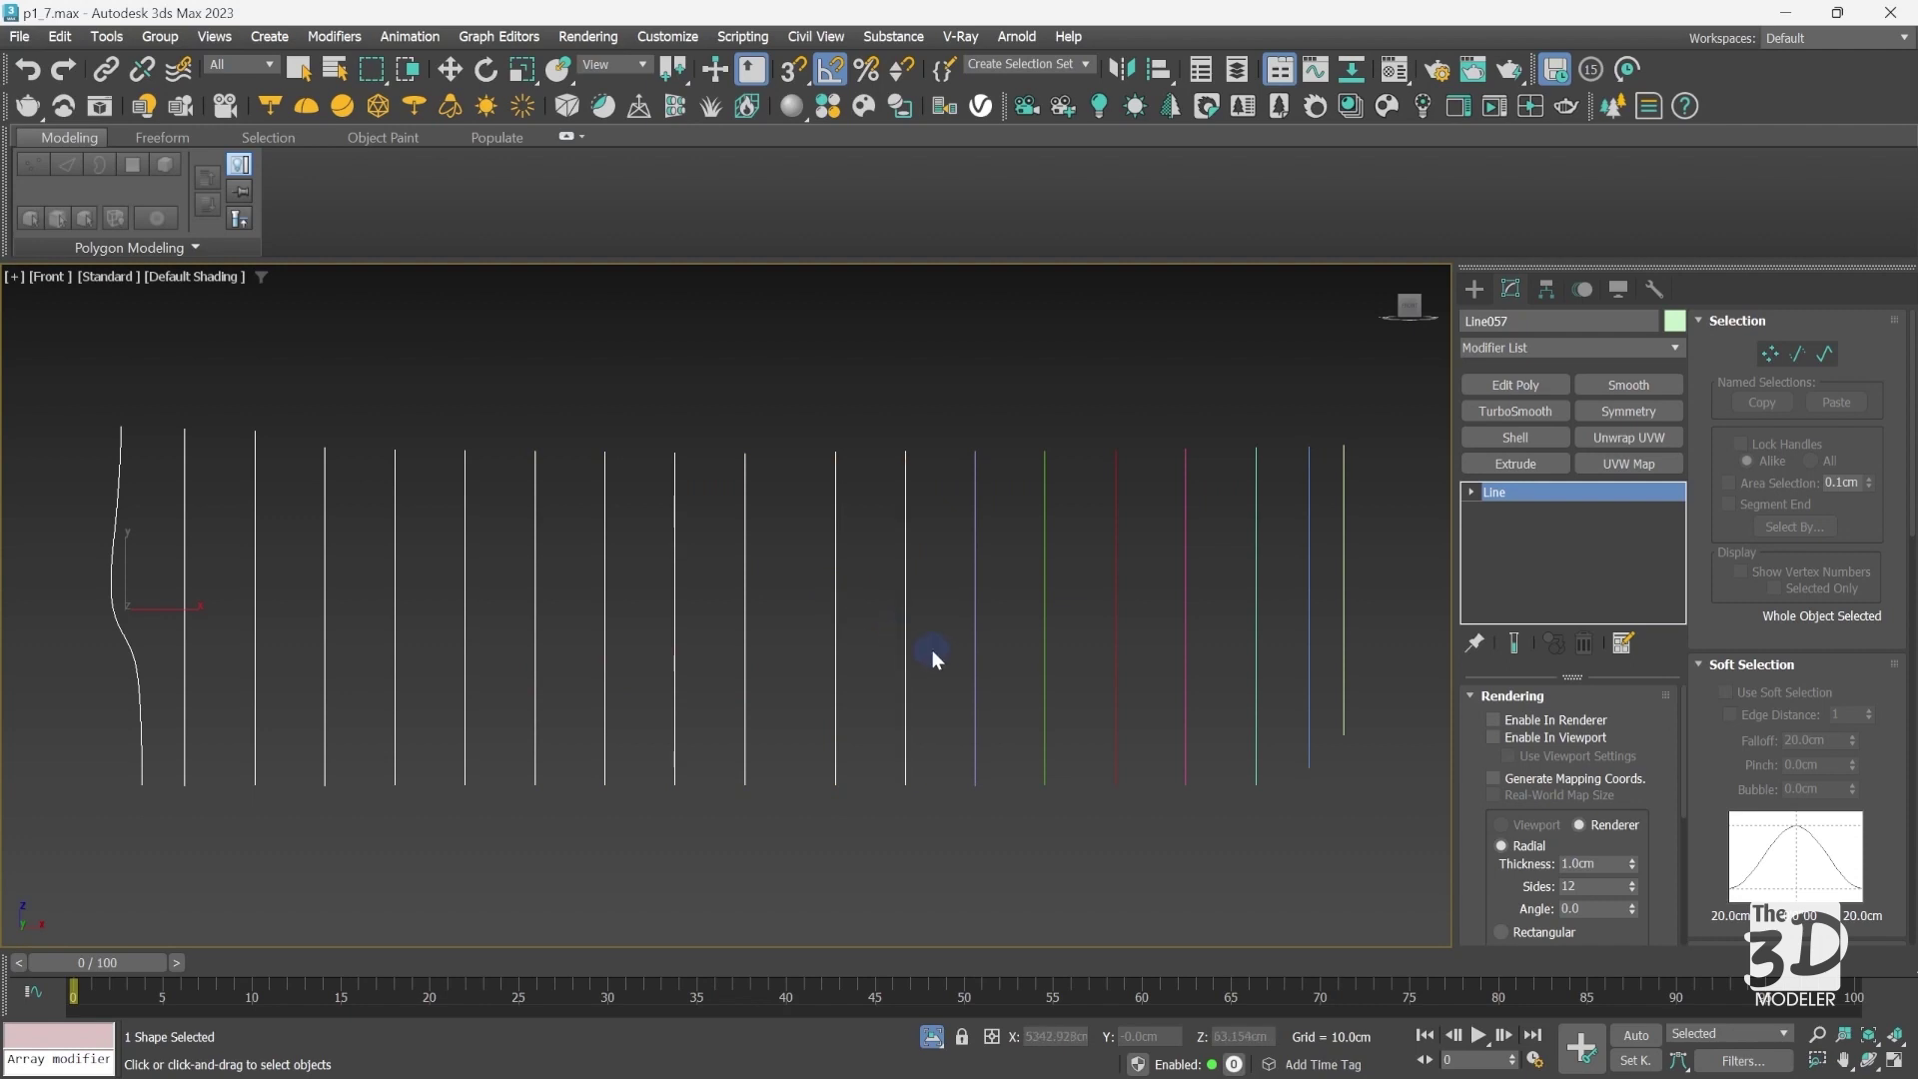
left_click(976, 676)
left_click(1046, 684)
left_click(1116, 601)
left_click(1184, 627)
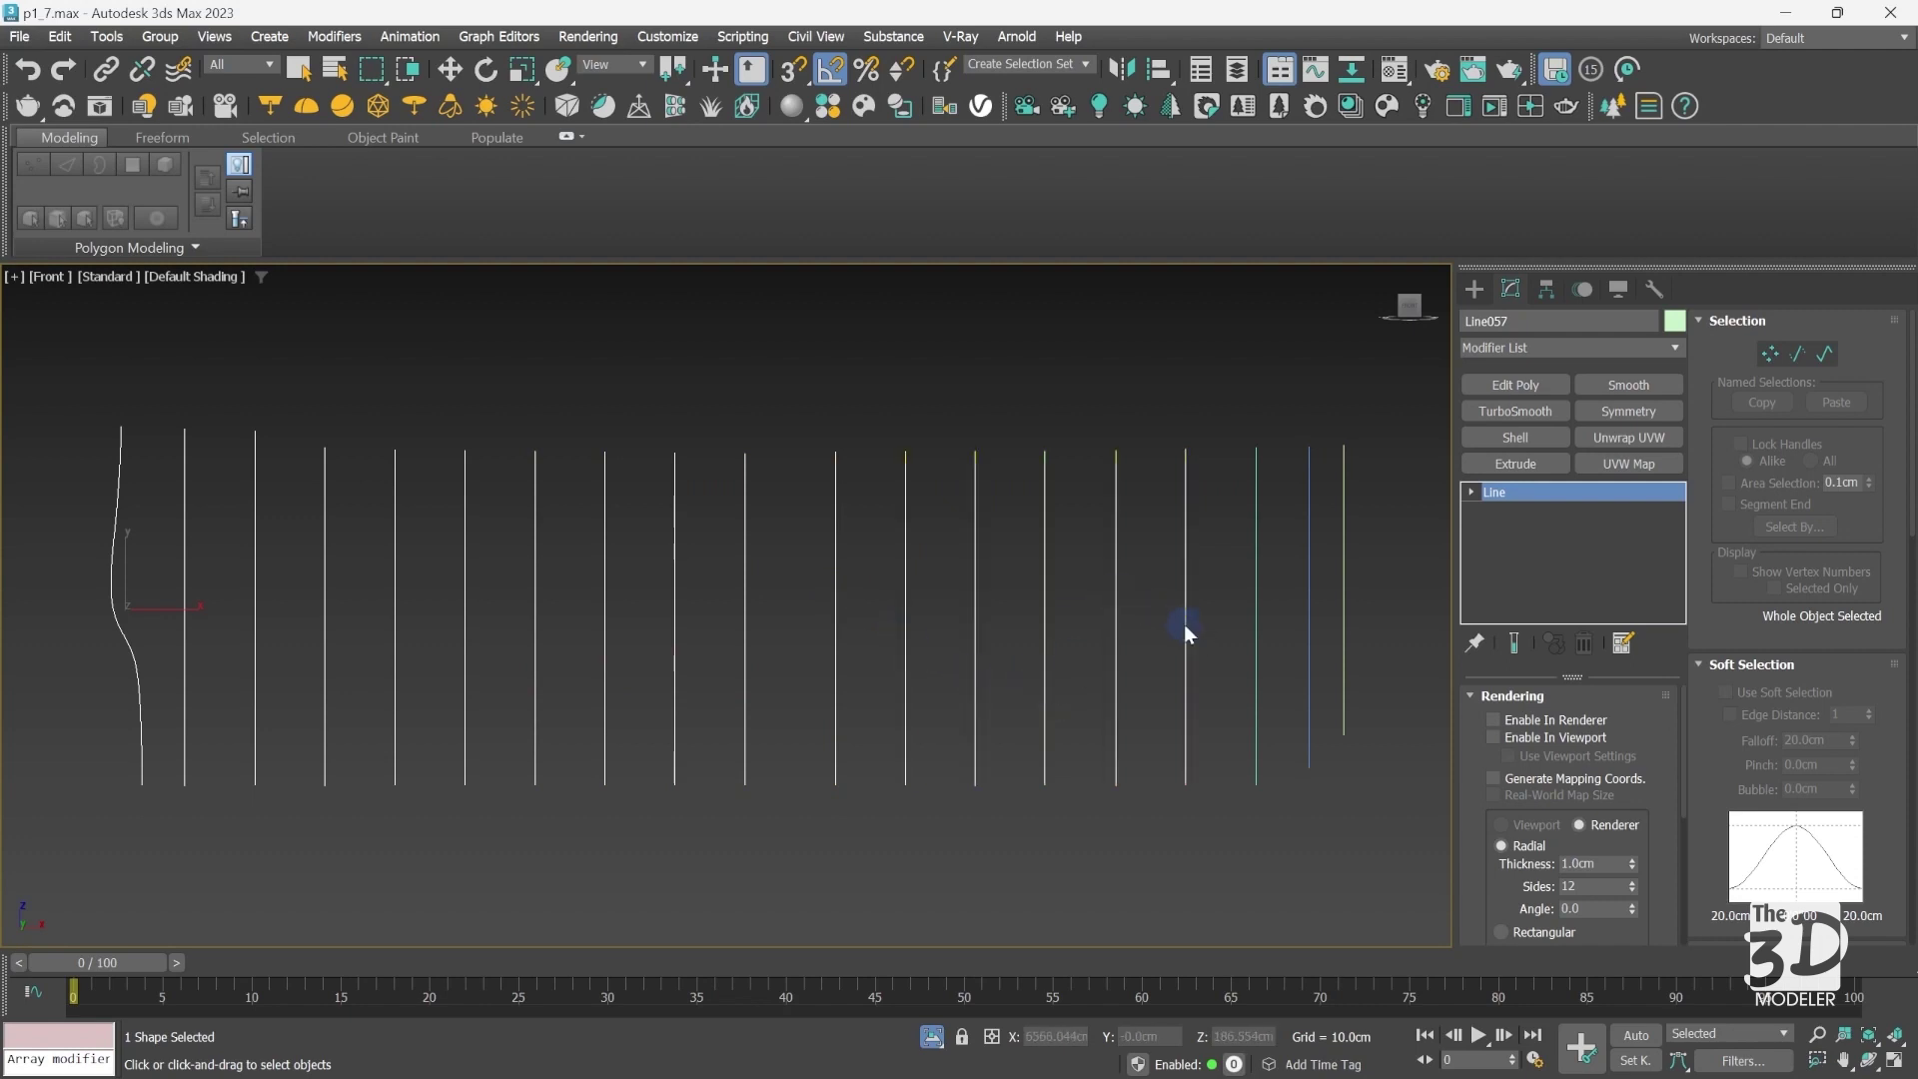
left_click(1256, 560)
left_click(1303, 581)
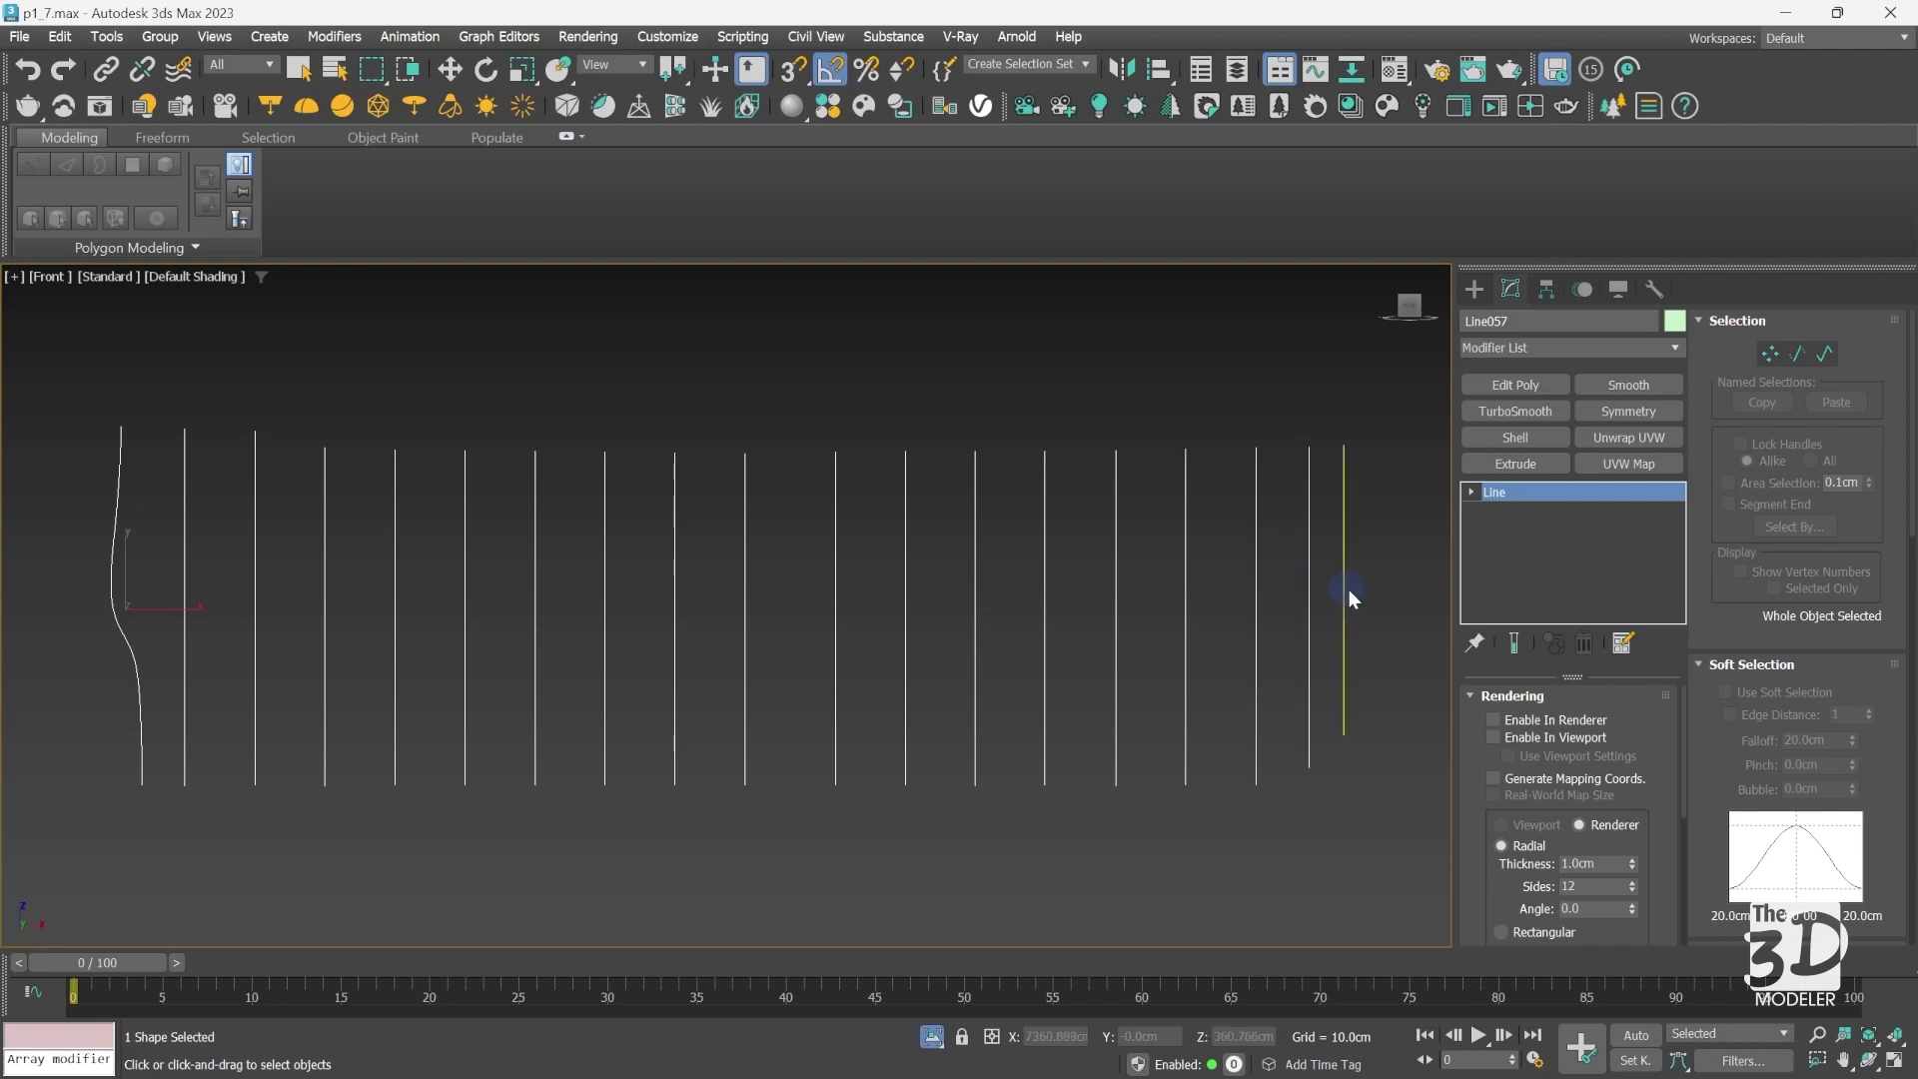
key("w")
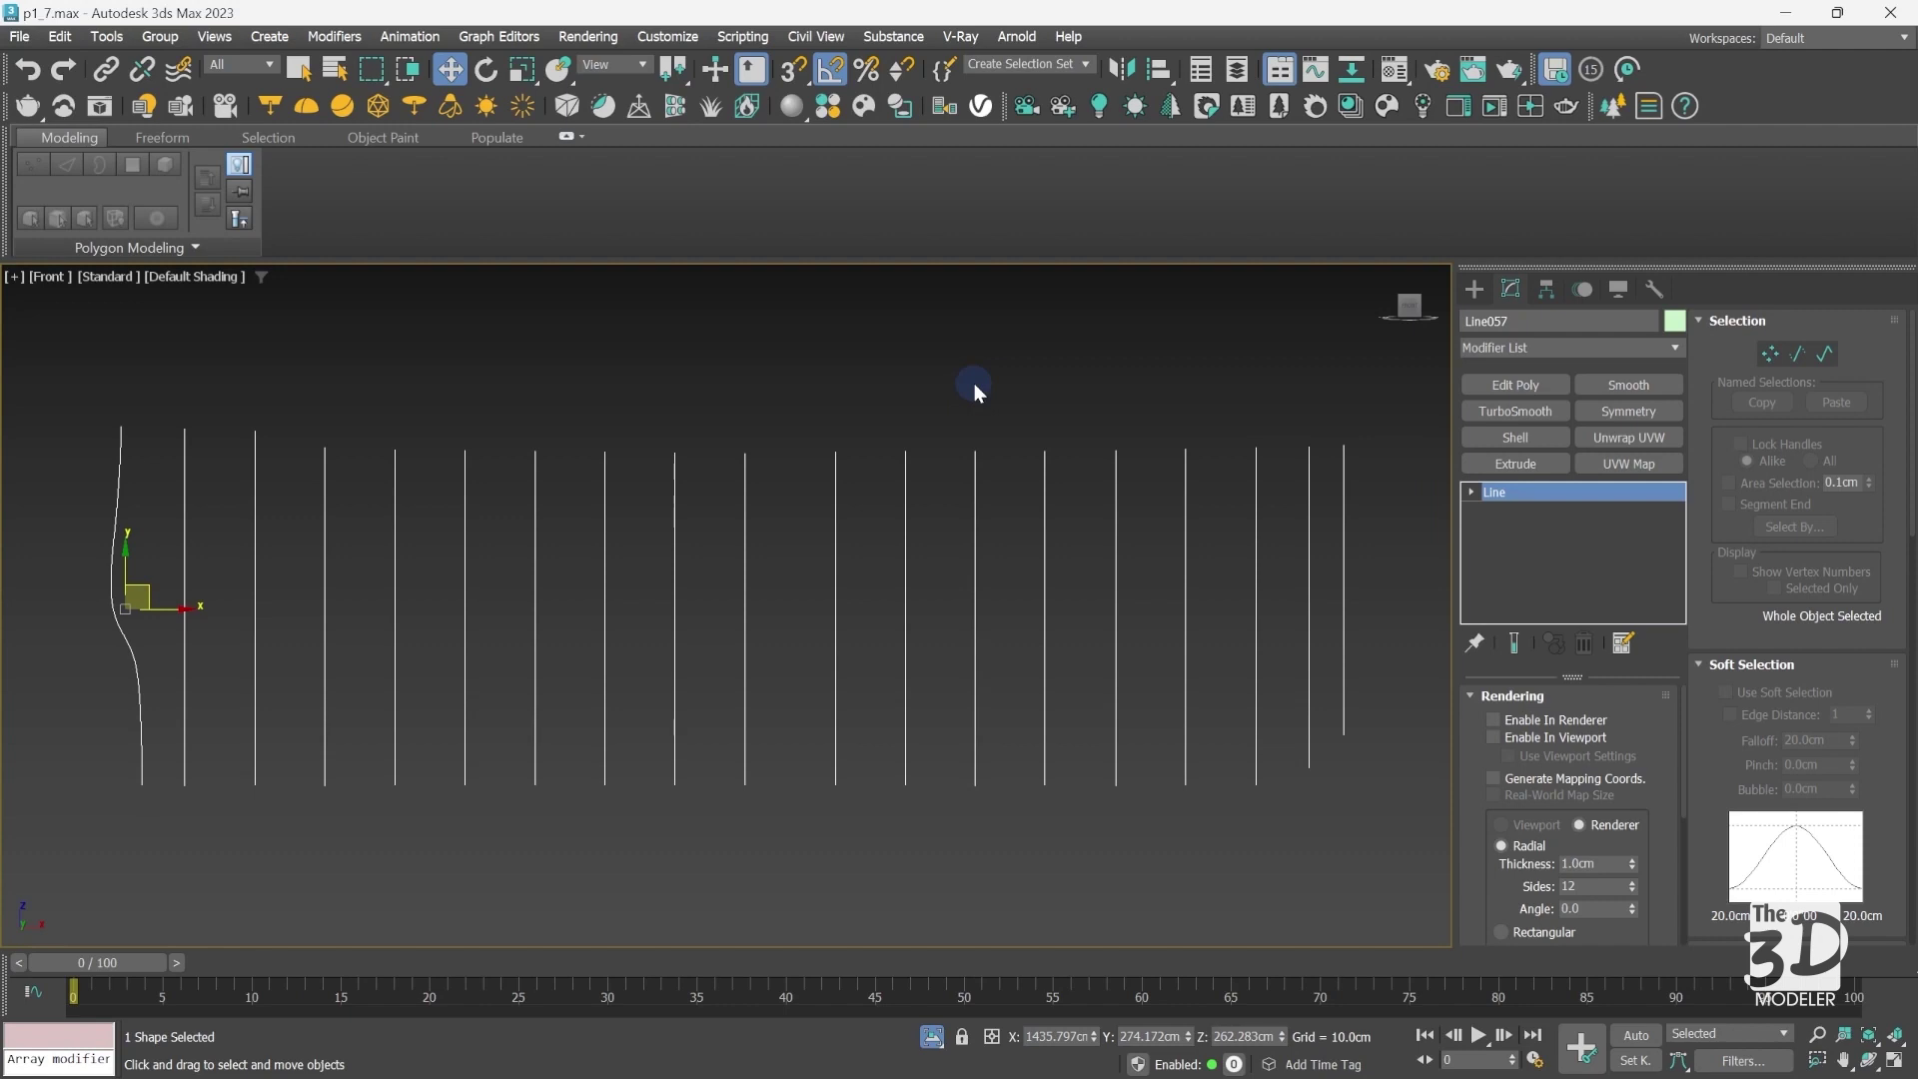
Step: Try connecting the ninth and tenth splines with Cross Section at vertex level, and undo it
key("1")
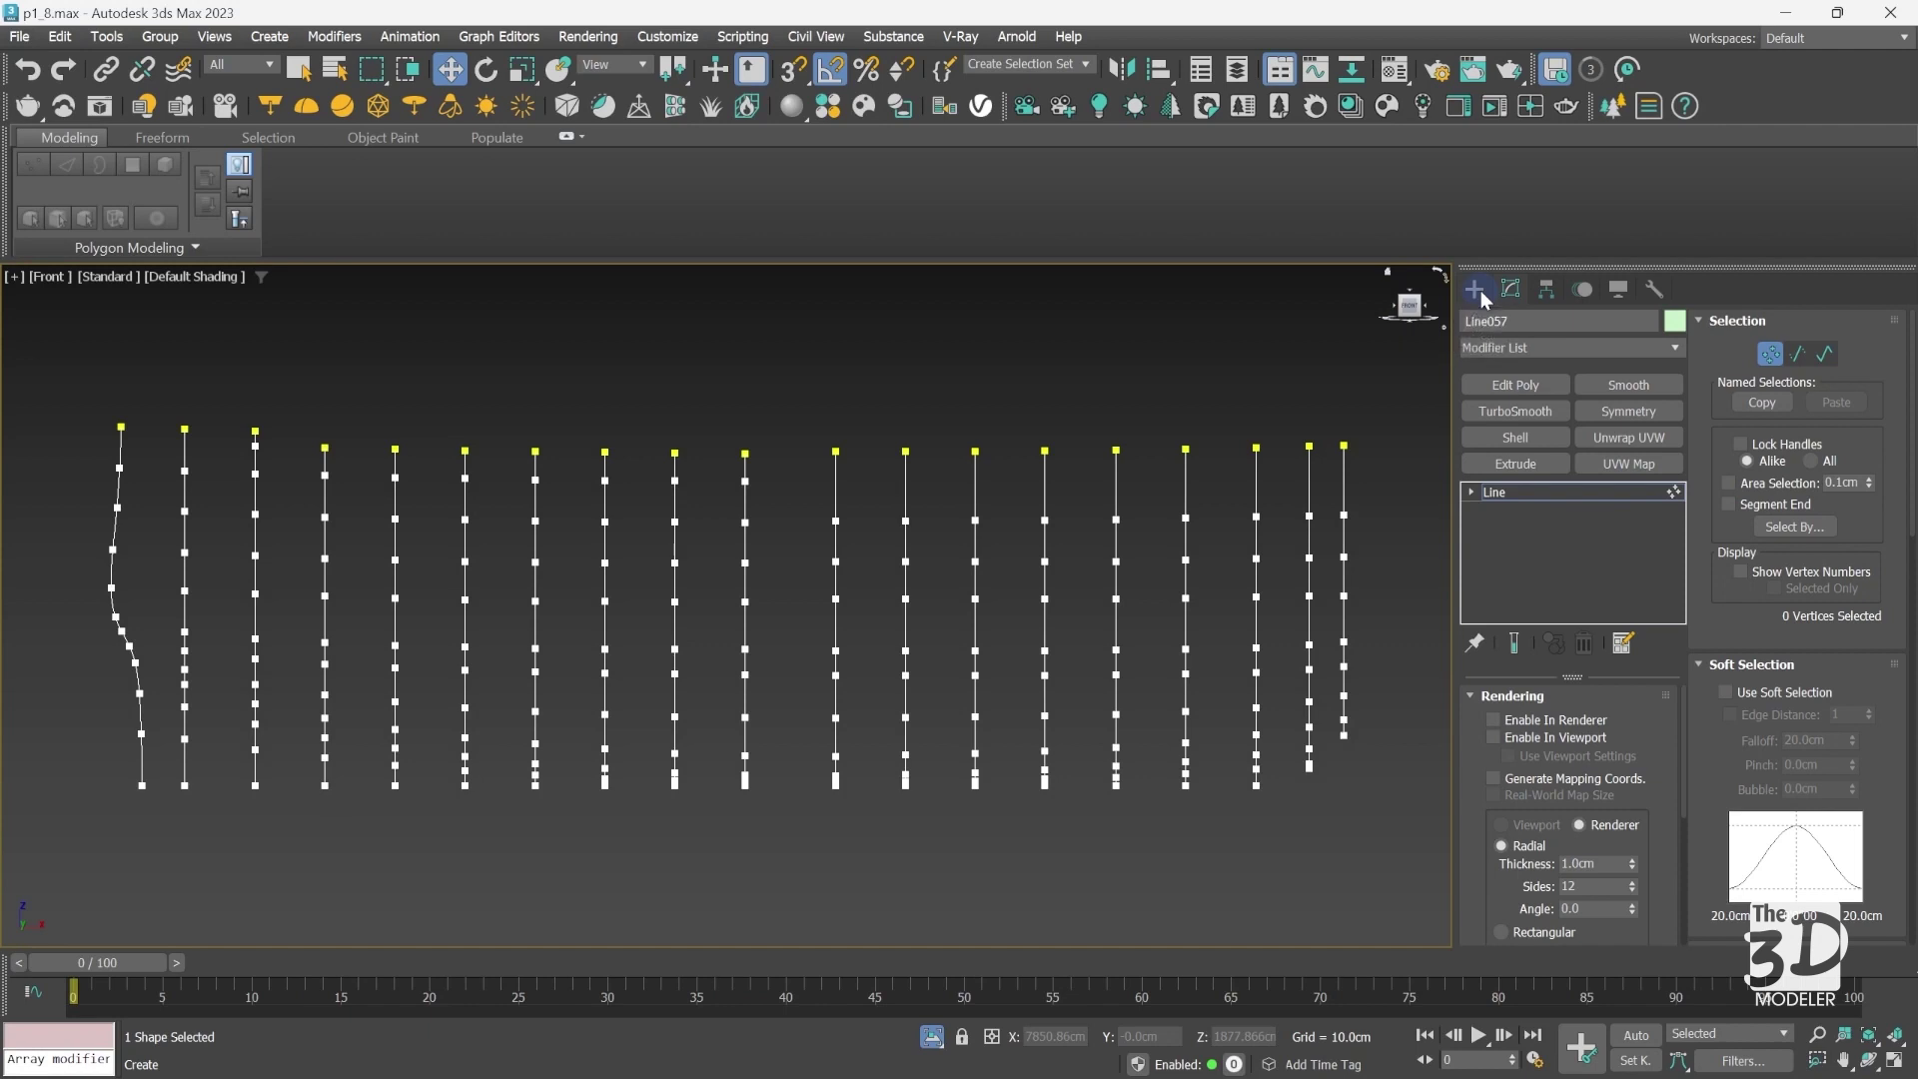
scroll(1713, 547, "down", 3)
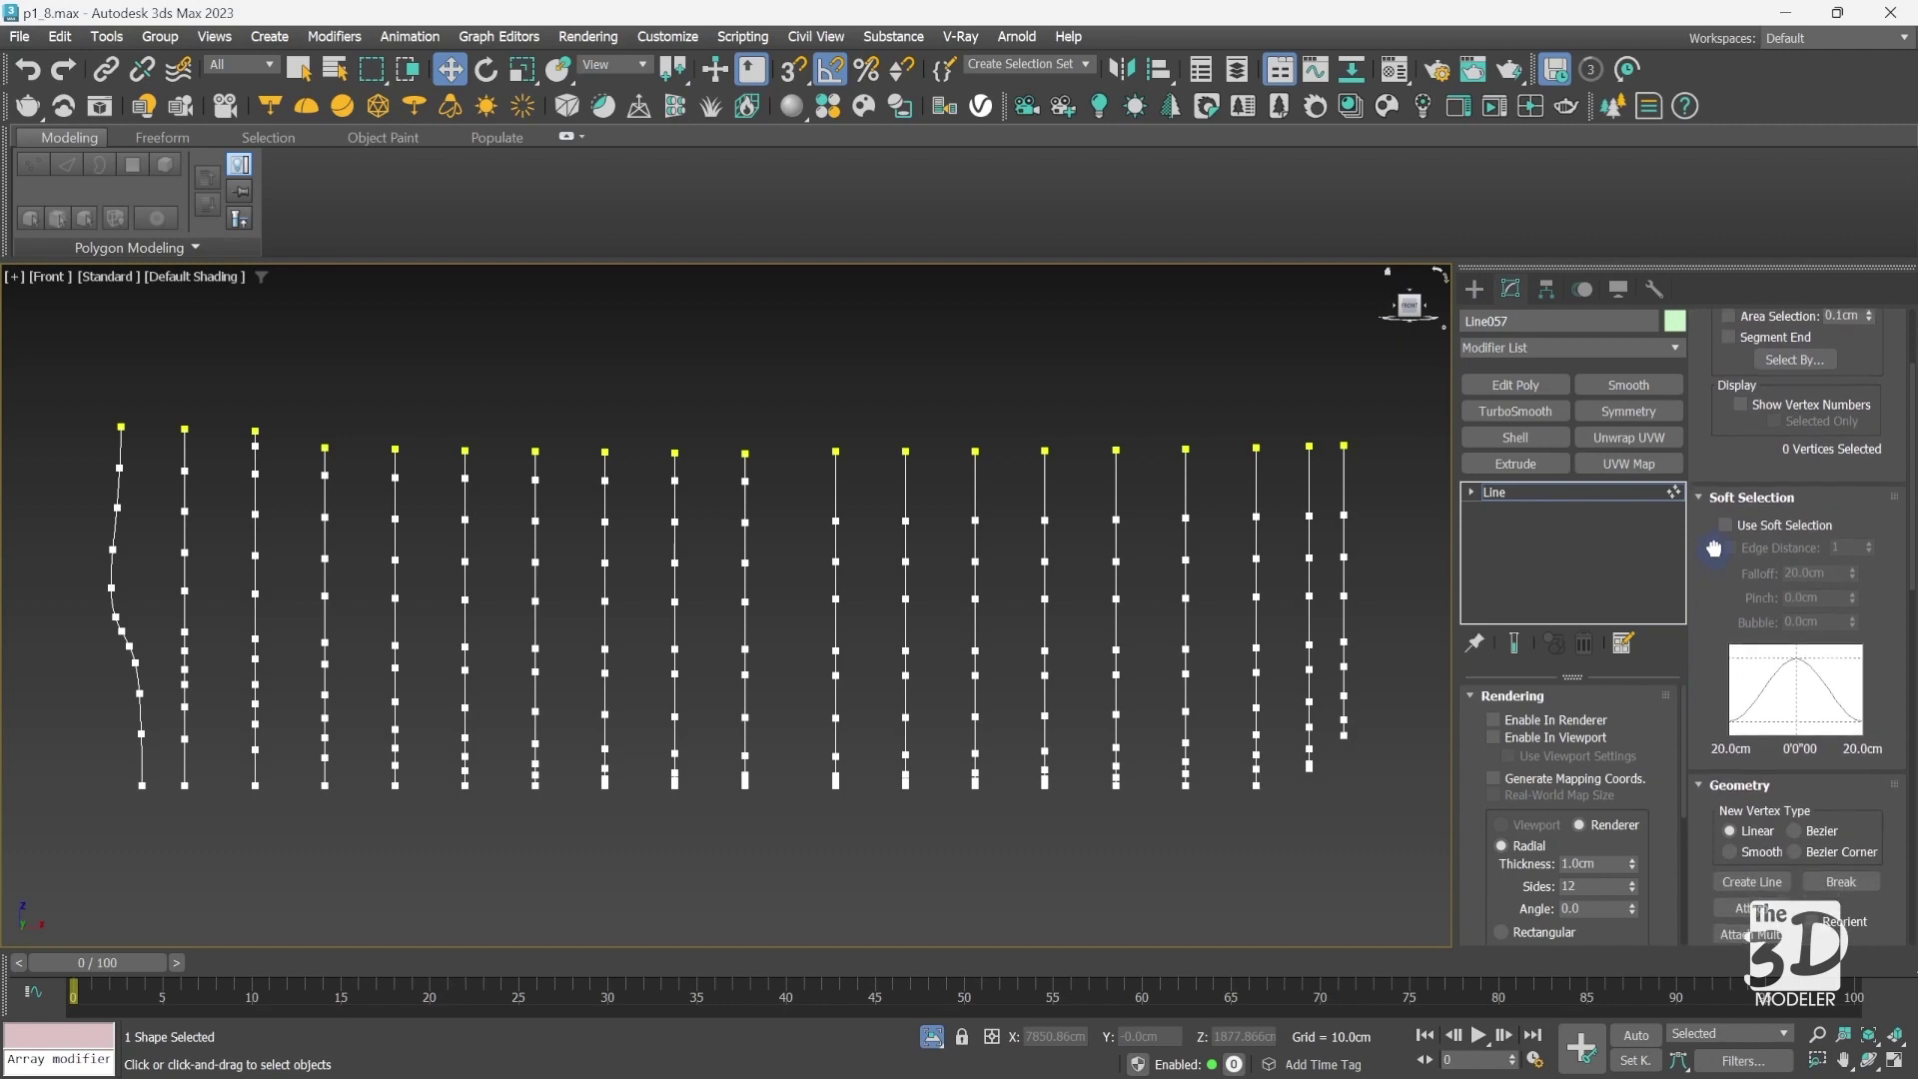
scroll(1713, 547, "down", 5)
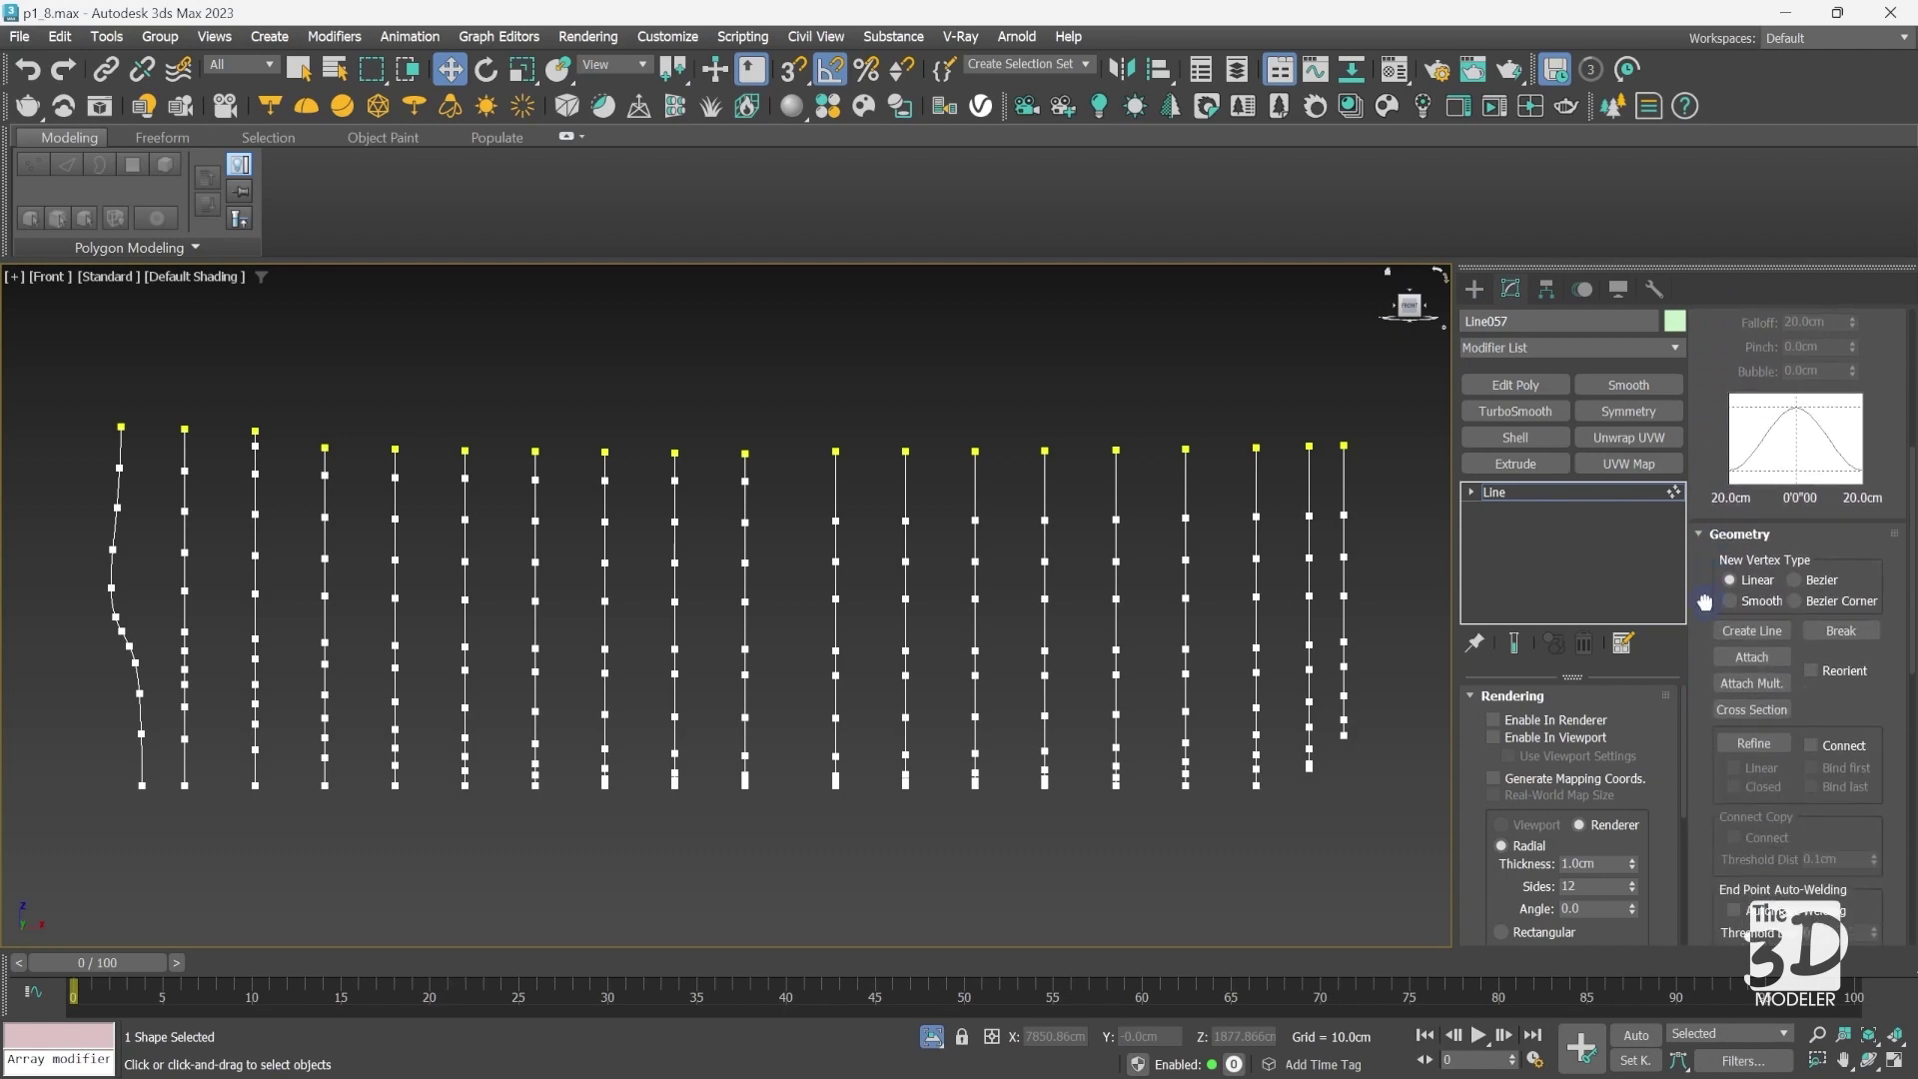
scroll(1704, 600, "down", 2)
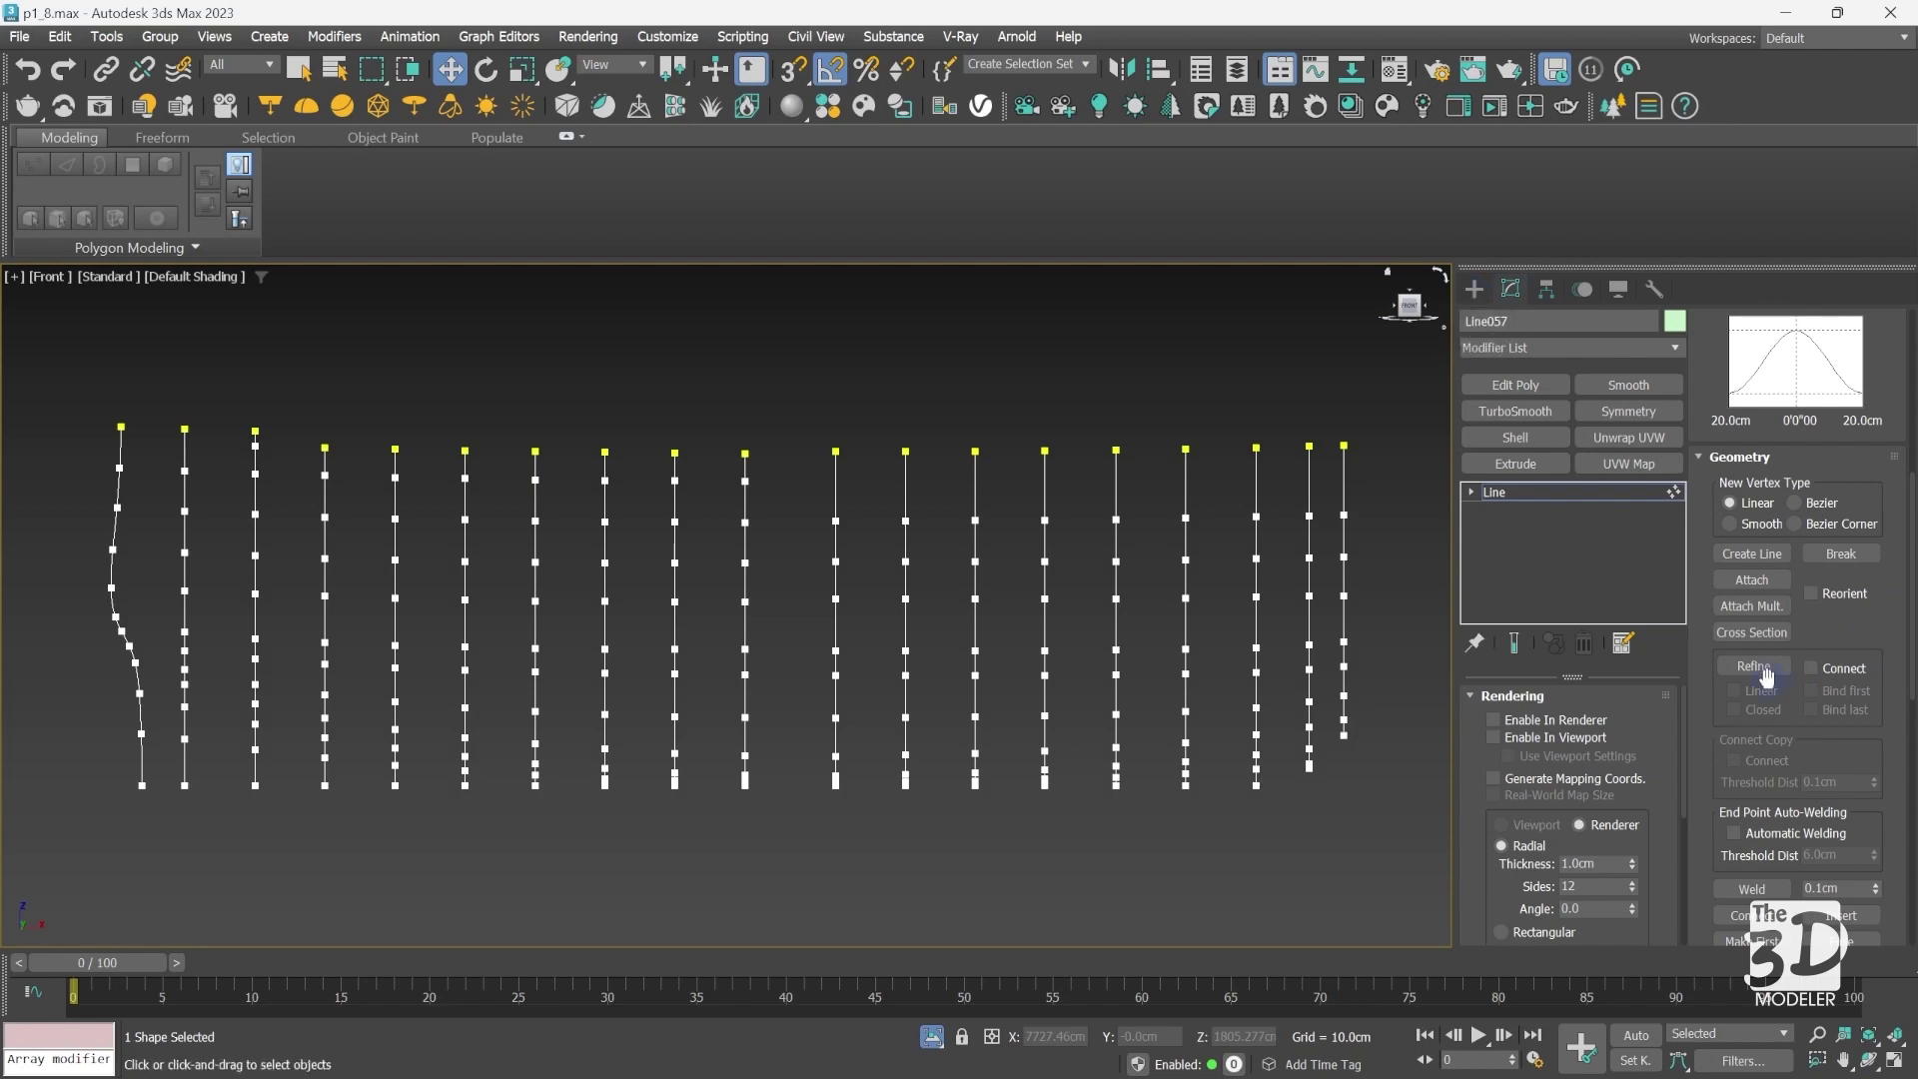
left_click(1749, 632)
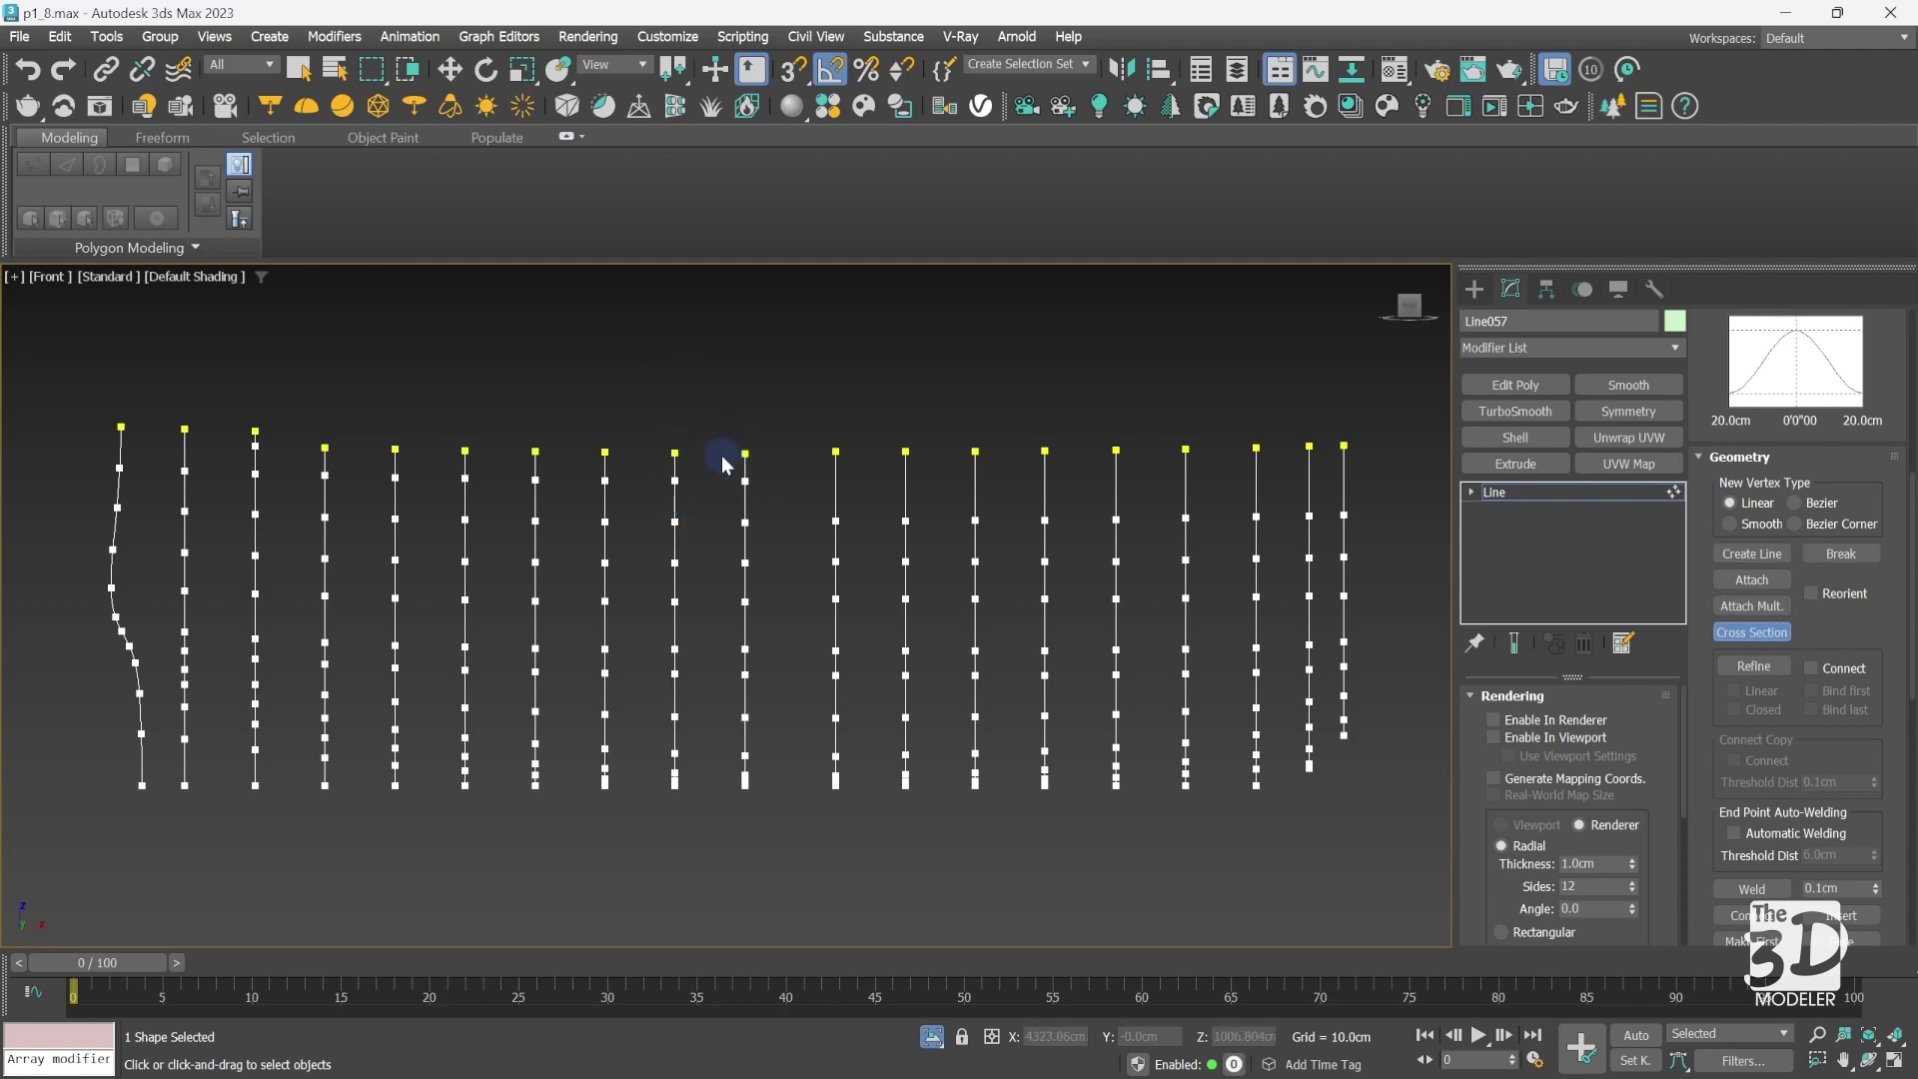
left_click(676, 497)
left_click(745, 477)
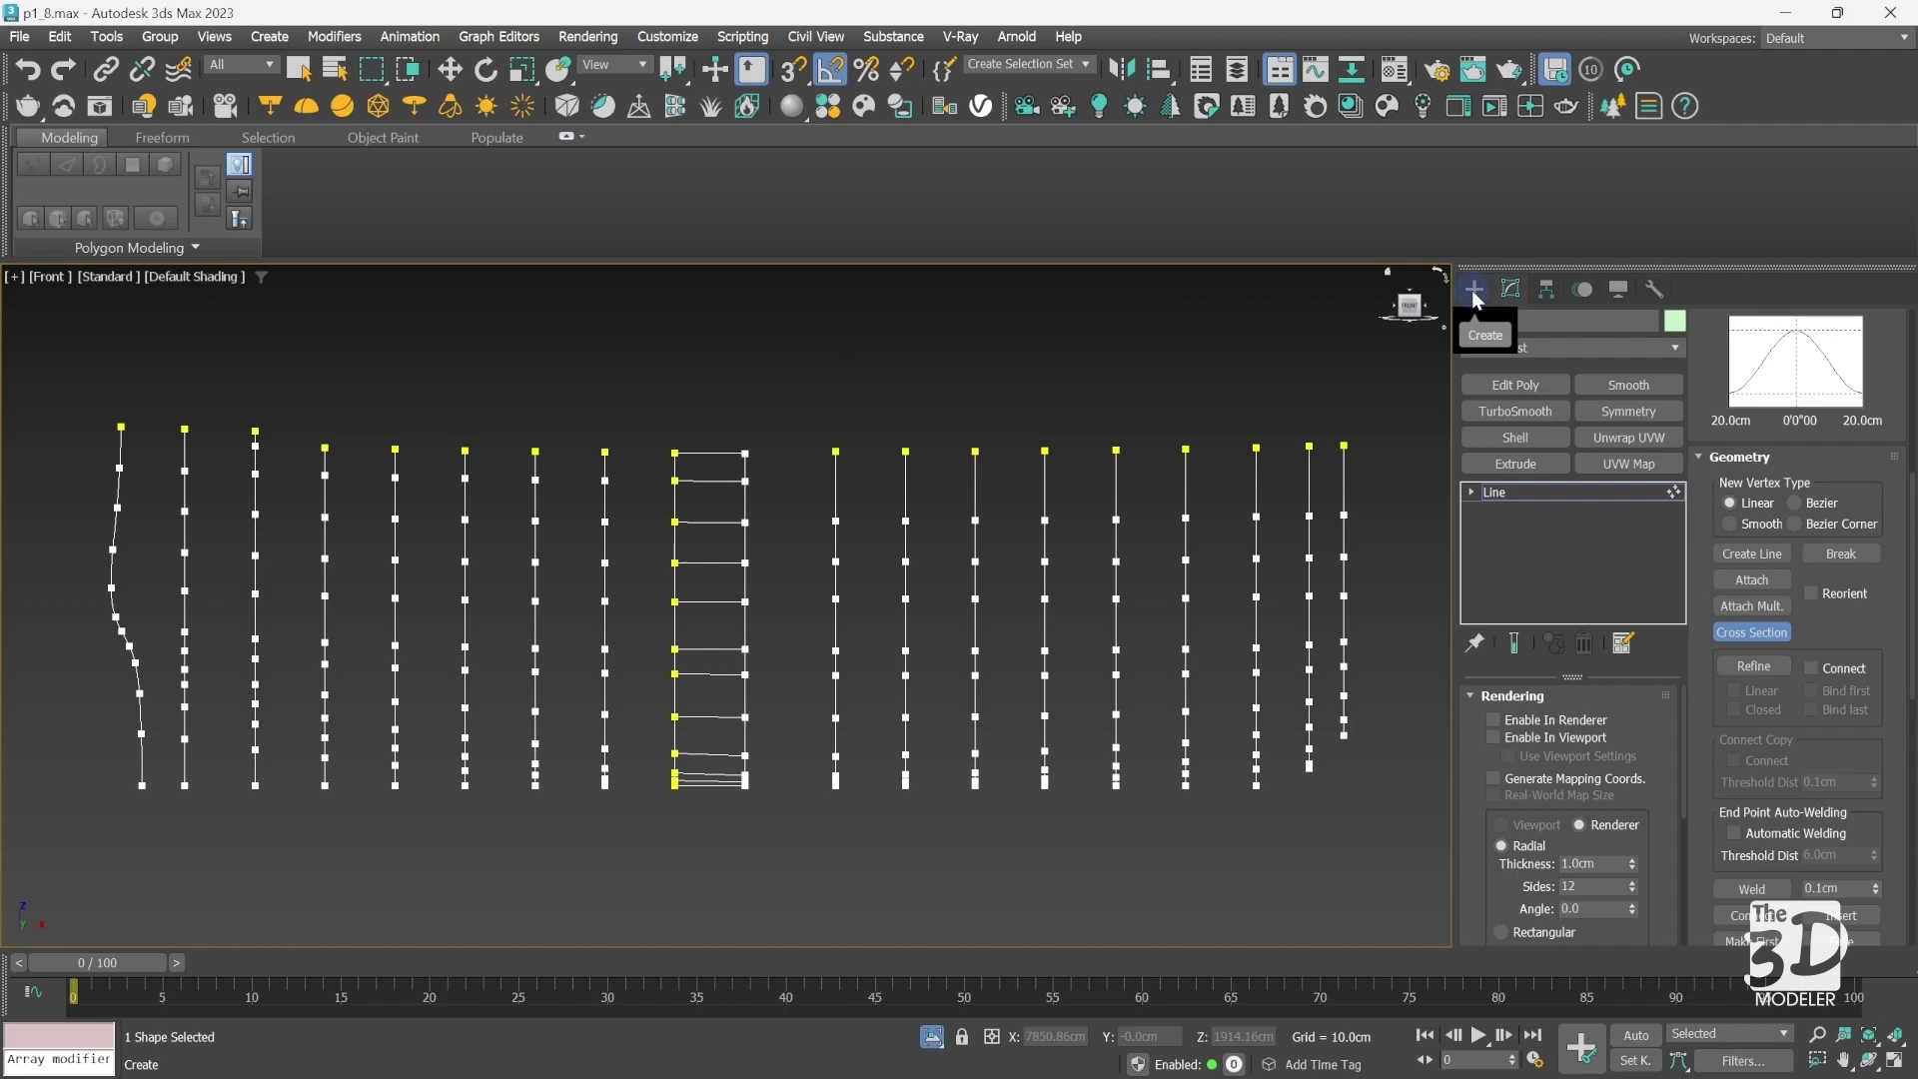
left_click(914, 323)
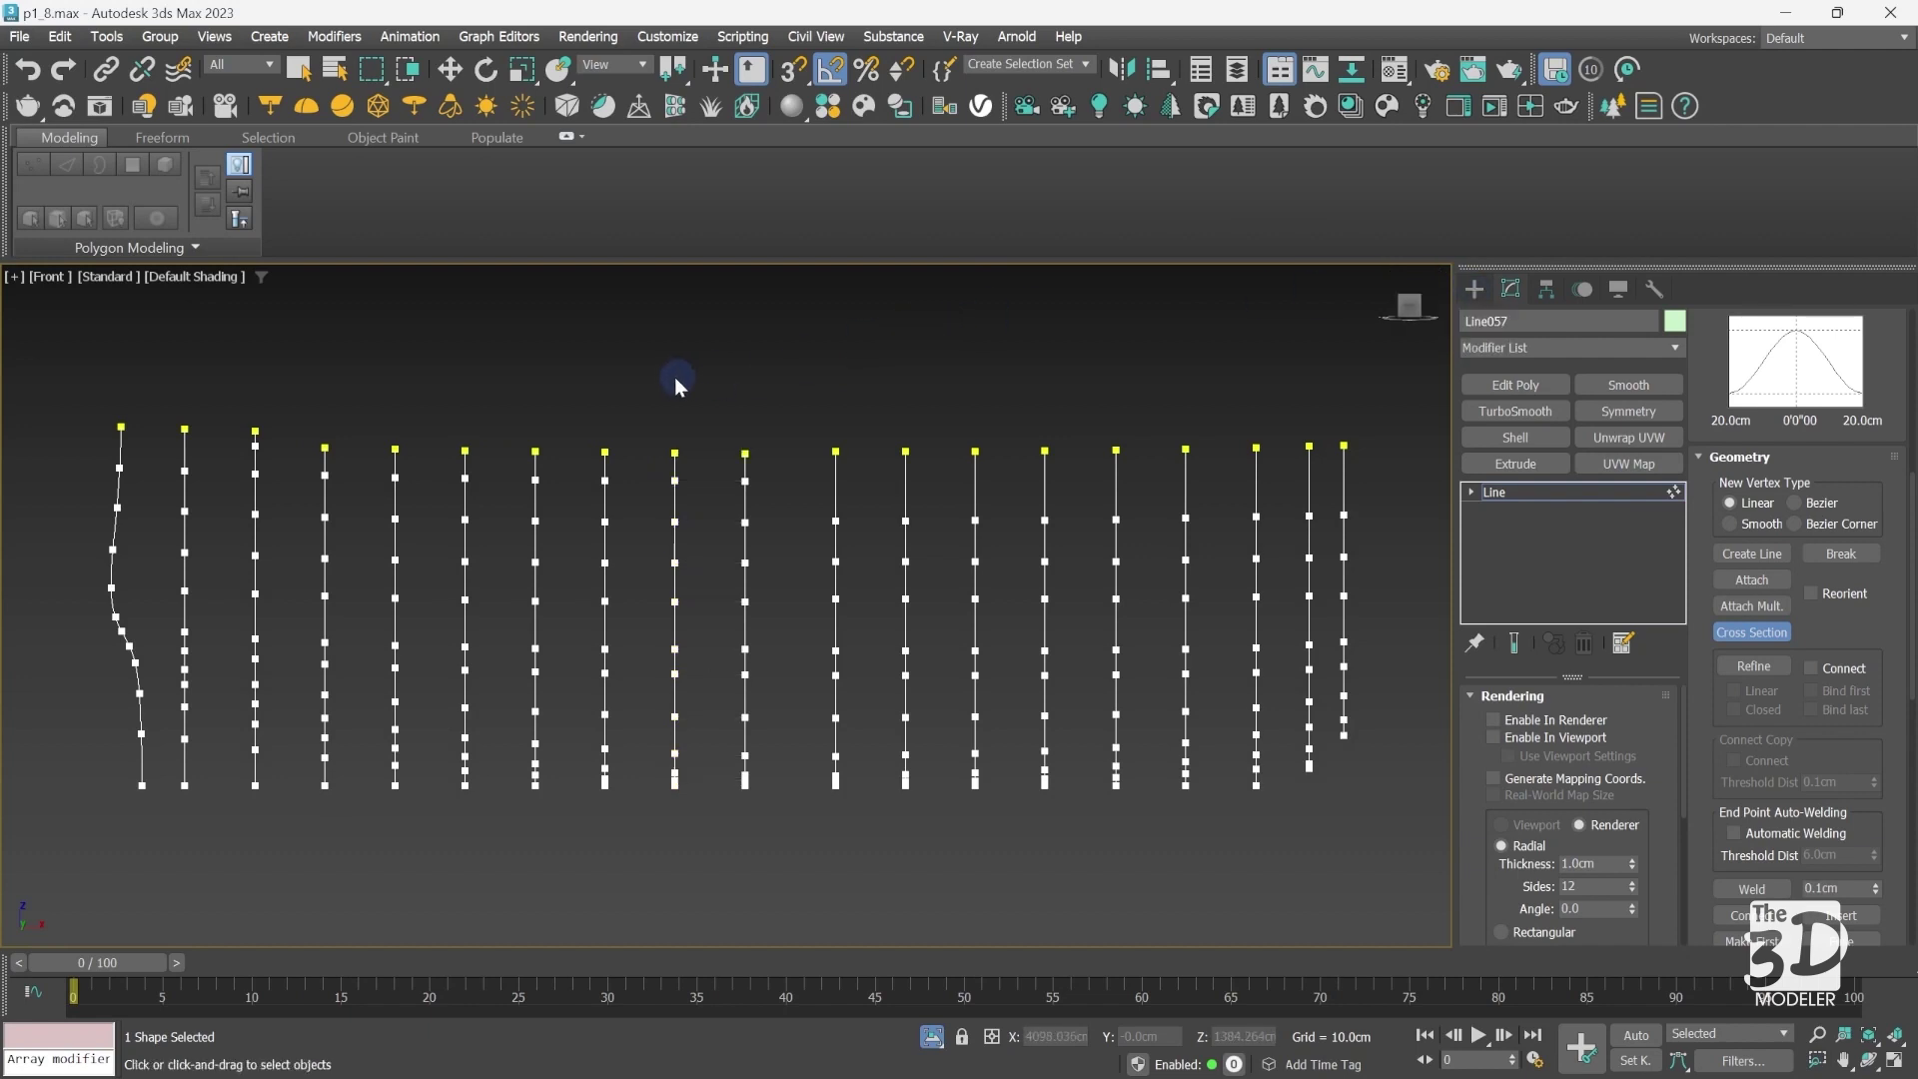
key("w")
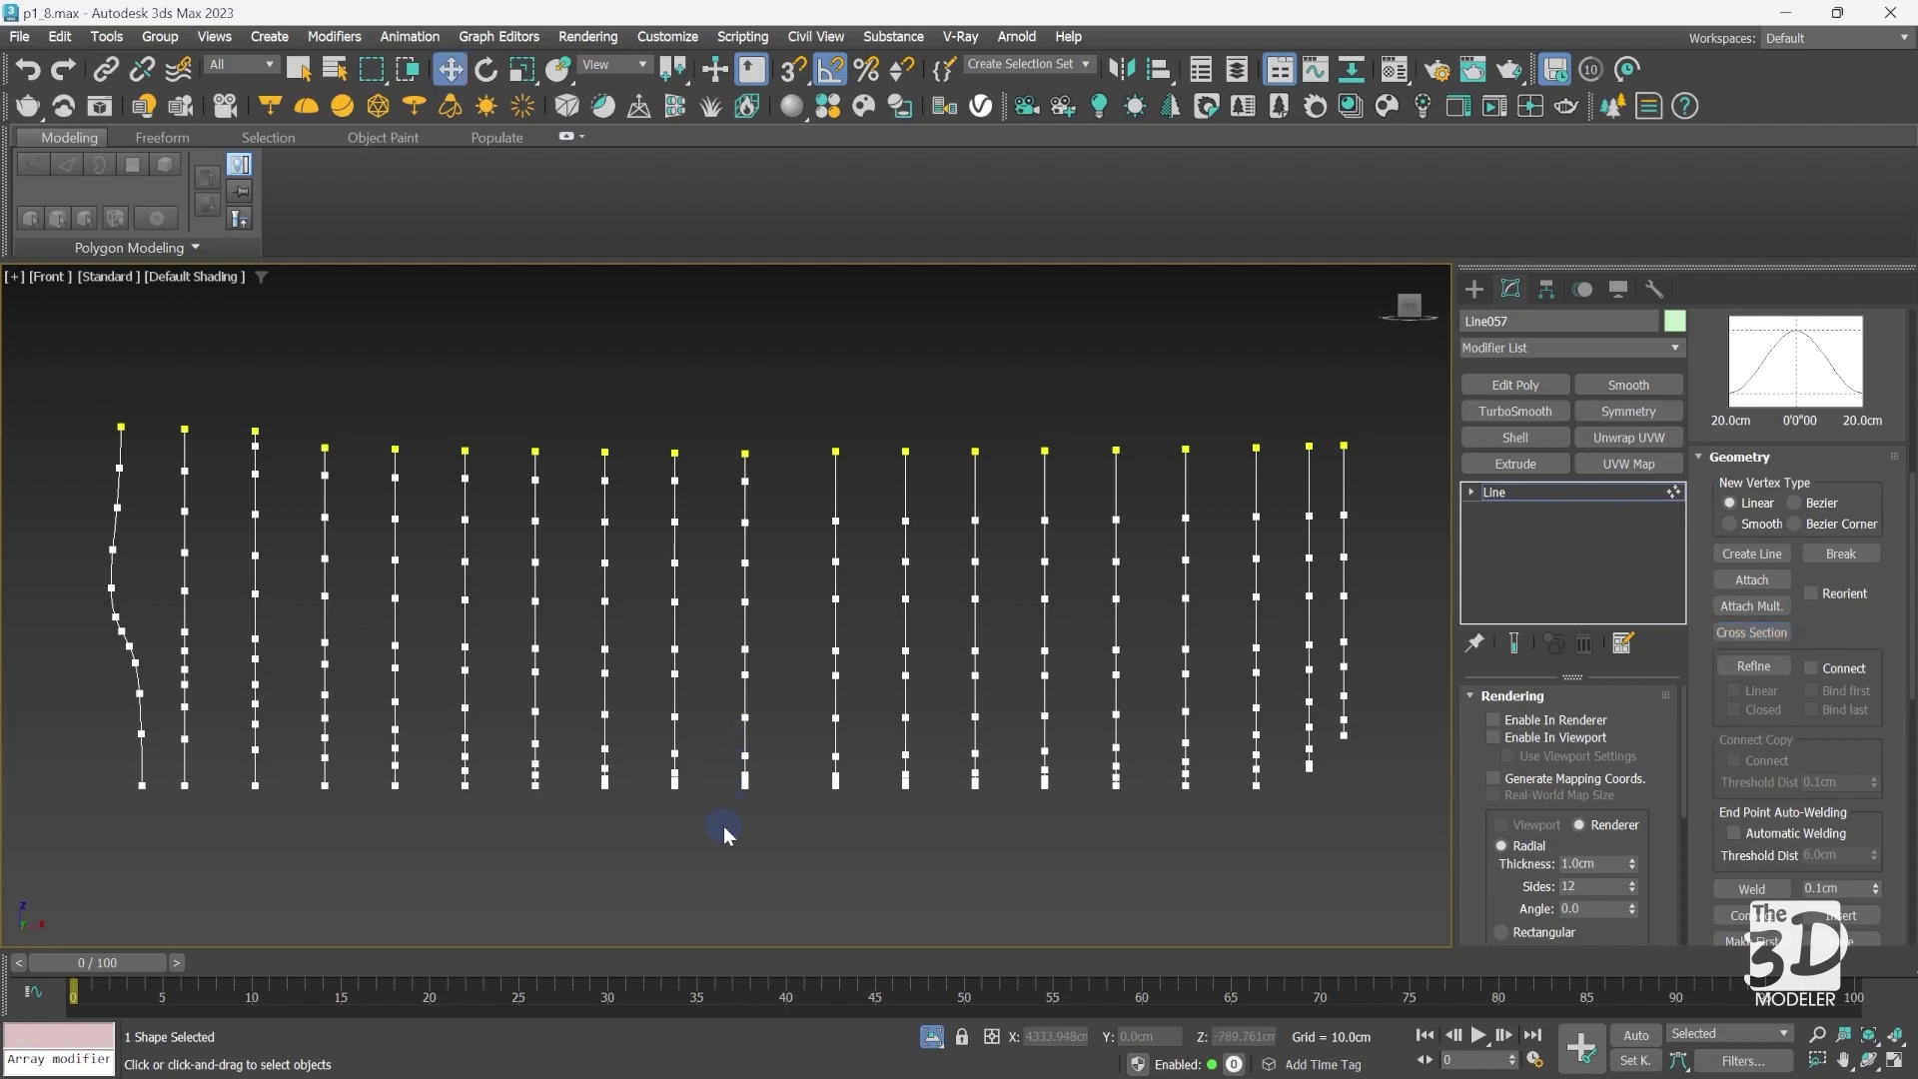
Step: Check how many vertices the ninth spline has, and compare it with the tenth spline
left_click_drag(656, 397, 697, 857)
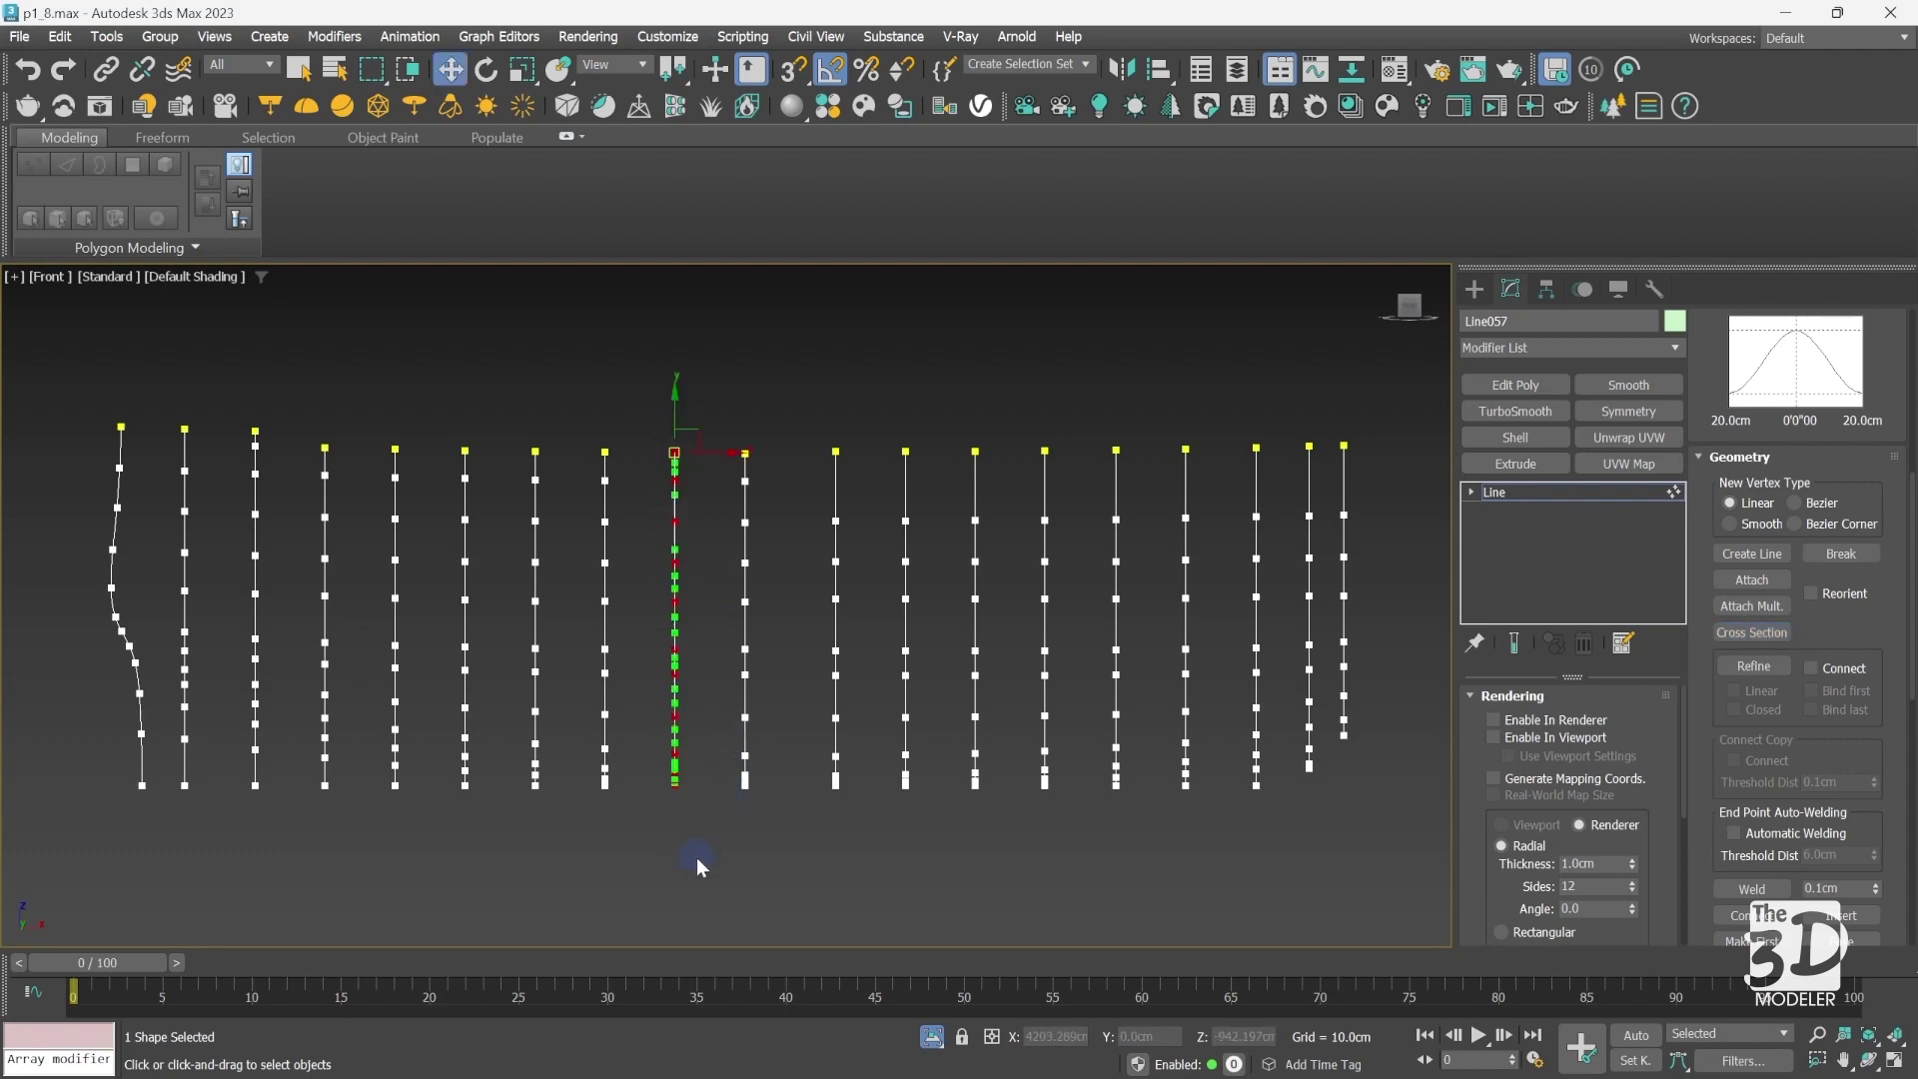
left_click_drag(1713, 410, 1755, 696)
scroll(1755, 696, "up", 3)
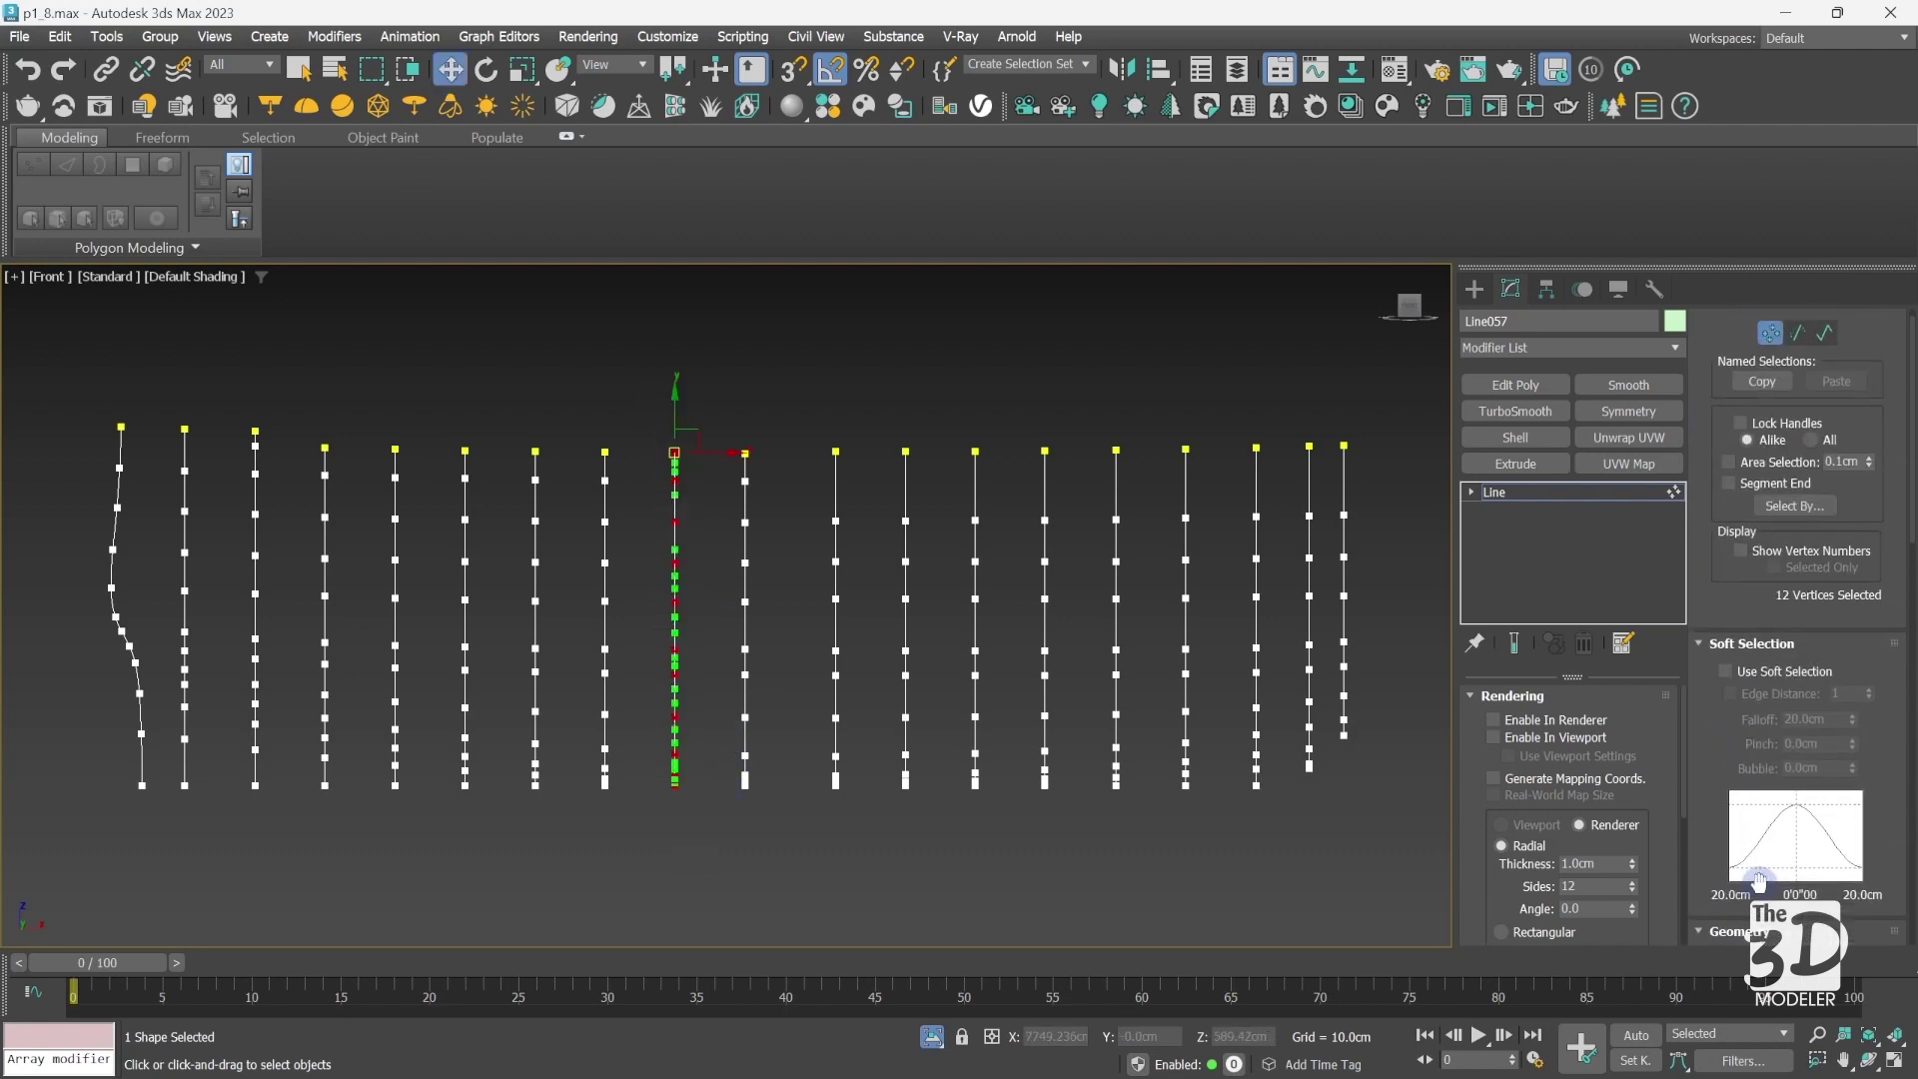
scroll(1742, 588, "up", 1)
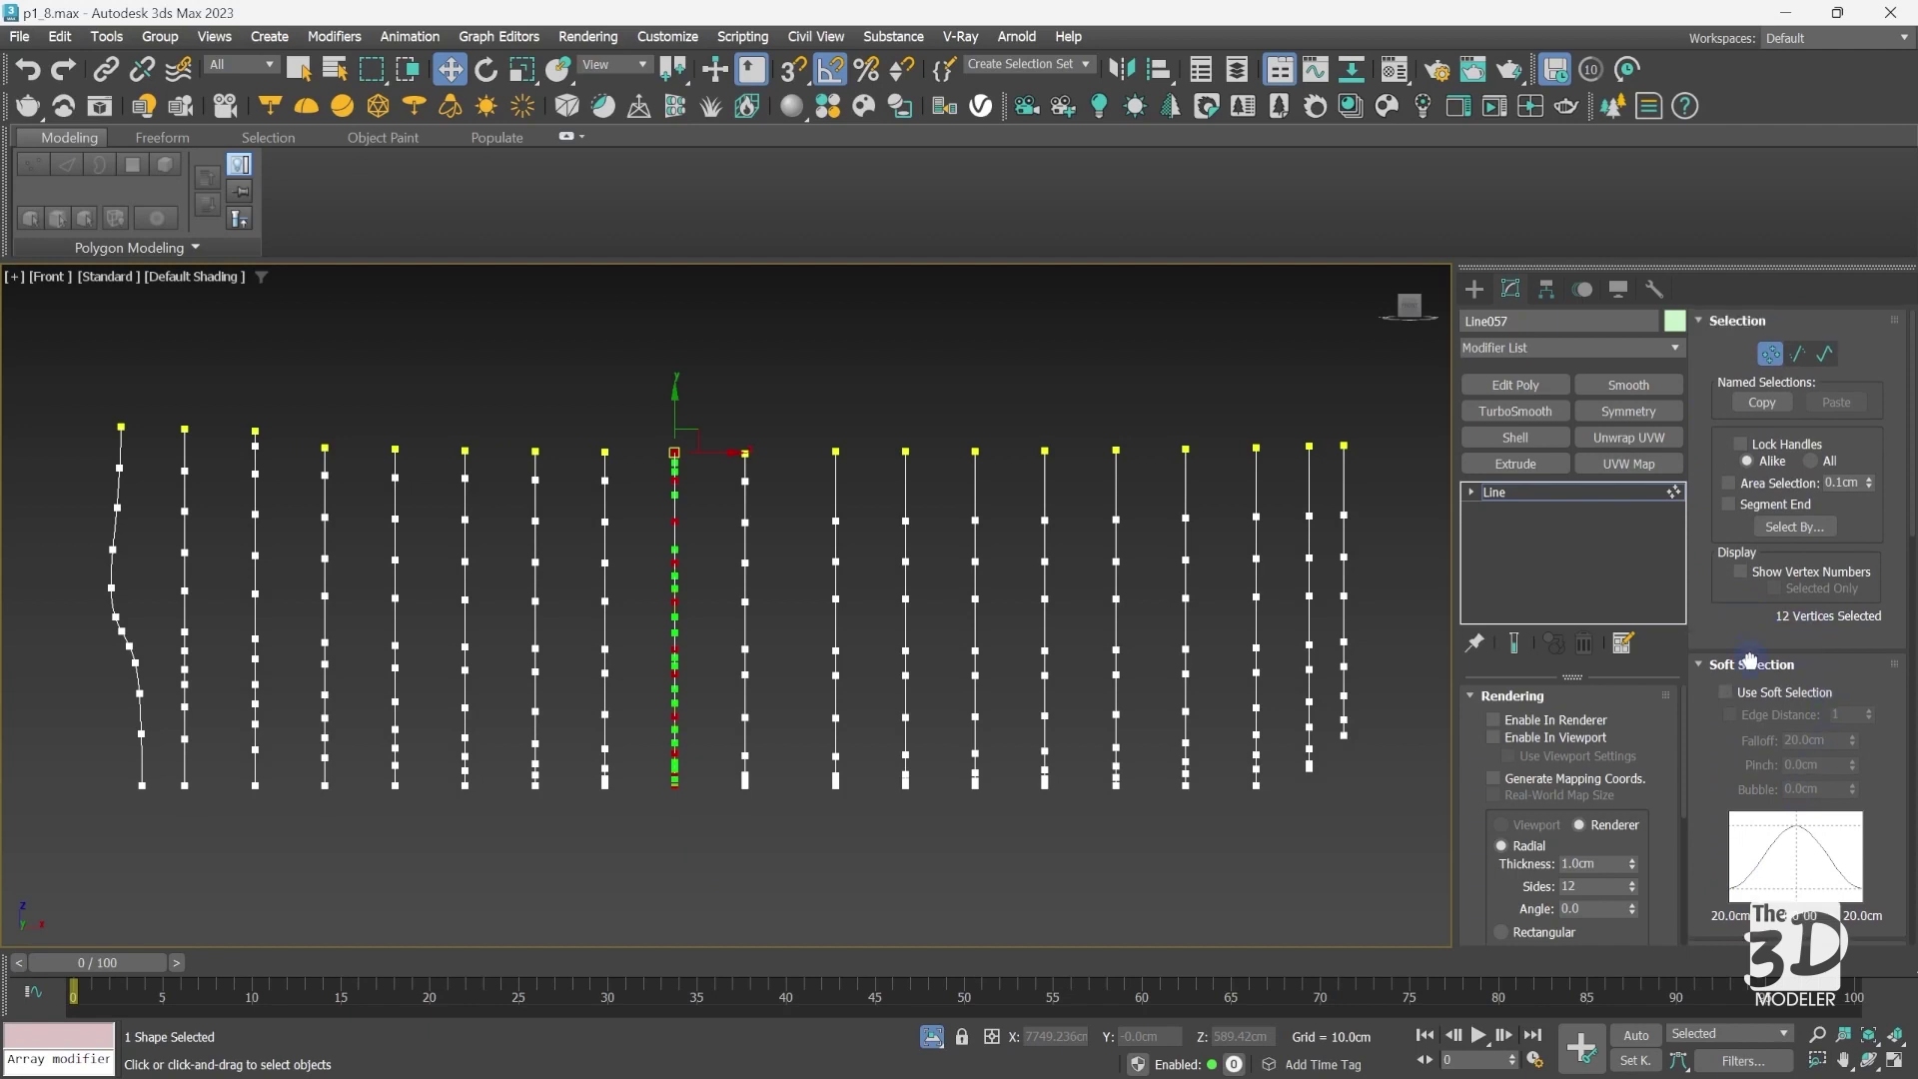
left_click_drag(723, 407, 789, 807)
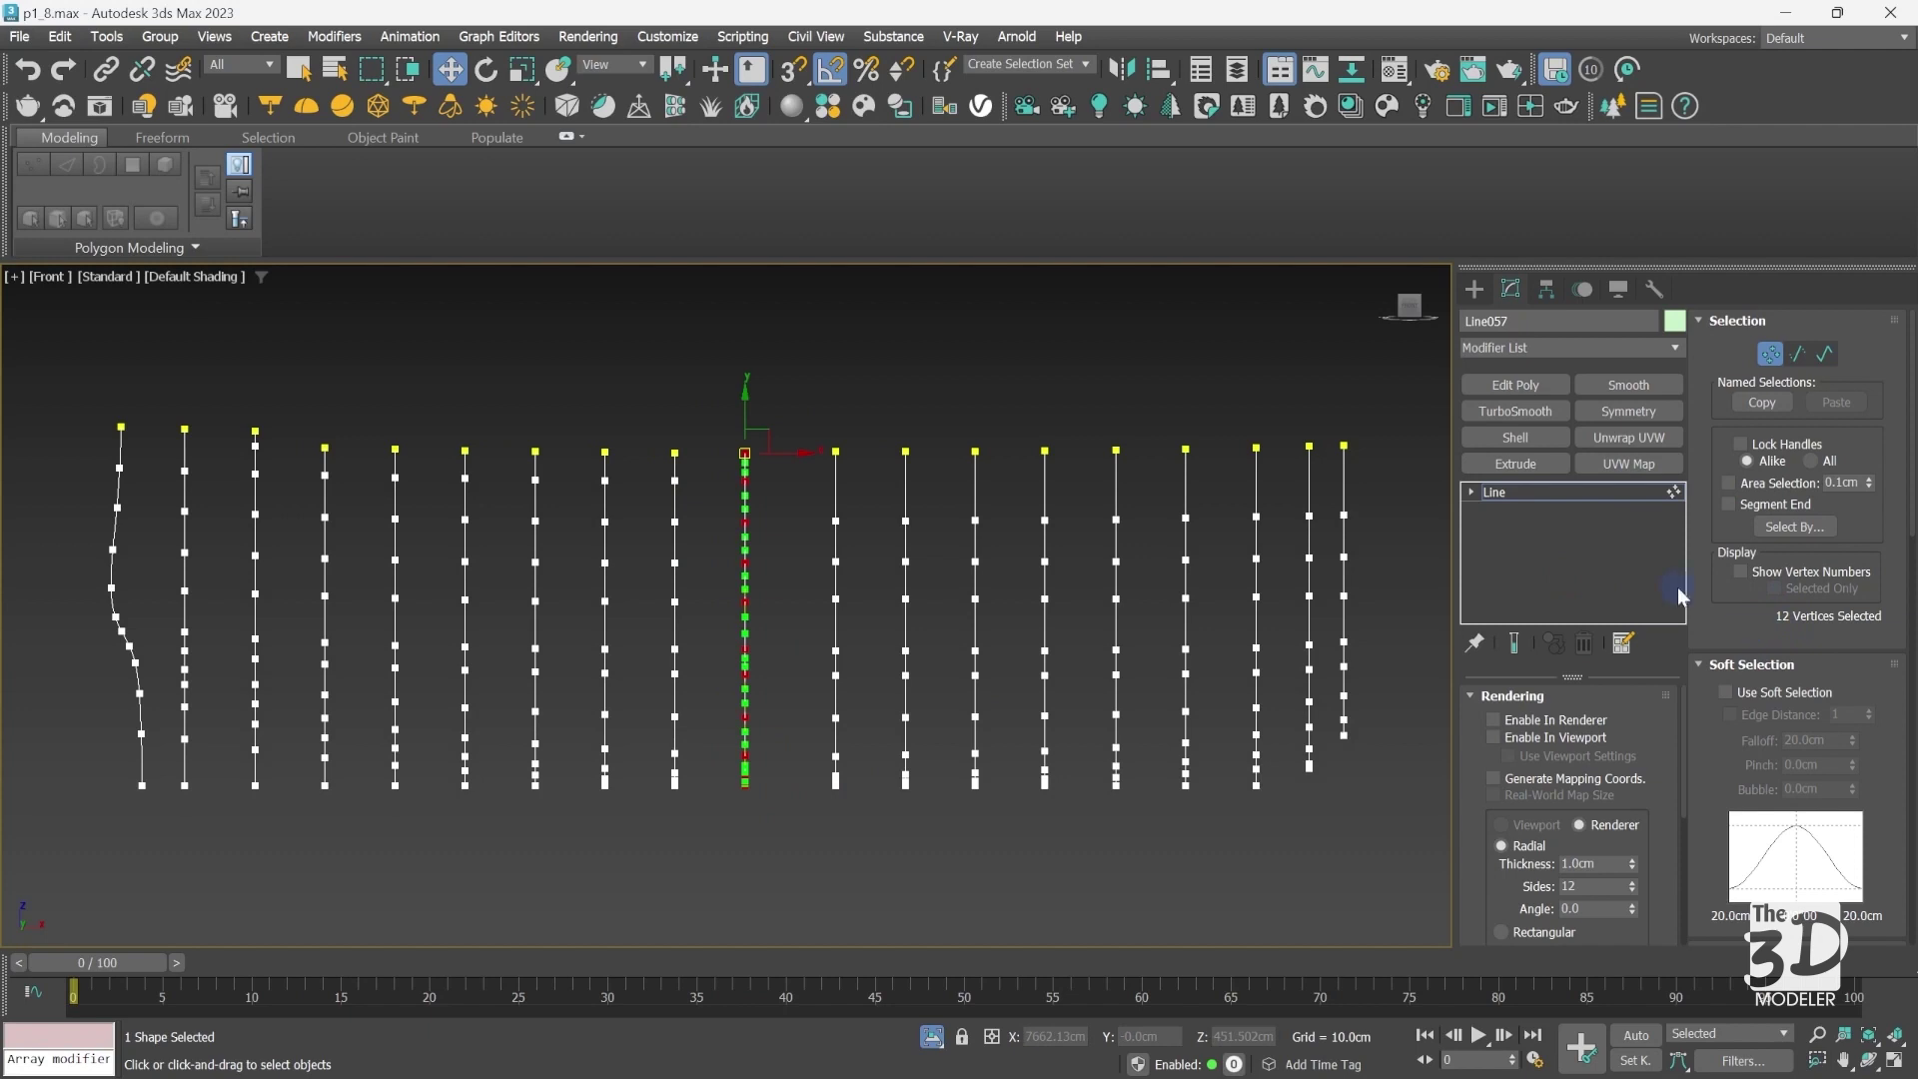
left_click(817, 352)
Step: In the Top view, make the tenth spline's far-end vertex its first vertex
left_click_drag(705, 416, 778, 767)
left_click(778, 396)
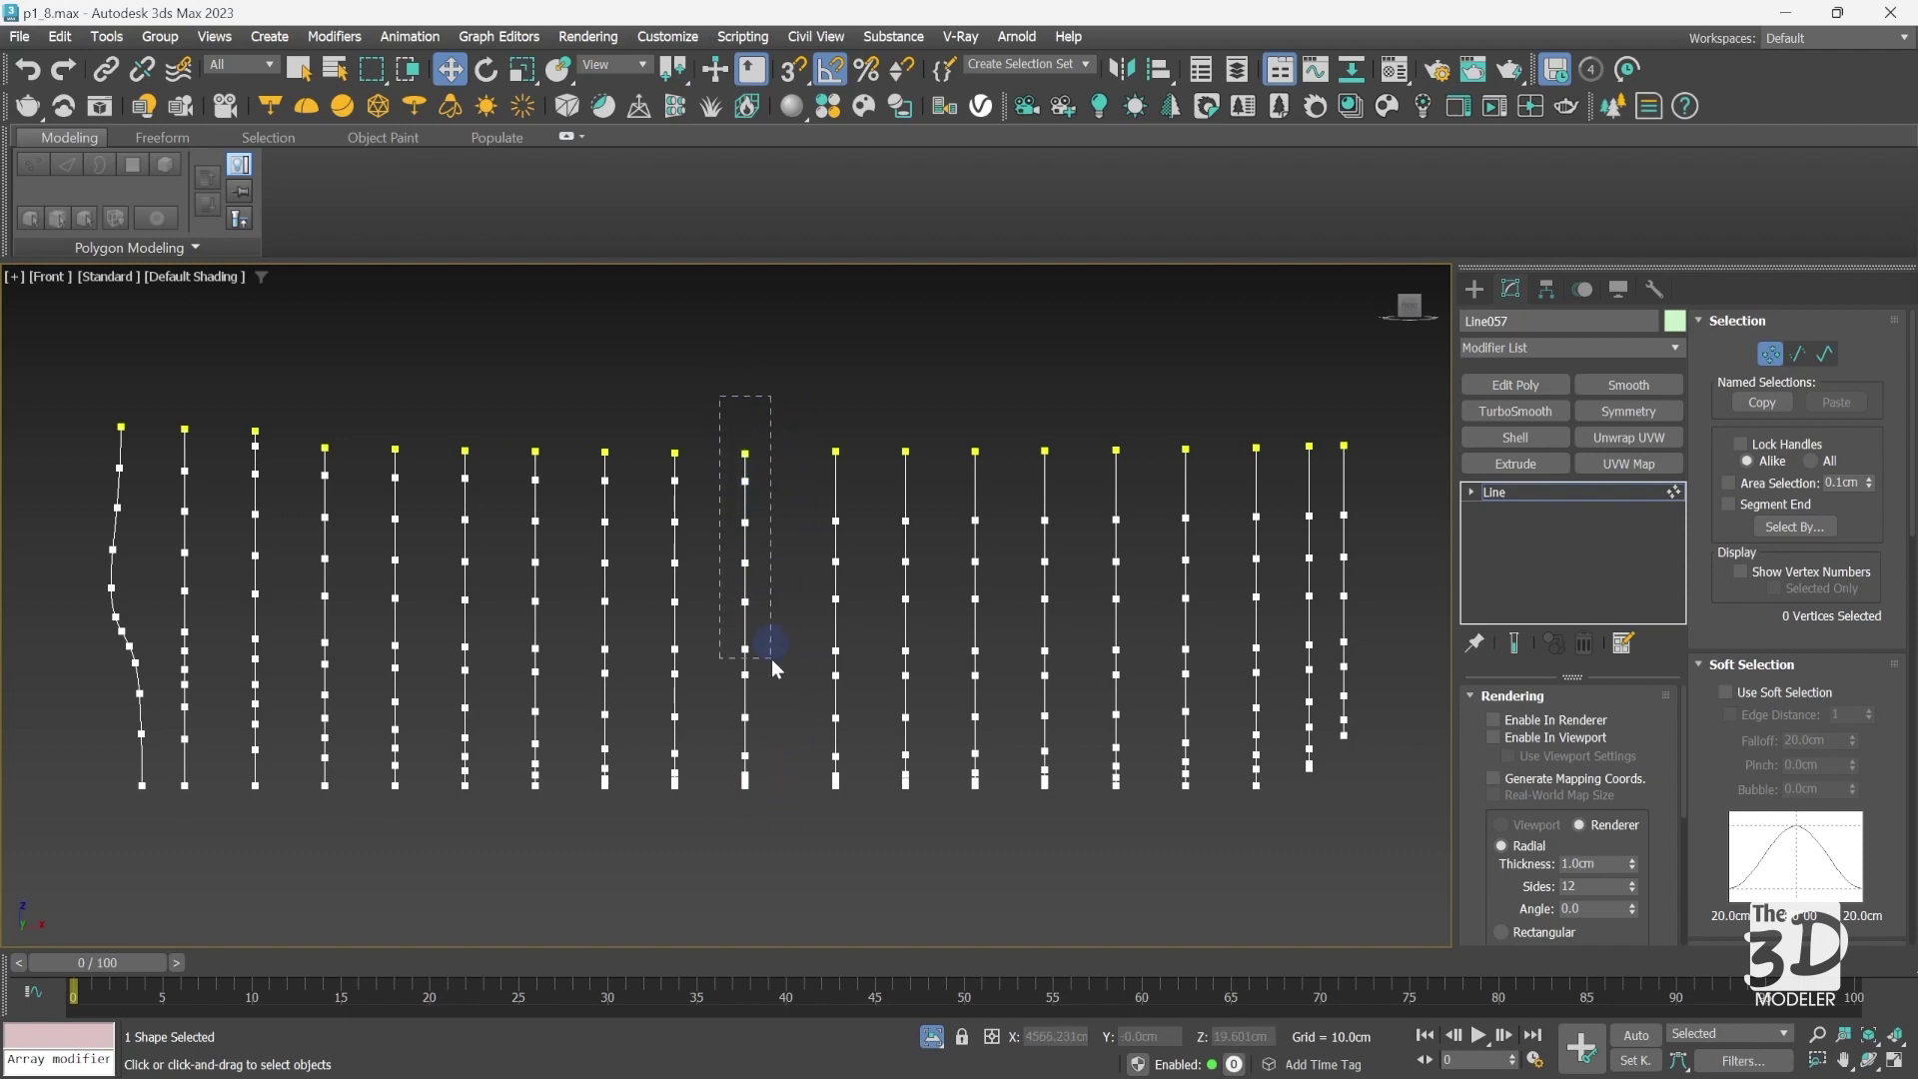
left_click_drag(771, 657, 787, 825)
key("t")
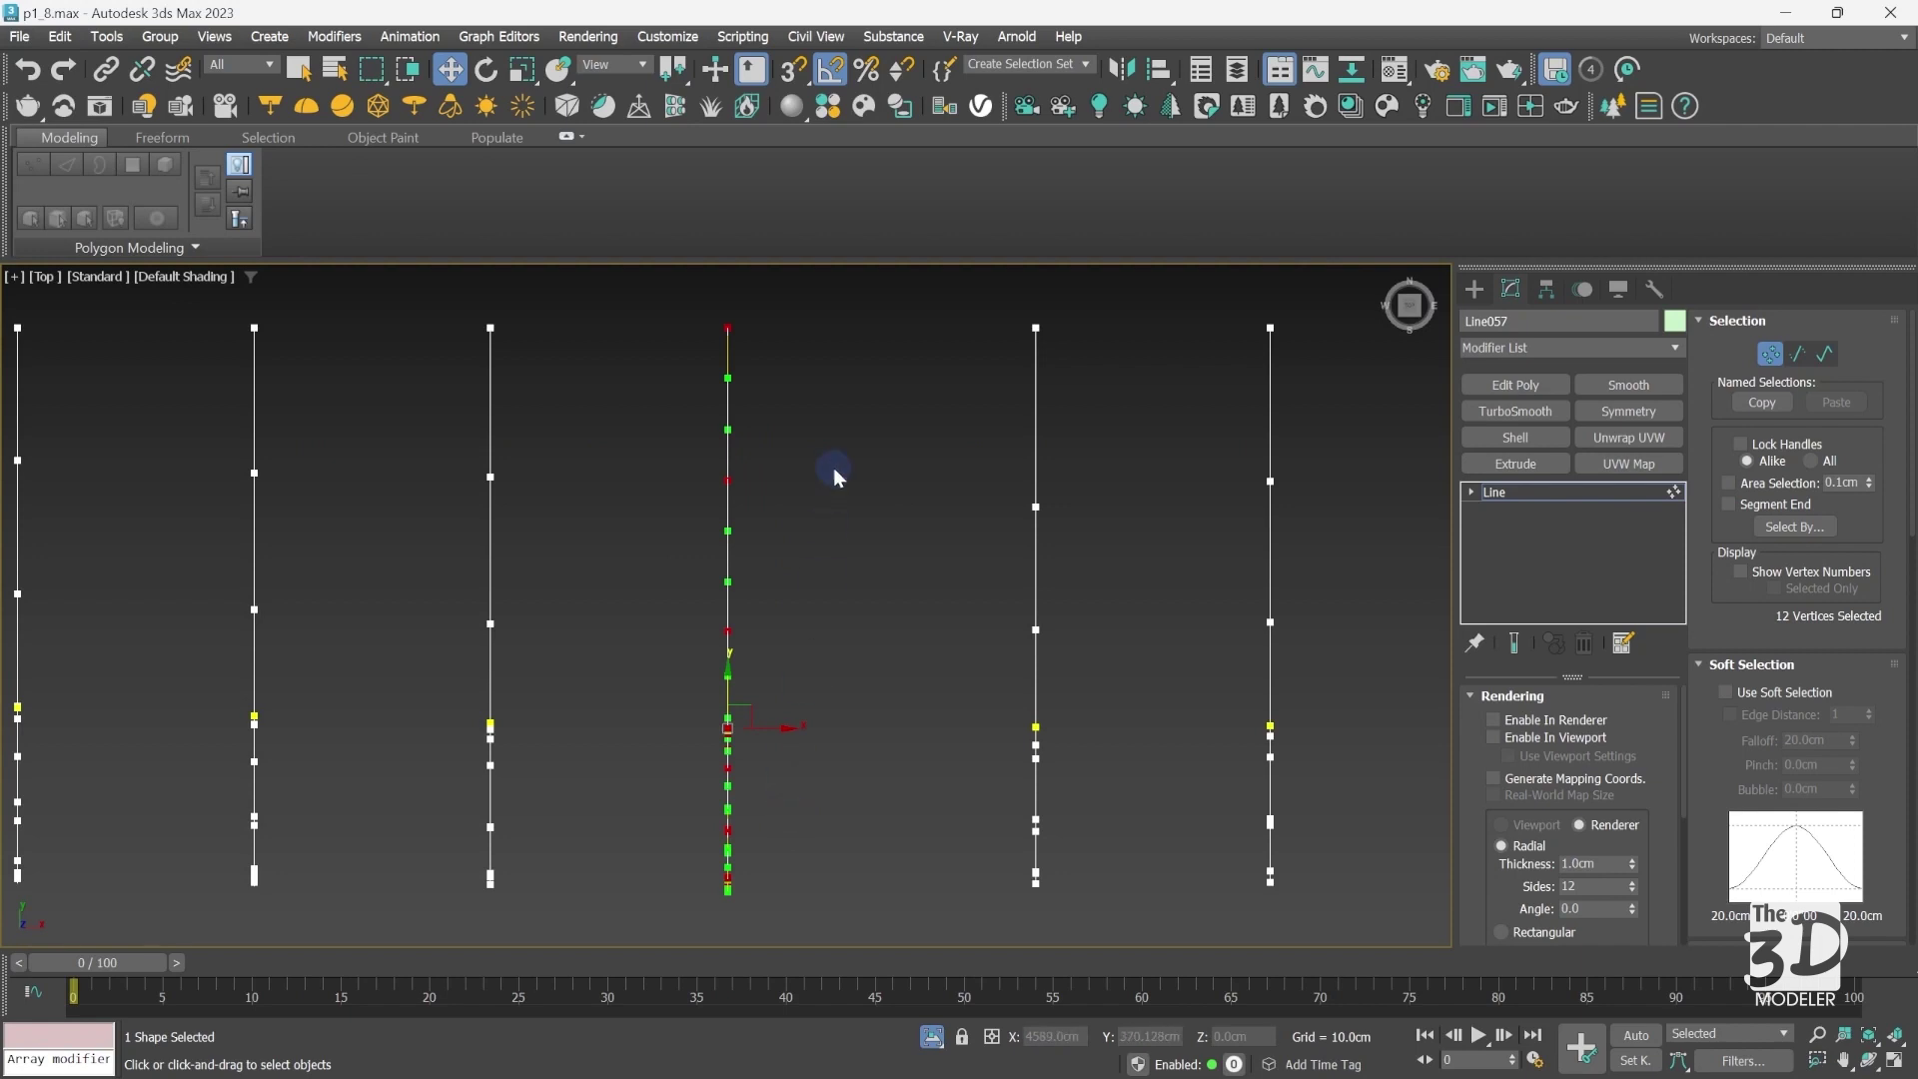
left_click(727, 328)
right_click(727, 326)
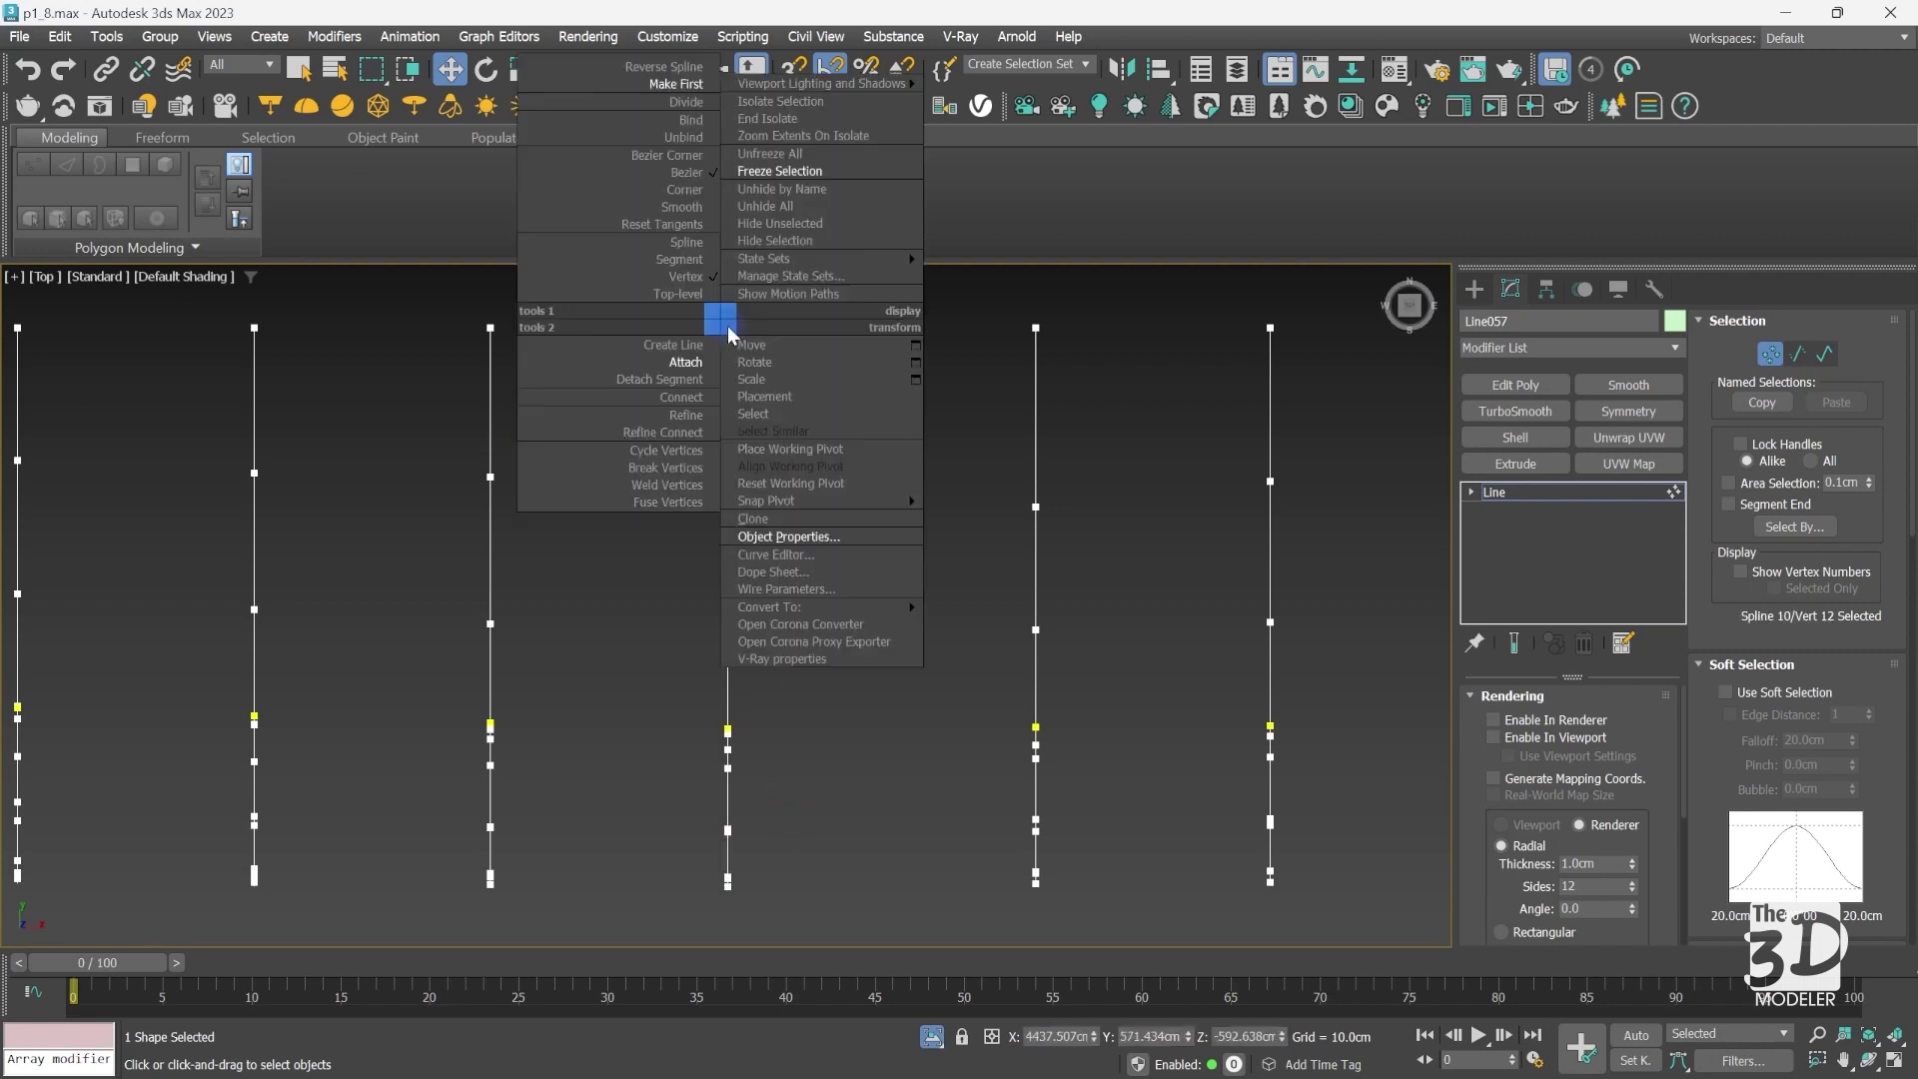
left_click(685, 95)
left_click(683, 450)
Step: In the Front view, run Cross Section from the ninth spline to the tenth with its reversed first vertex
key("f")
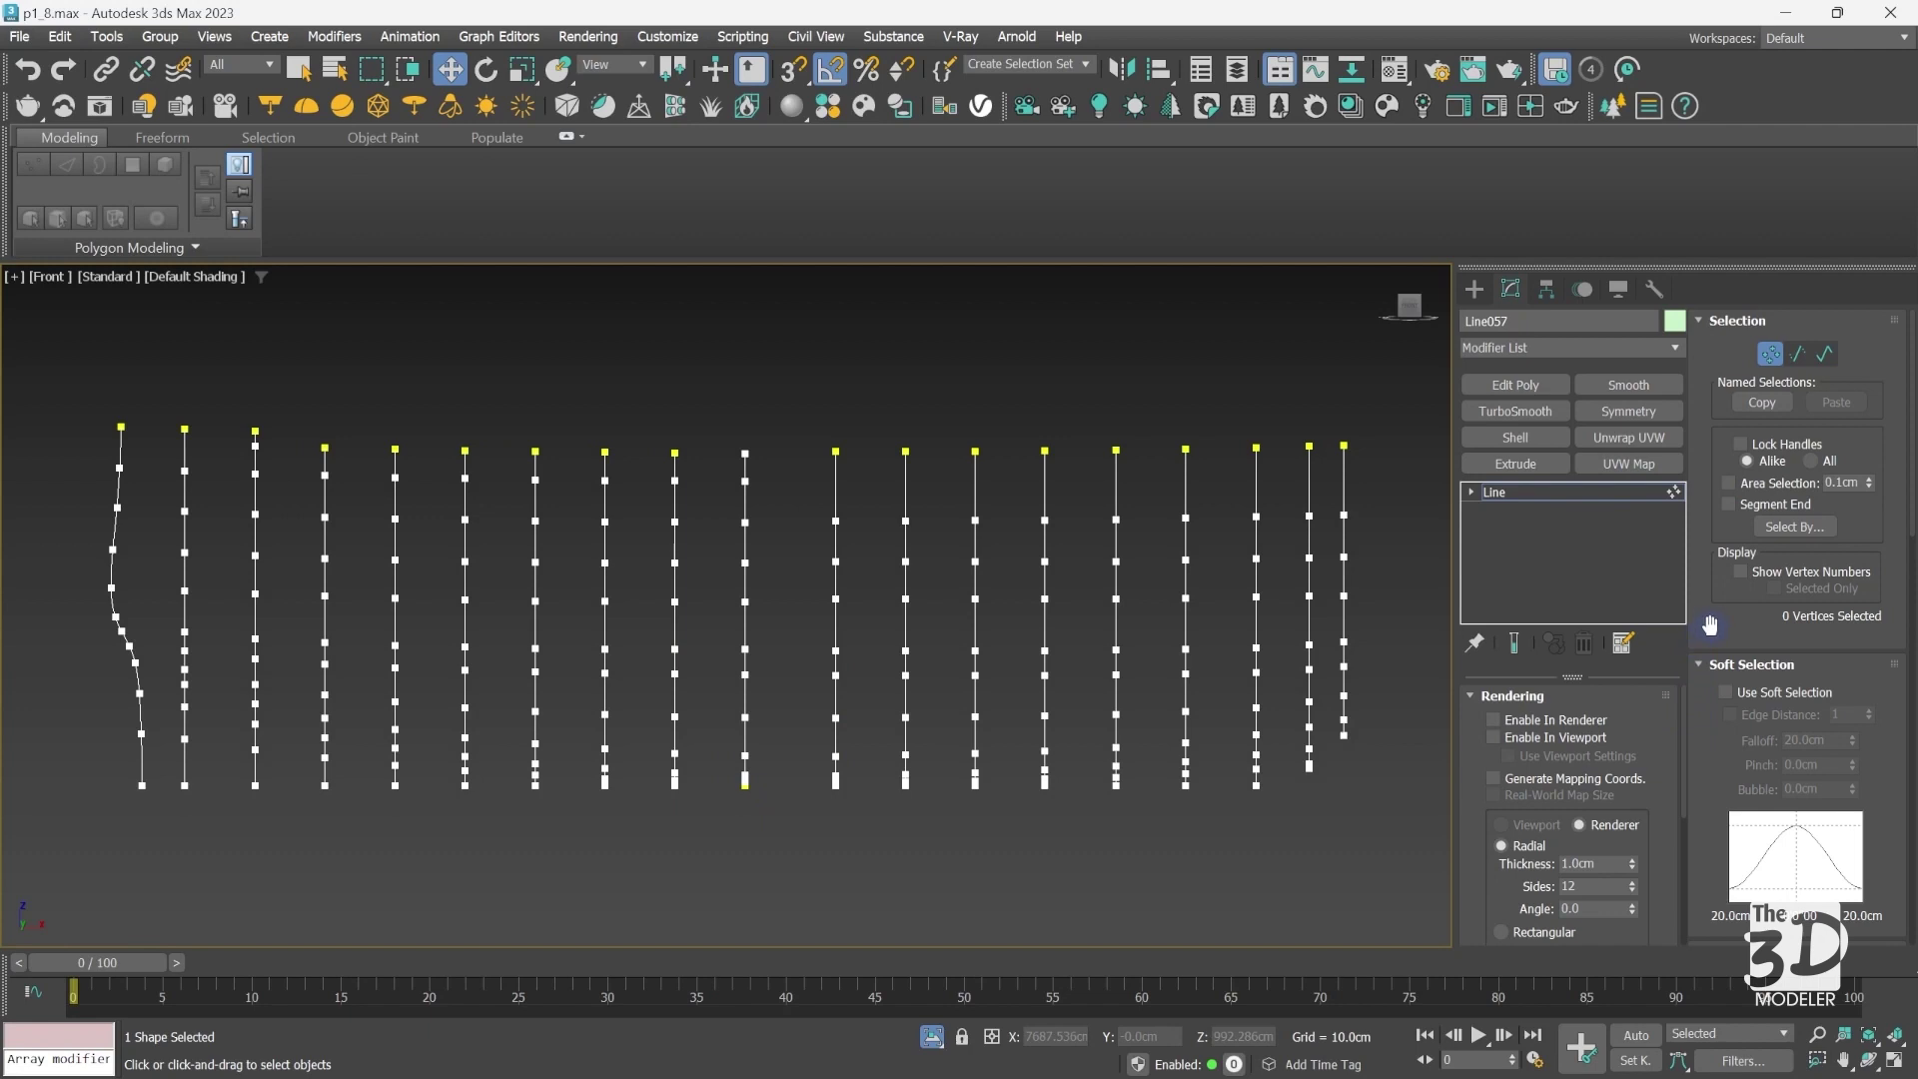
scroll(1708, 624, "down", 5)
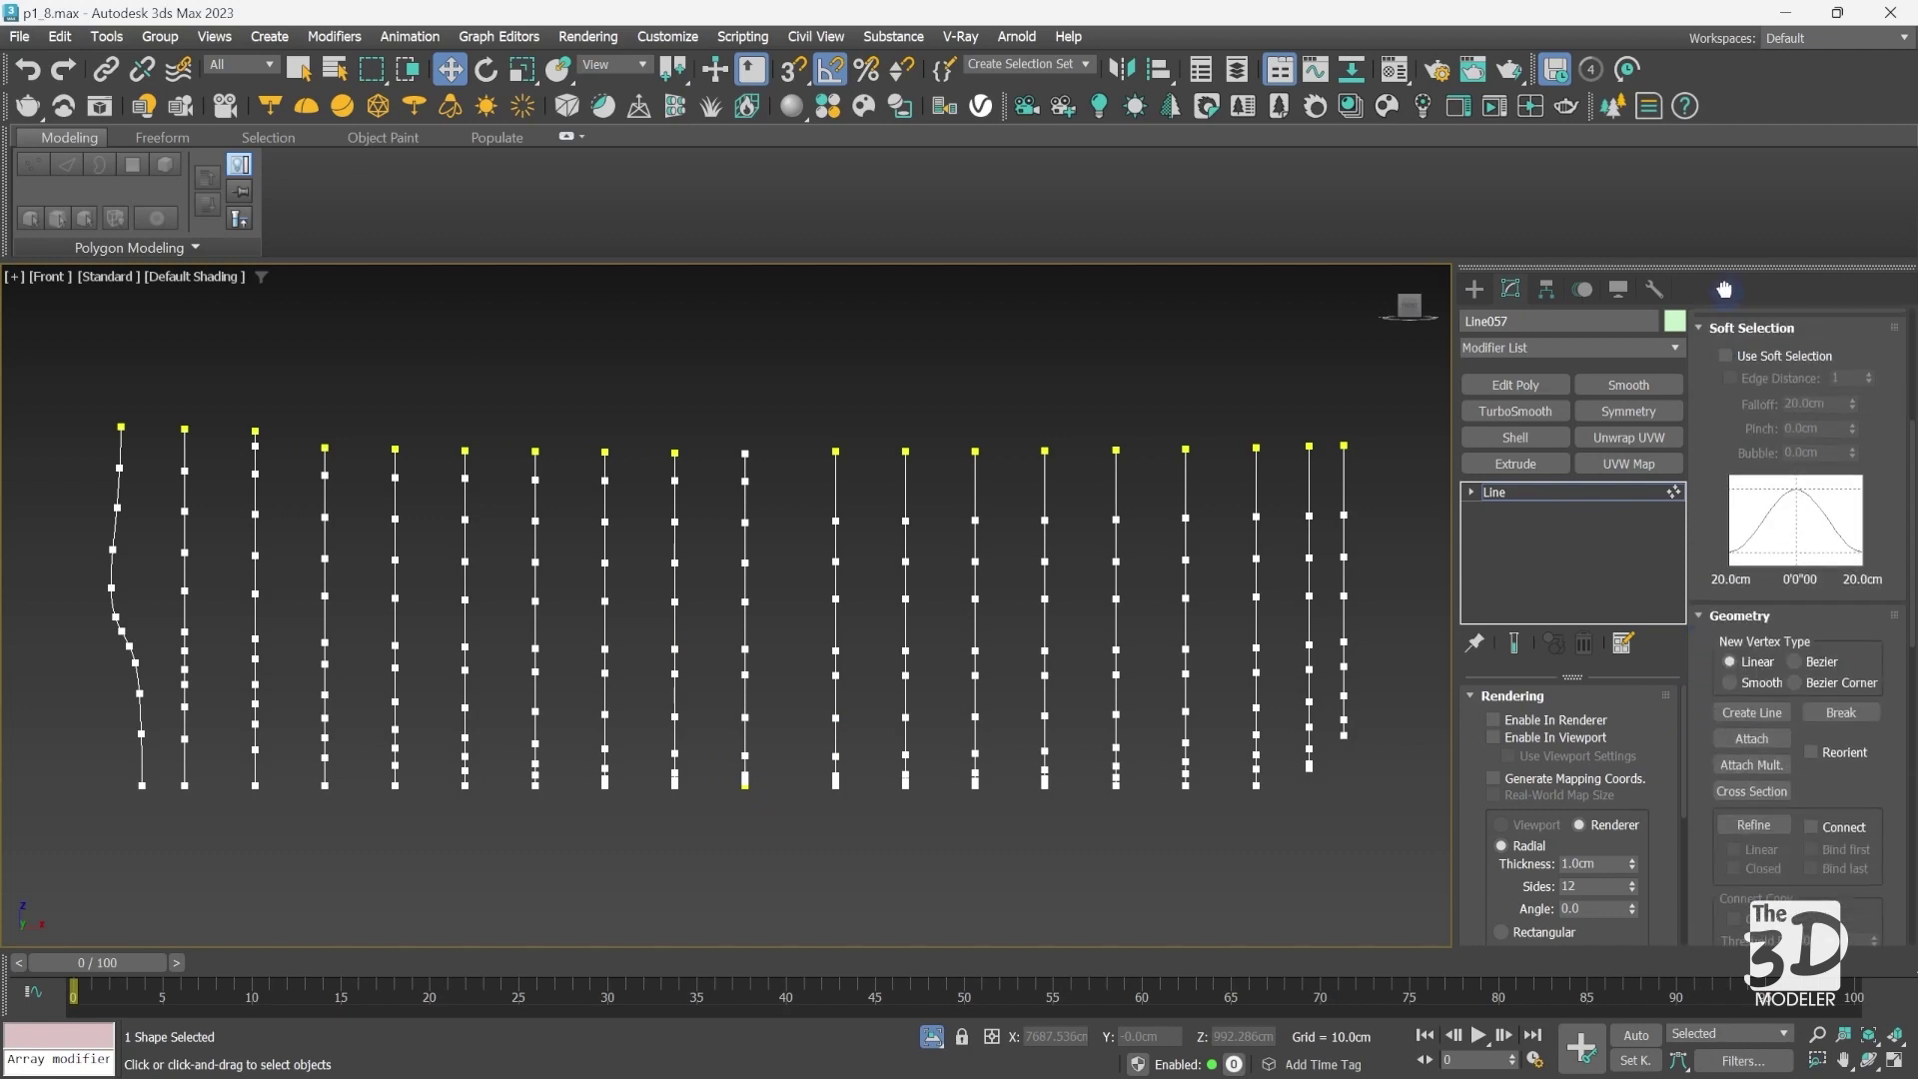
left_click(1753, 787)
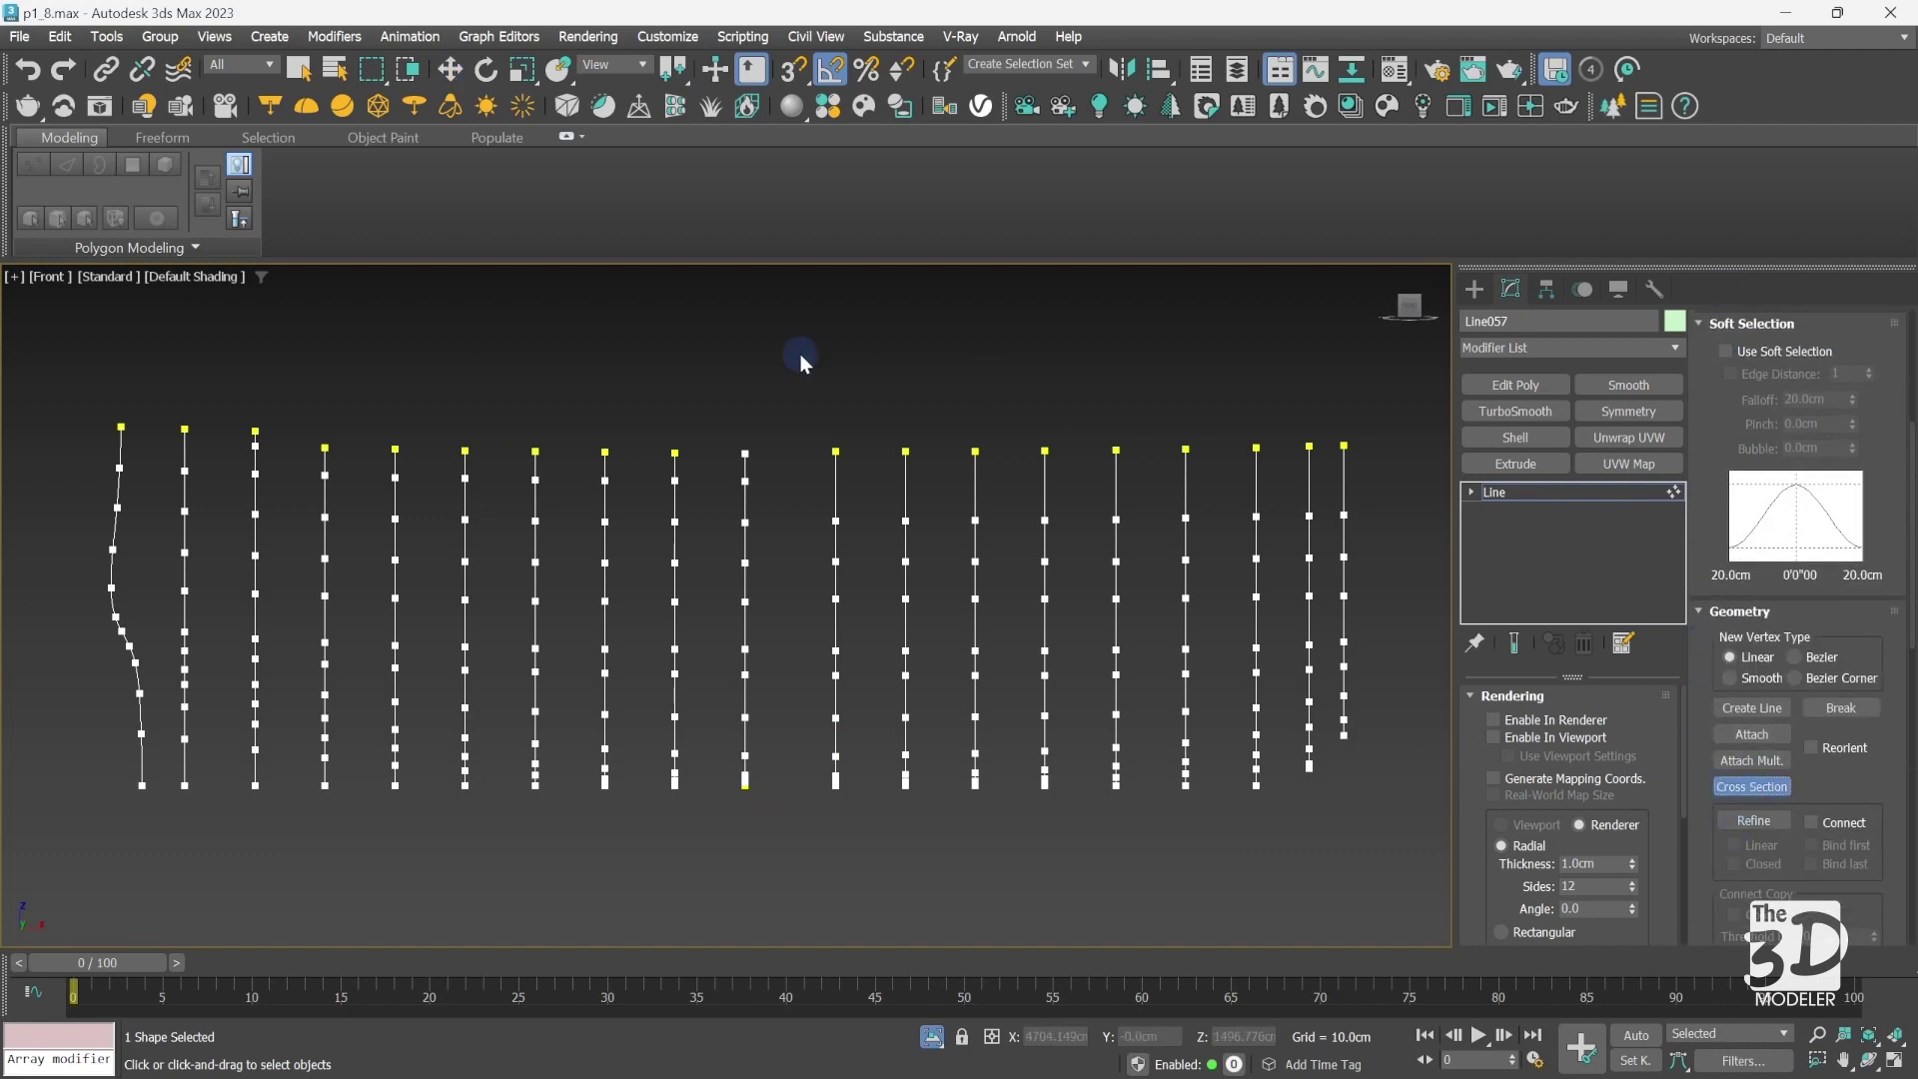
left_click(676, 484)
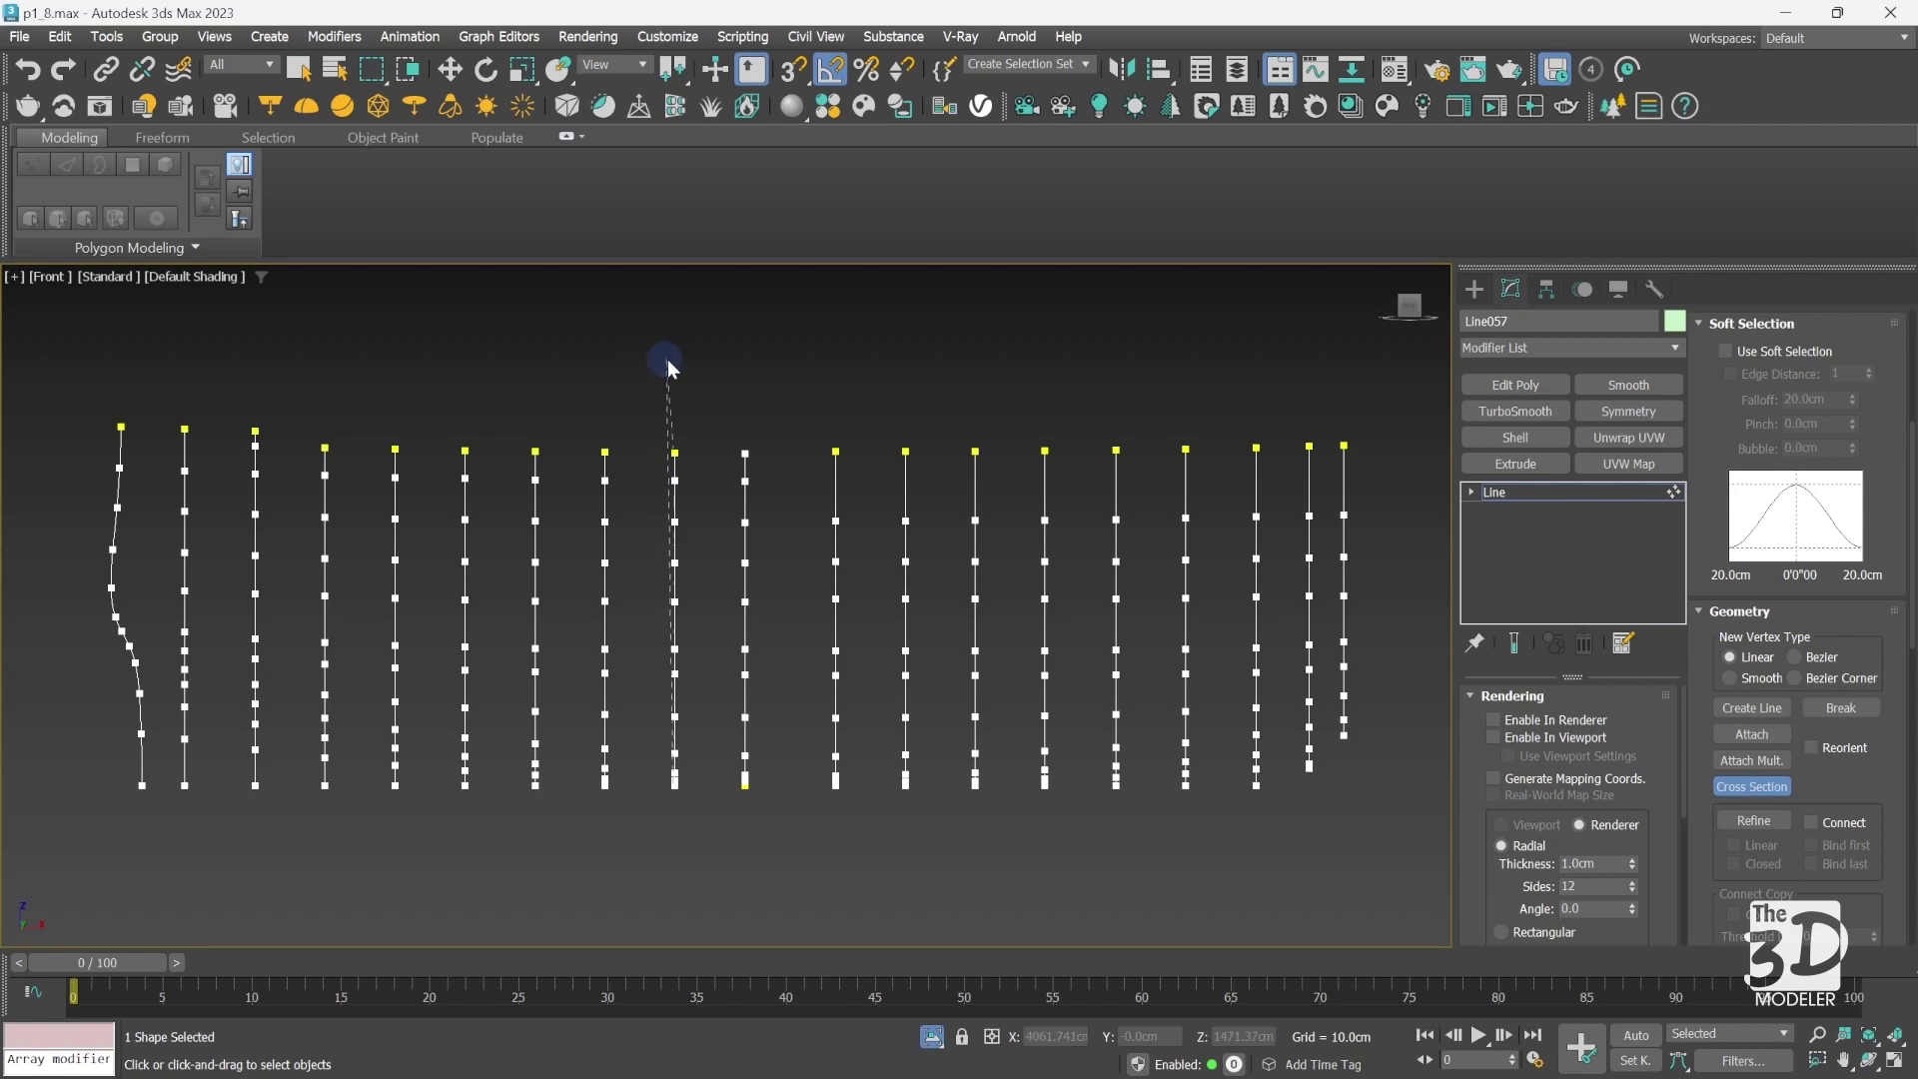
left_click(746, 476)
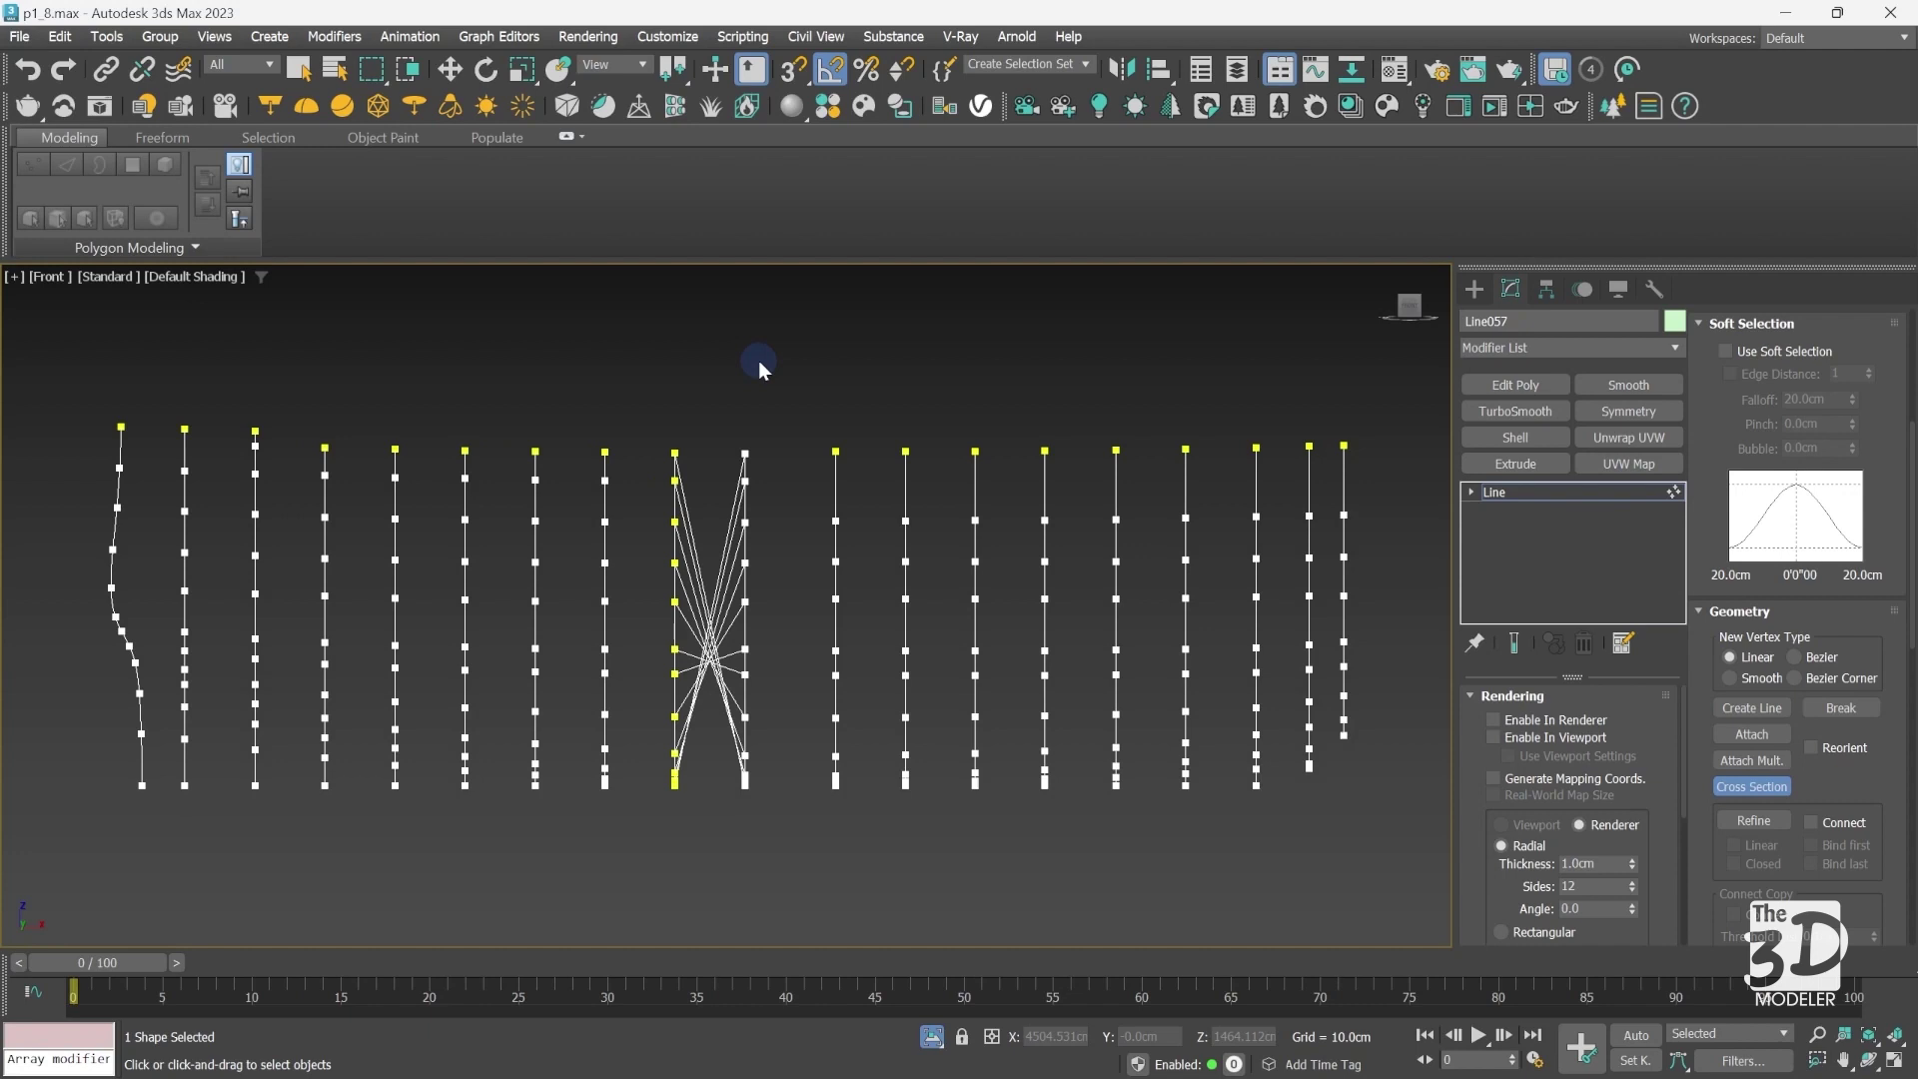
Step: Undo the cross section and the first-vertex change on the tenth spline, and clear the vertex selection
key("ctrl+z")
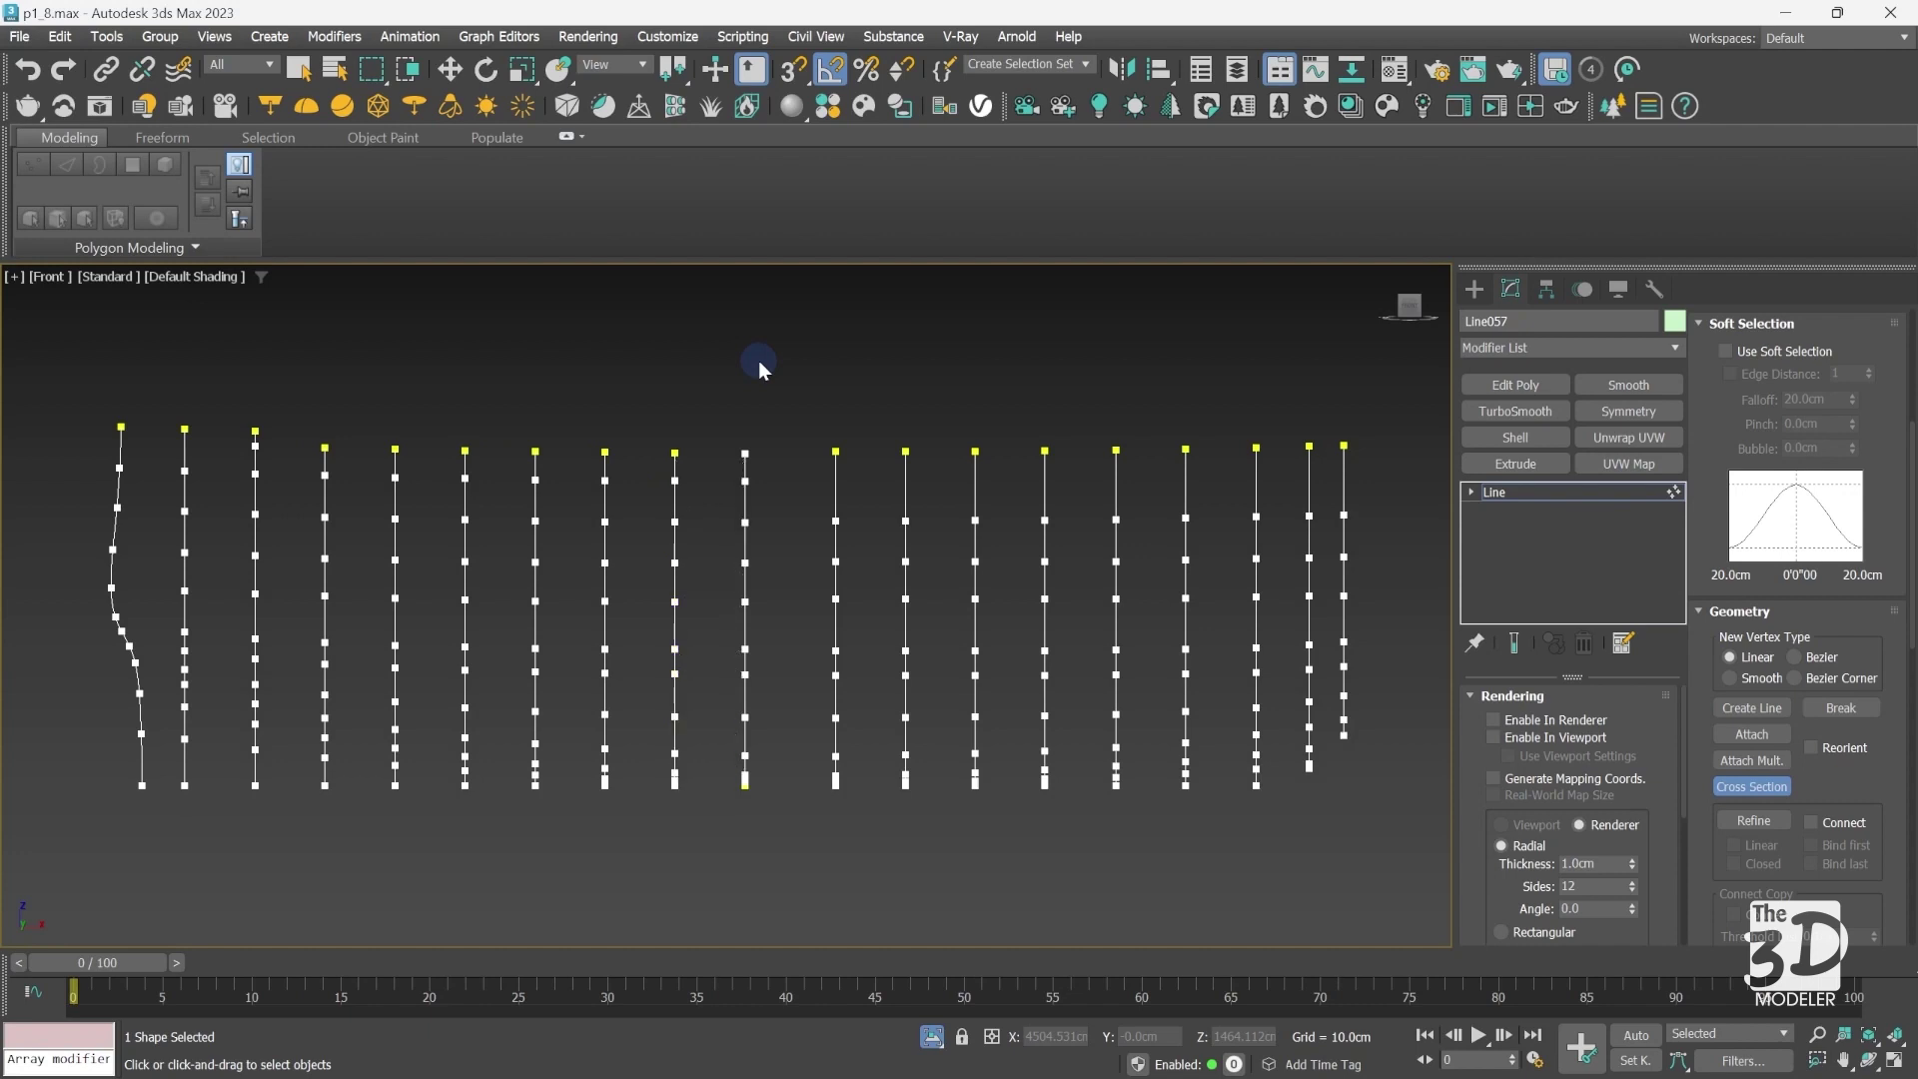
key("w")
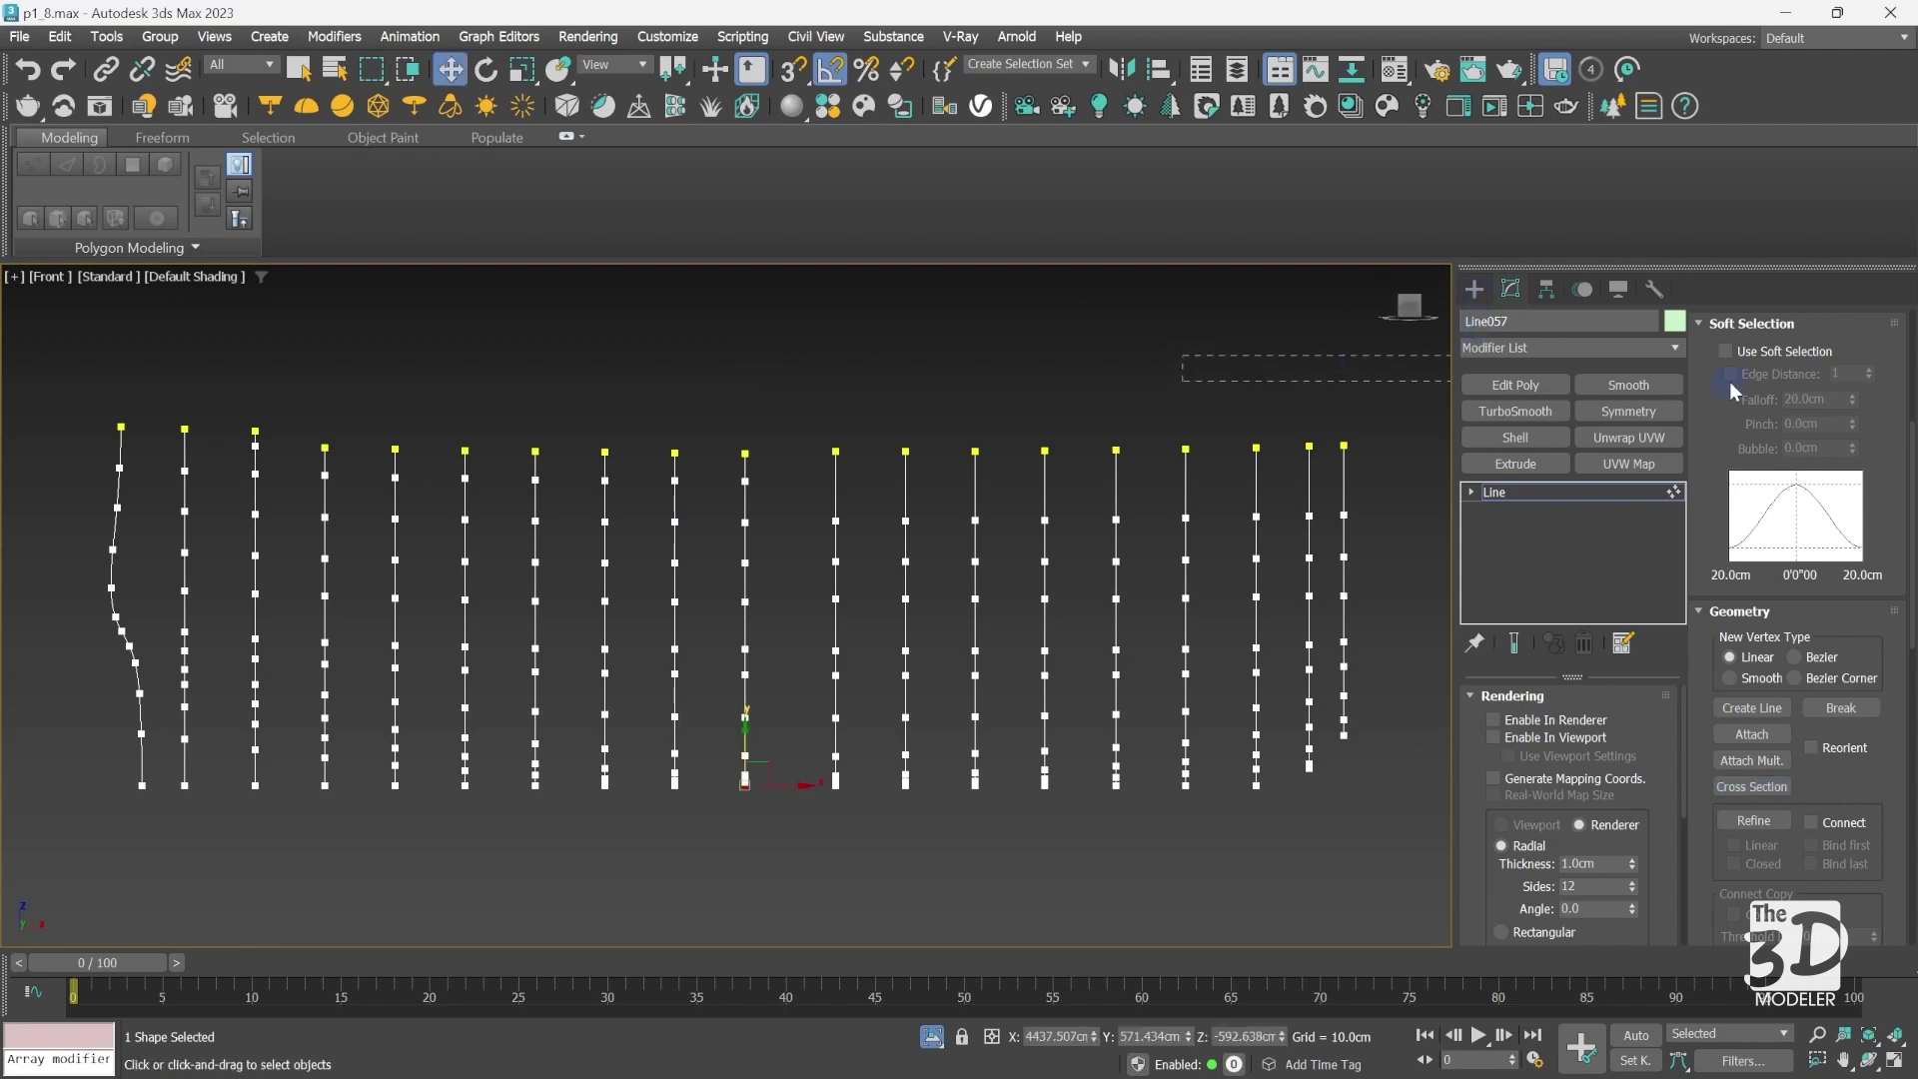
left_click(1232, 427)
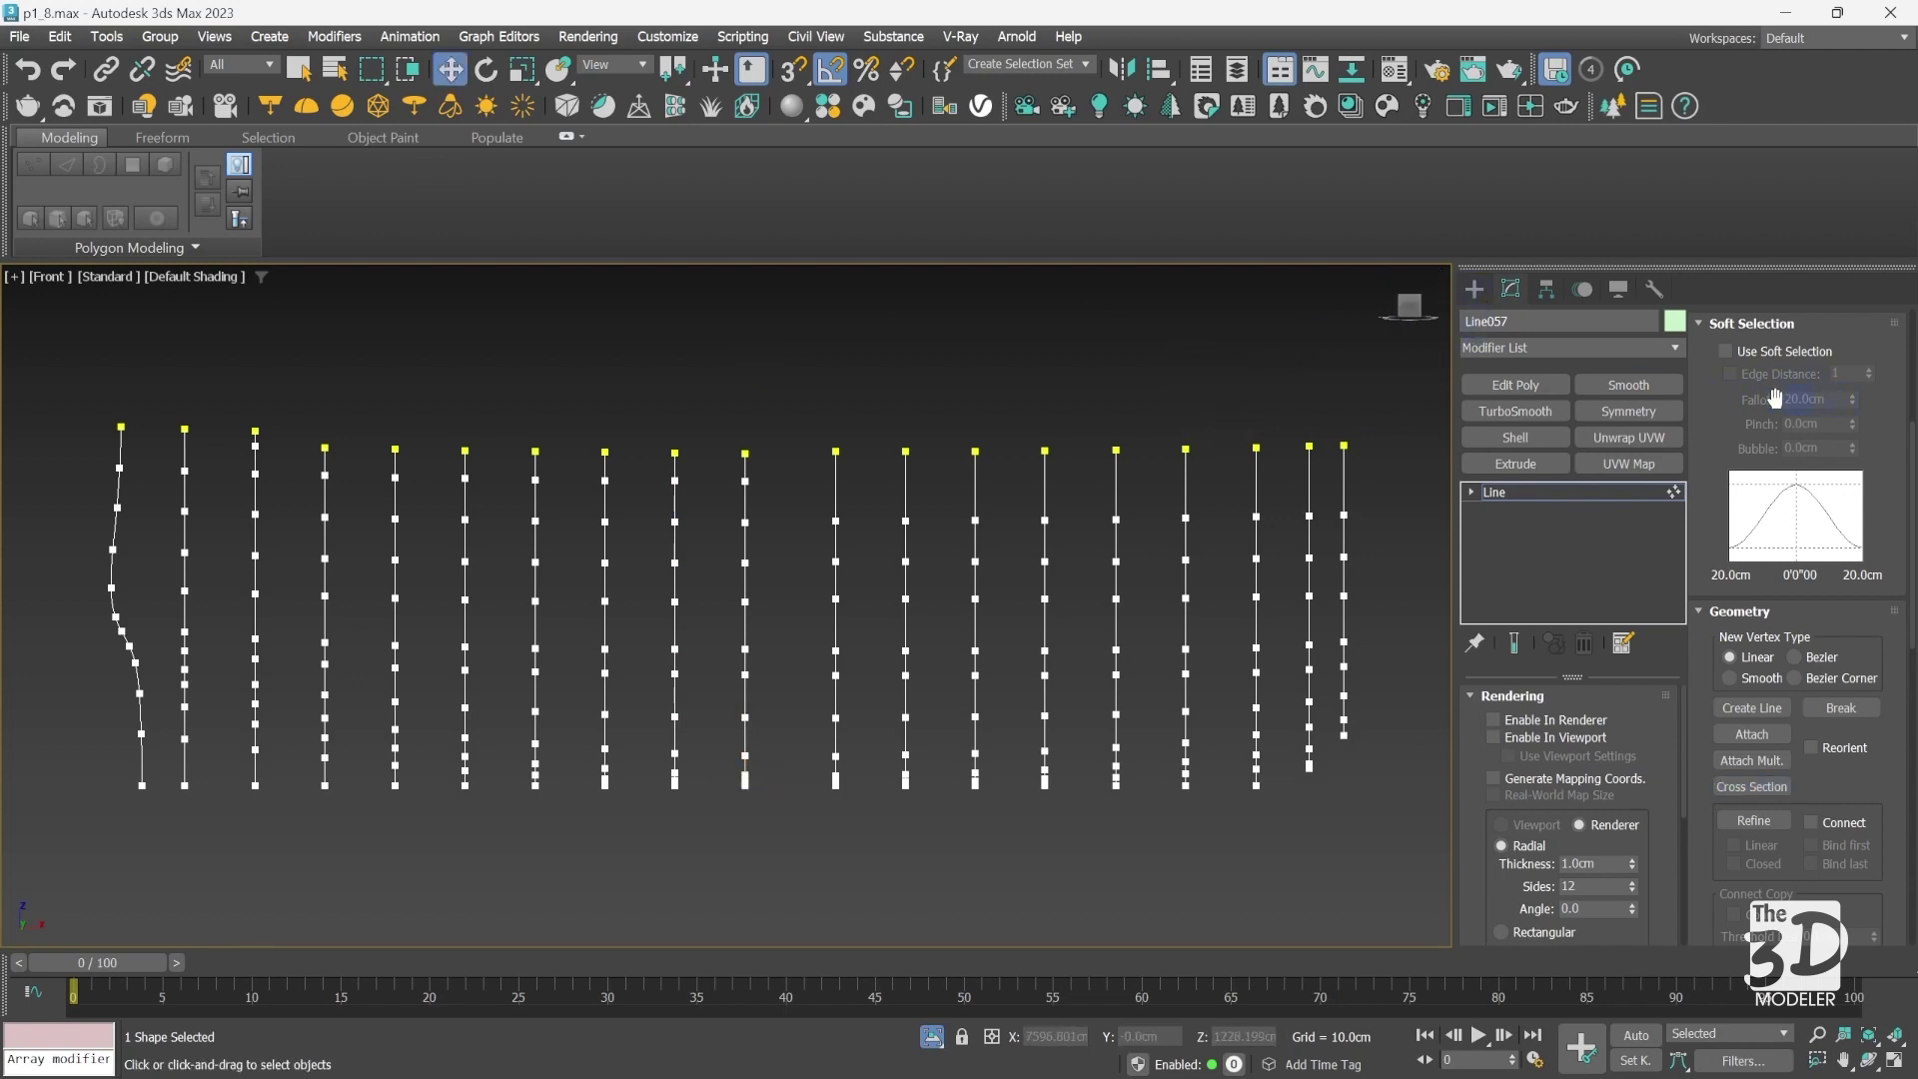
Step: Check the vertex counts of the fourth to tenth splines and of the eleventh to eighteenth splines
scroll(1699, 402, "up", 3)
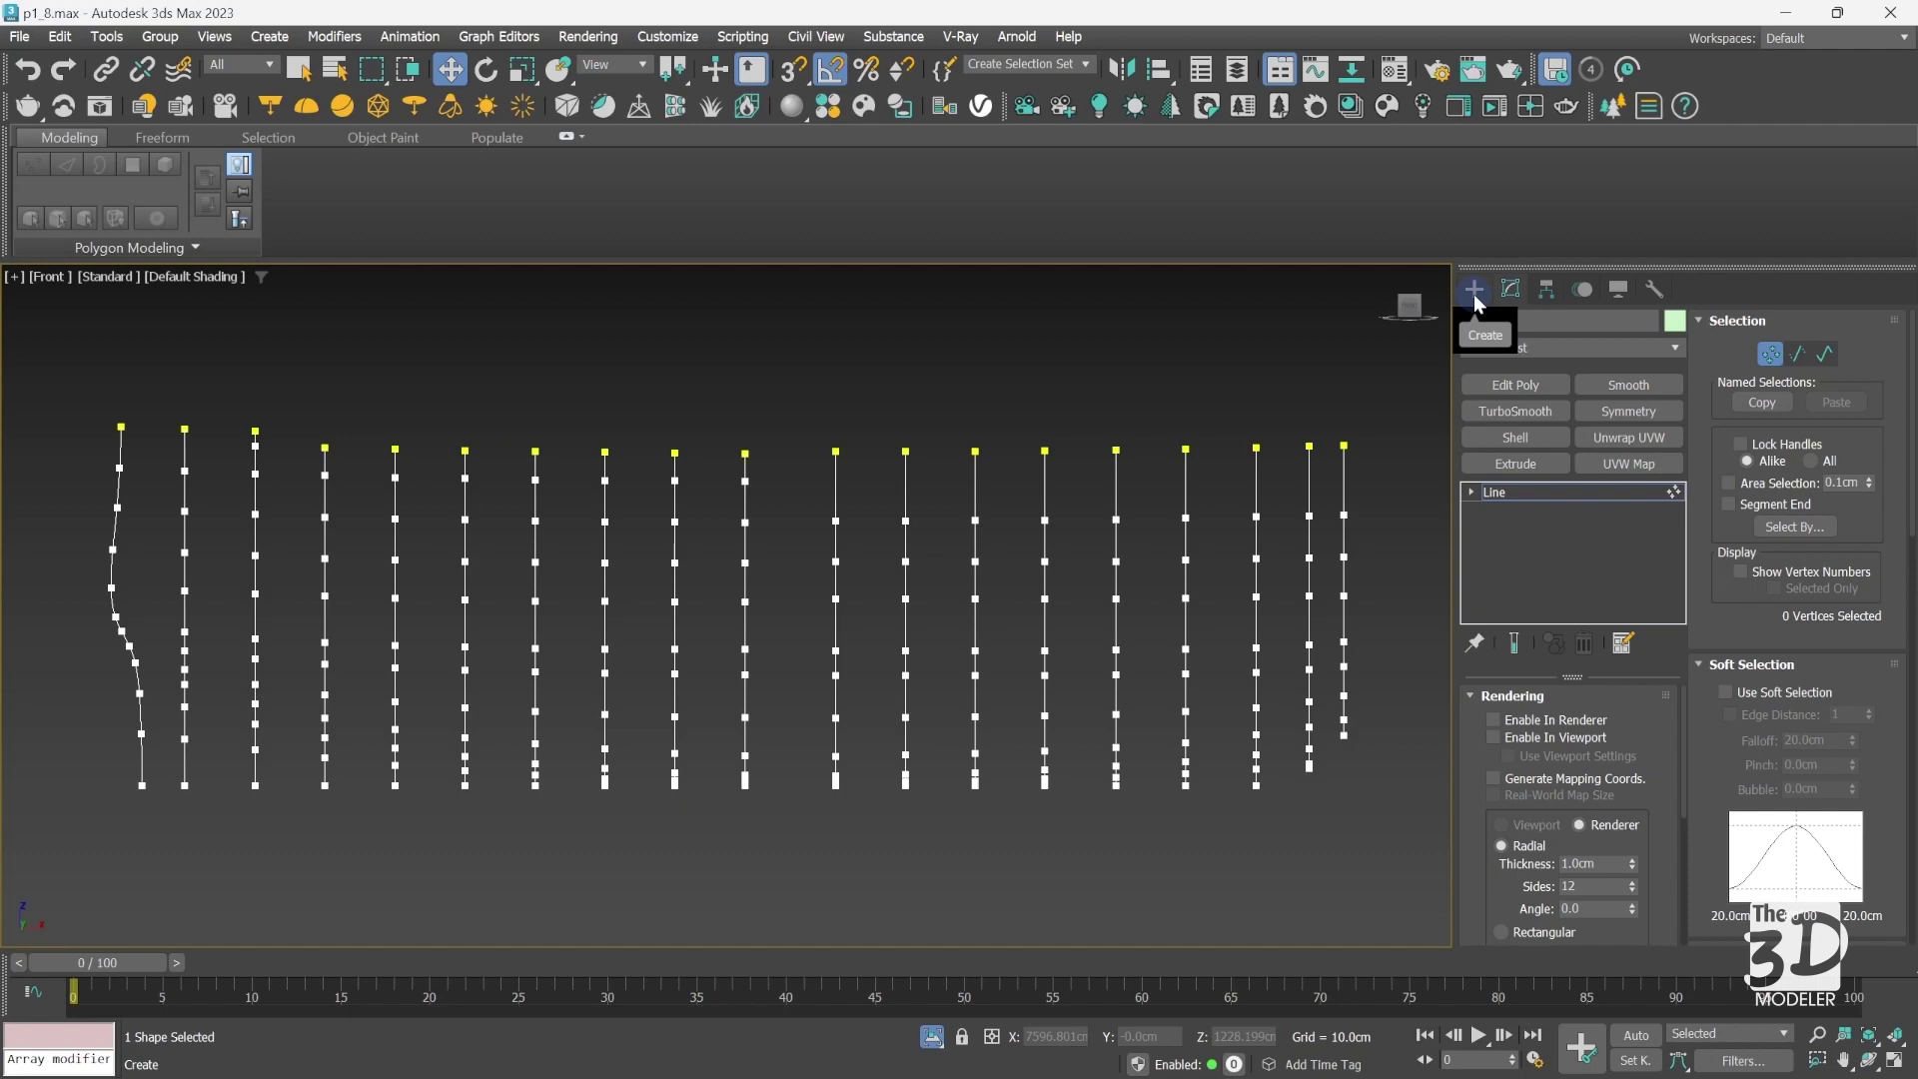
key("z")
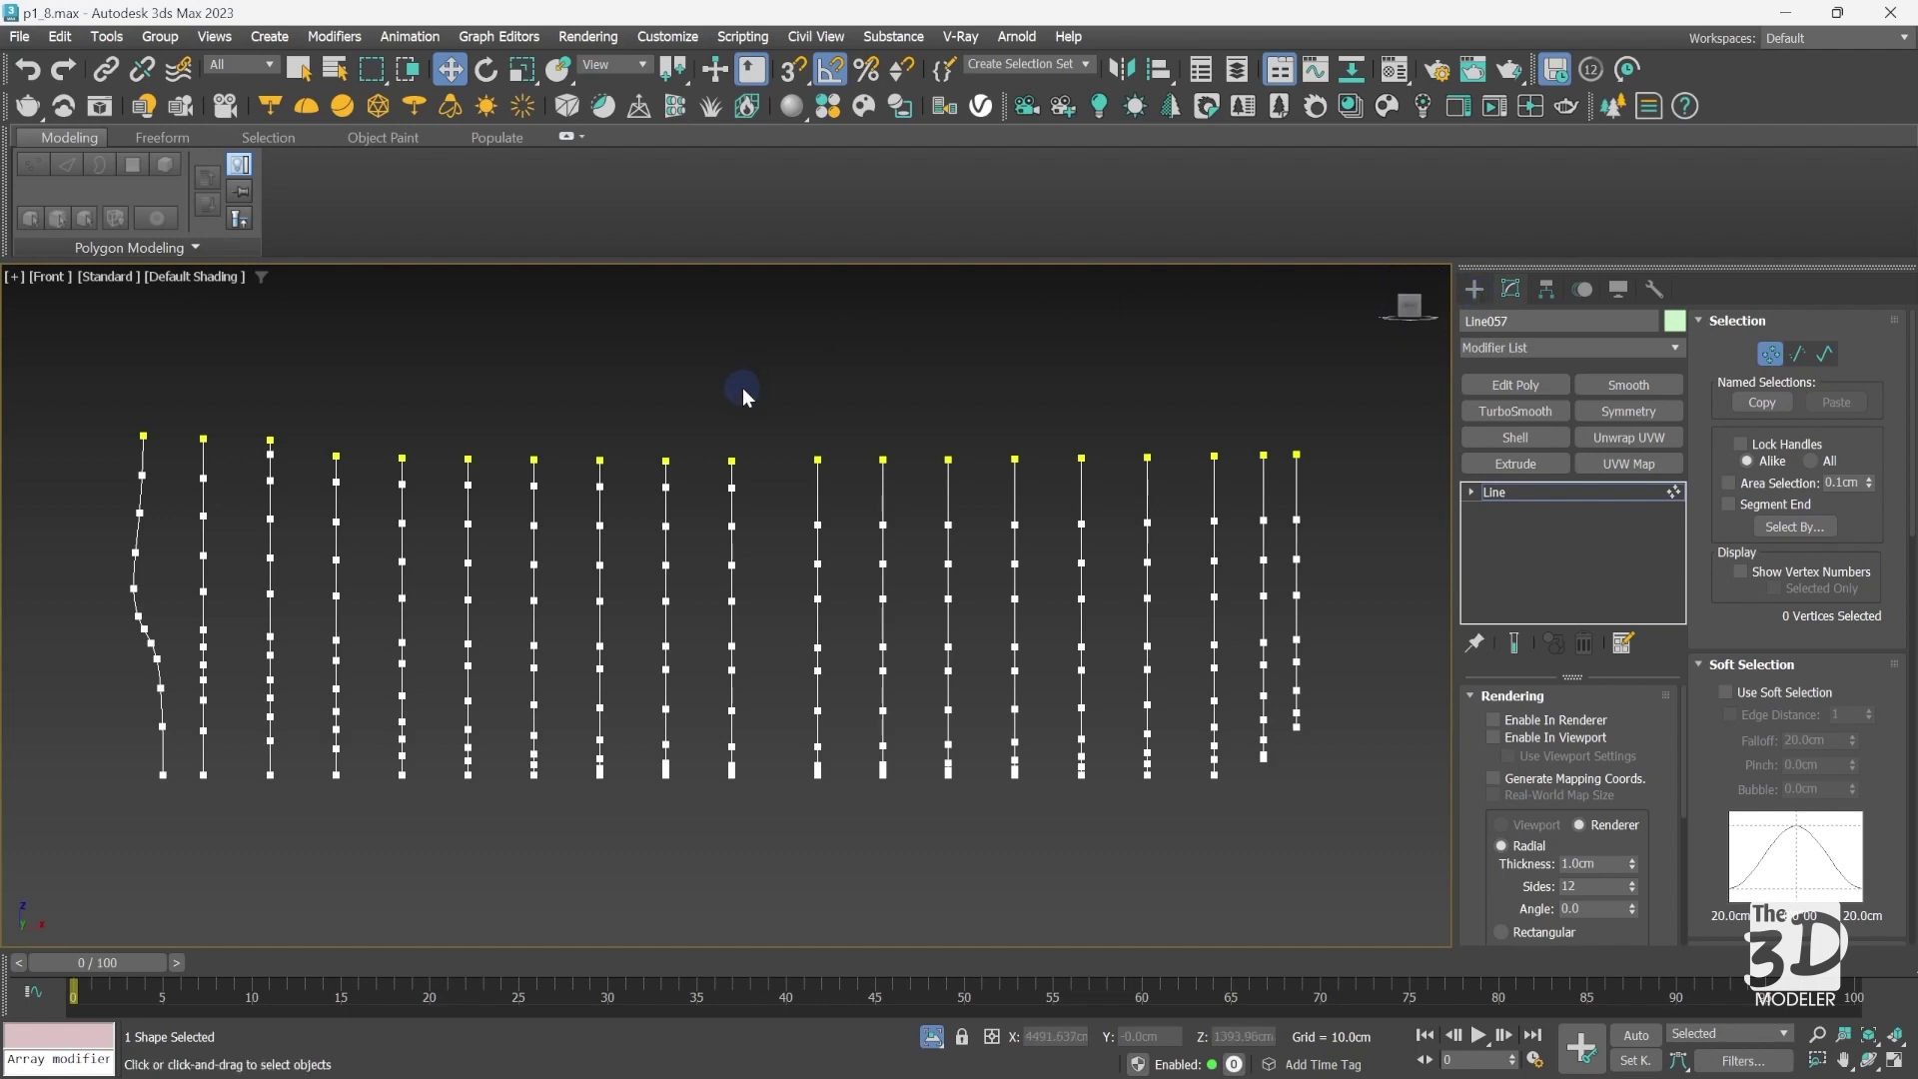
left_click_drag(768, 414, 435, 817)
left_click_drag(318, 842, 320, 841)
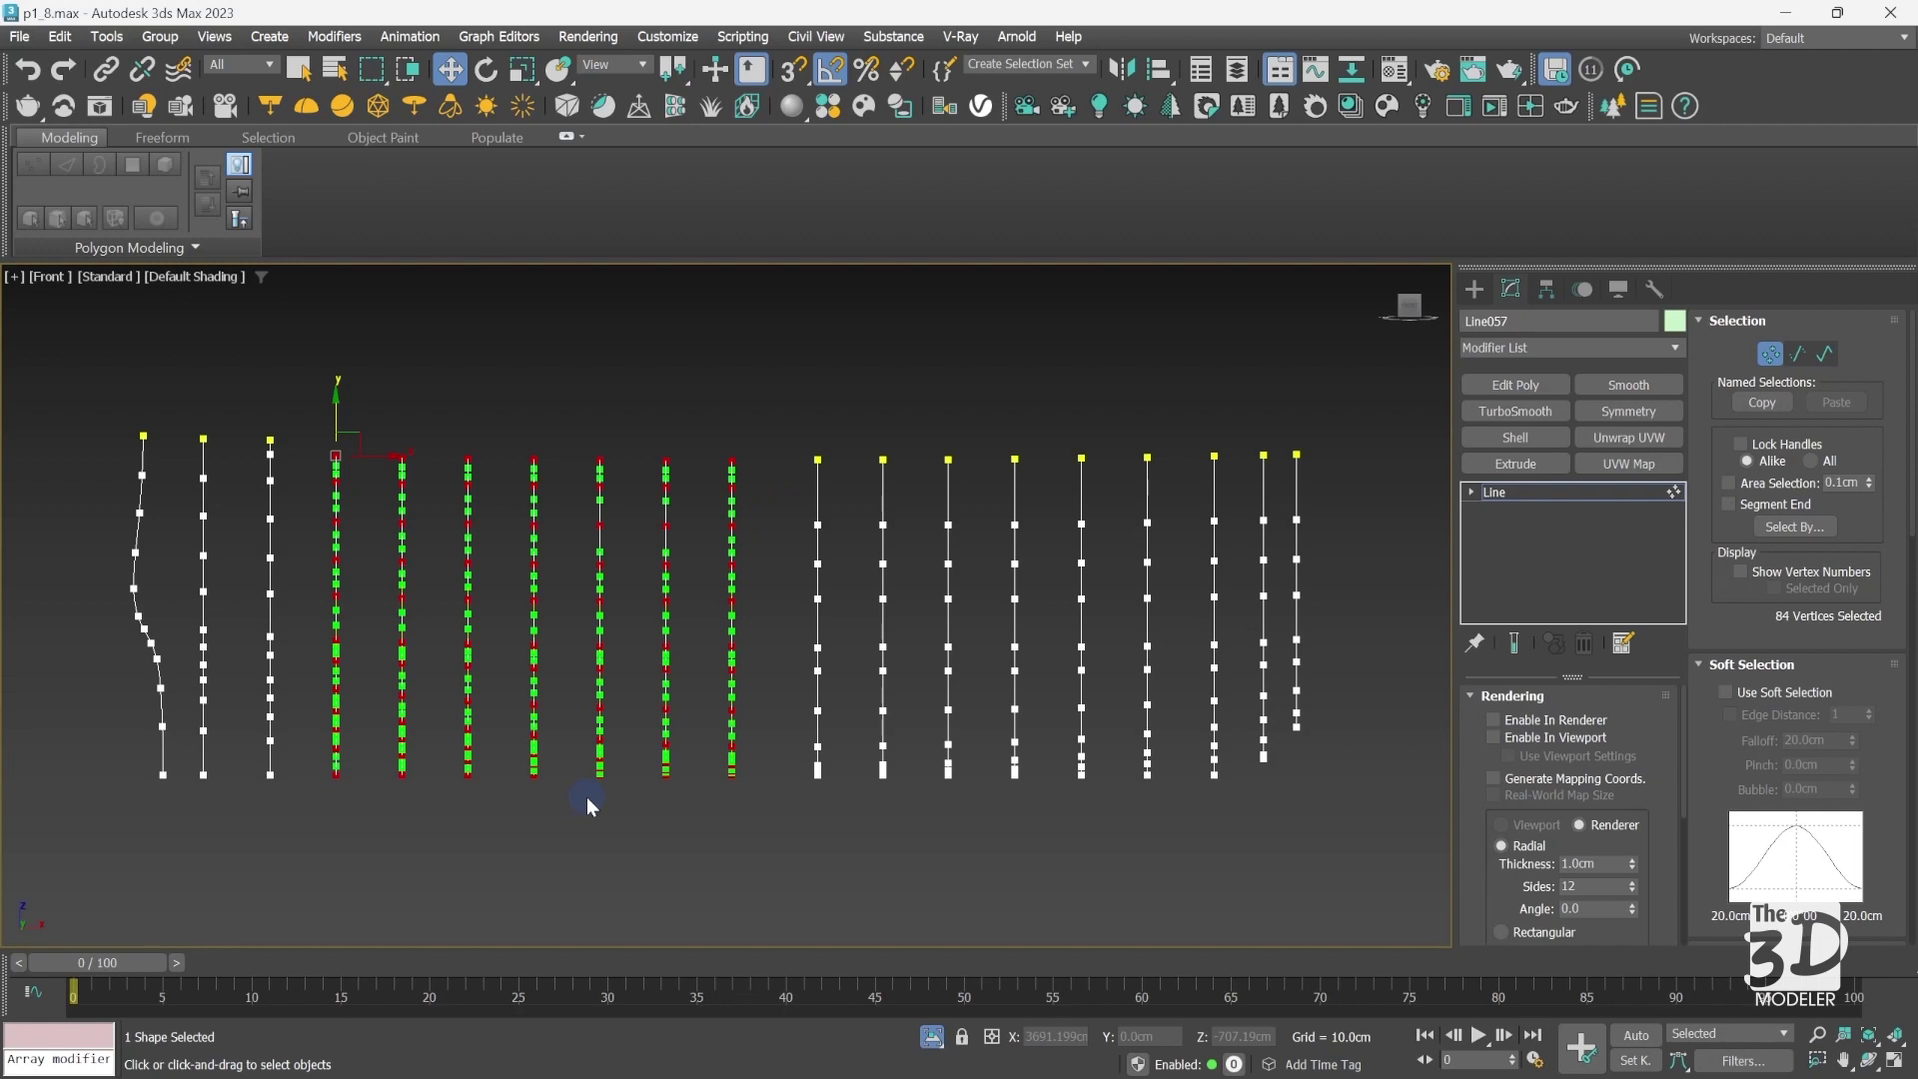
left_click_drag(775, 424, 1282, 813)
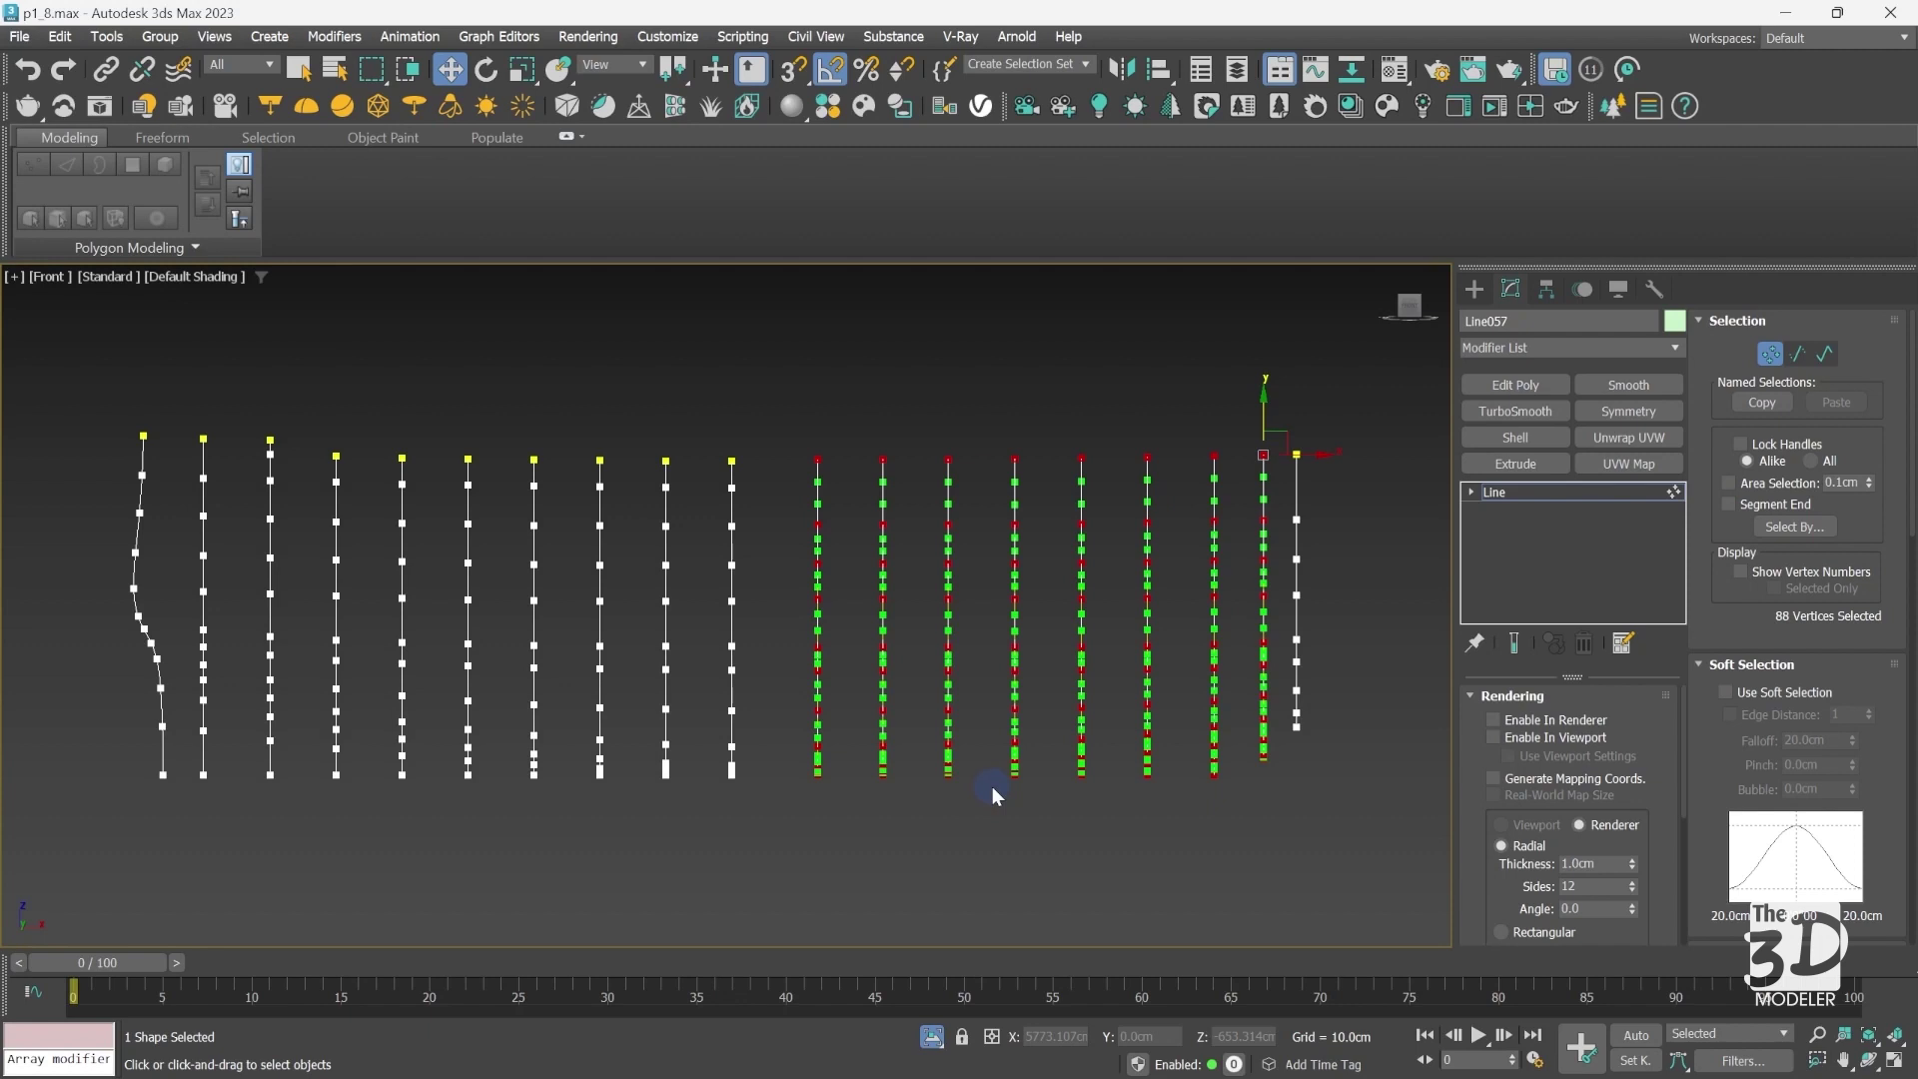
left_click(825, 845)
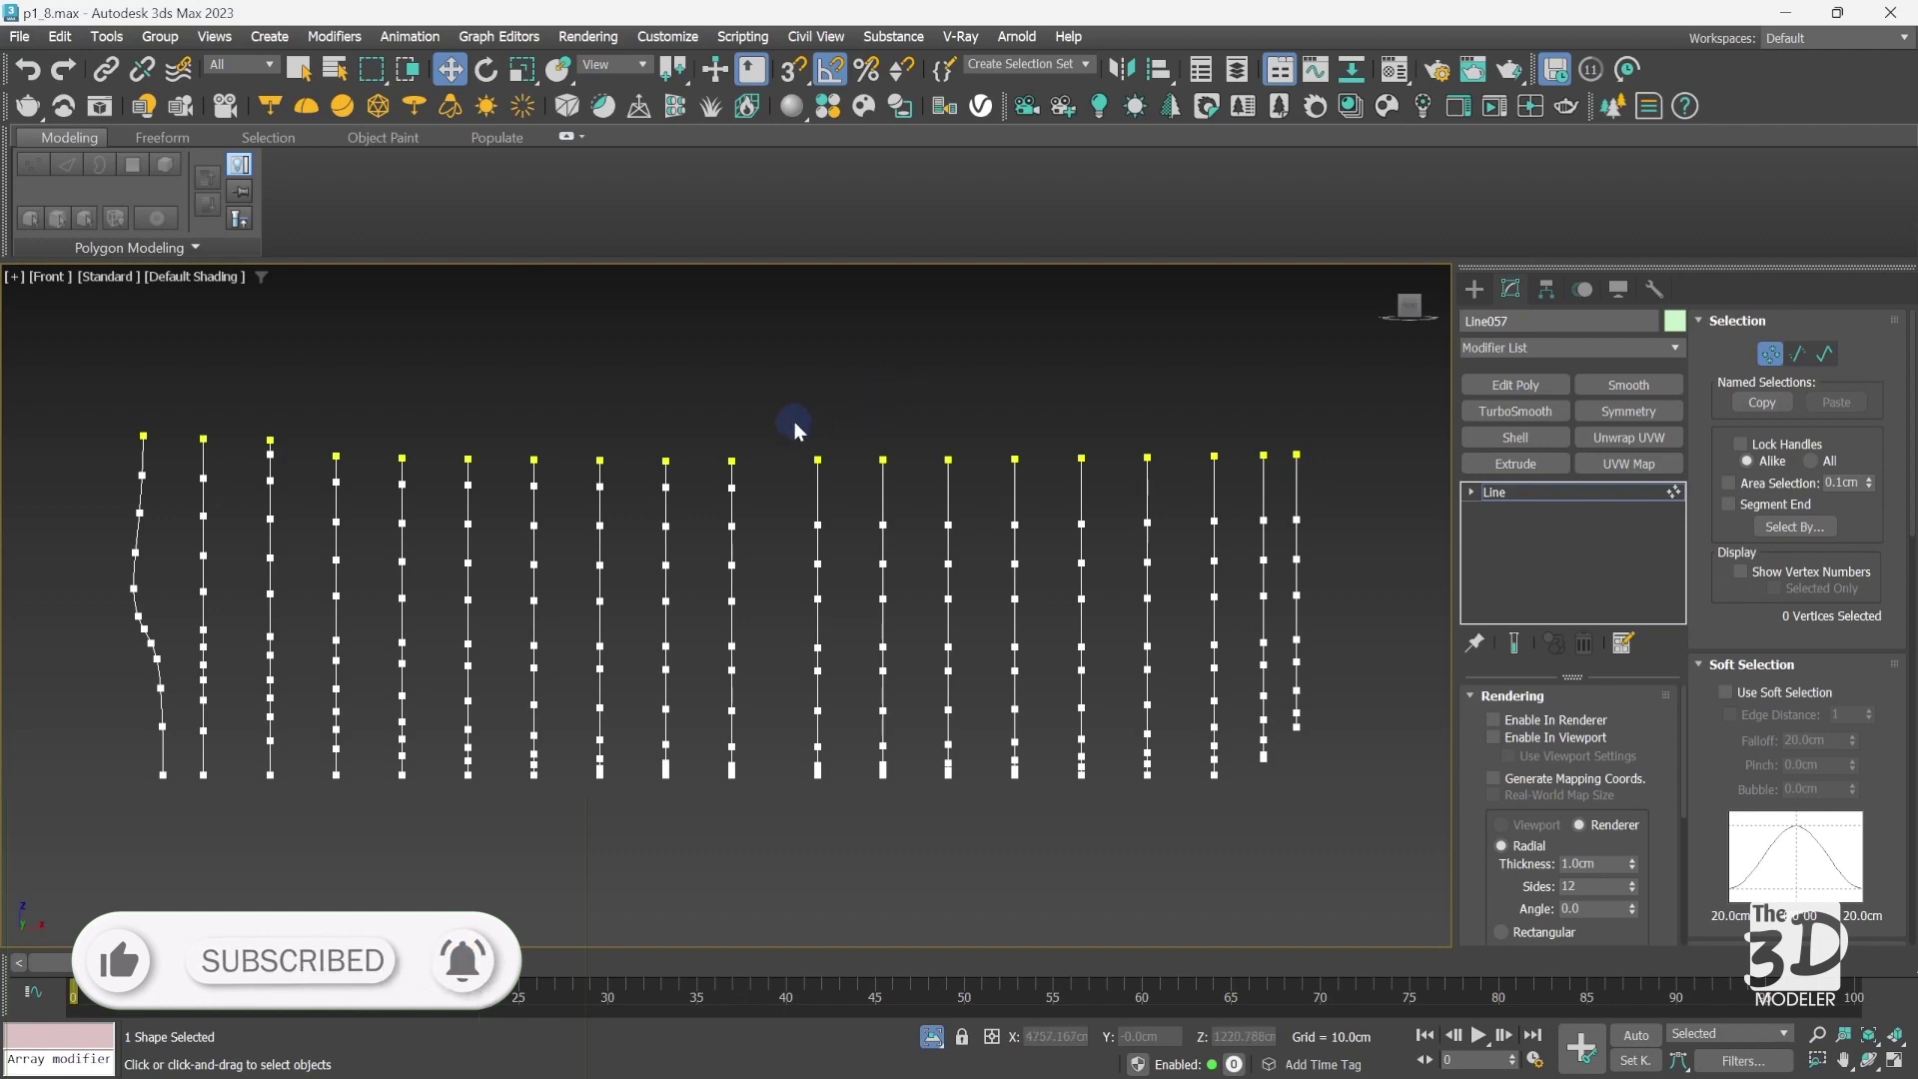
Step: Divide the uppermost segment of each of the eleventh to nineteenth splines with 1 new vertex, and clear the vertex selection
key("2")
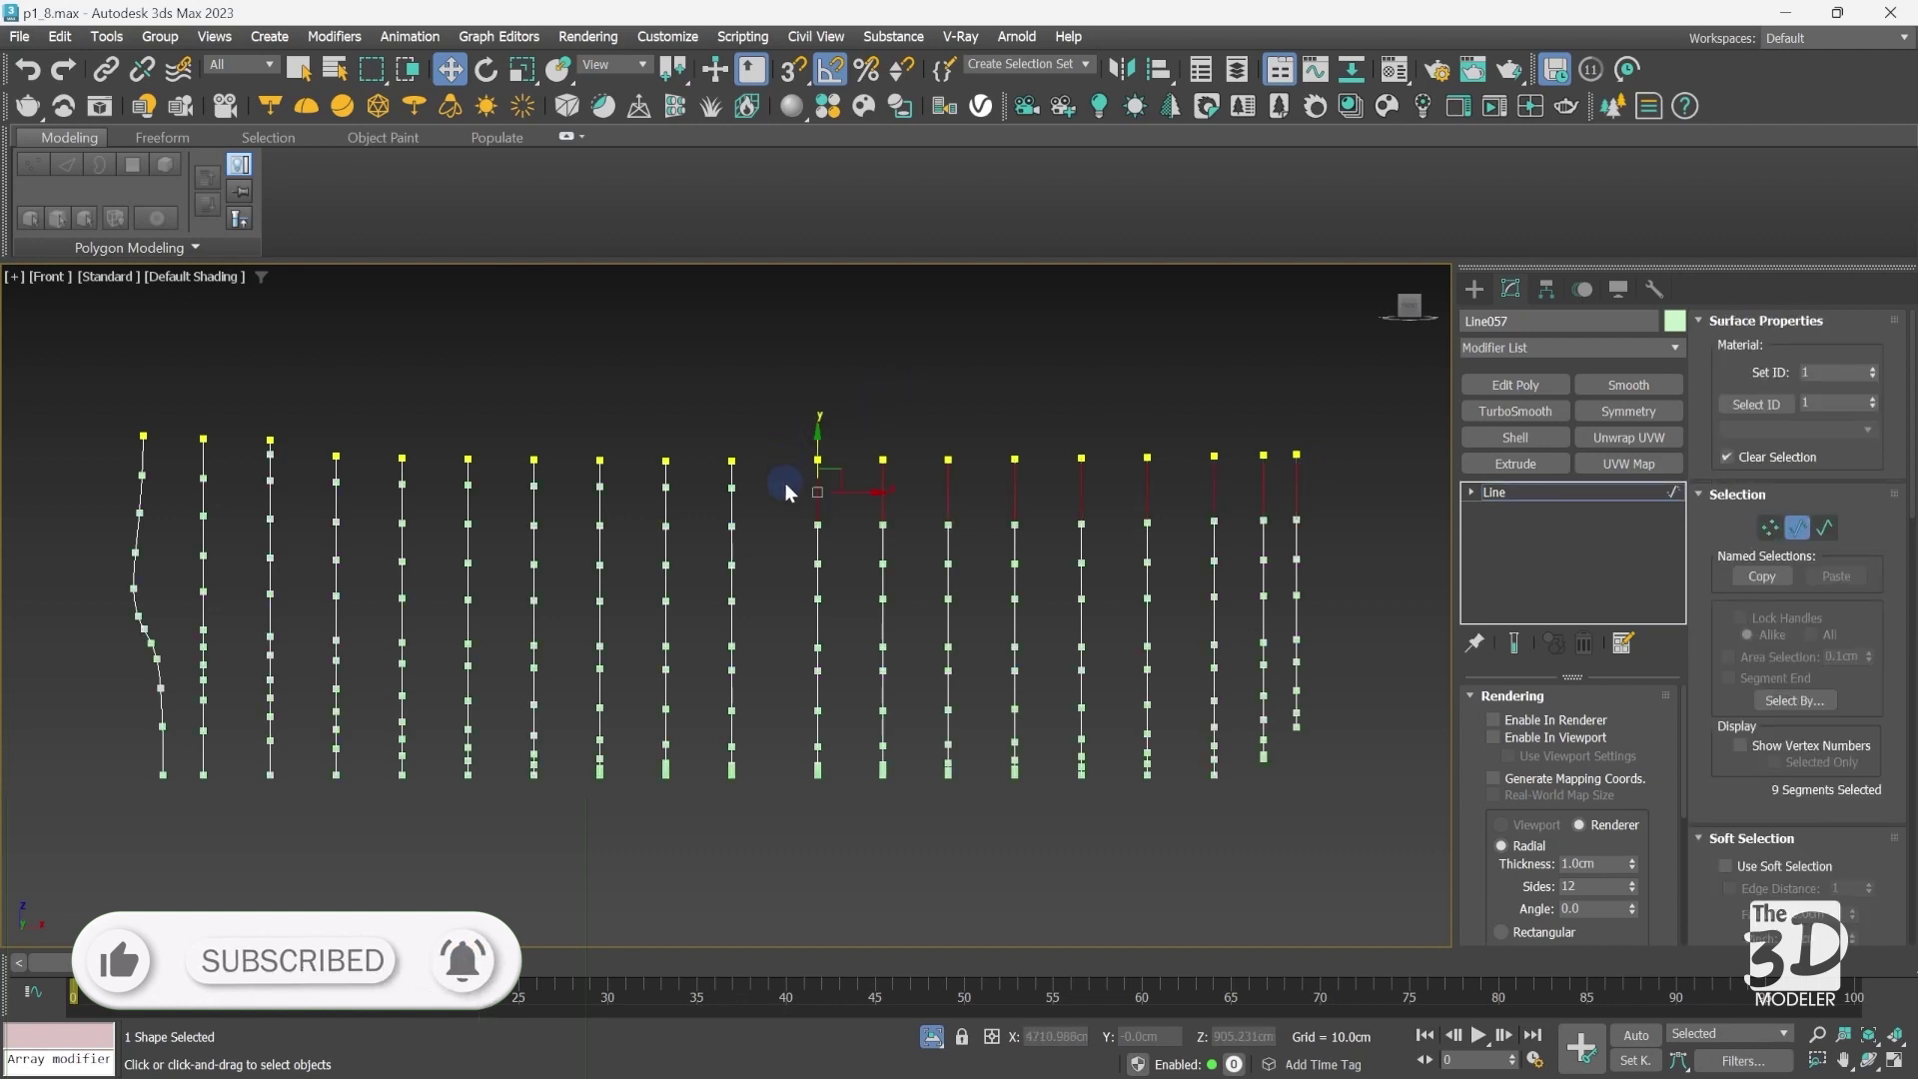
left_click_drag(786, 484, 1322, 483)
scroll(1913, 449, "down", 1)
scroll(1912, 449, "down", 10)
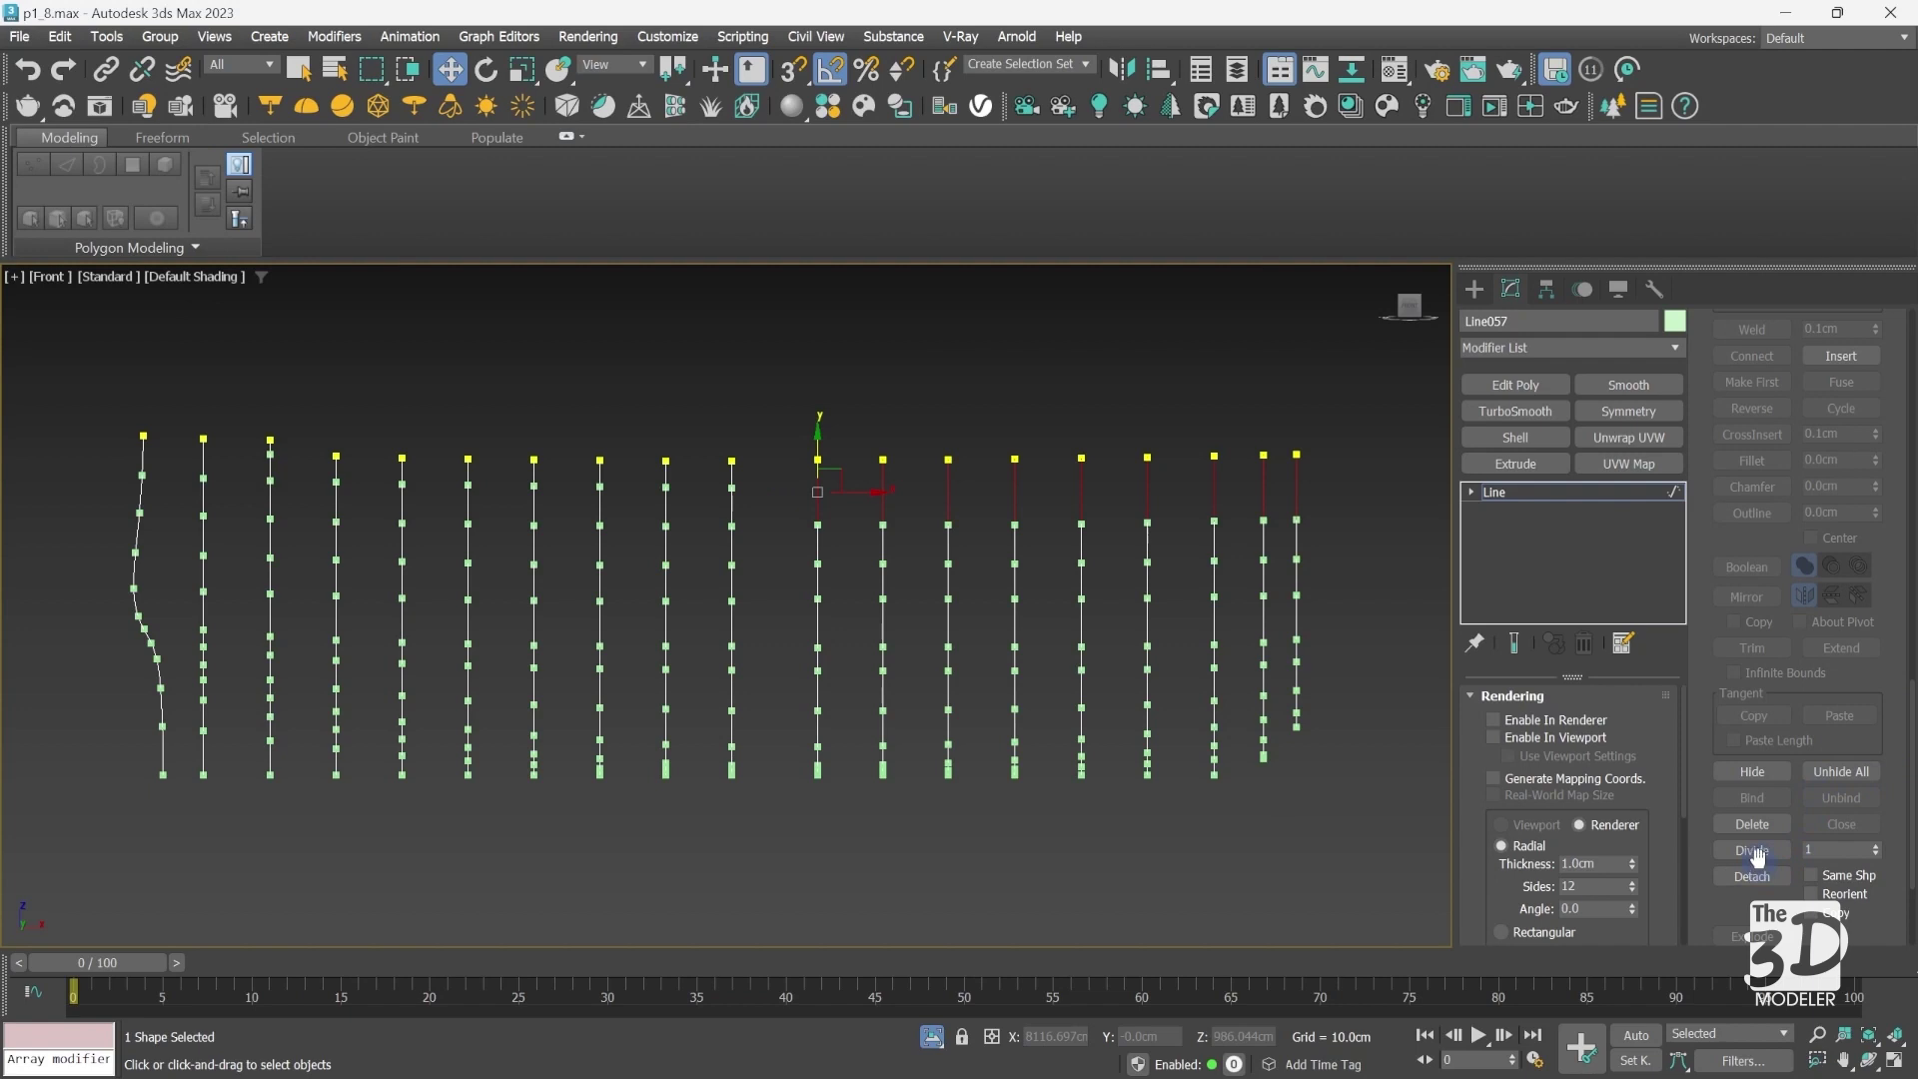
left_click(1754, 851)
key("1")
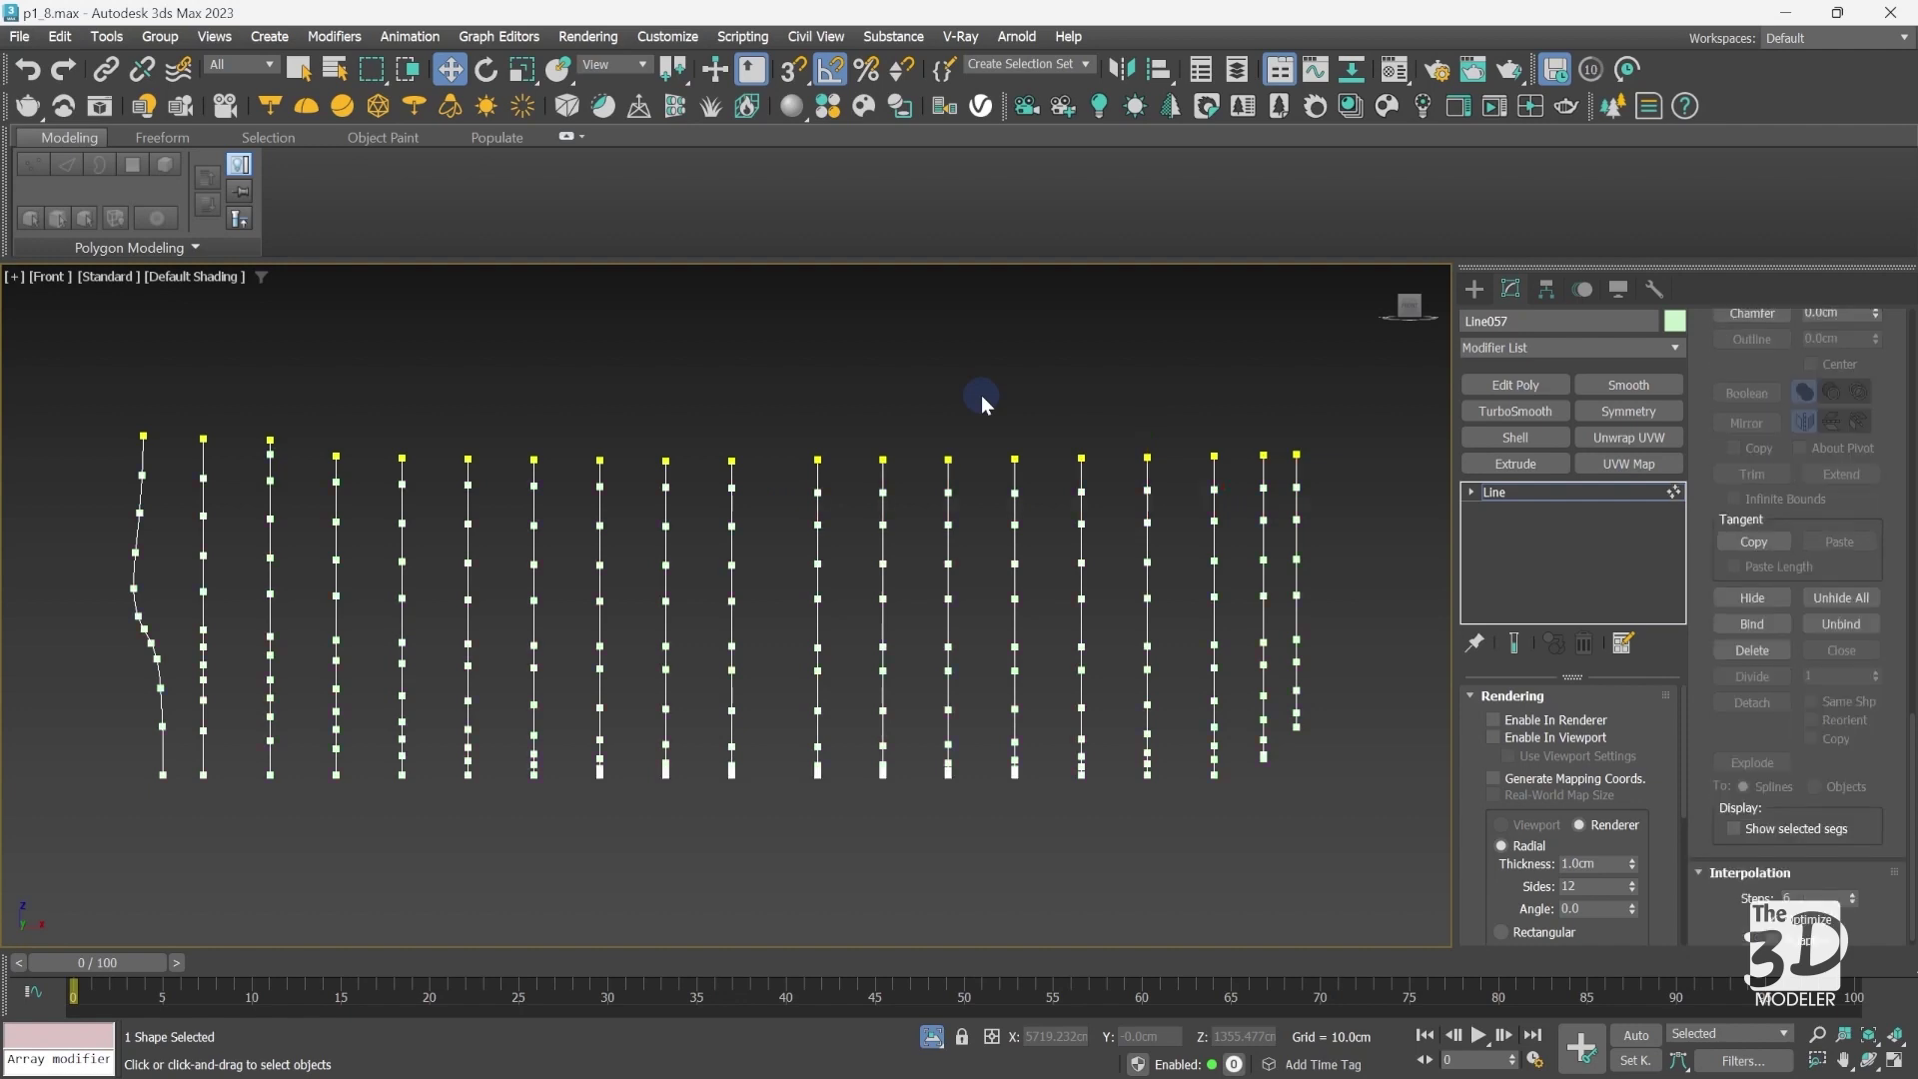
left_click_drag(315, 411, 1278, 859)
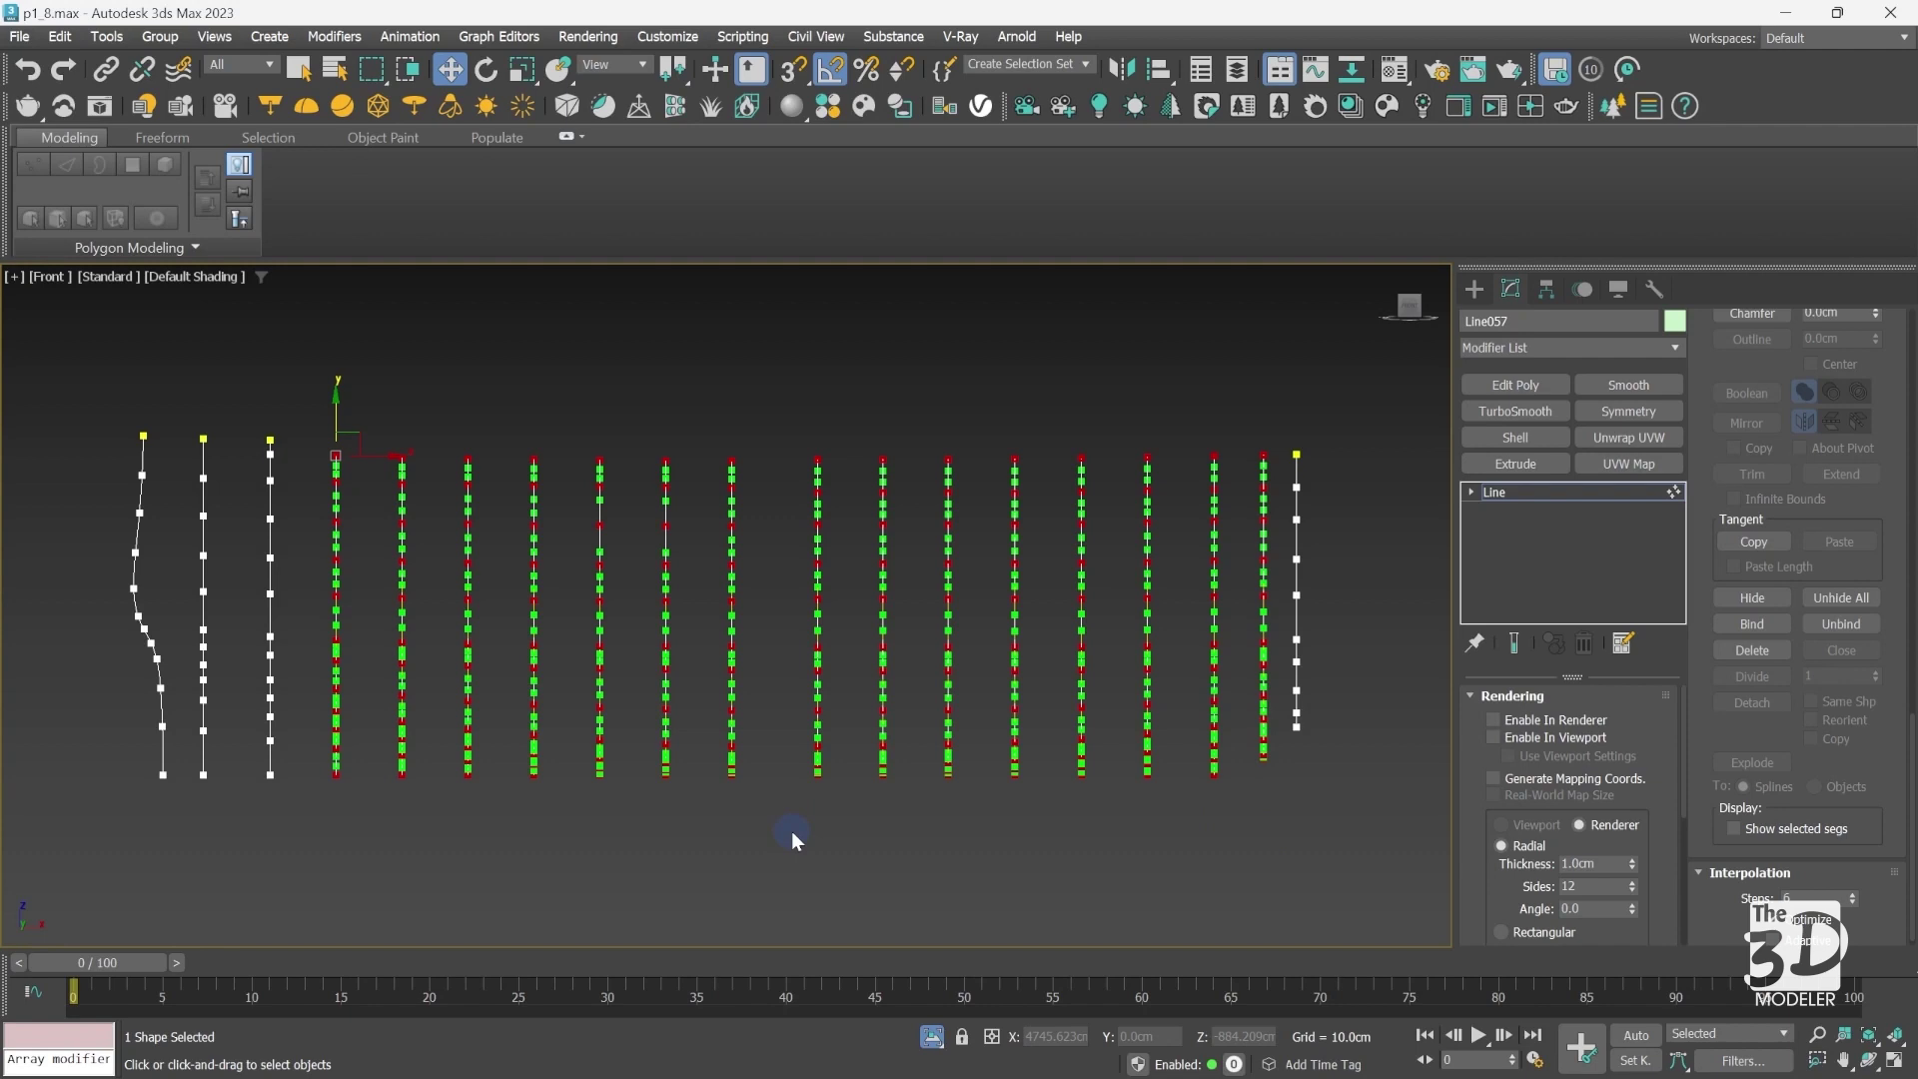
left_click(791, 831)
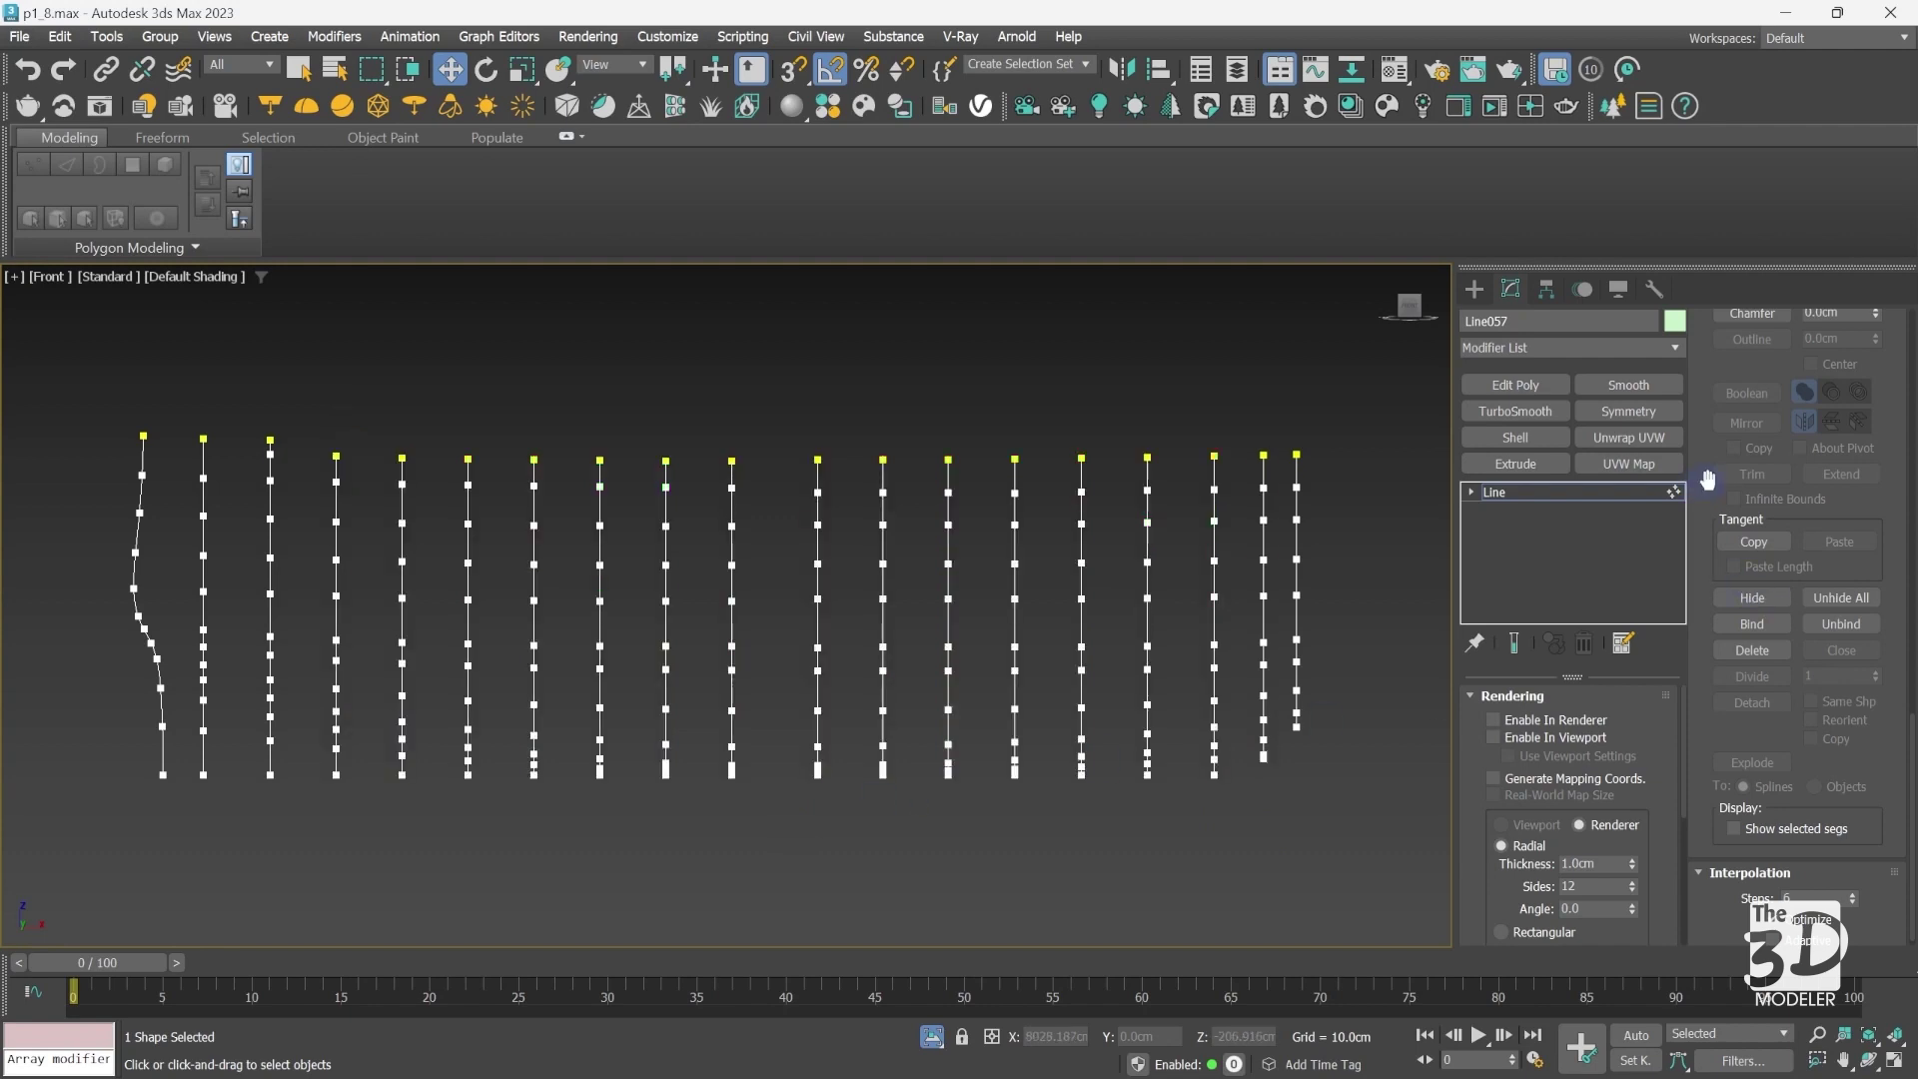
Step: Run Cross Section consecutively from the fourth spline through the eighteenth to connect them into a spline cage
left_click_drag(1708, 480, 1730, 873)
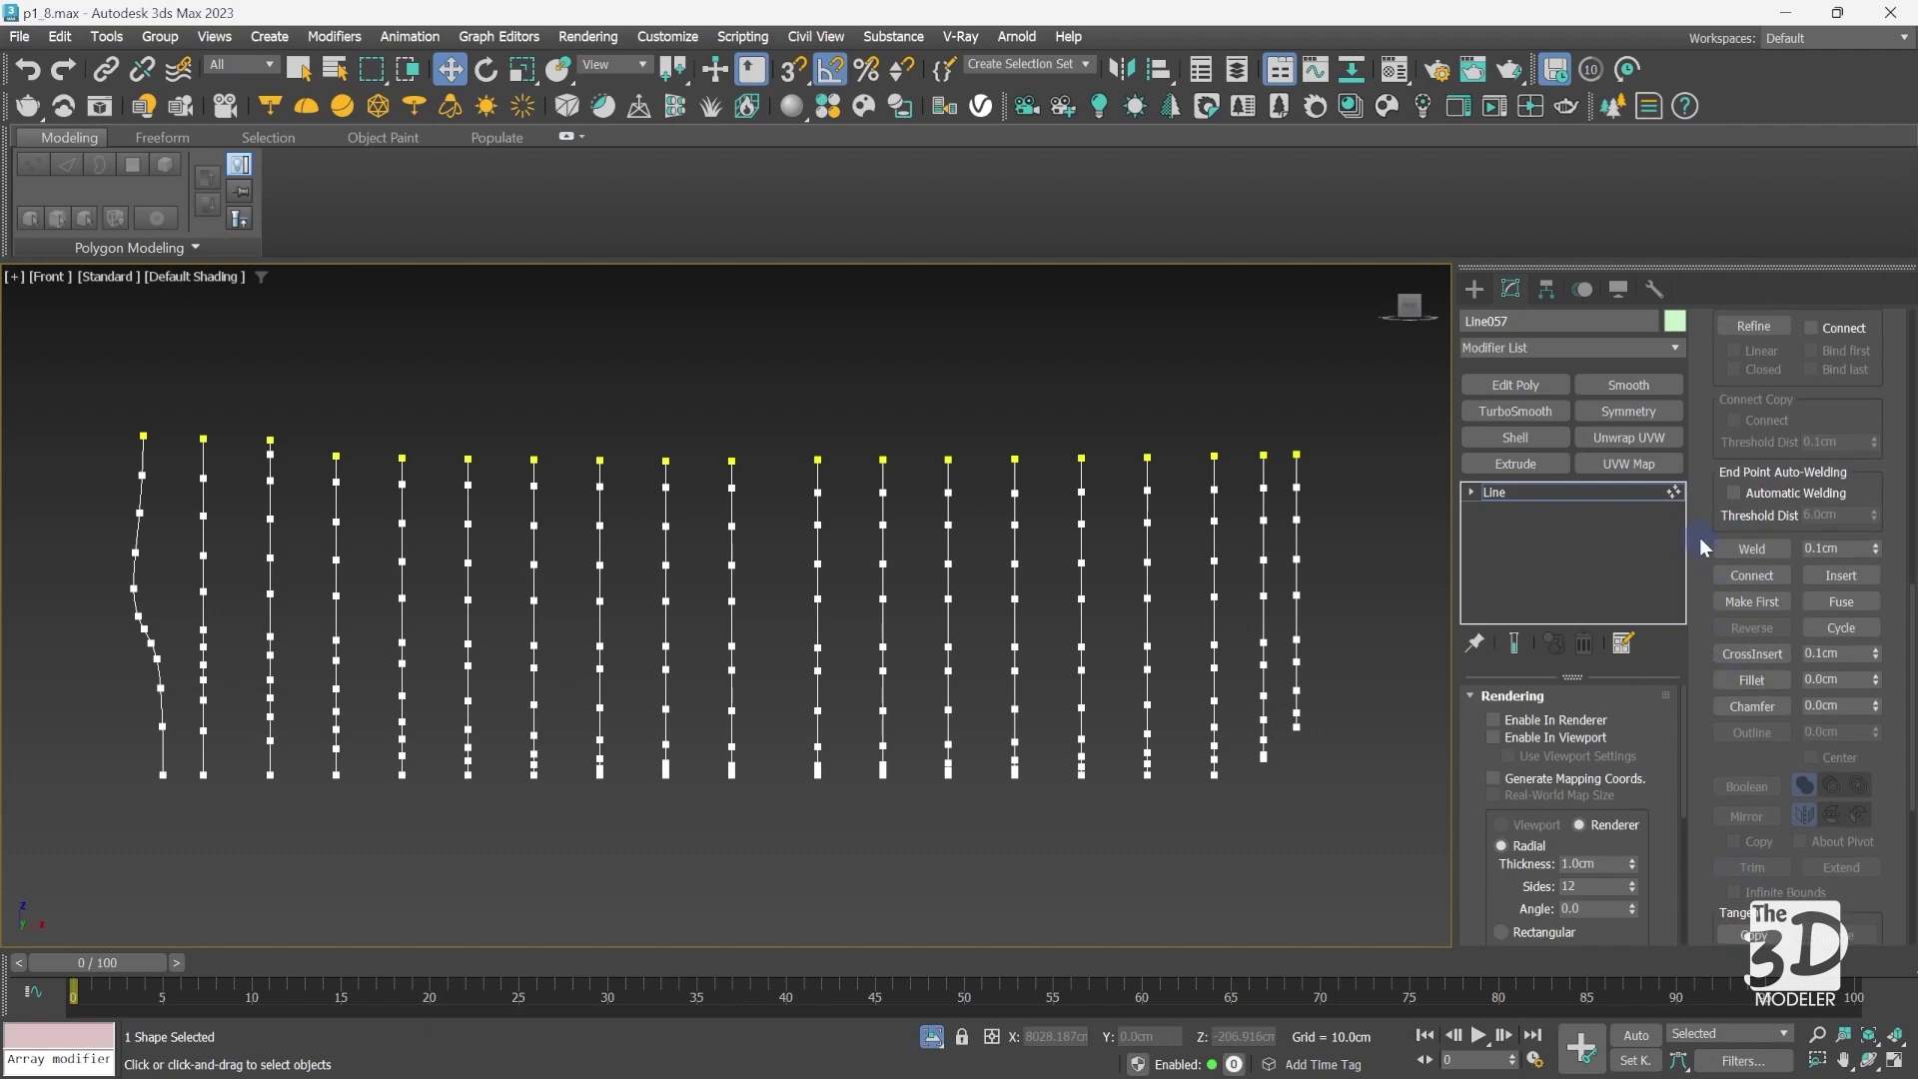
left_click_drag(1701, 541, 1715, 872)
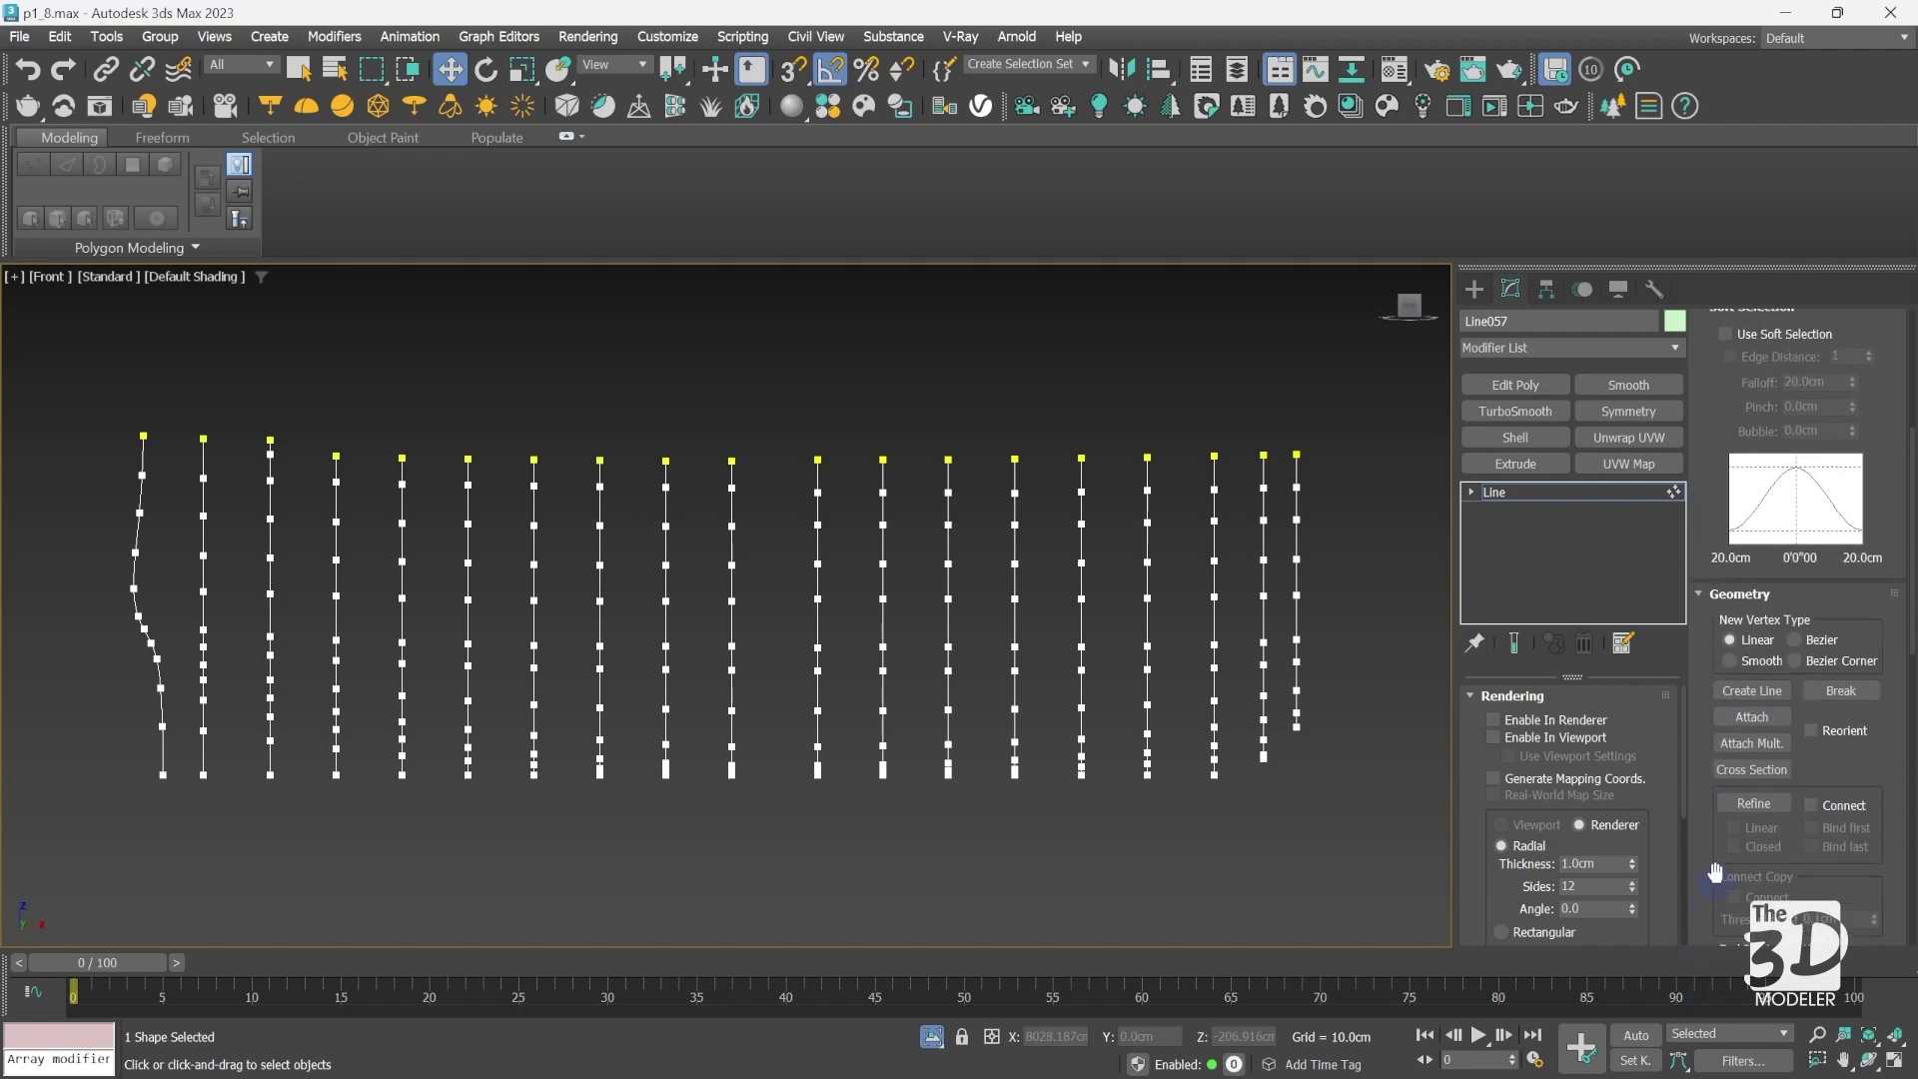
left_click(1738, 765)
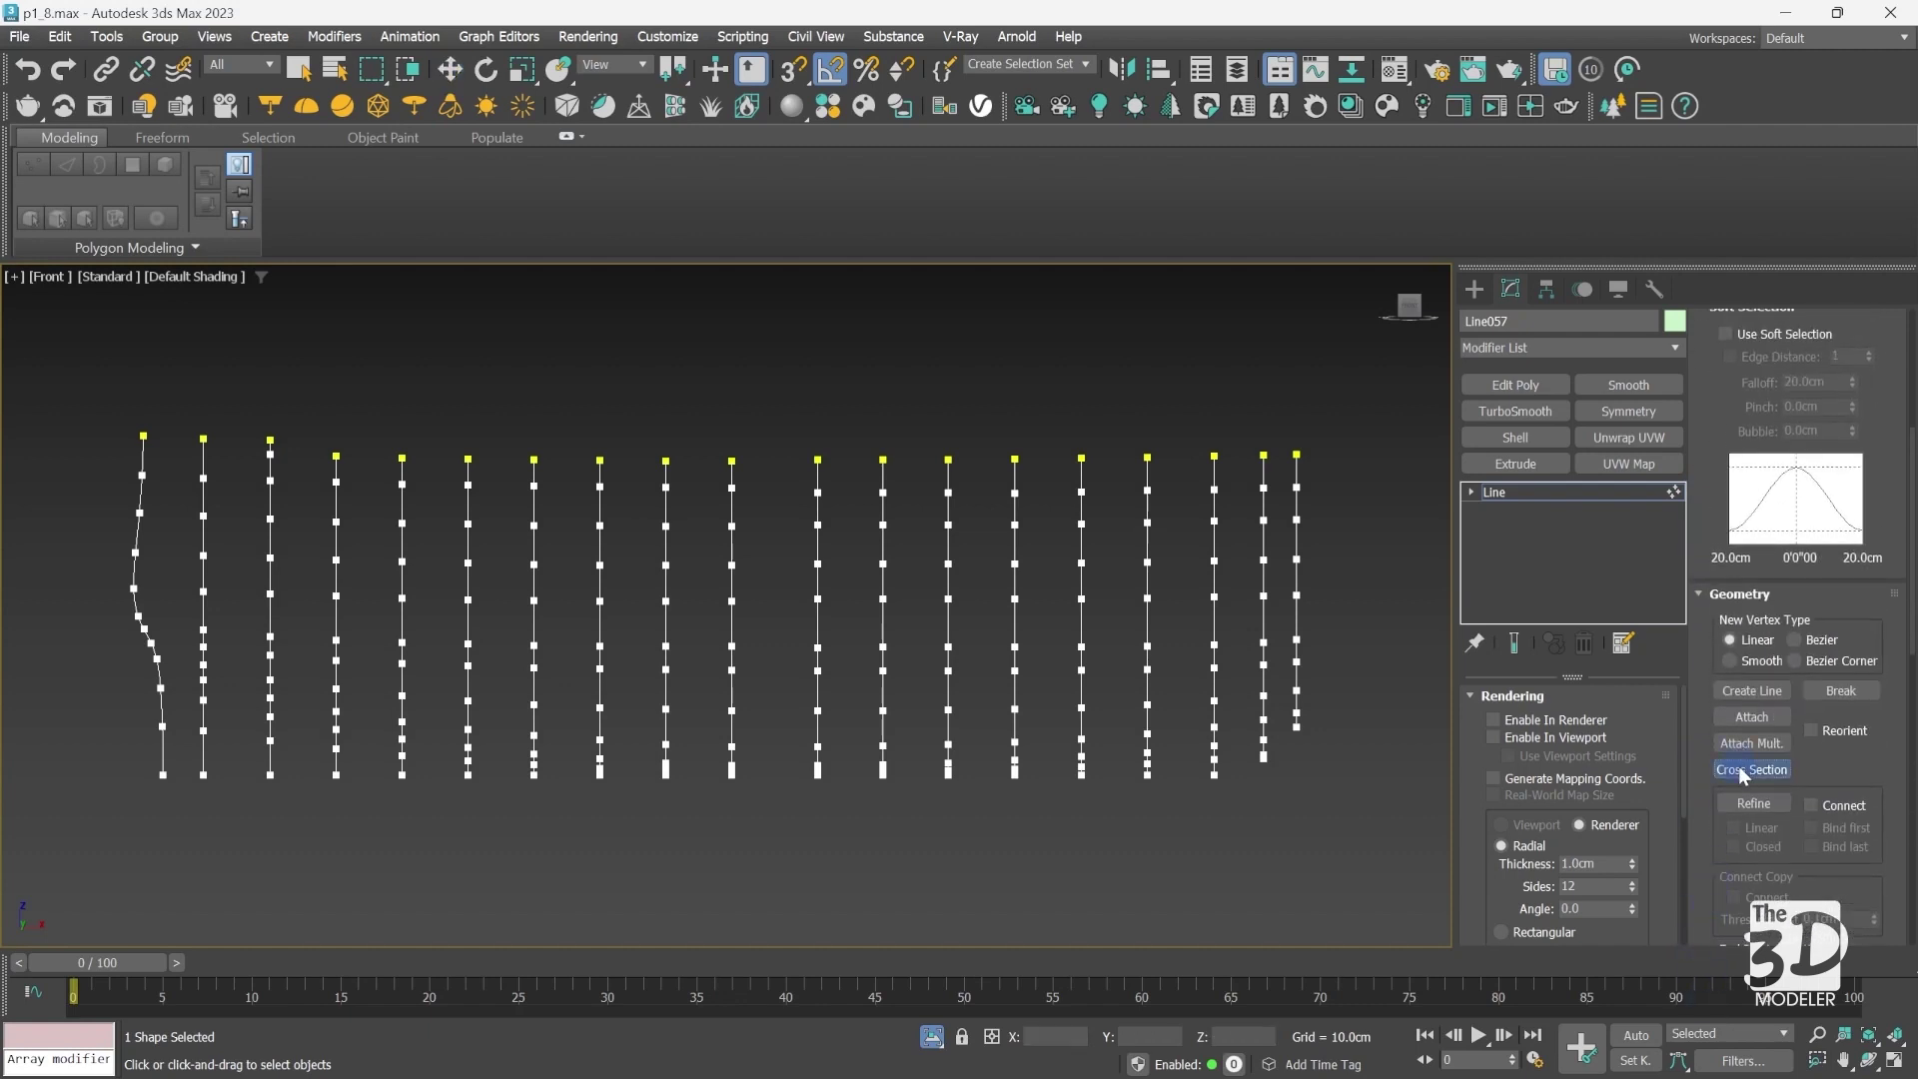
left_click(335, 483)
left_click(402, 477)
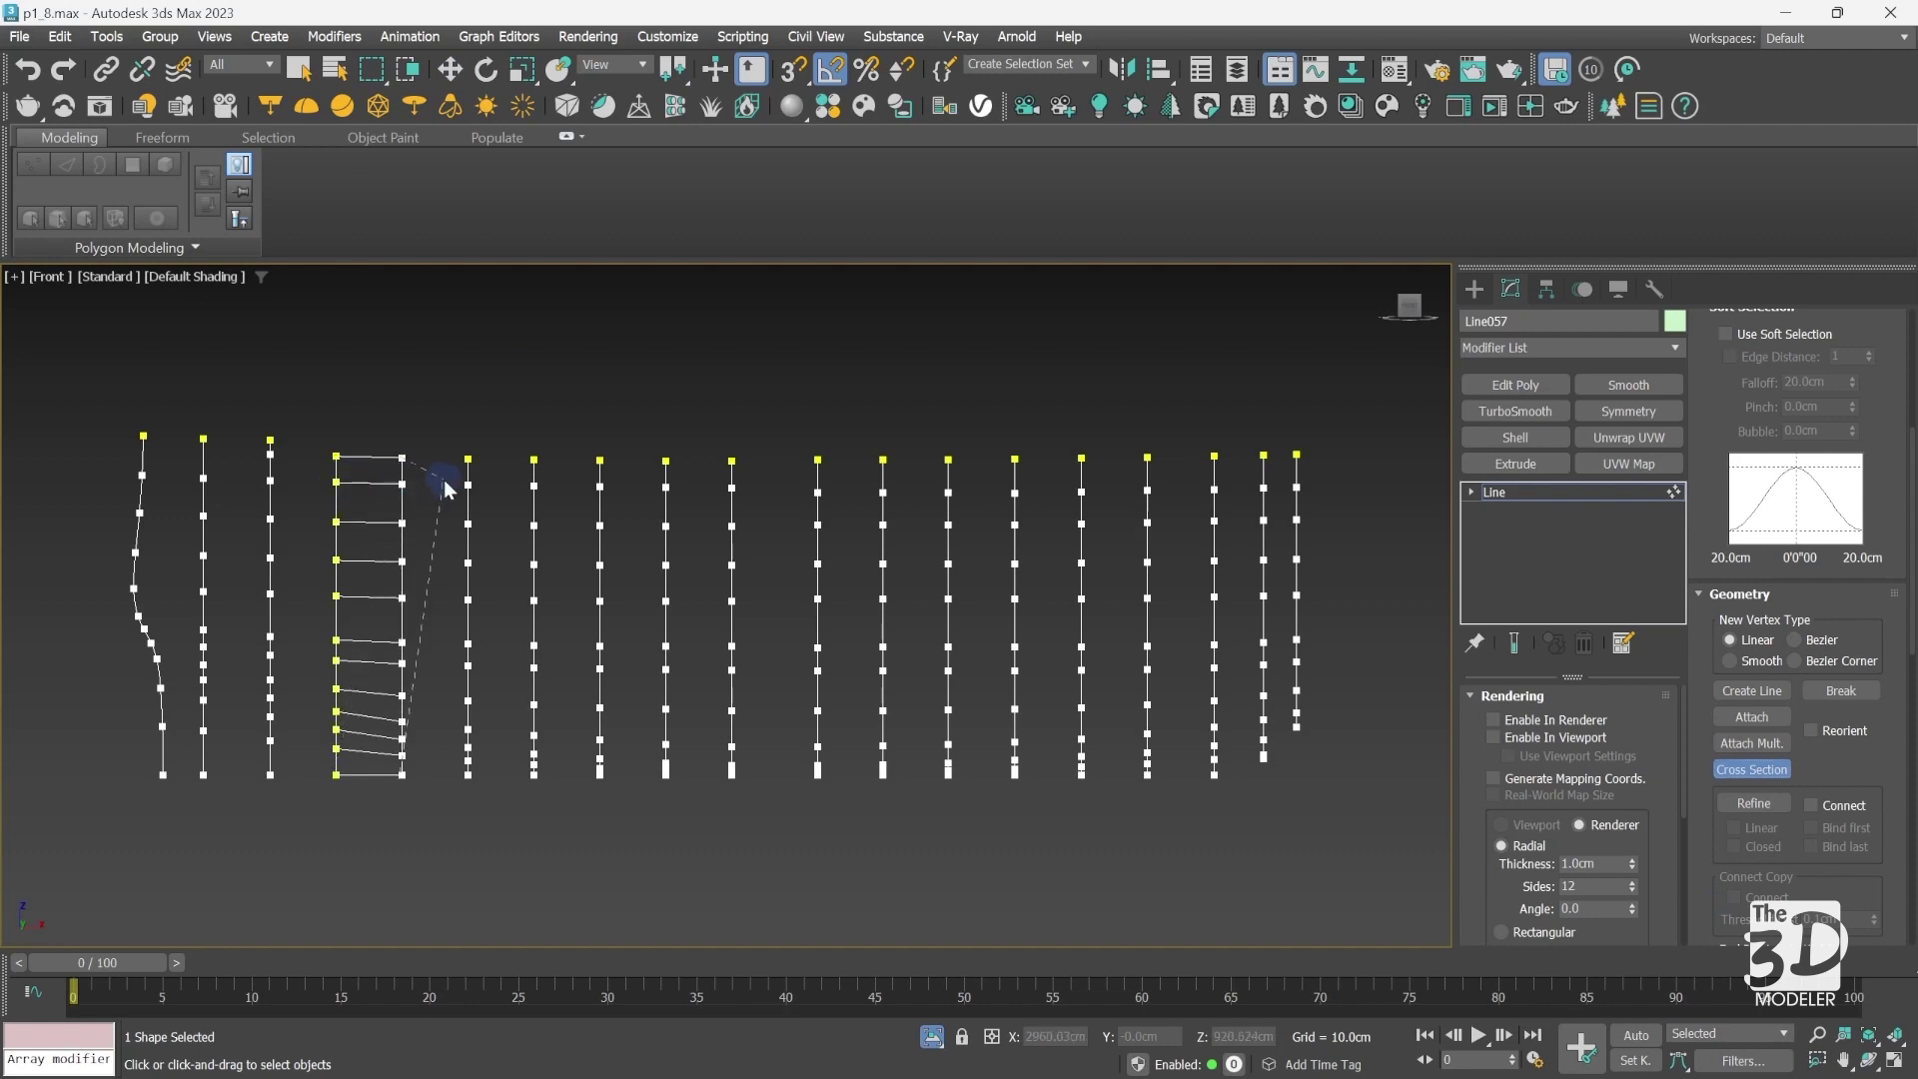
left_click(465, 483)
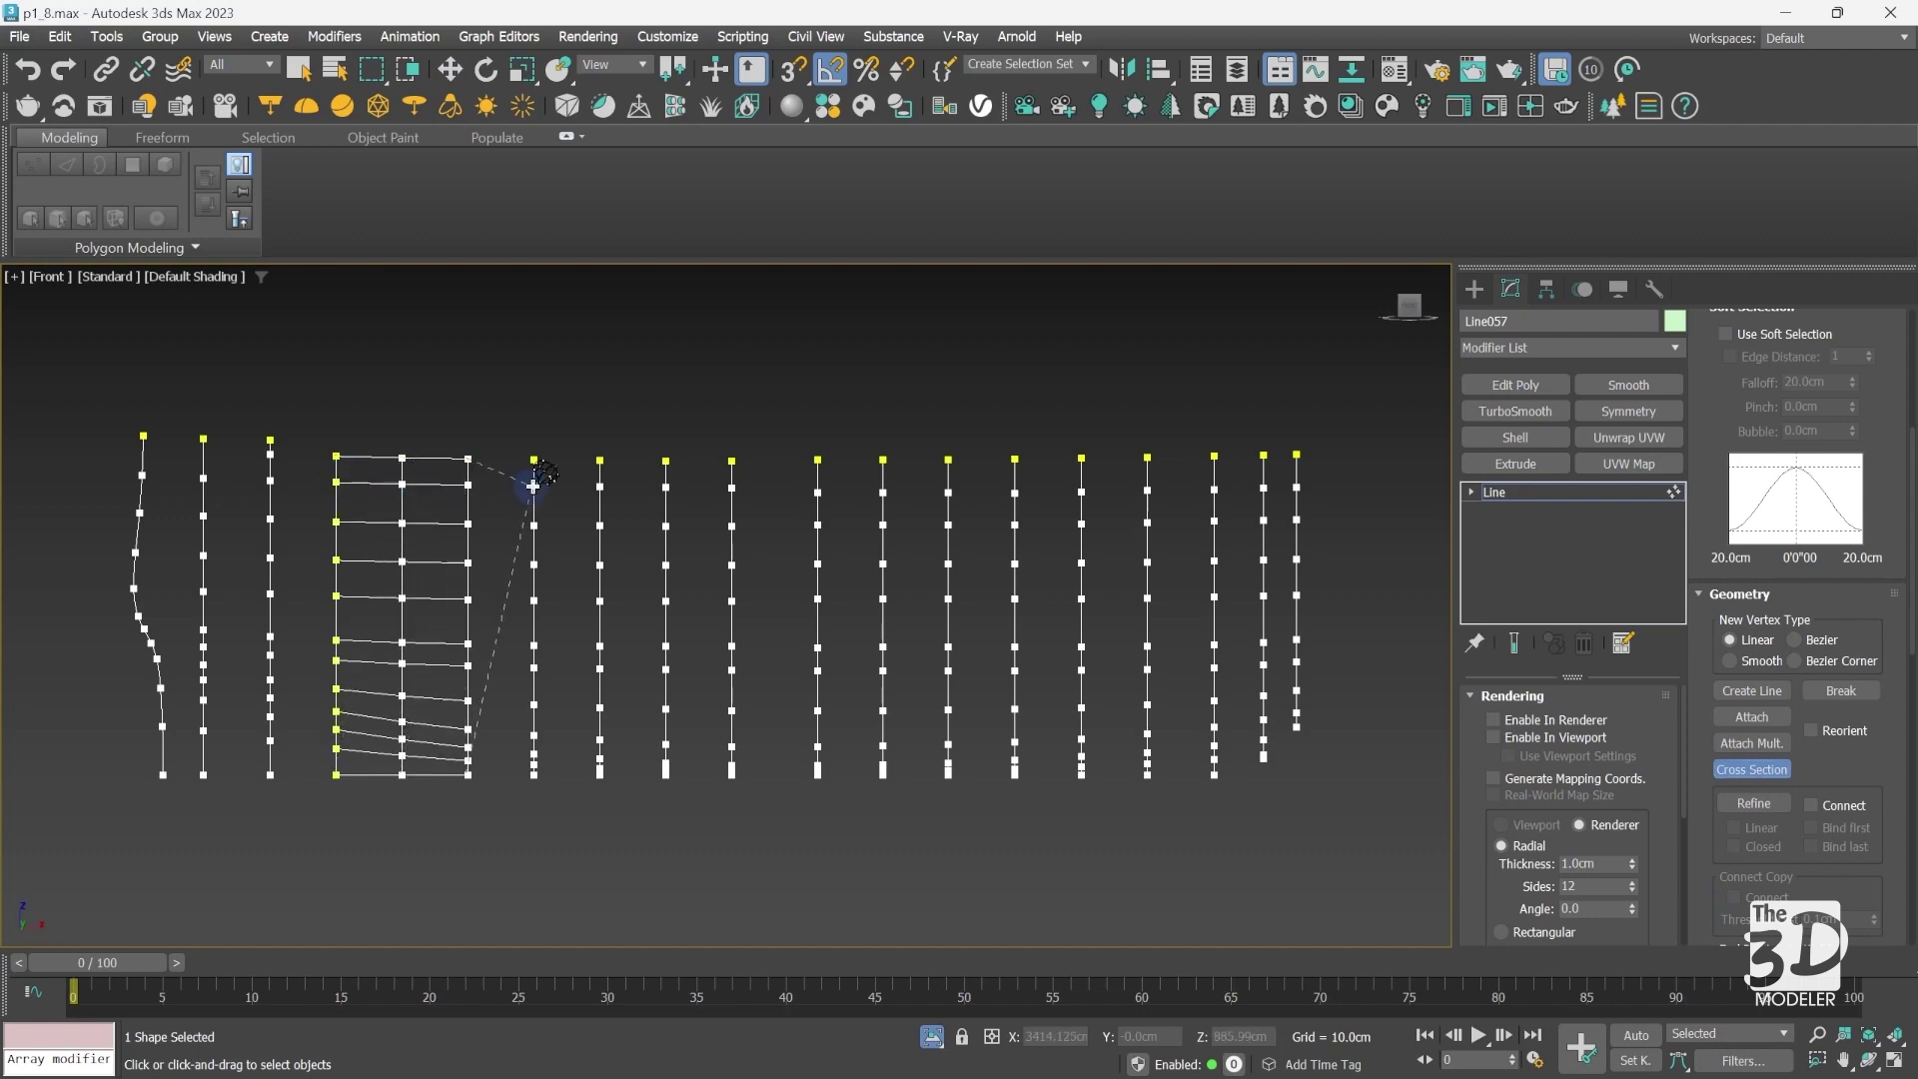
left_click(532, 485)
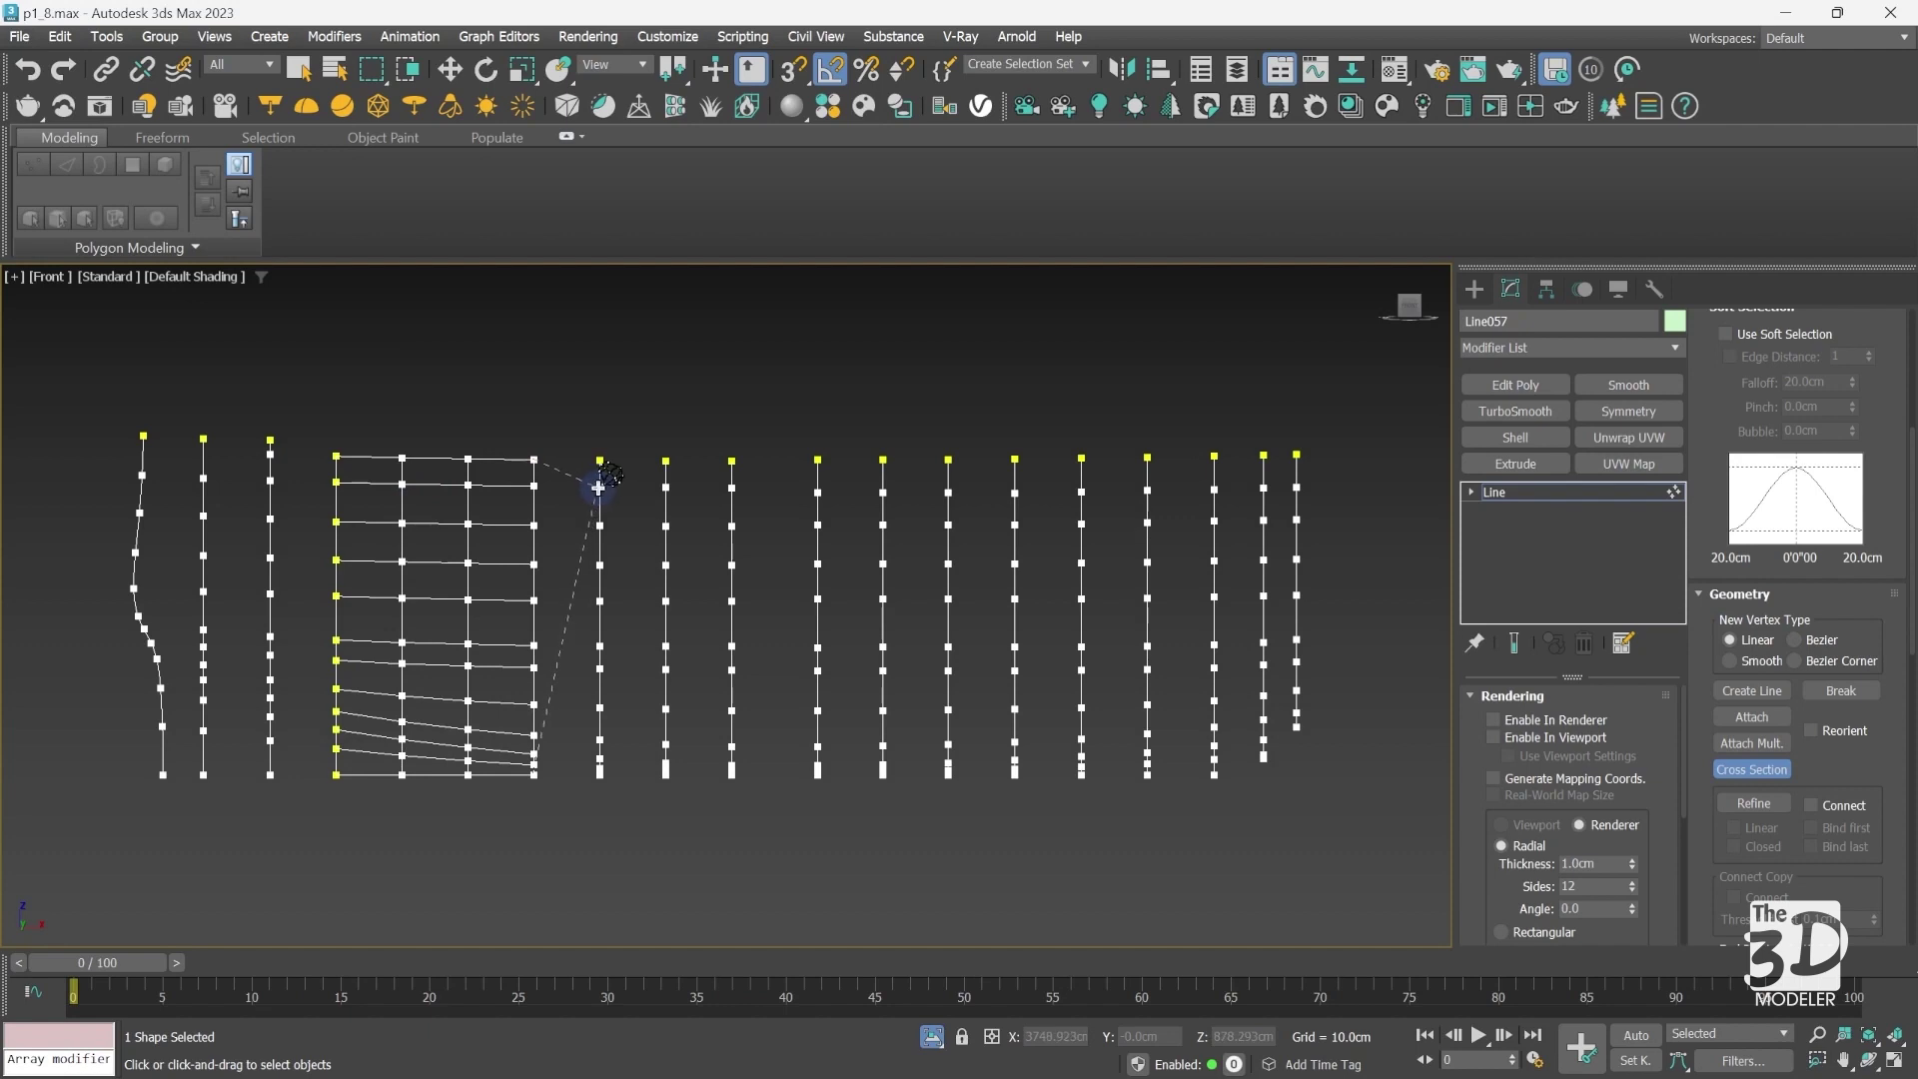
left_click(598, 488)
left_click(665, 489)
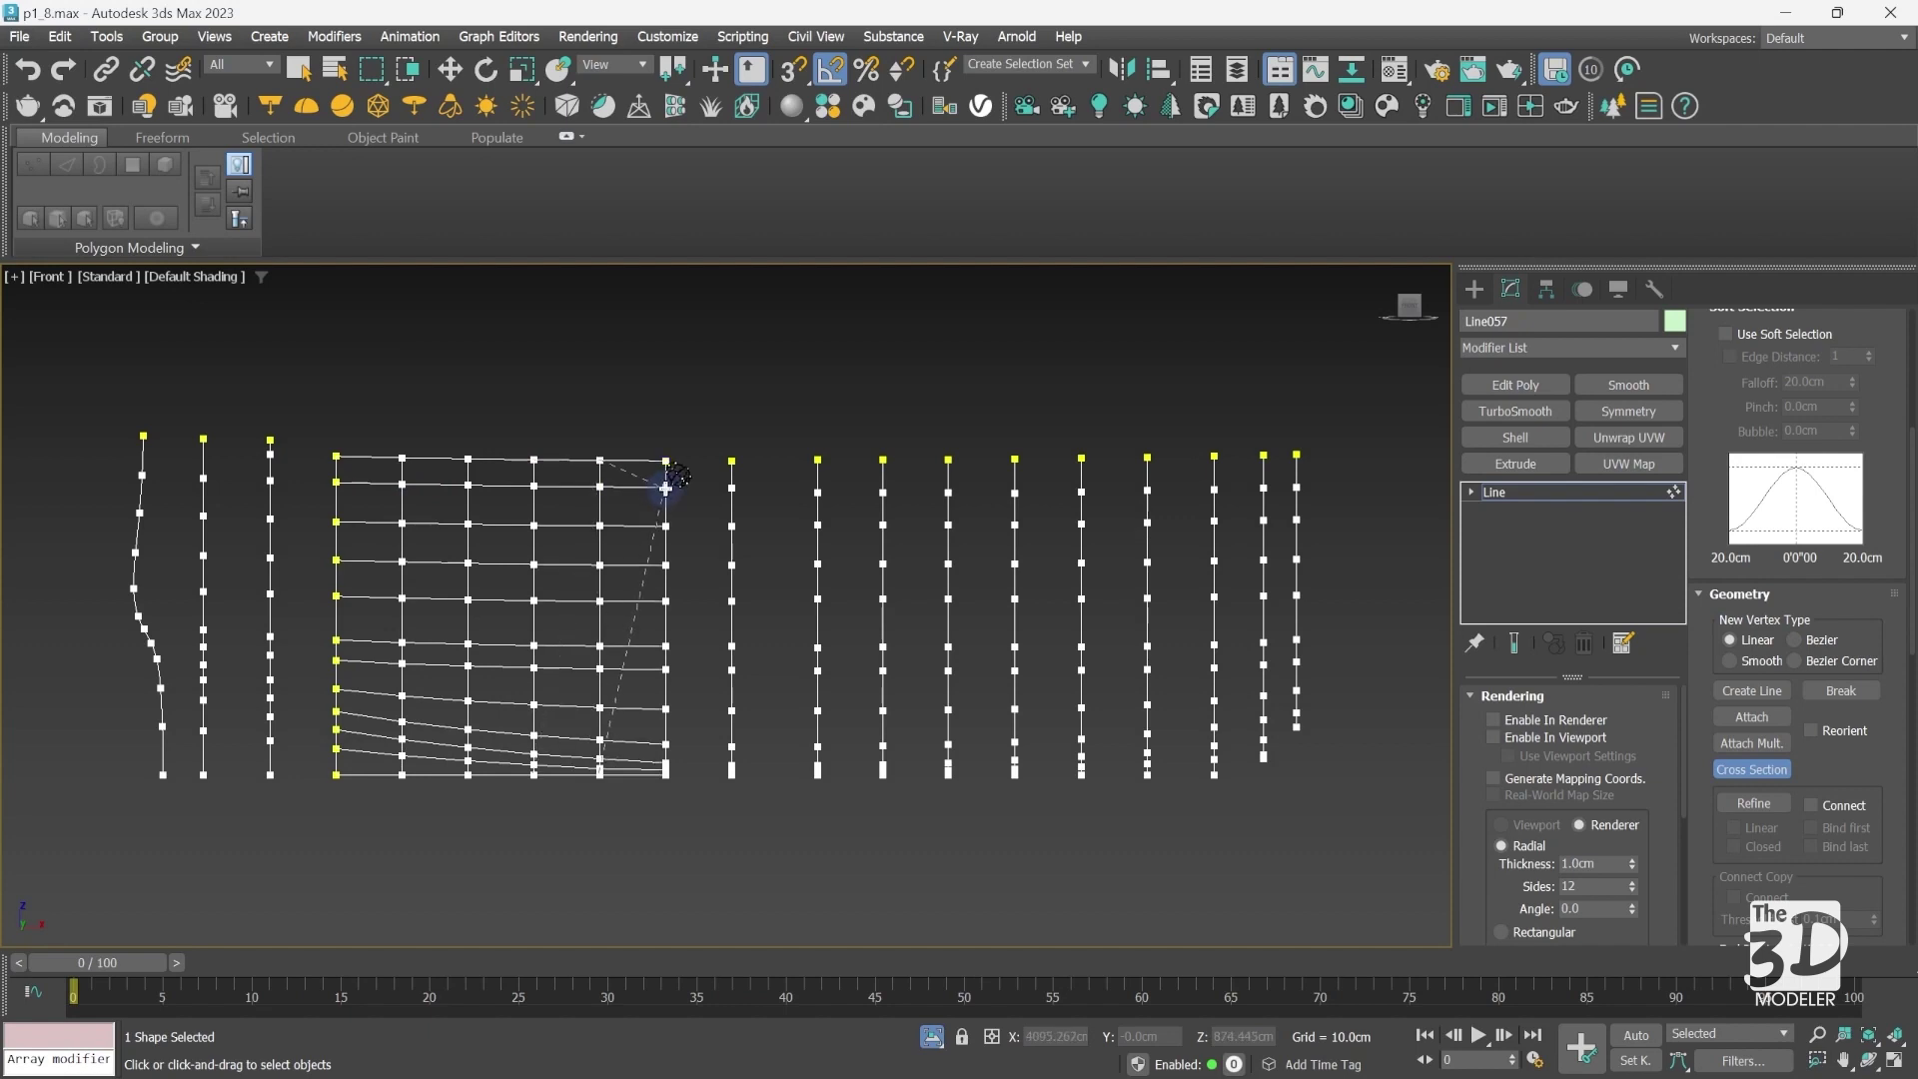
left_click(730, 490)
left_click(817, 488)
left_click(883, 489)
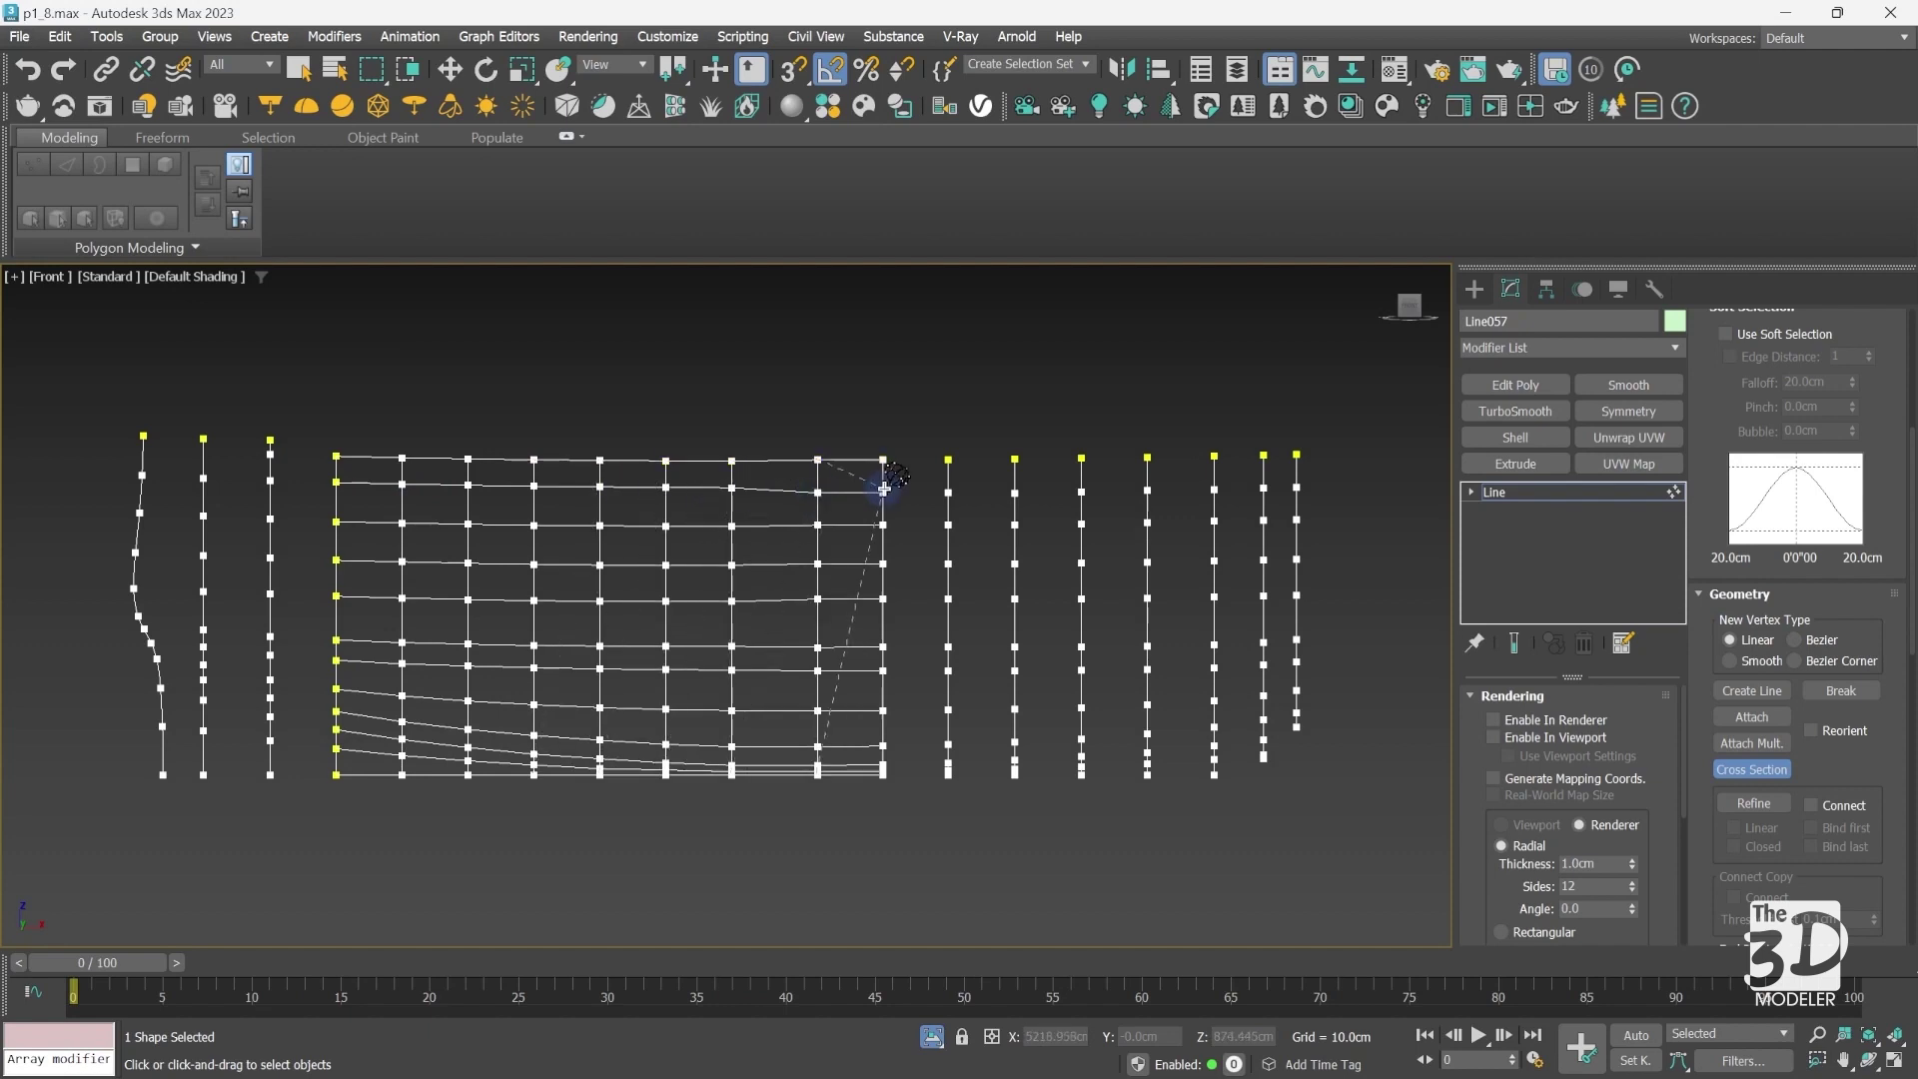
left_click(948, 491)
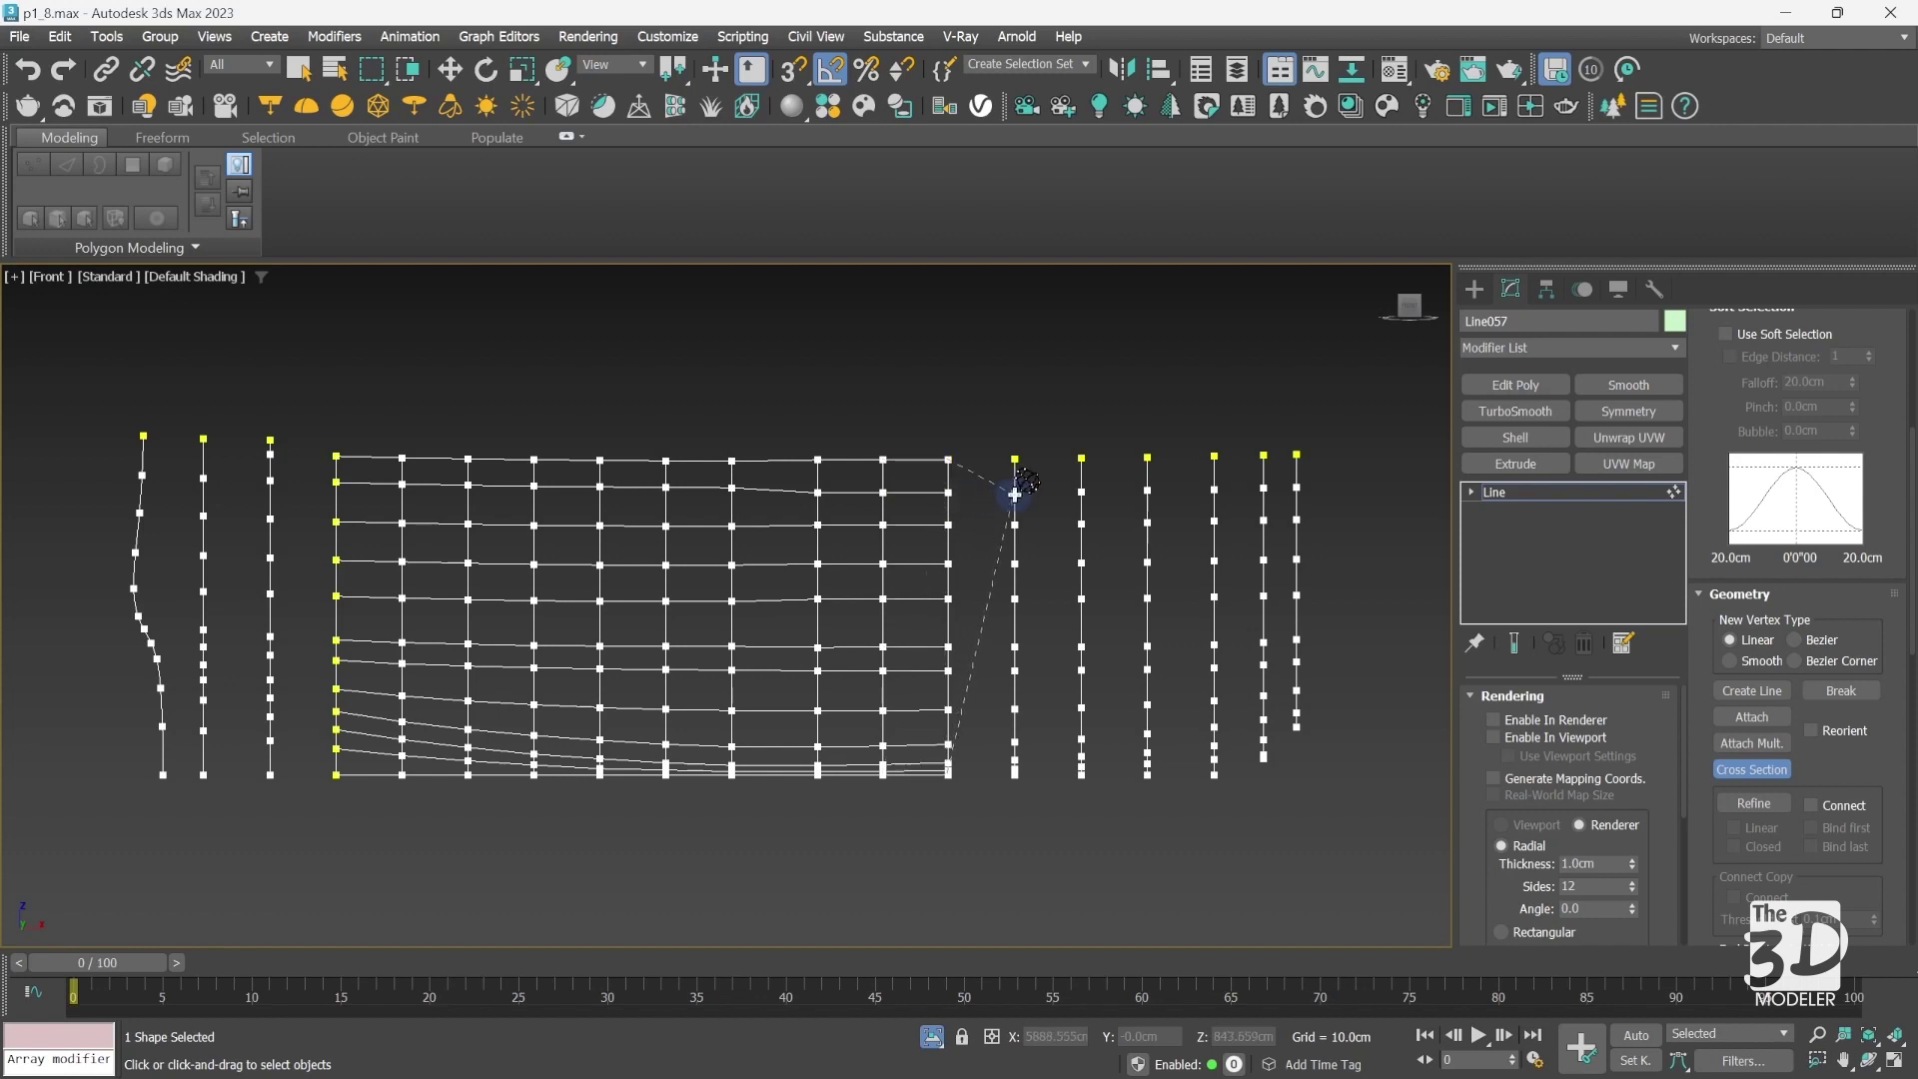
left_click(1014, 493)
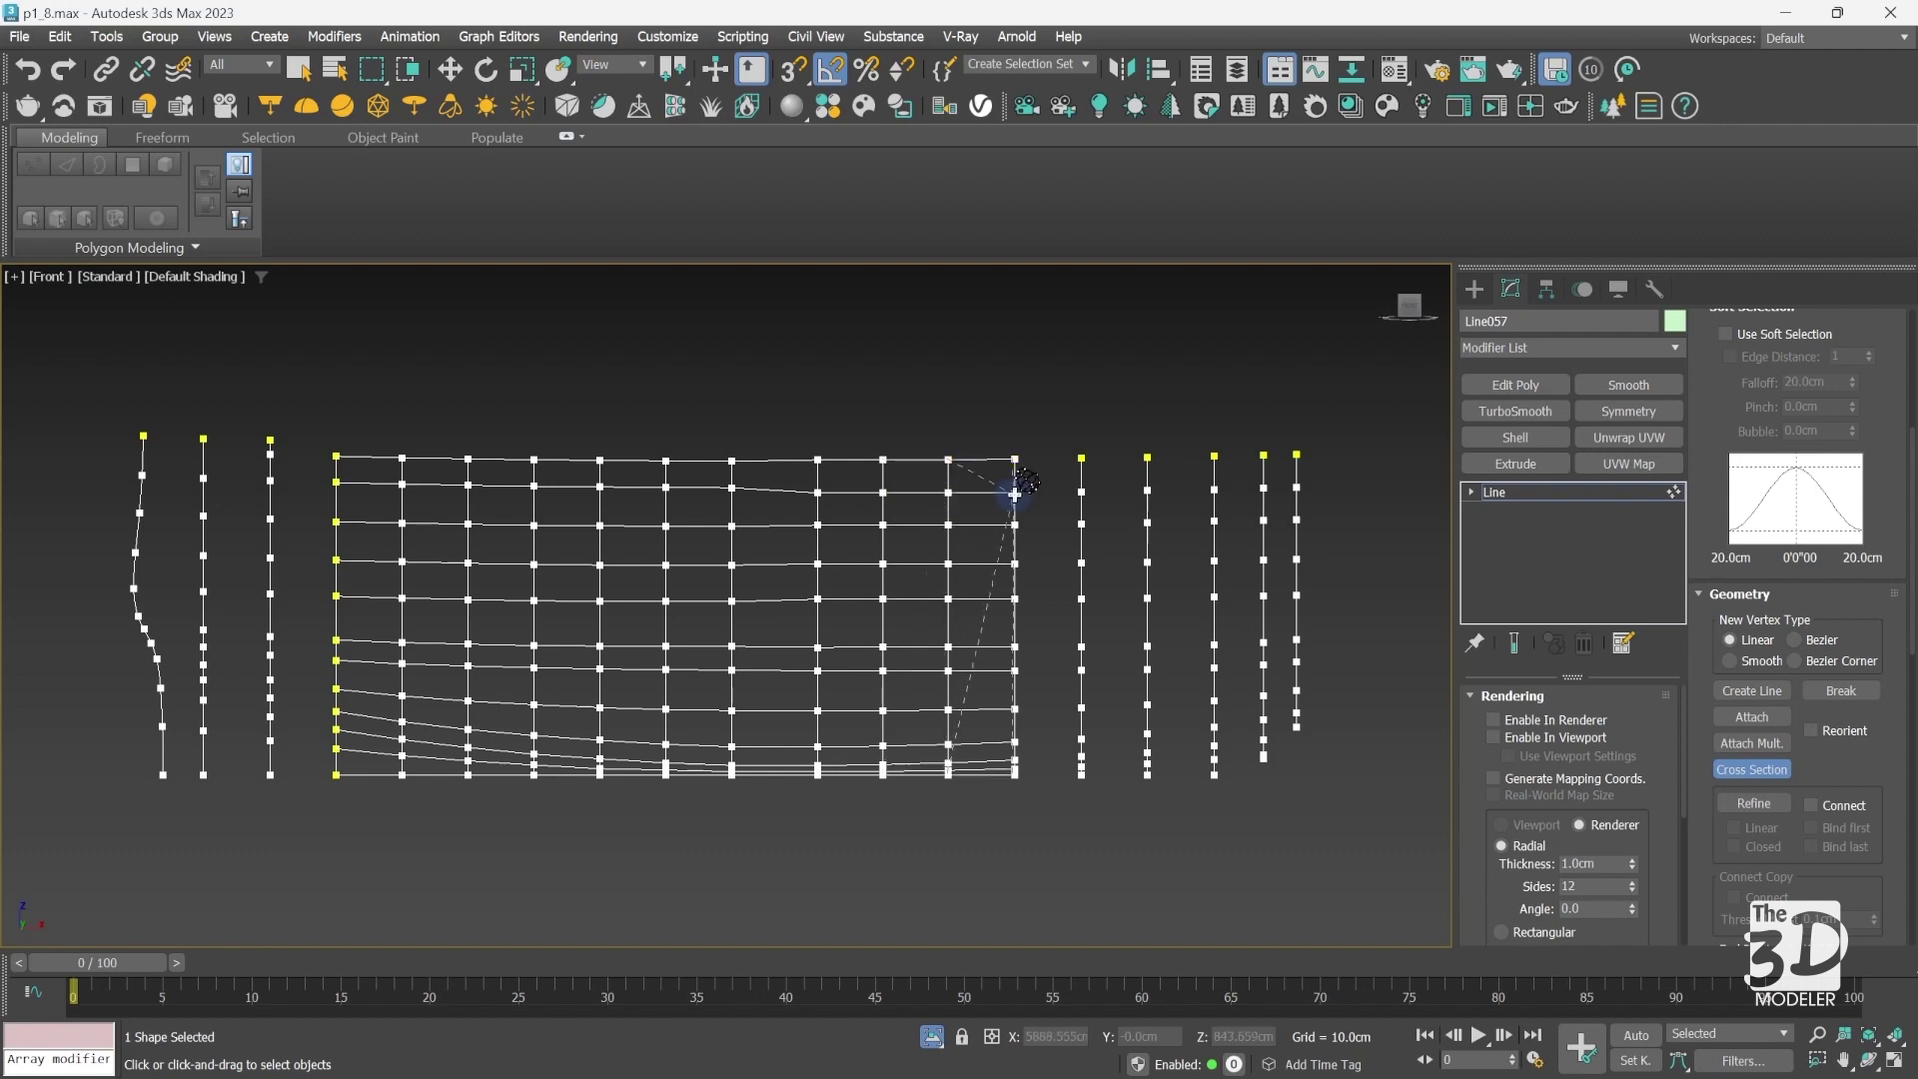
left_click(1081, 495)
left_click(1146, 491)
left_click(1214, 491)
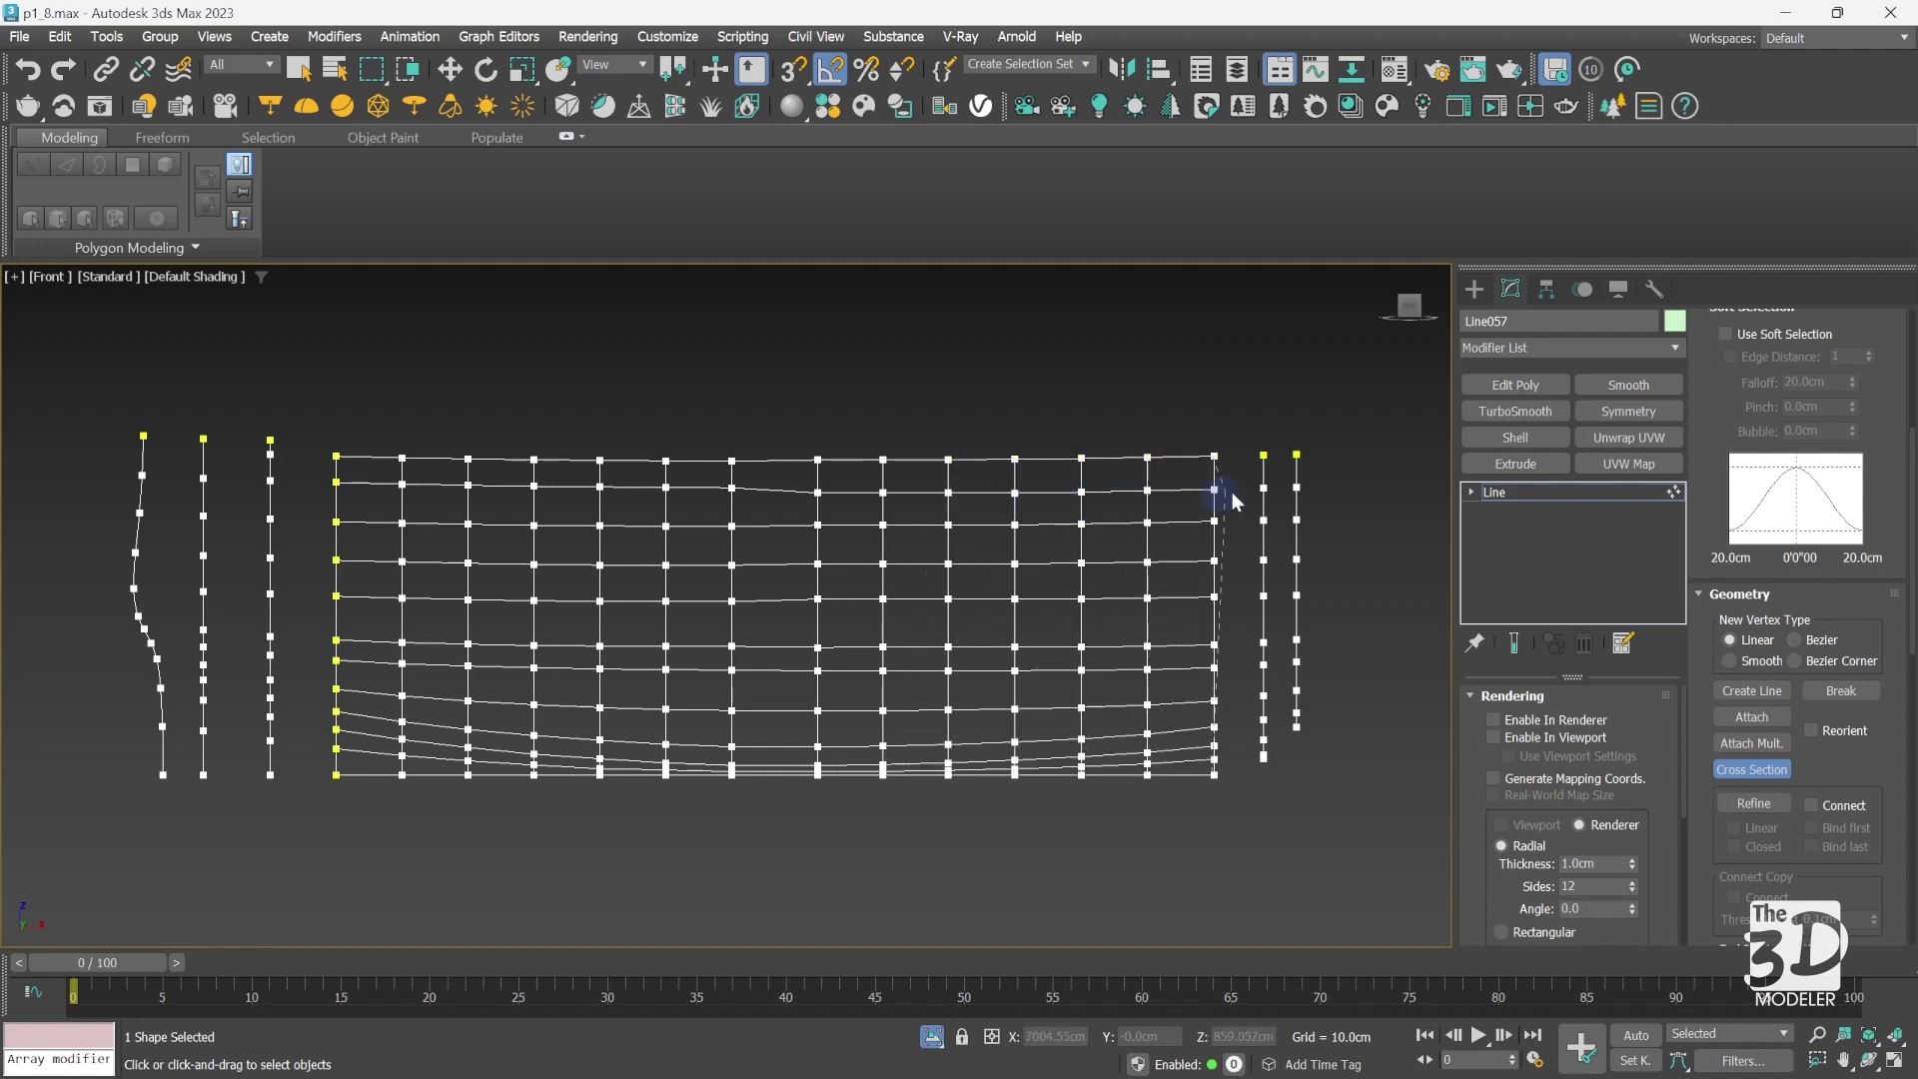
left_click(1264, 493)
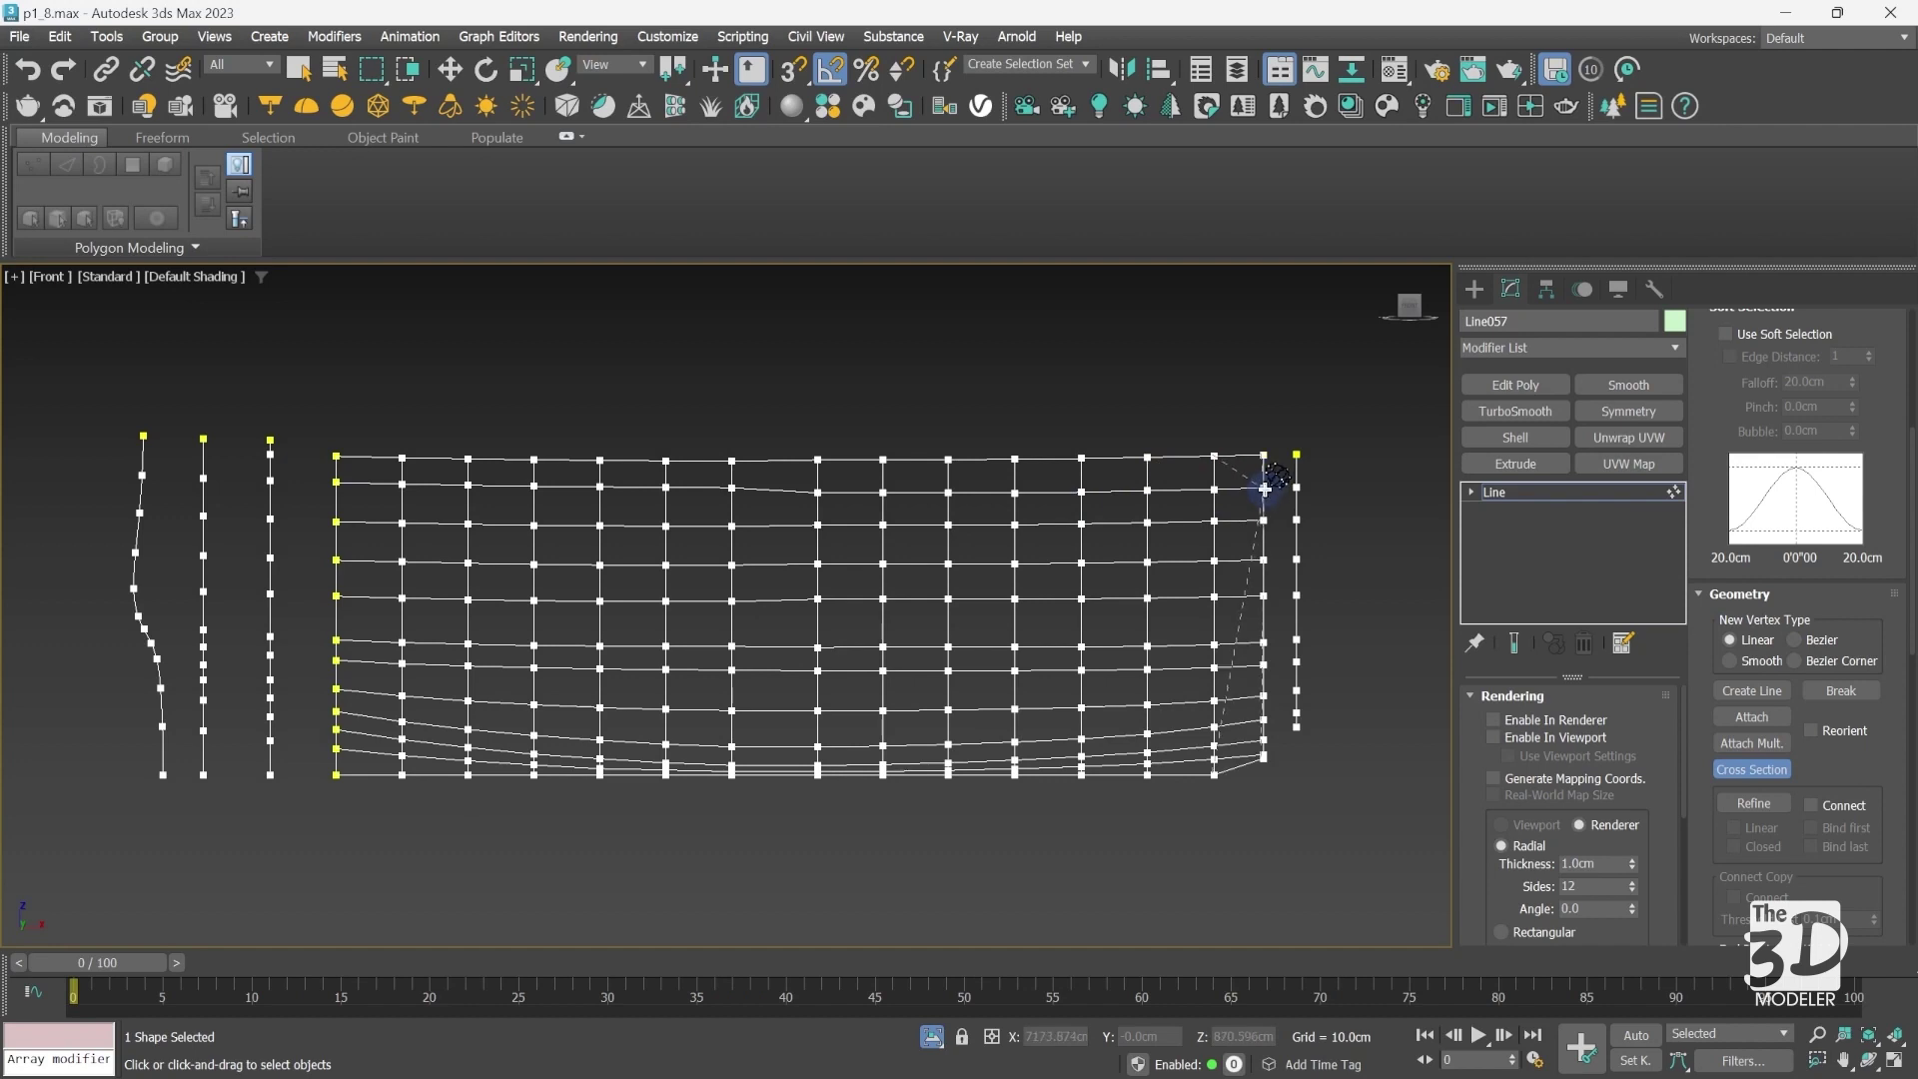
right_click(1177, 418)
key("w")
scroll(1705, 367, "up", 5)
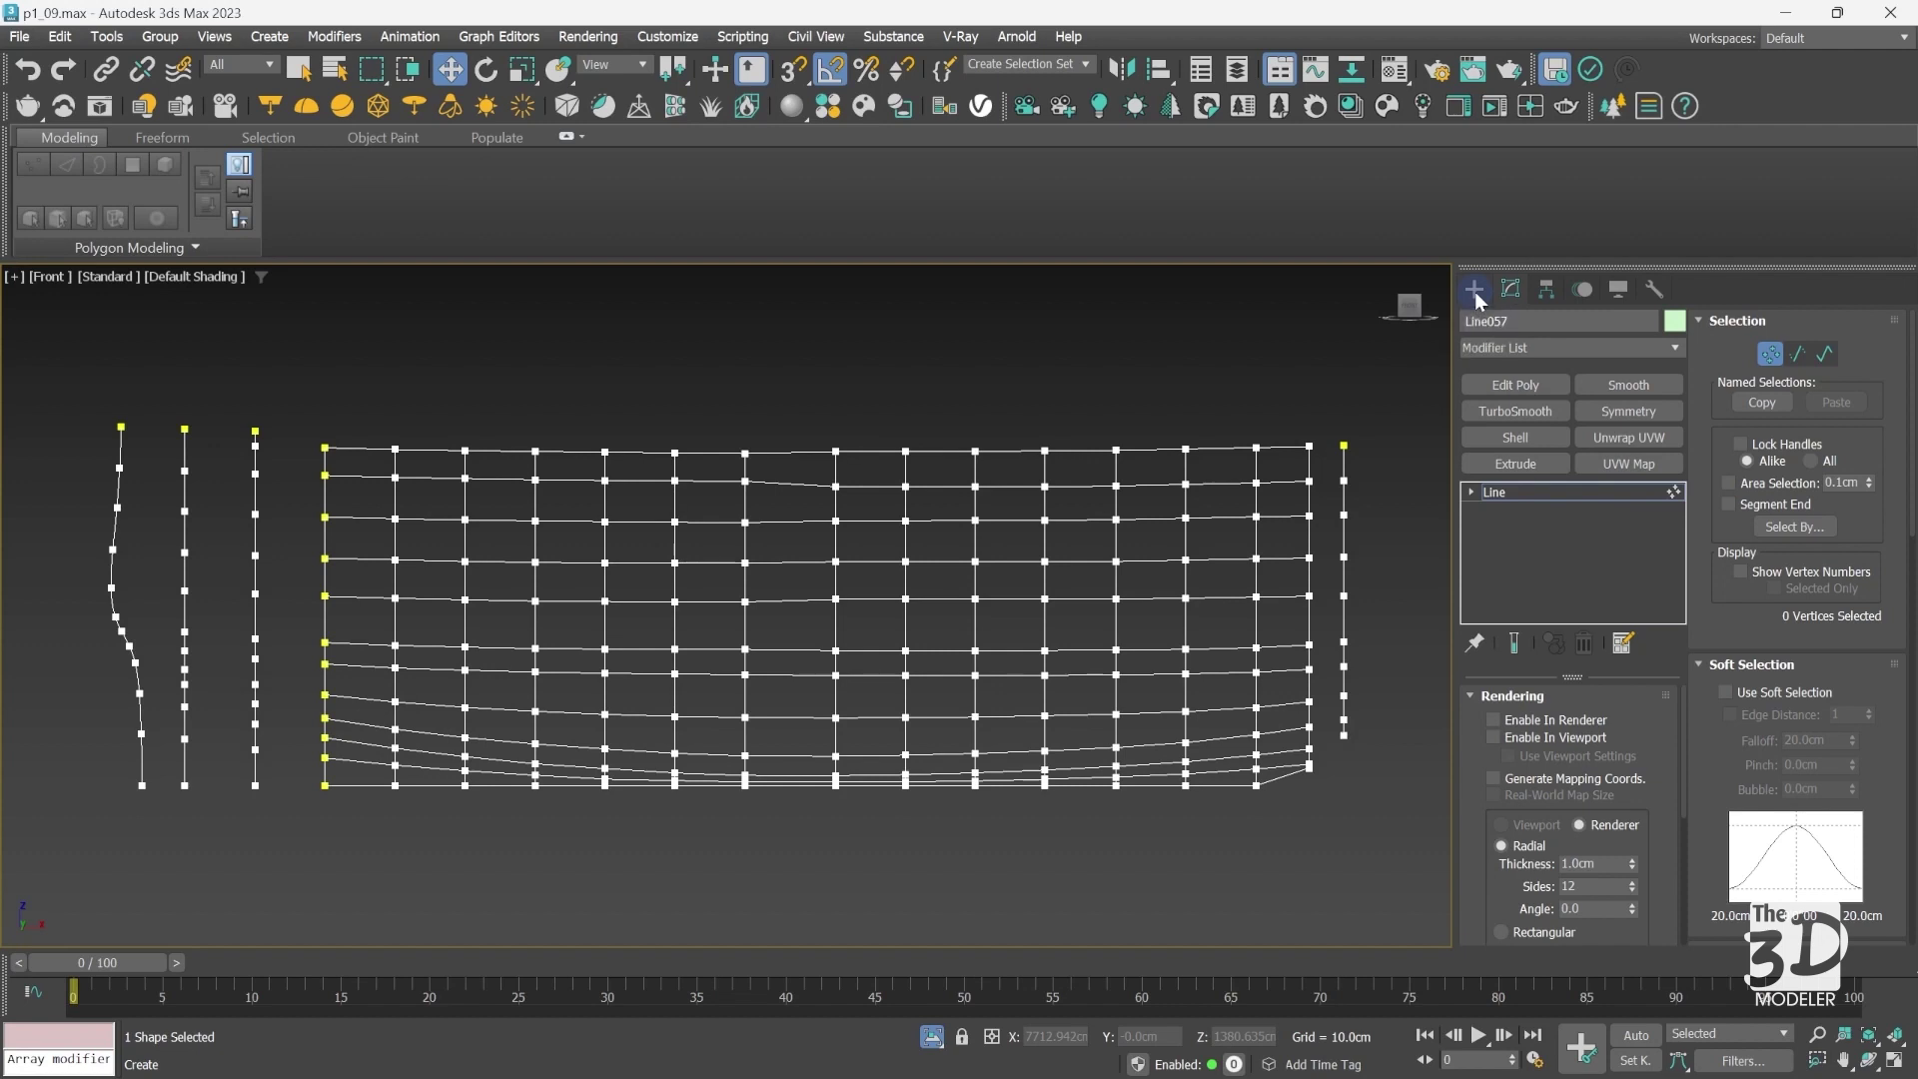
Step: Detach the first three splines and the nineteenth spline from the cage as a separate shape named Shape001
key("q")
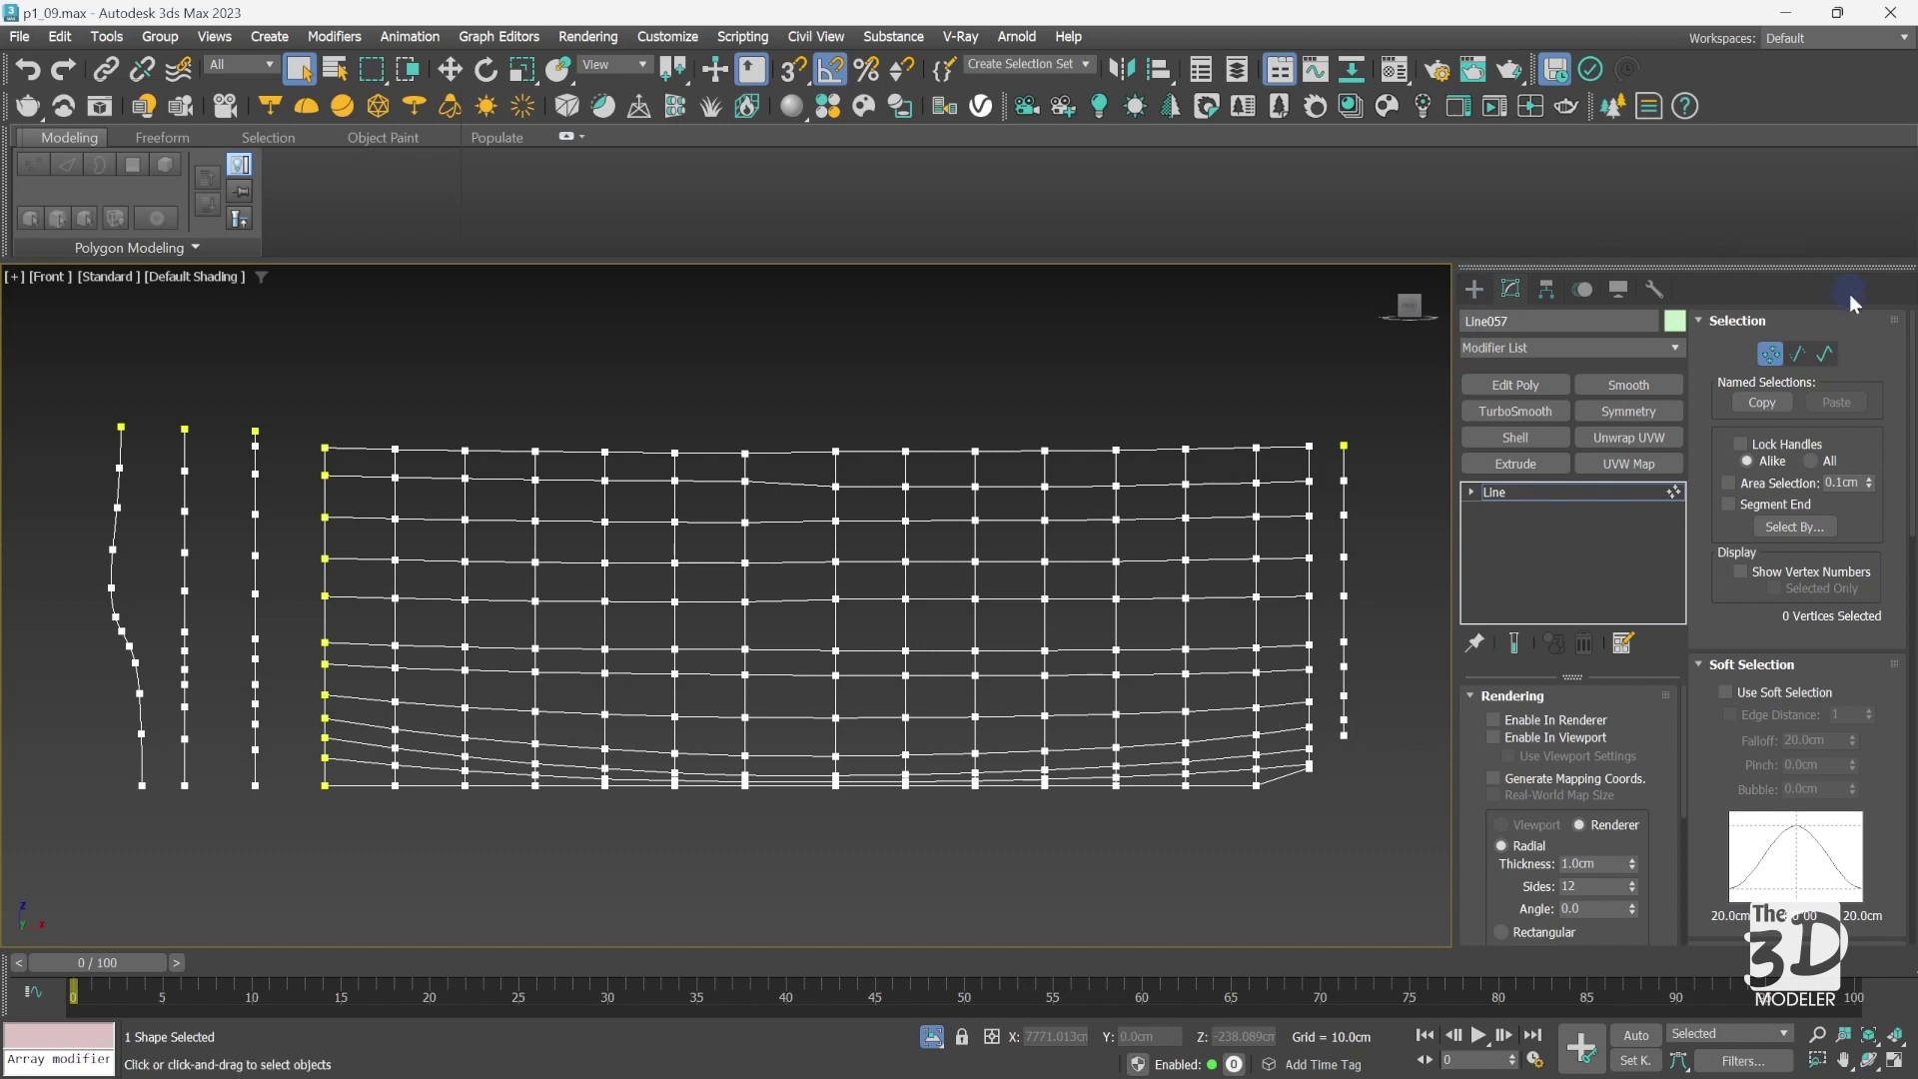
left_click(1824, 353)
left_click_drag(1328, 404, 1405, 805)
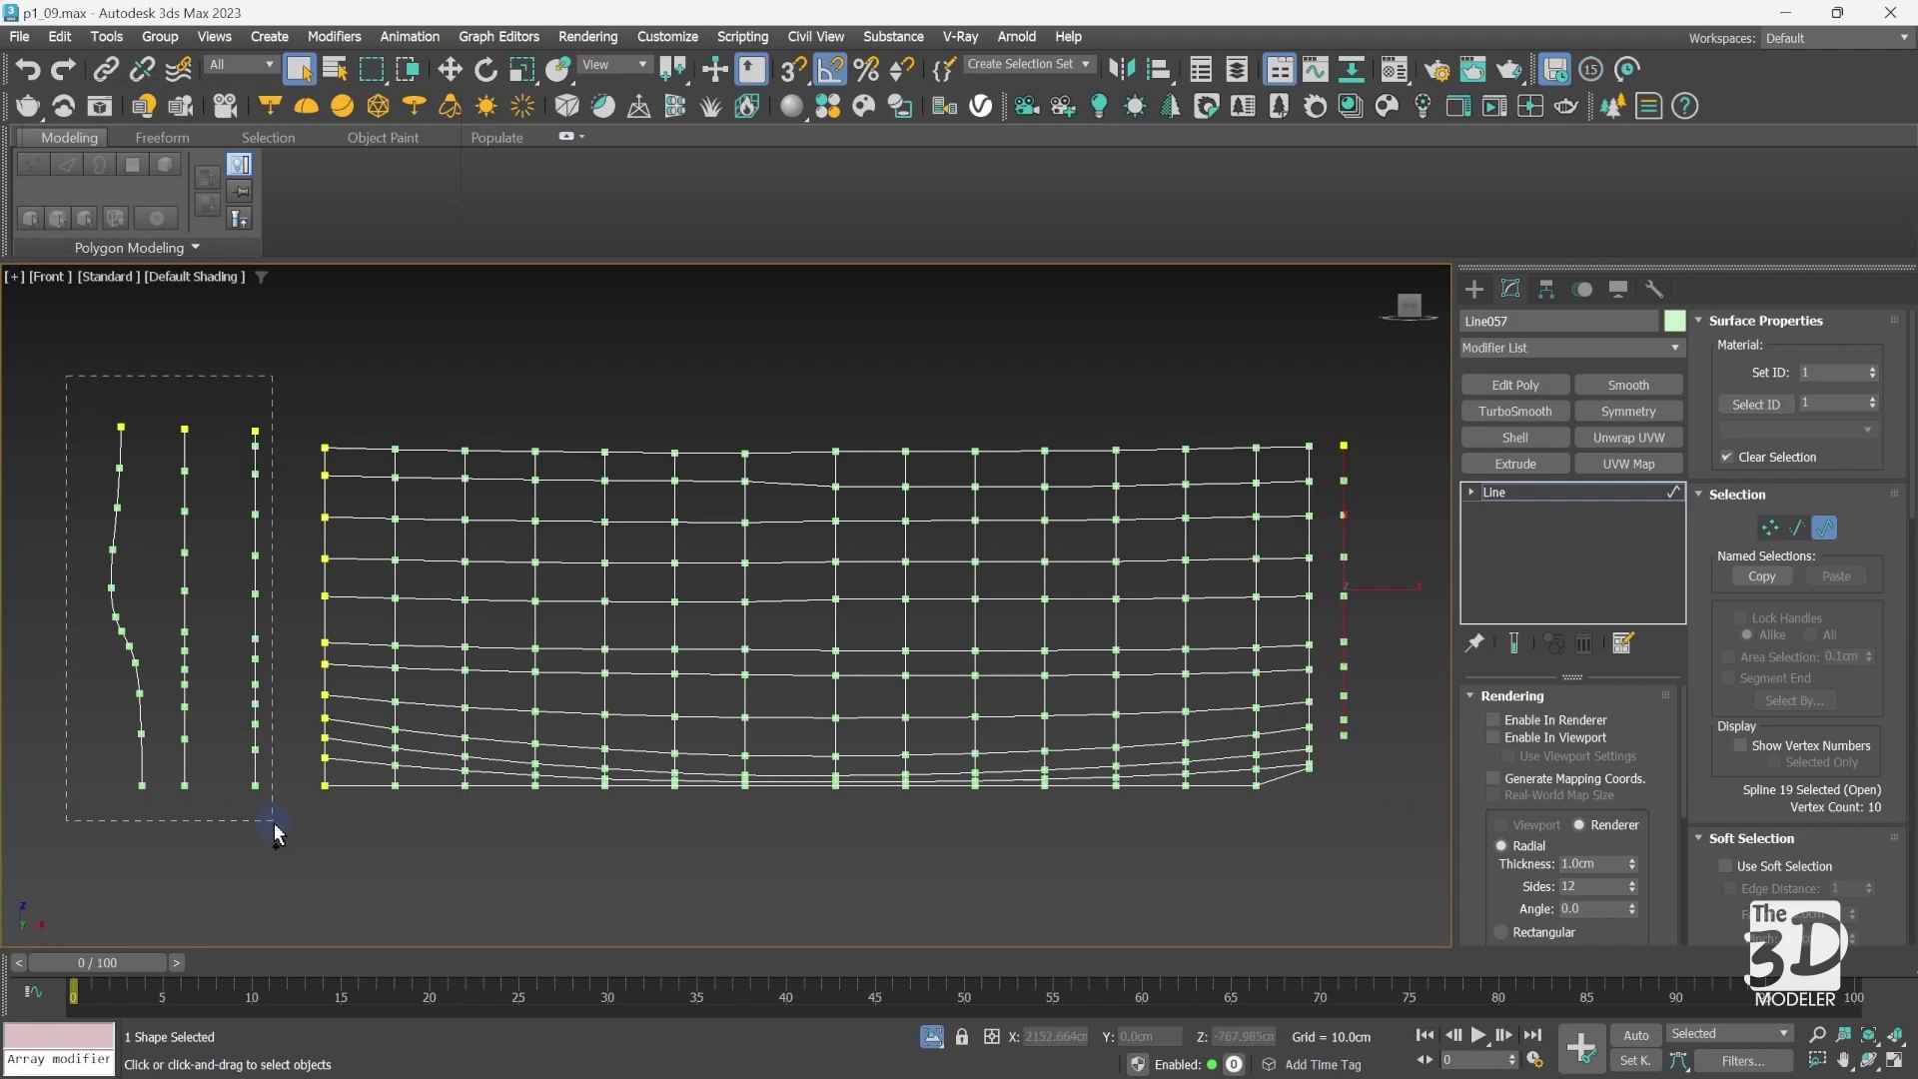
left_click_drag(273, 823, 279, 835)
scroll(1798, 620, "down", 5)
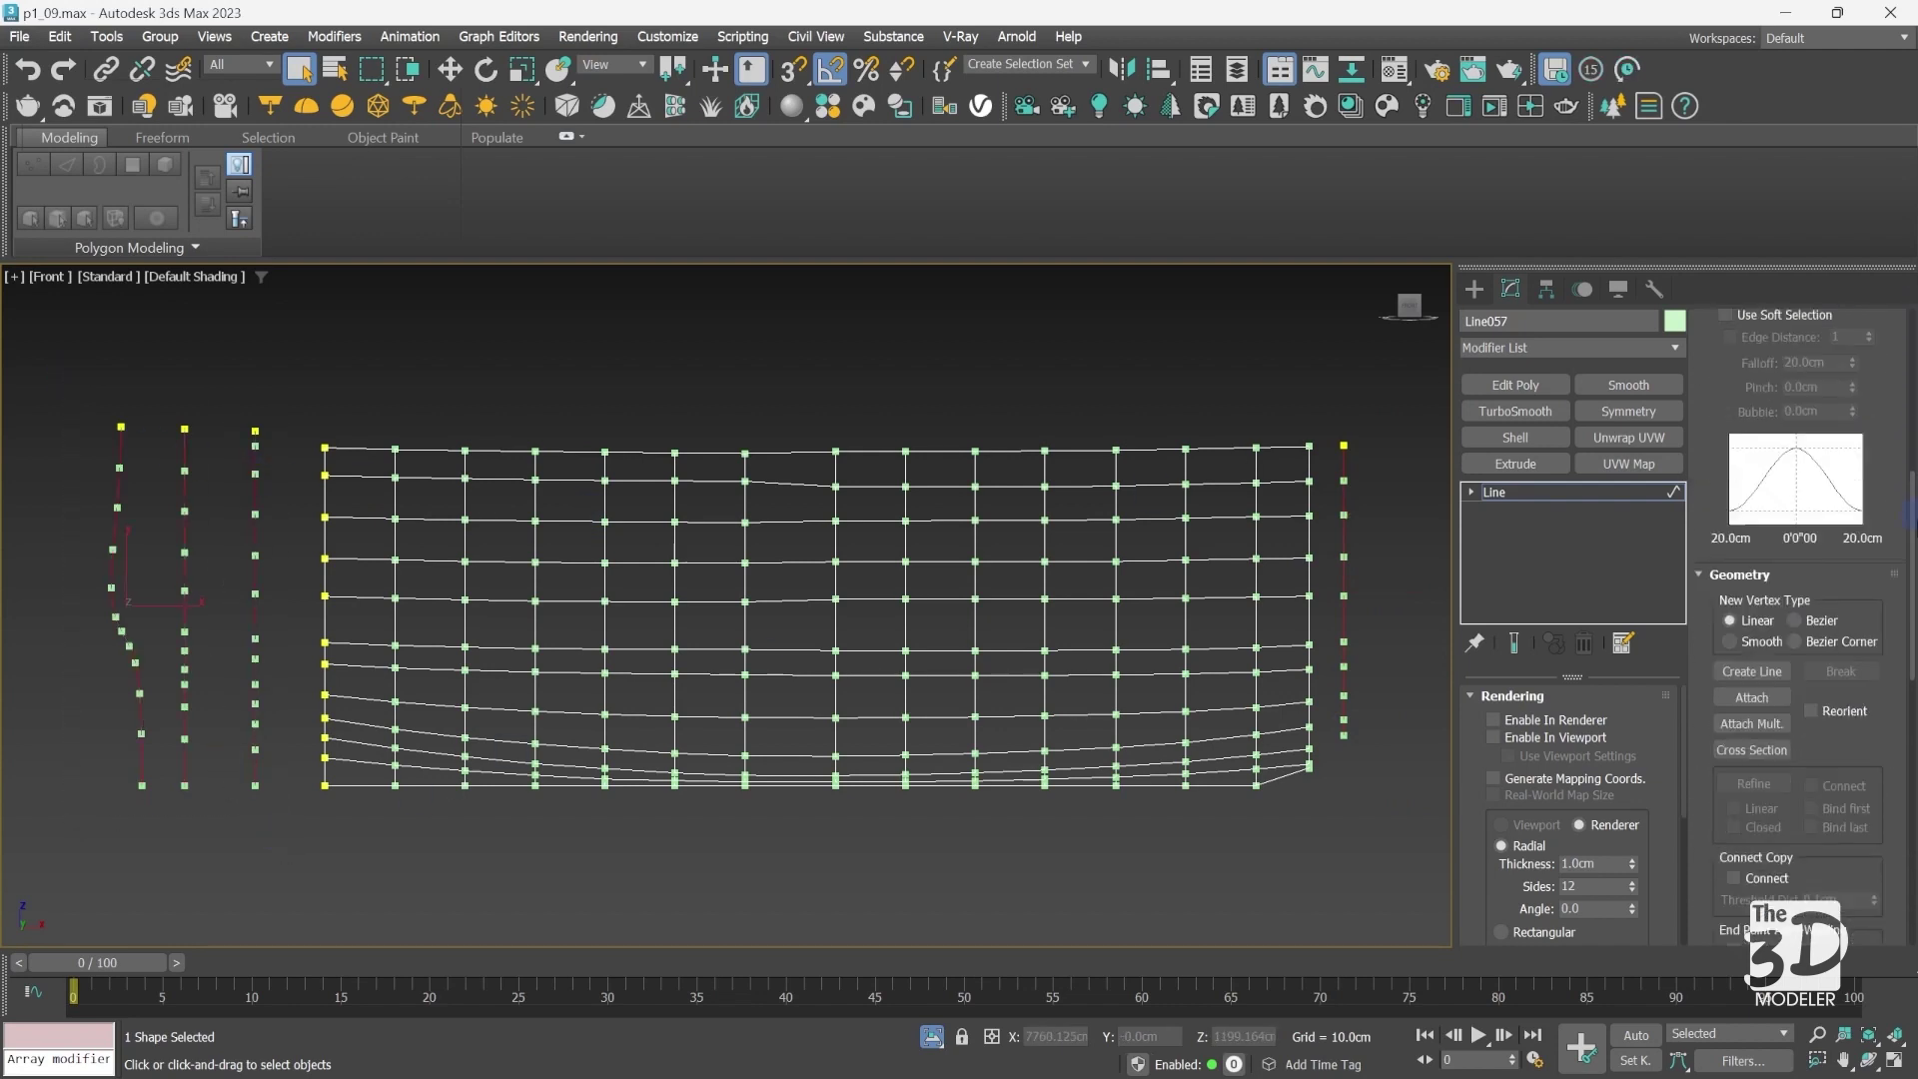
scroll(1818, 675, "down", 10)
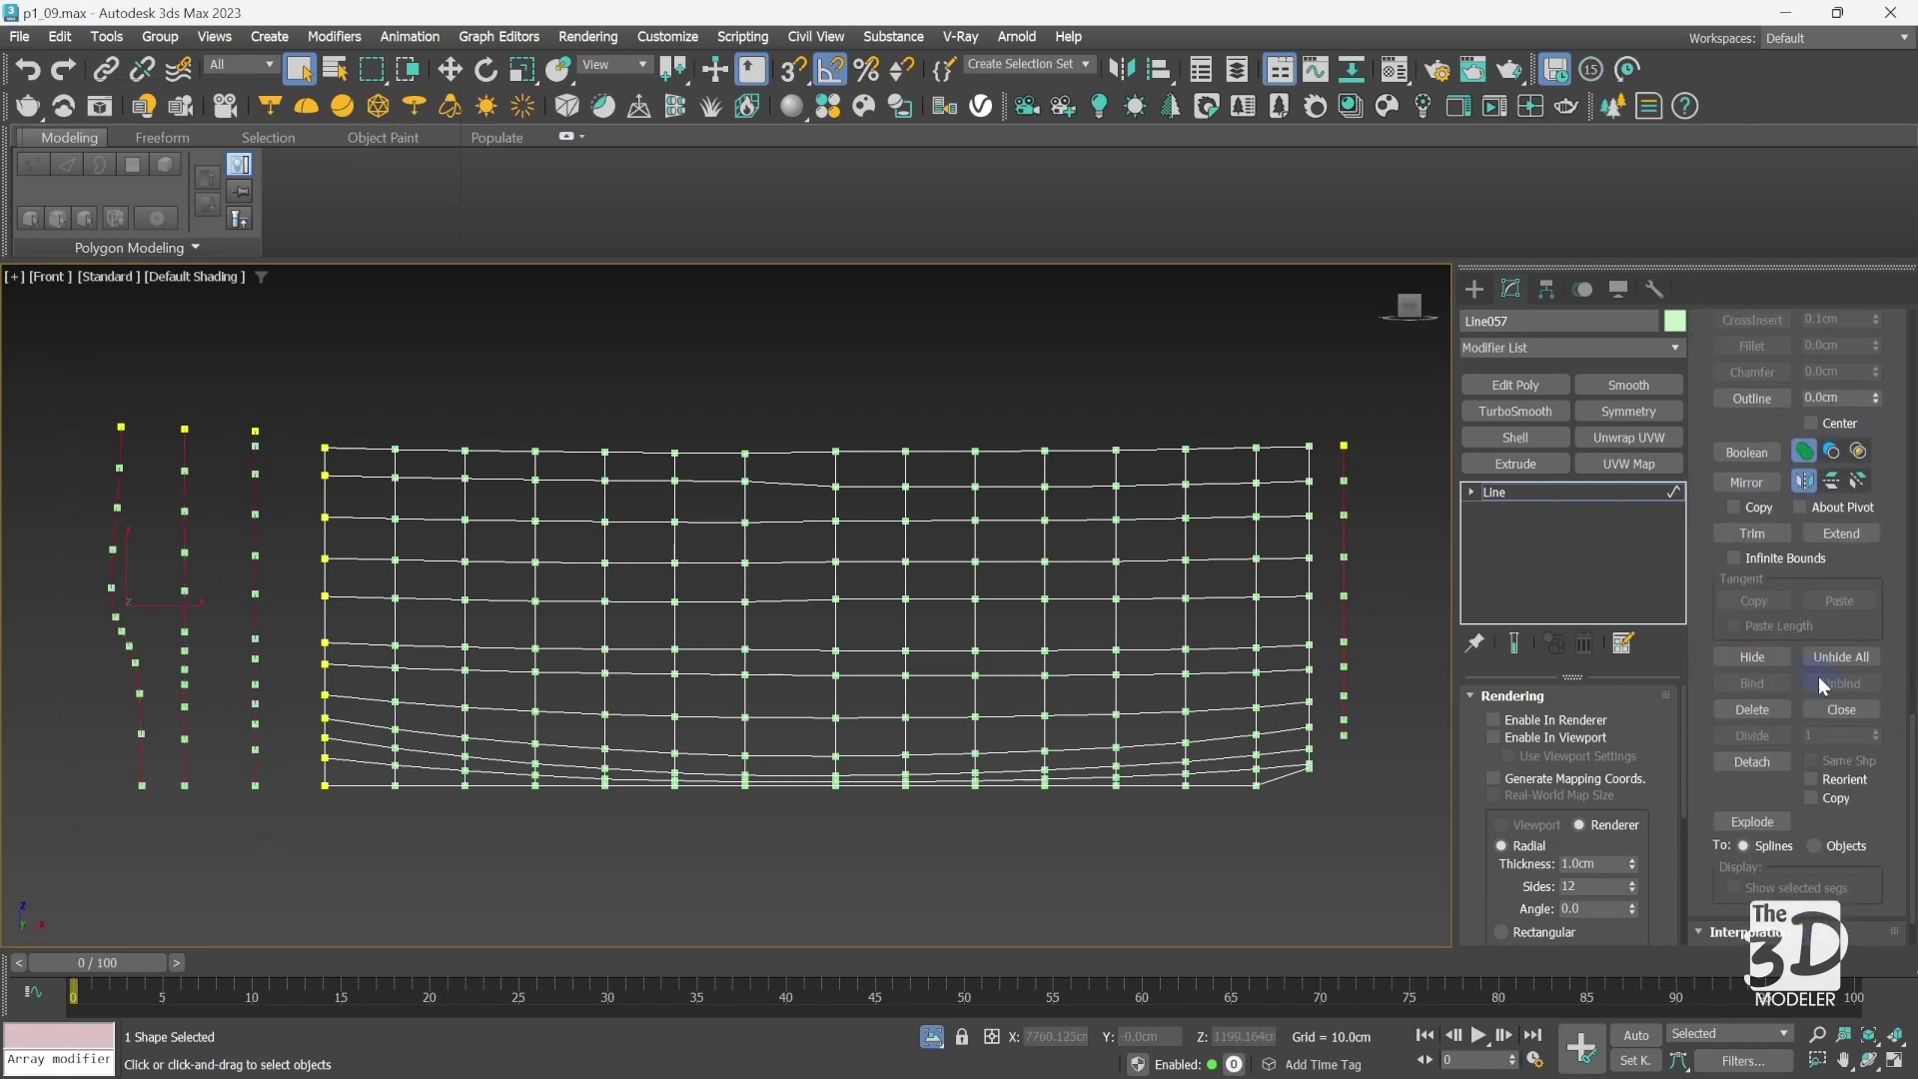
left_click(1752, 761)
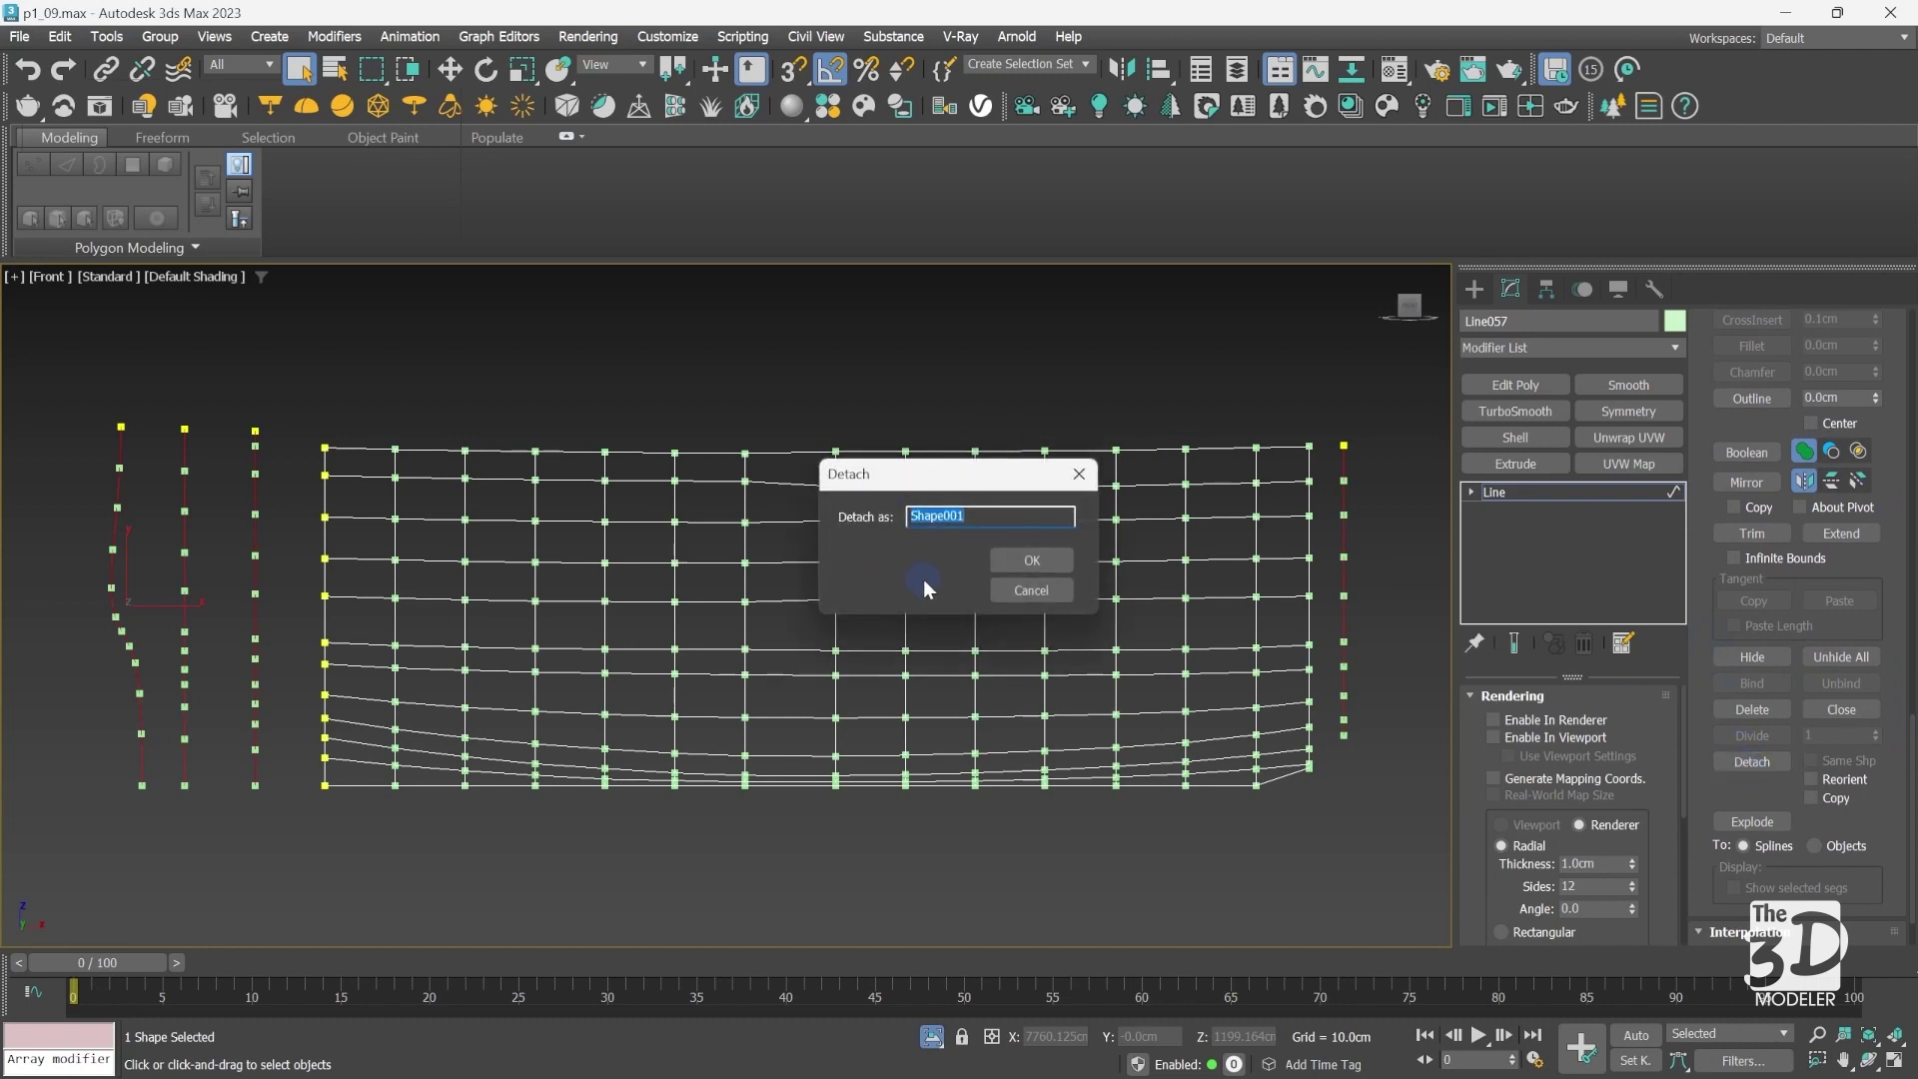
left_click(1032, 560)
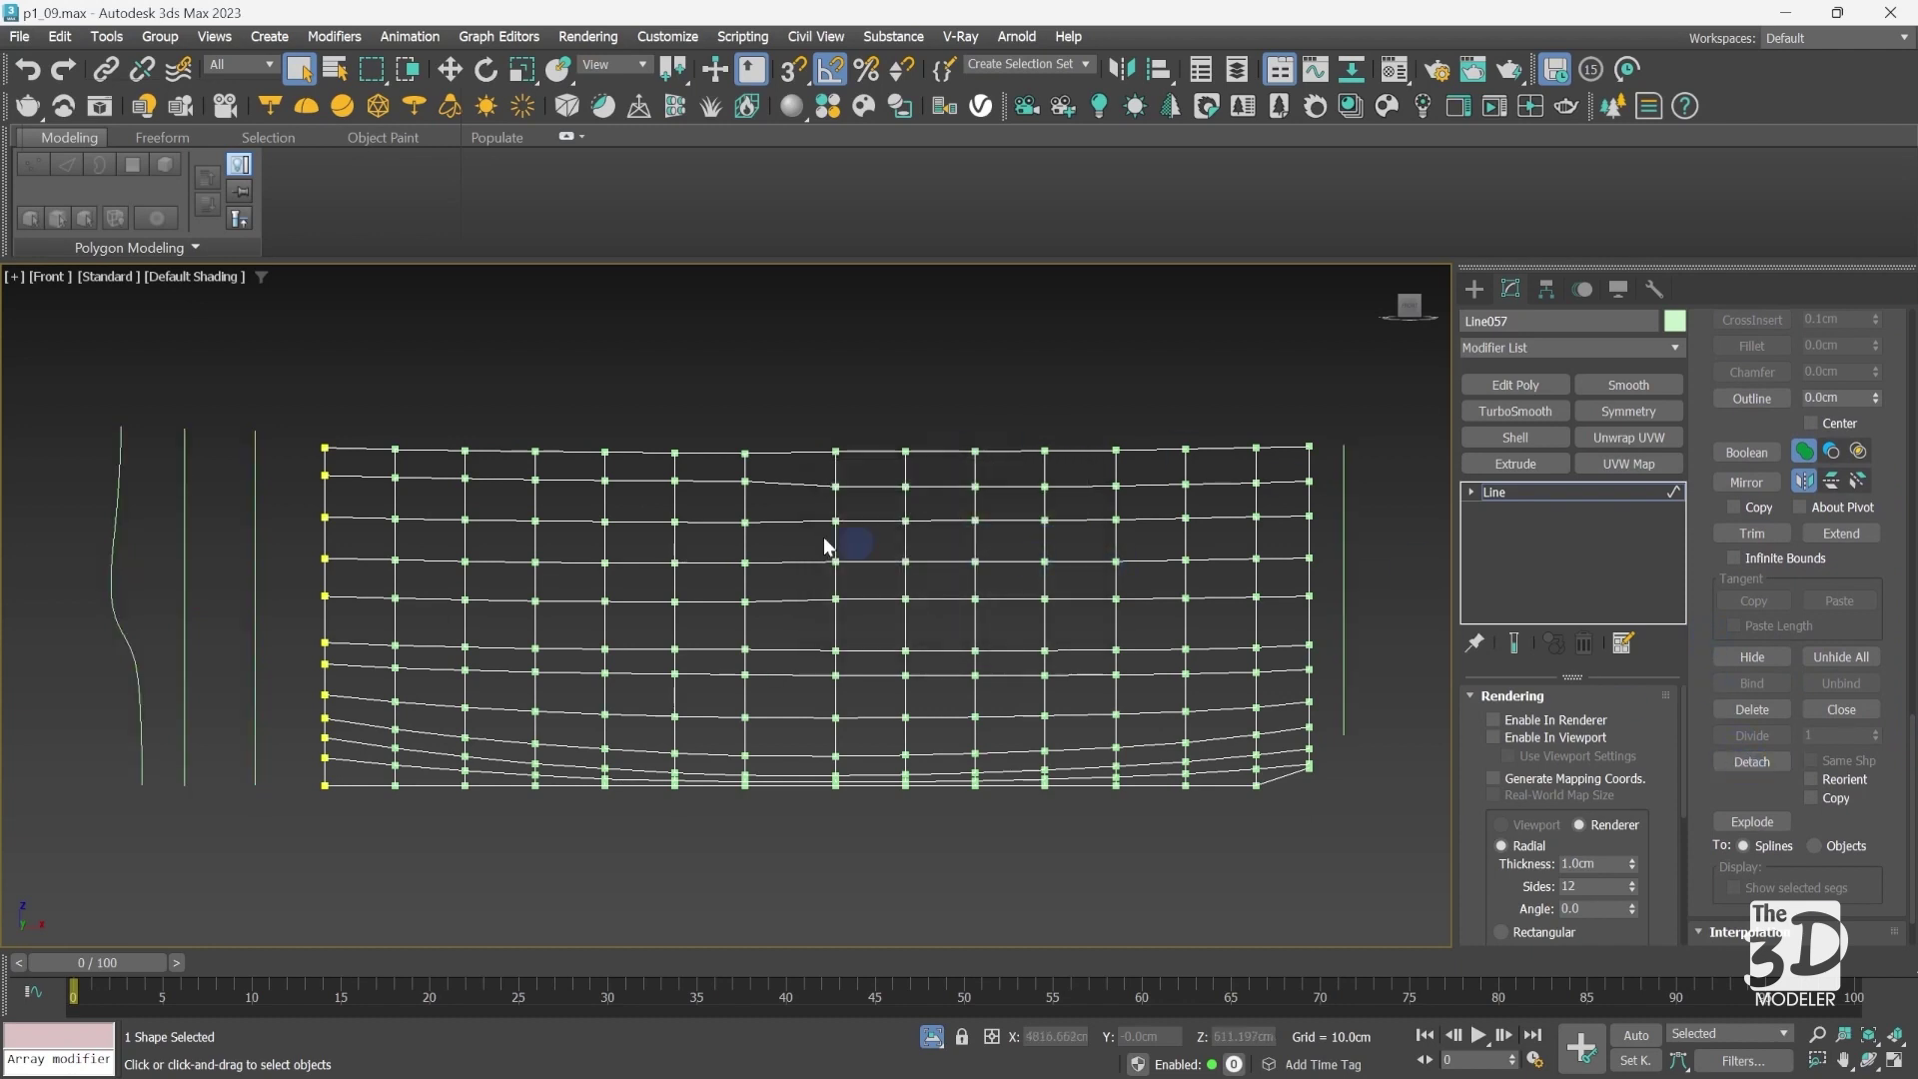
Step: Apply the Surface modifier to the whole connected spline cage
left_click(1605, 490)
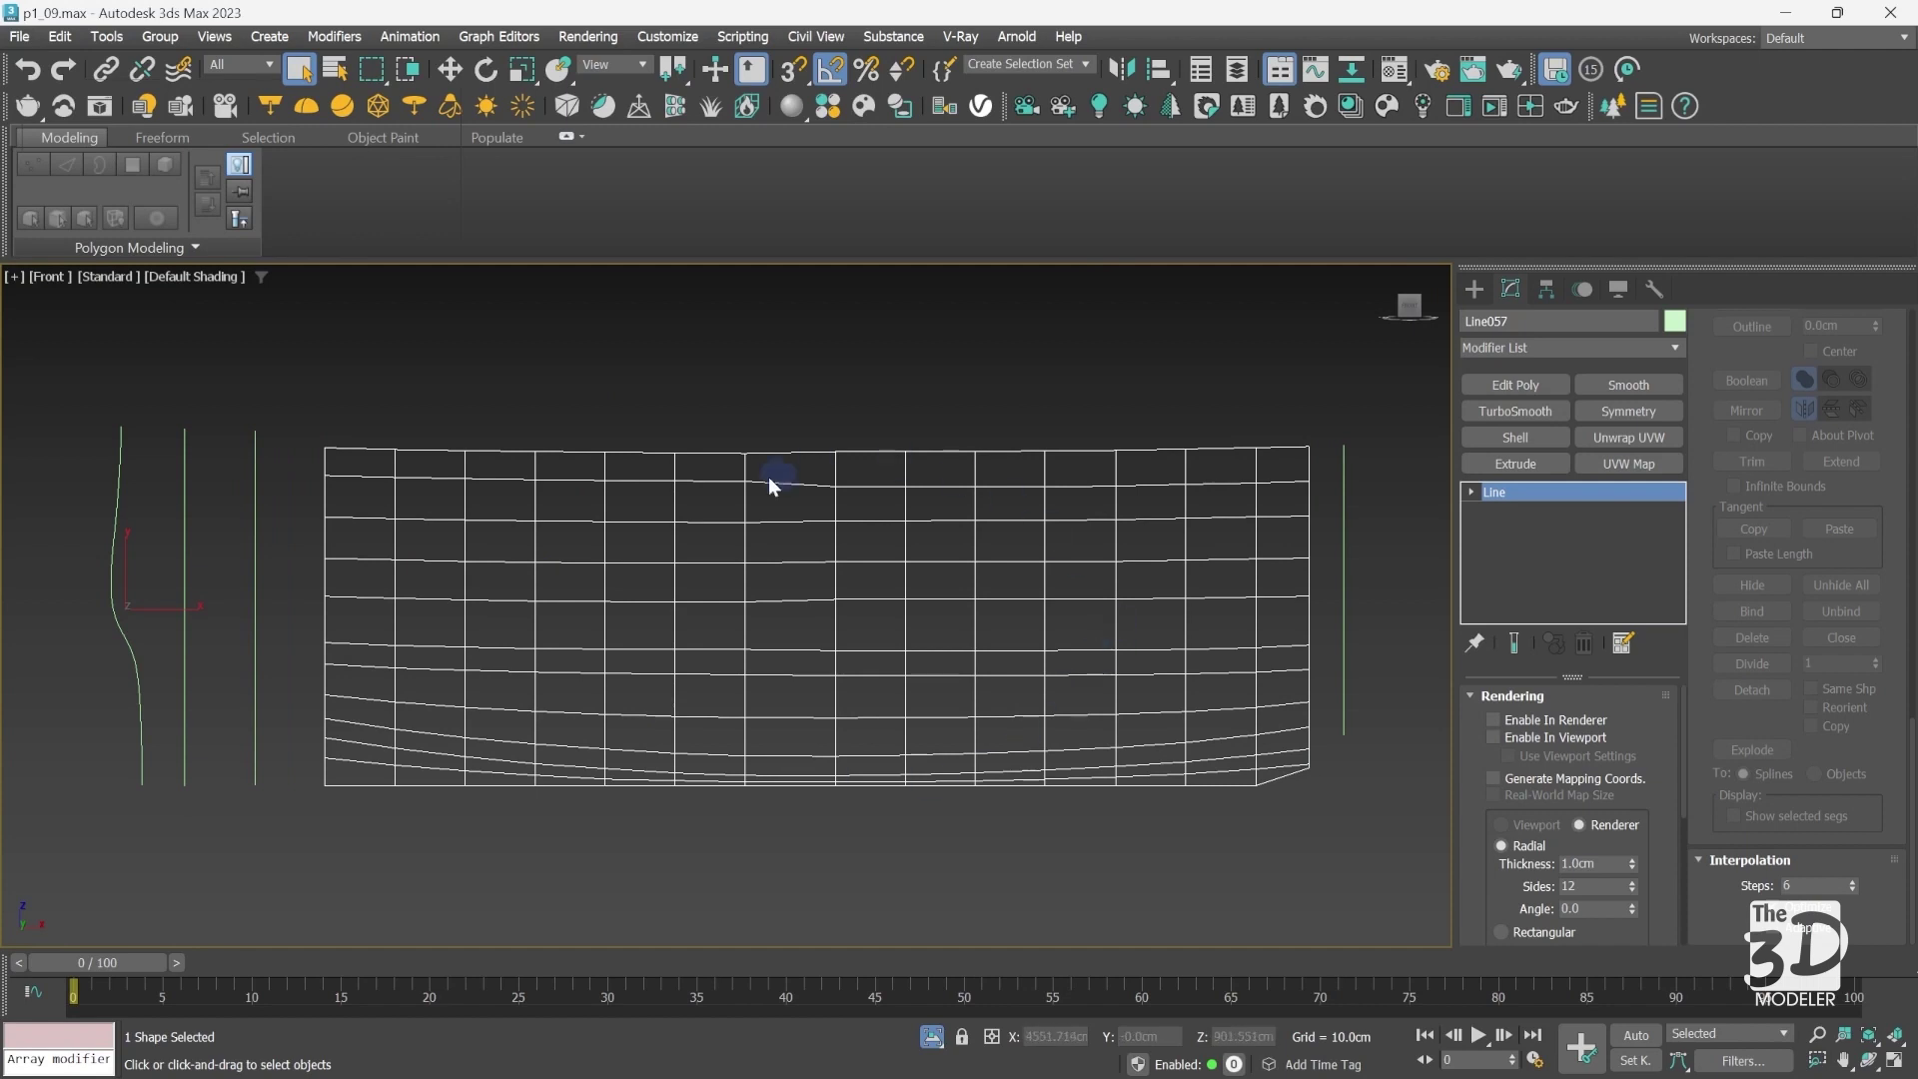
left_click(1549, 347)
type("sub")
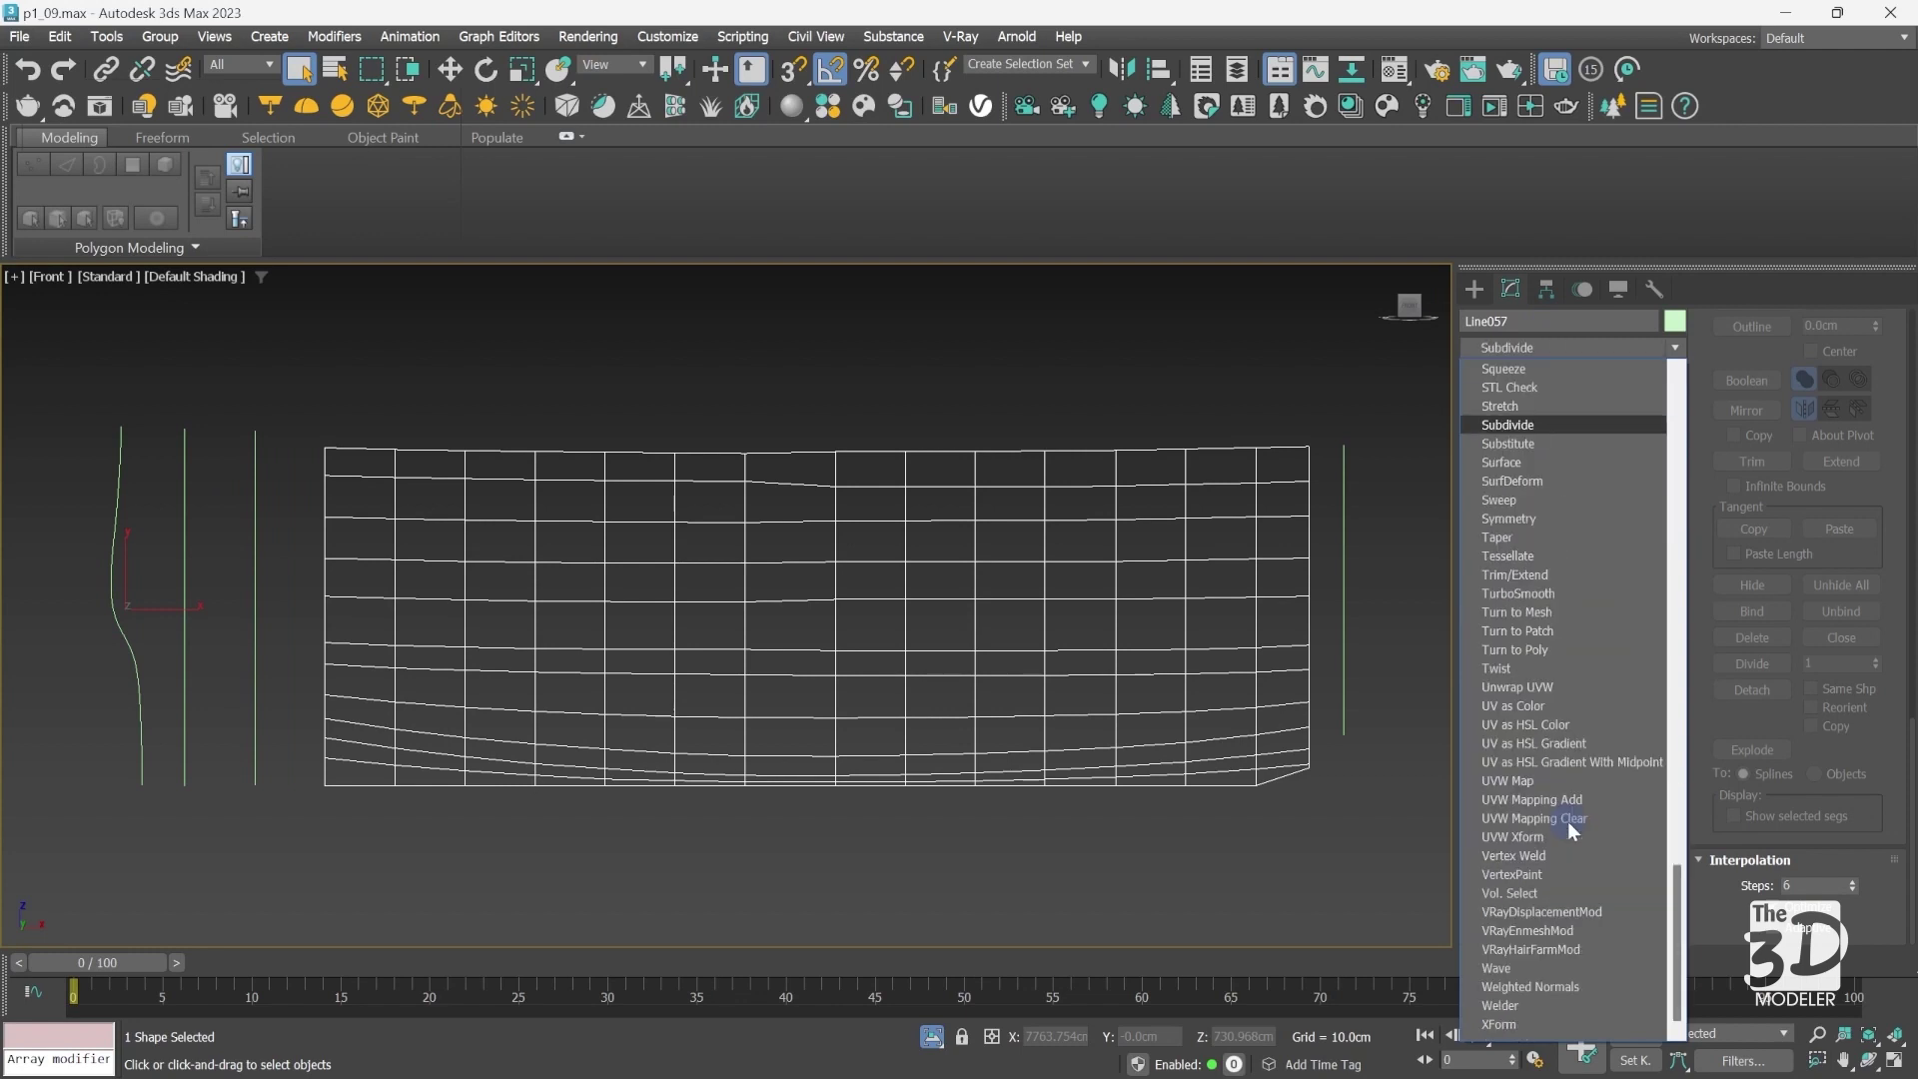
left_click(1519, 465)
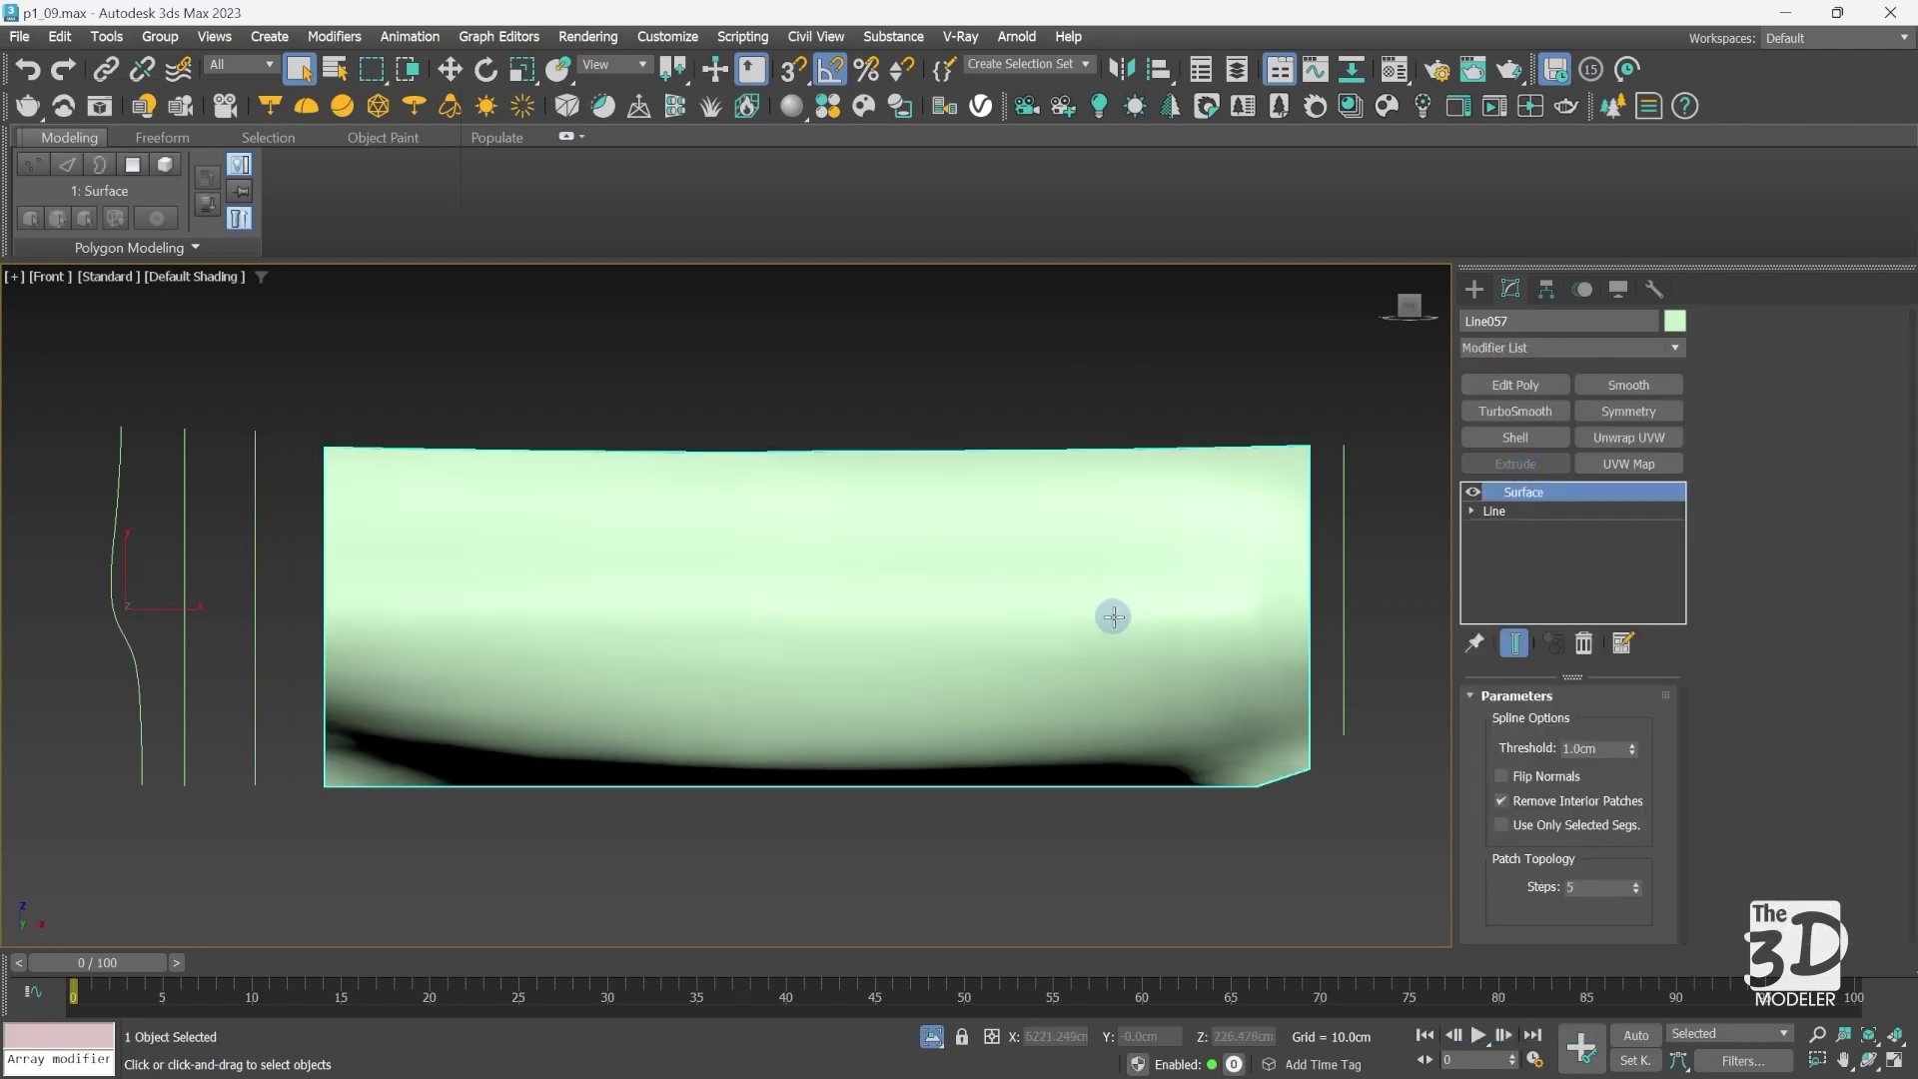
Step: In the Perspective view, hide the selection brackets and set the Surface modifier's Patch Topology steps to 0
key("p")
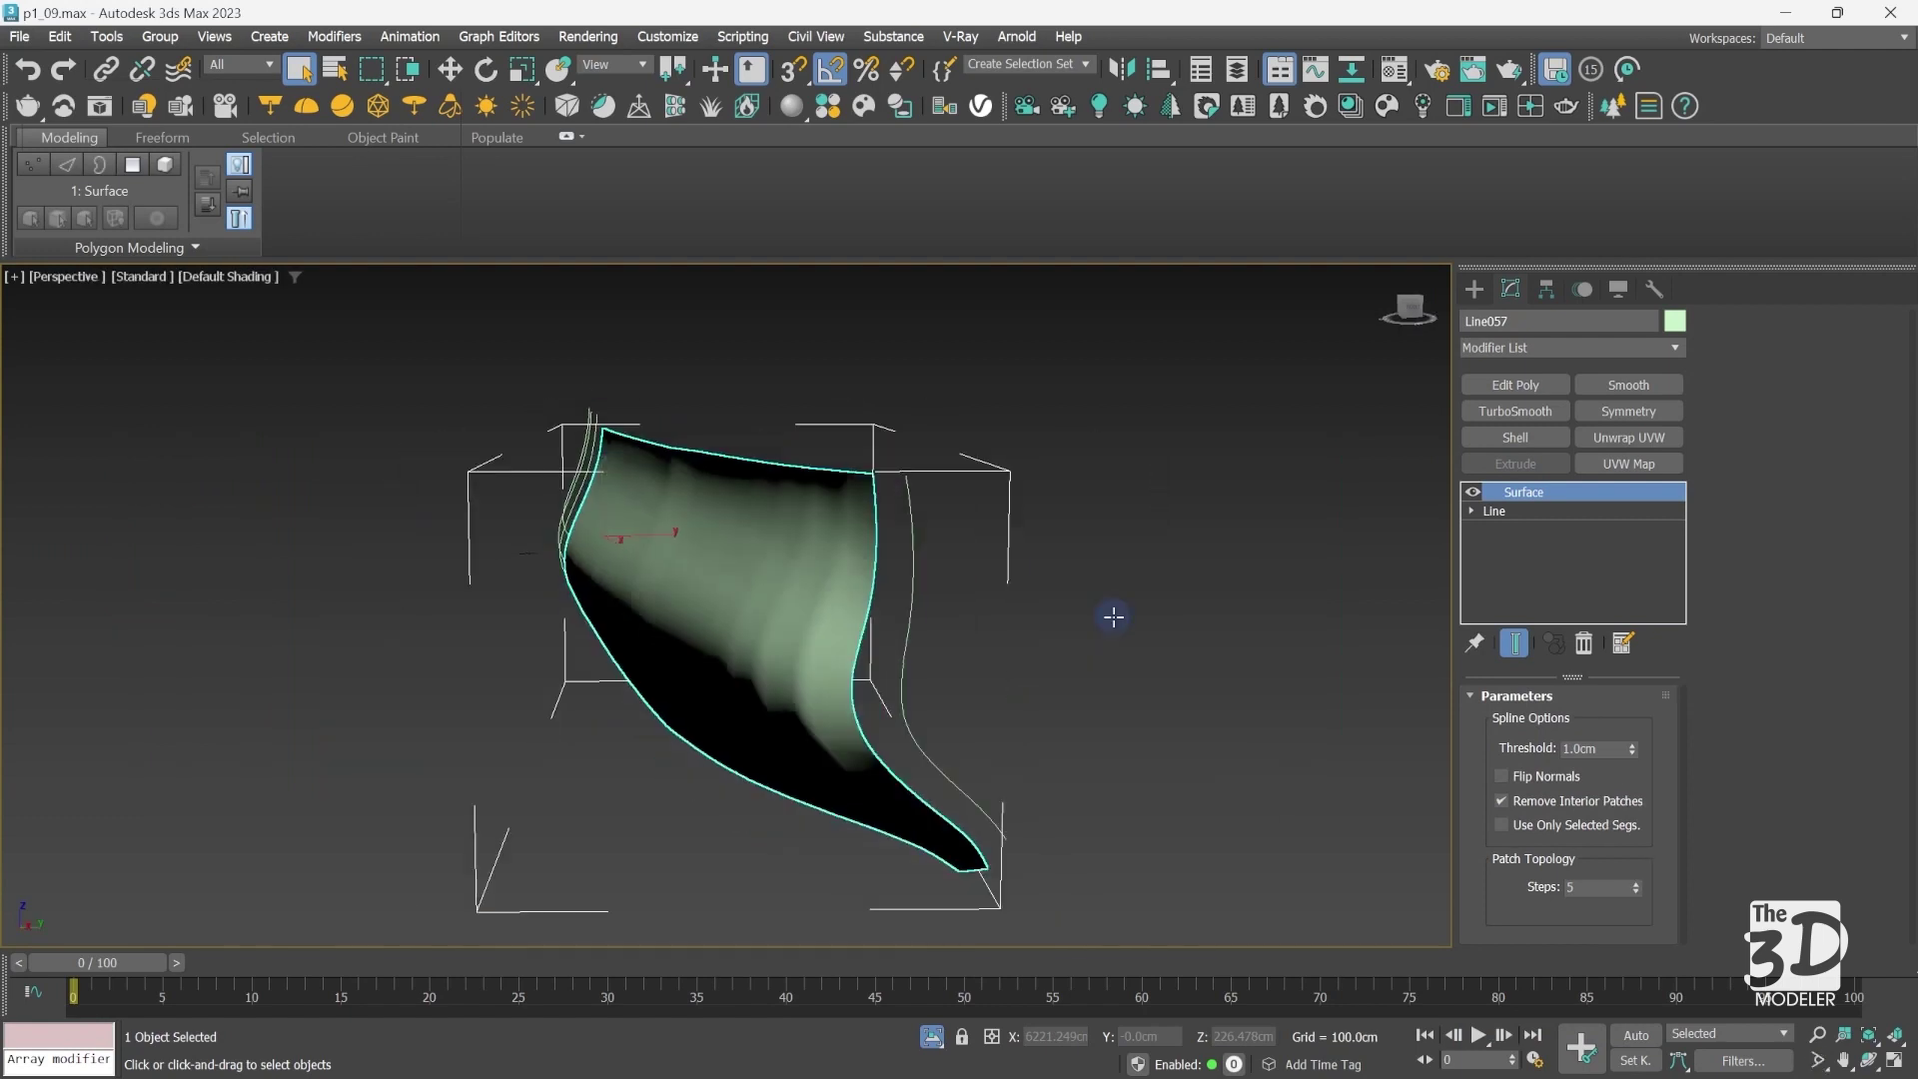
key("j")
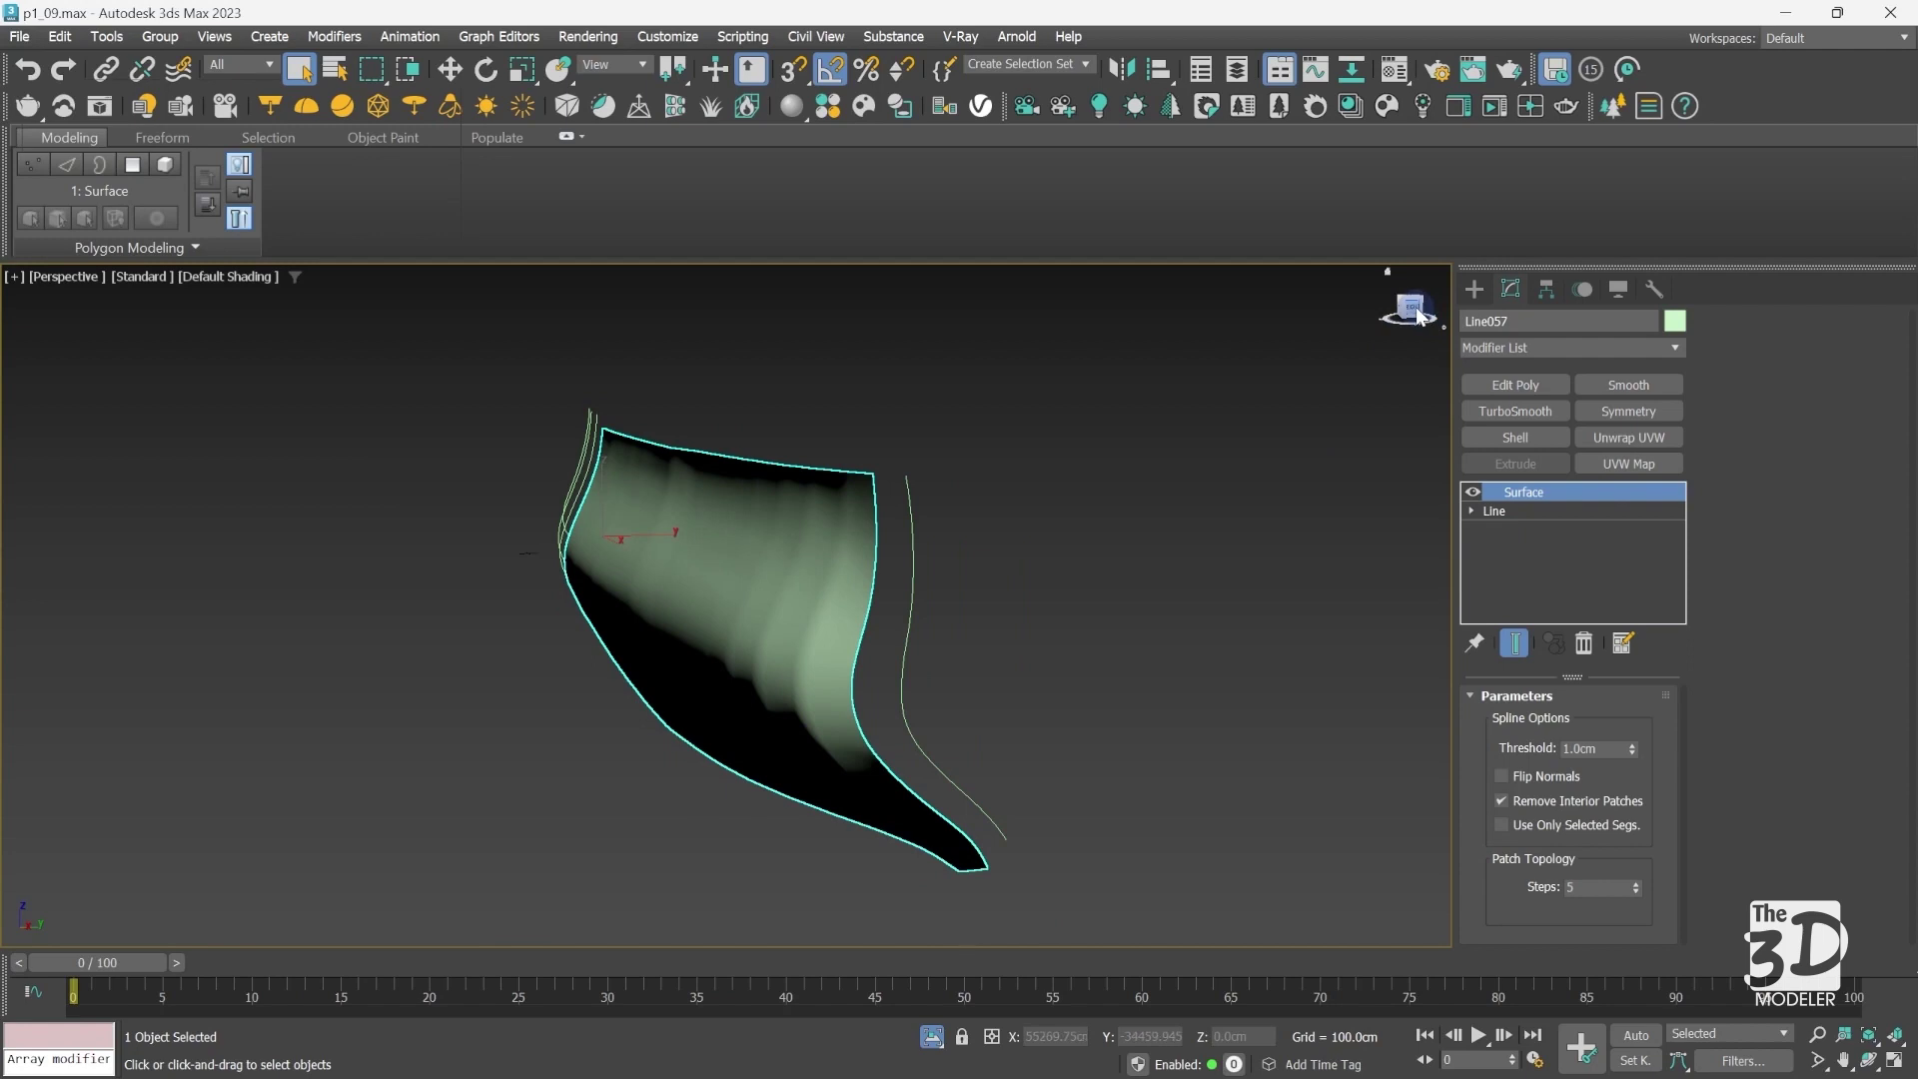
mouse_move(1418, 317)
left_mouse_down()
mouse_move(1468, 319)
mouse_move(1404, 315)
mouse_move(1427, 318)
left_mouse_up()
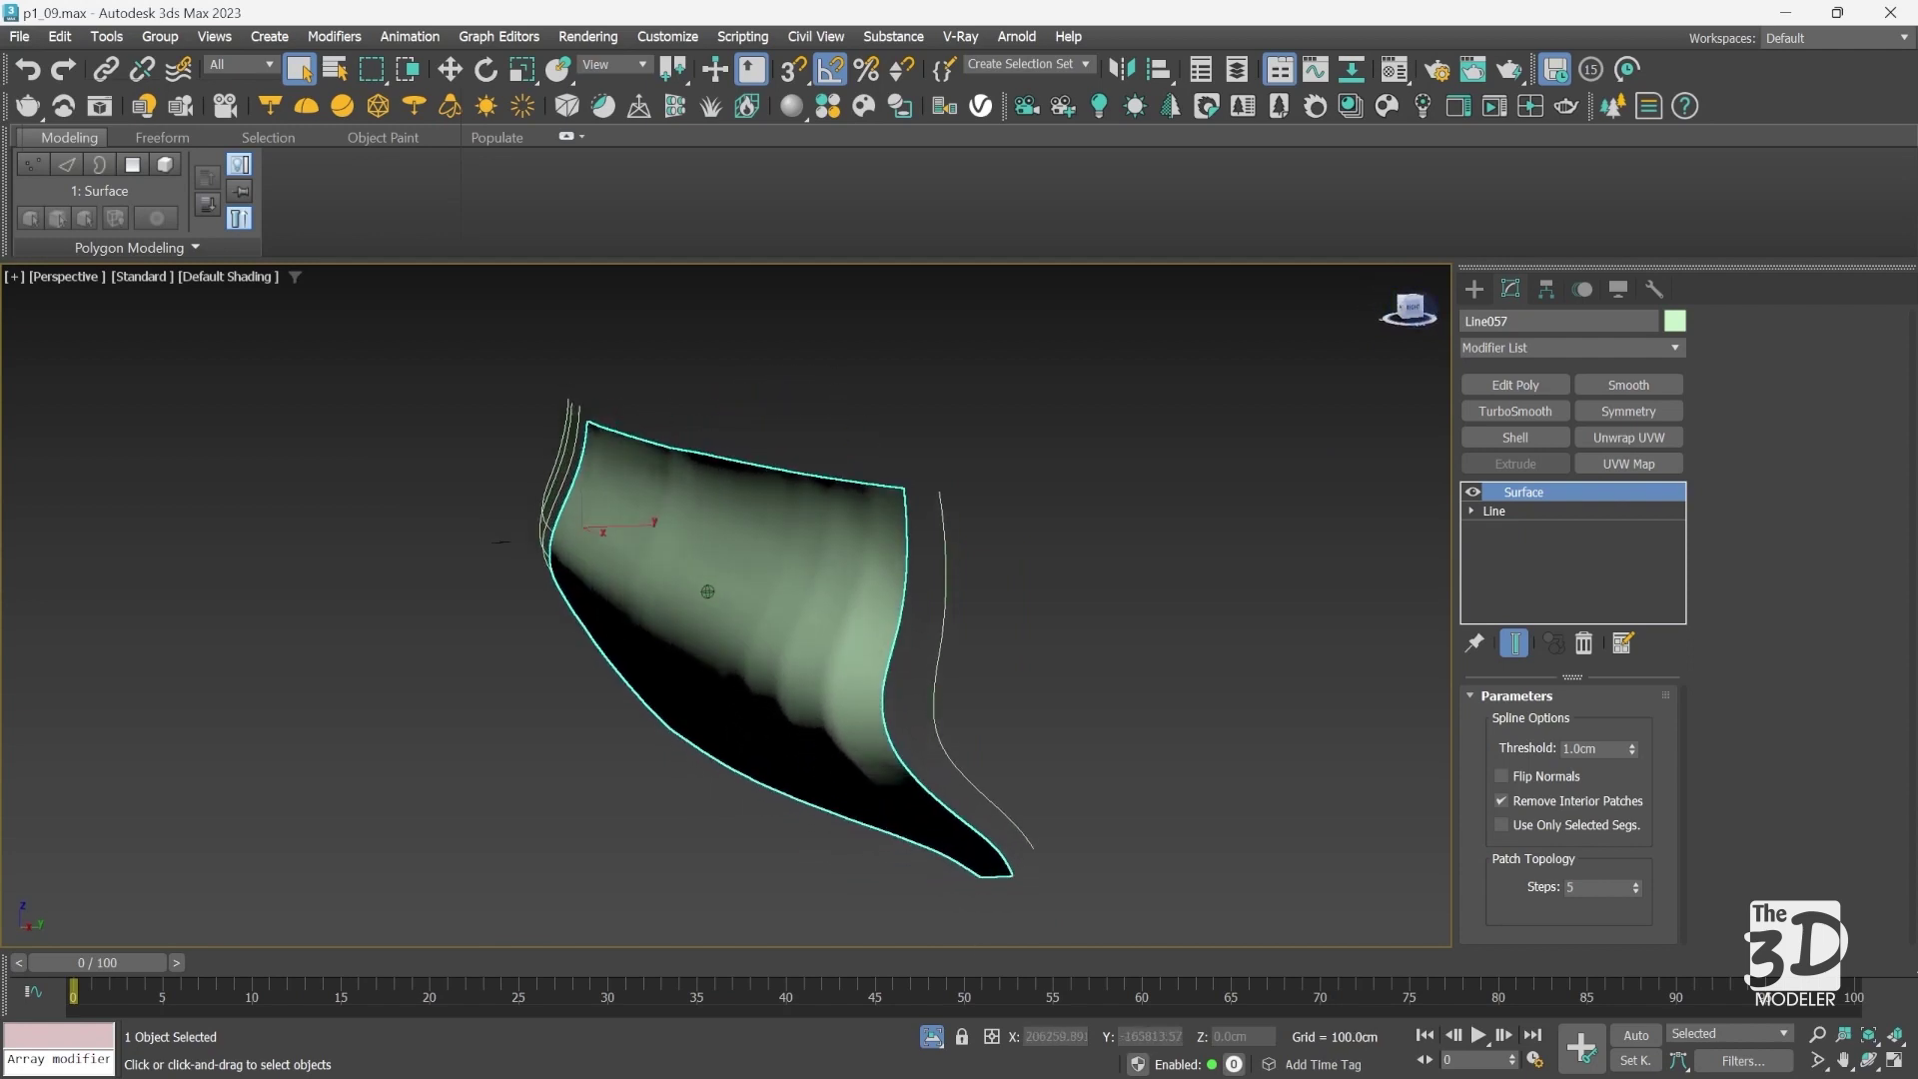
mouse_move(699, 420)
middle_mouse_down("alt")
mouse_move(253, 301)
mouse_move(7, 299)
middle_mouse_up("alt")
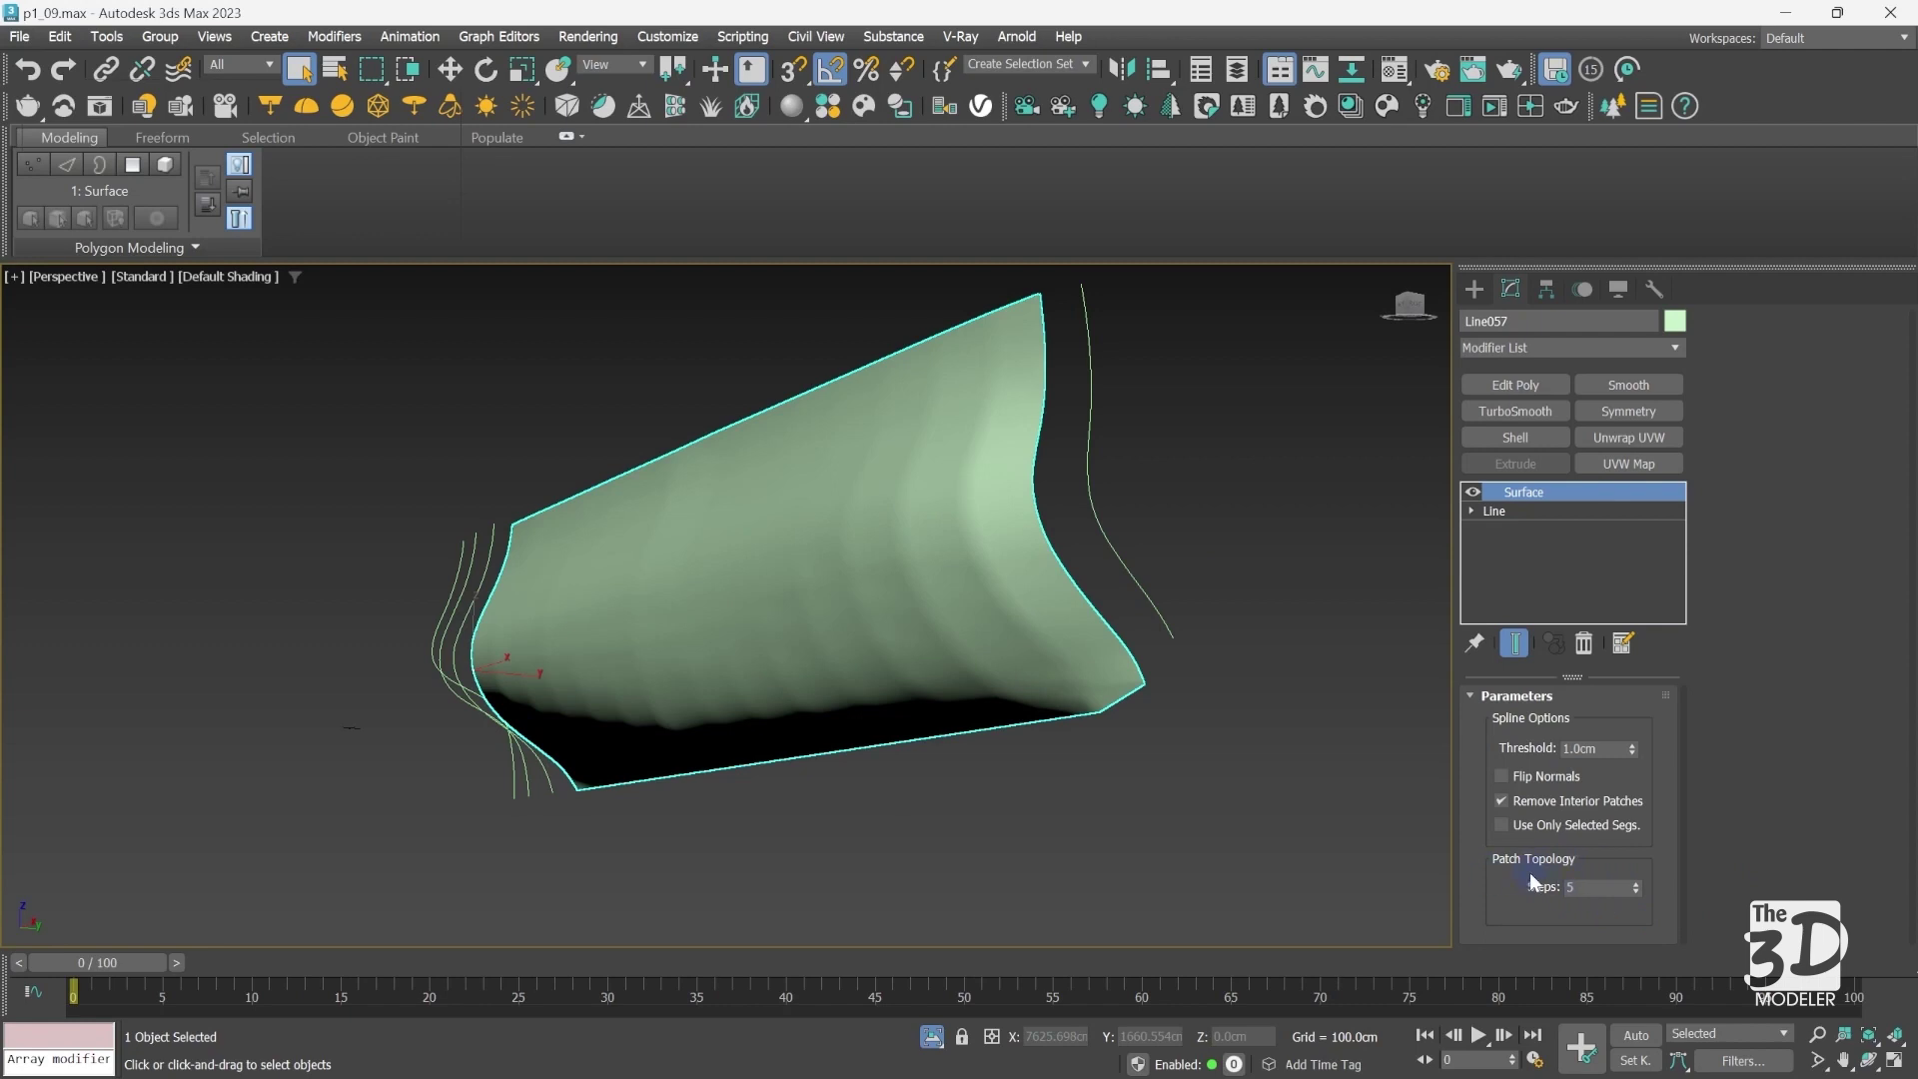
double_click(1593, 886)
type("0")
key("Return")
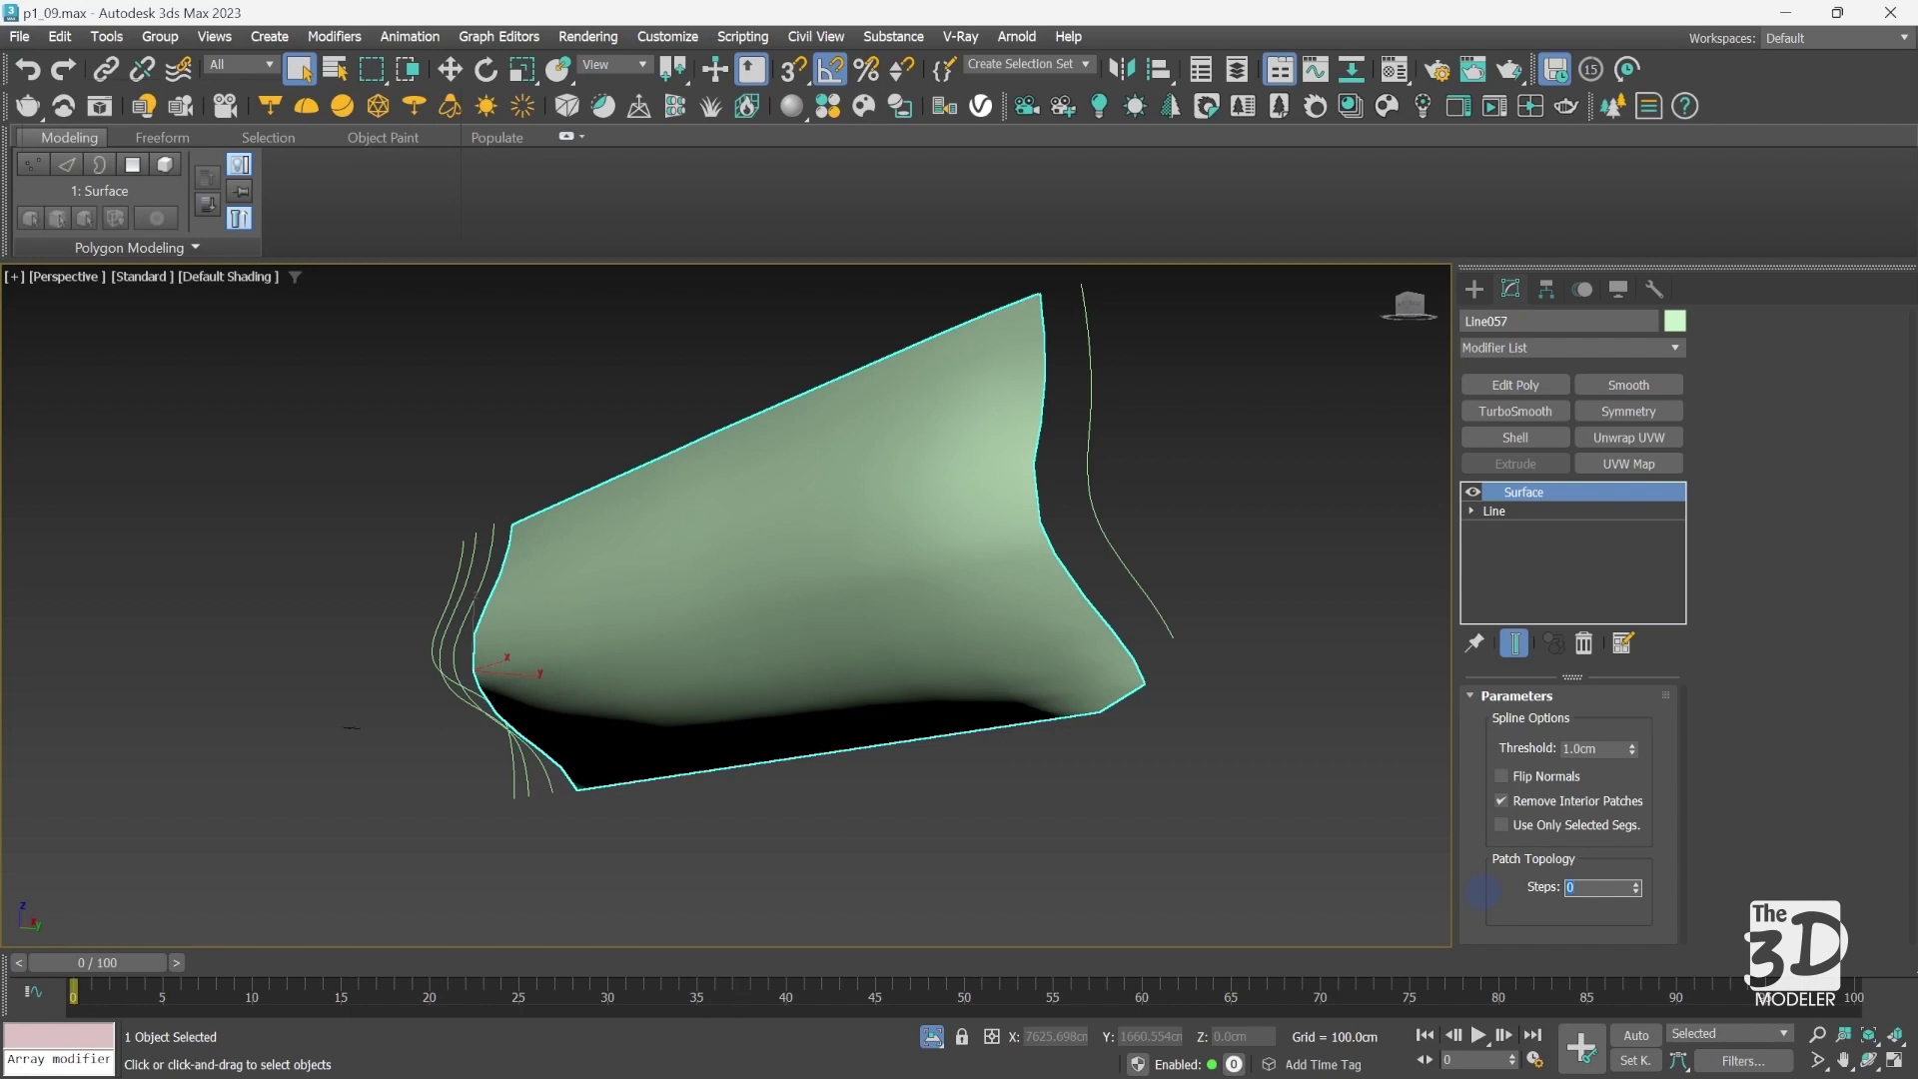
left_click(1478, 886)
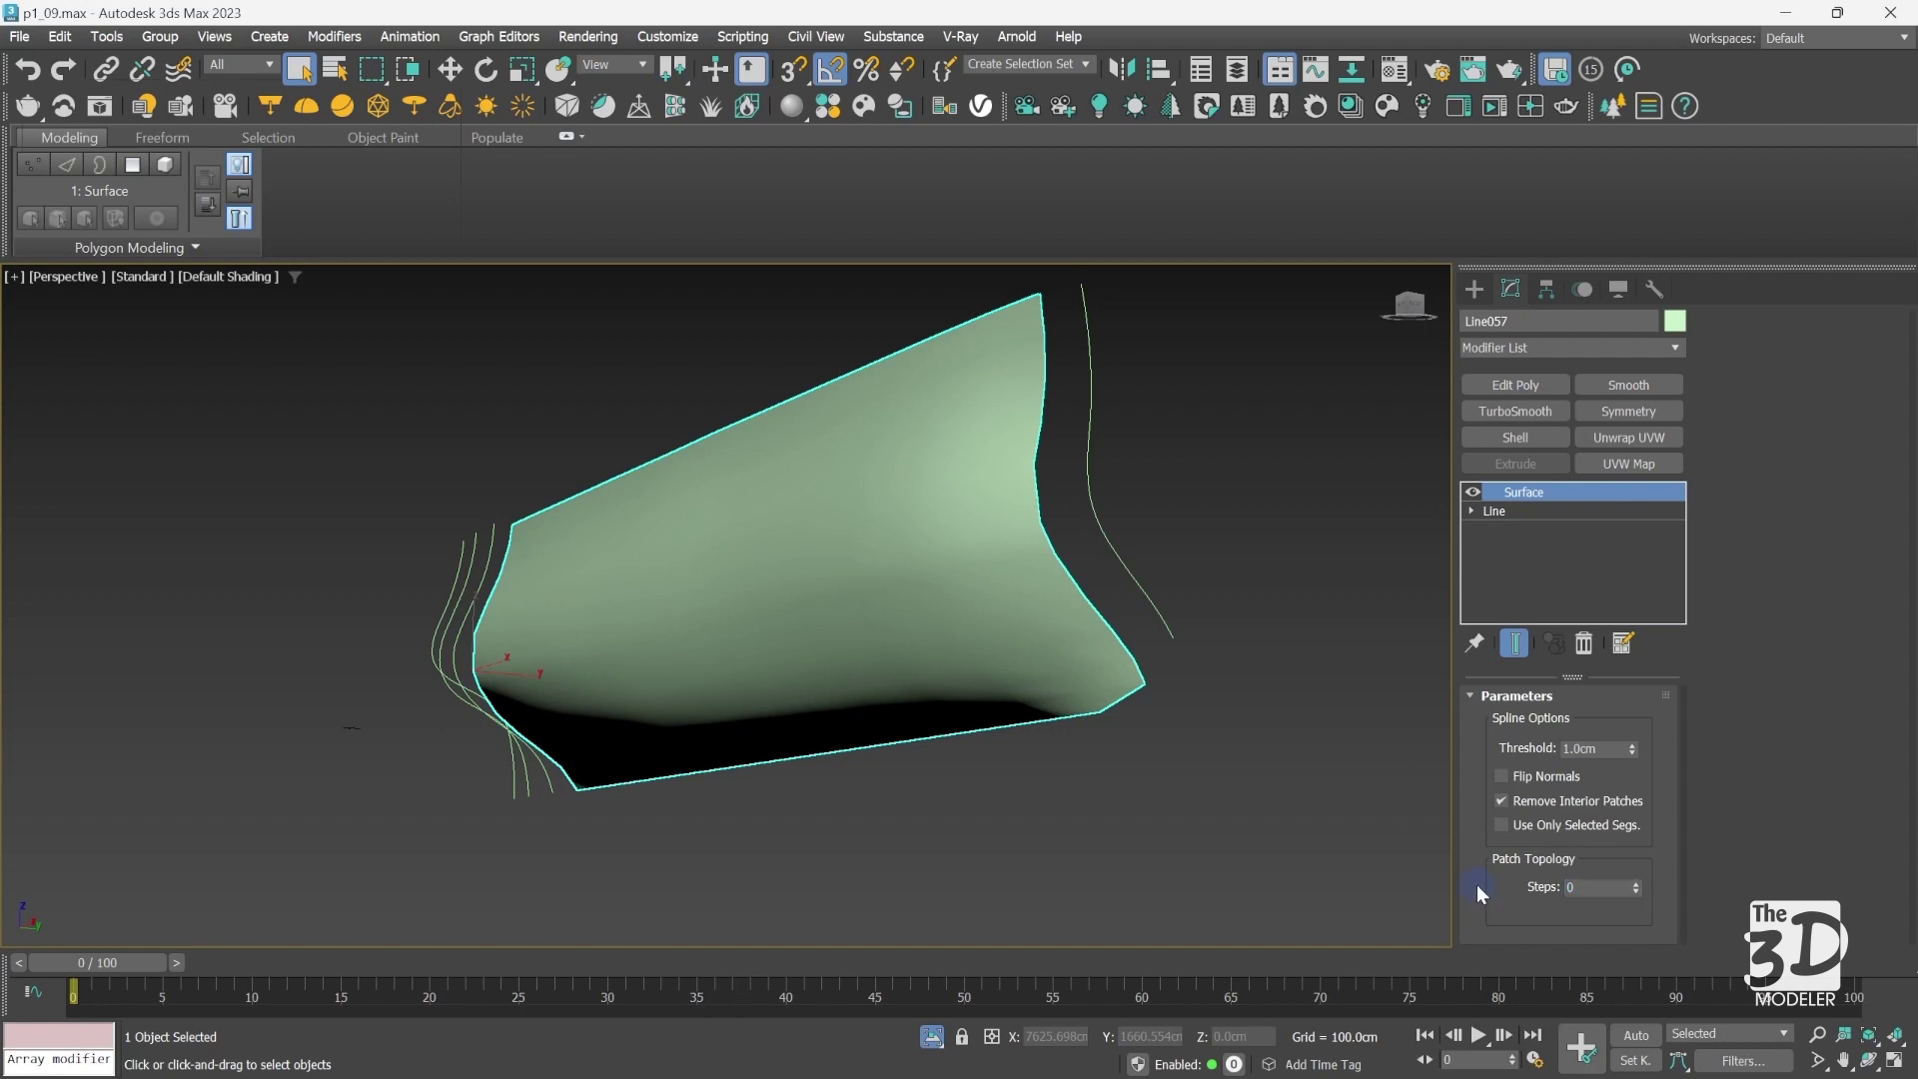
Step: Return to the Front view and select the detached shape made of the four outer section lines
mouse_move(1404, 297)
left_mouse_down()
mouse_move(25, 354)
mouse_move(59, 317)
left_mouse_up()
left_click(1404, 297)
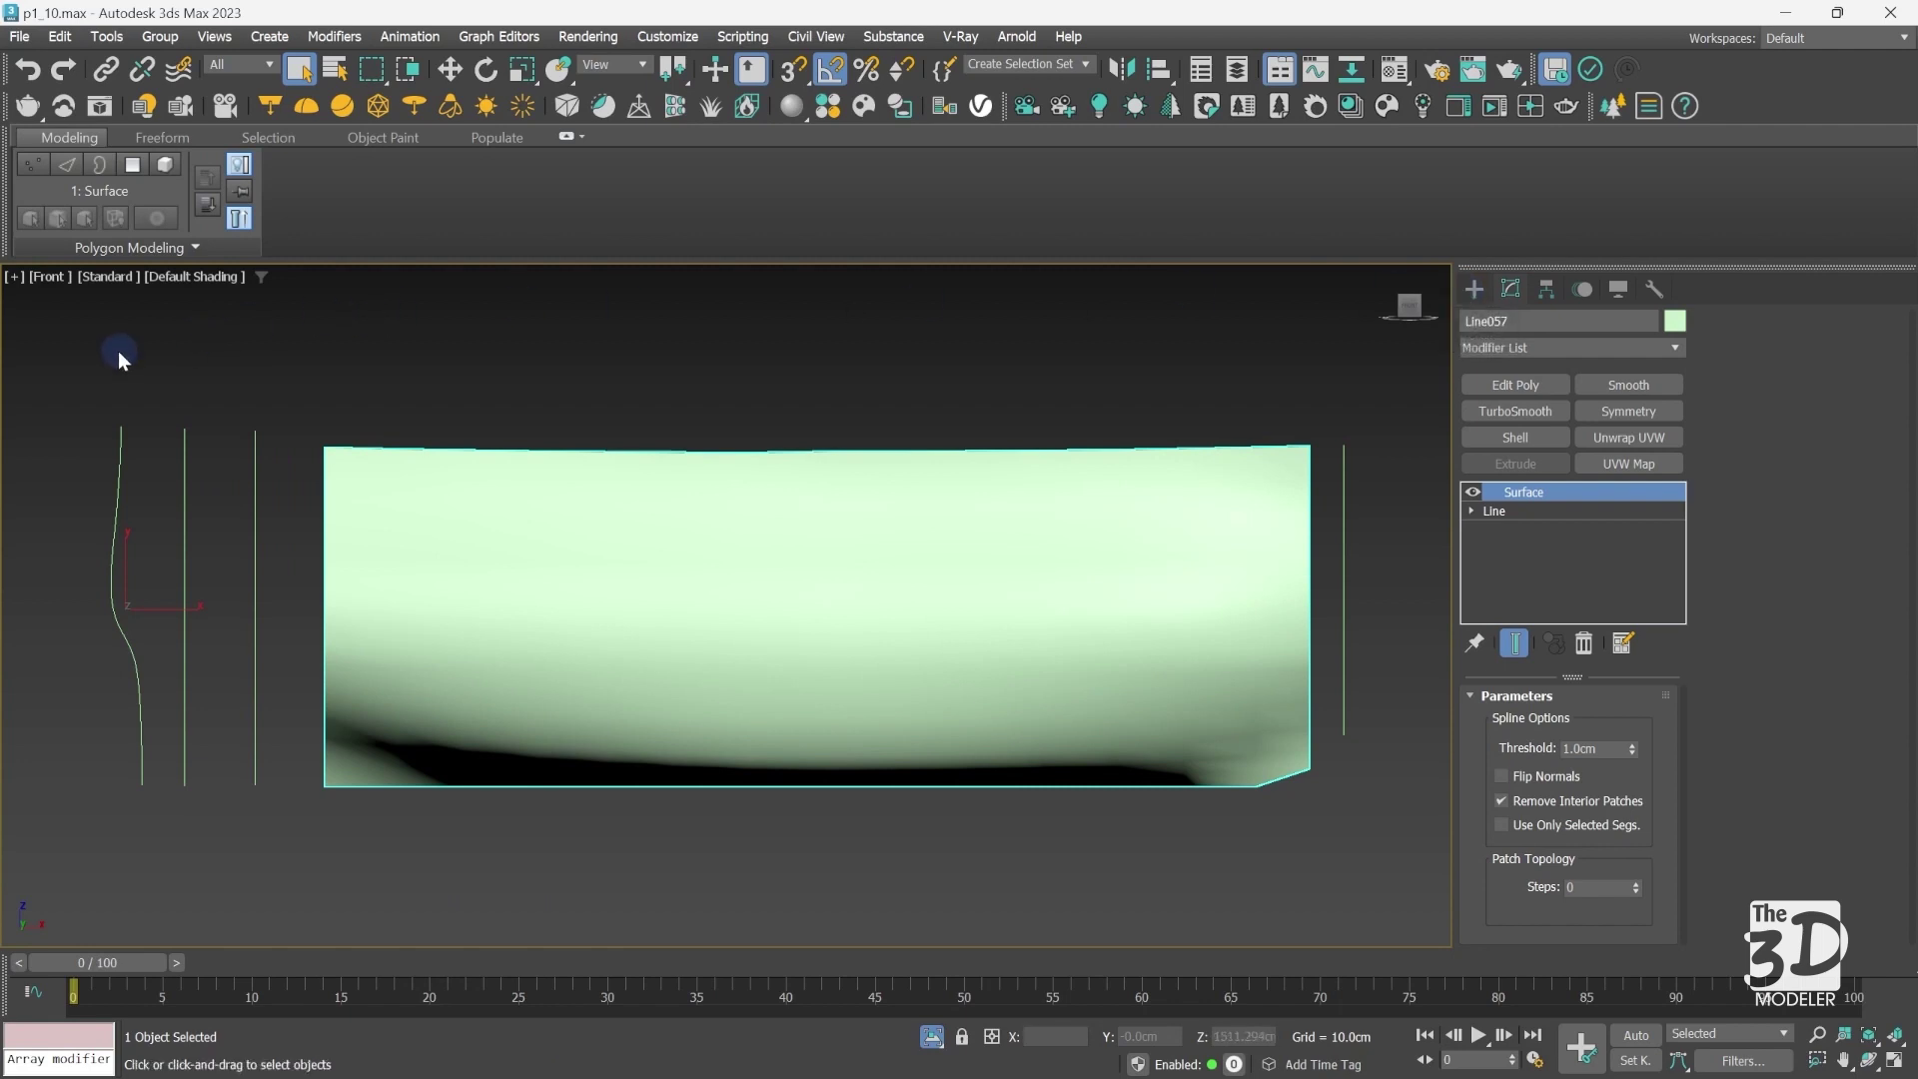
left_click(255, 470)
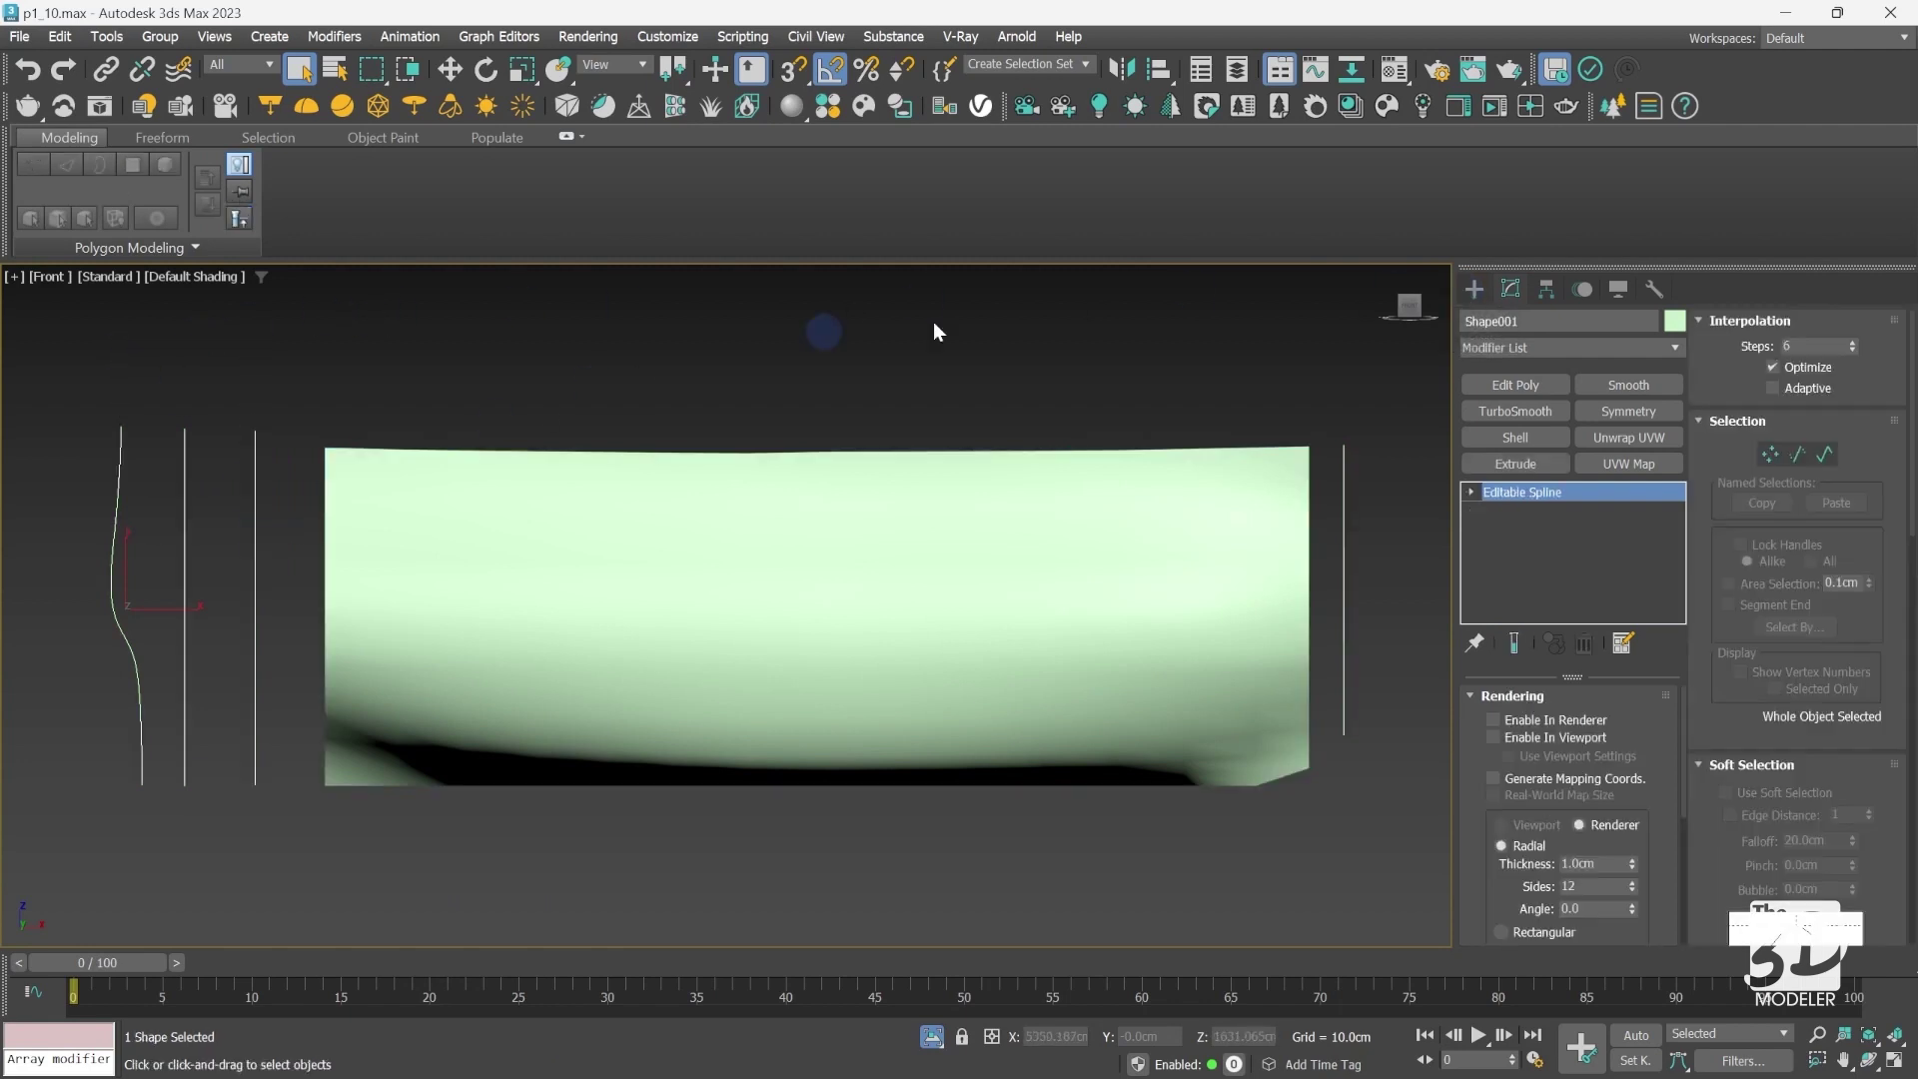
Step: Detach the single section line beyond the right end of the main surface from Shape001 as a separate shape named Shape002
left_click(1827, 453)
left_click_drag(1291, 390, 1399, 737)
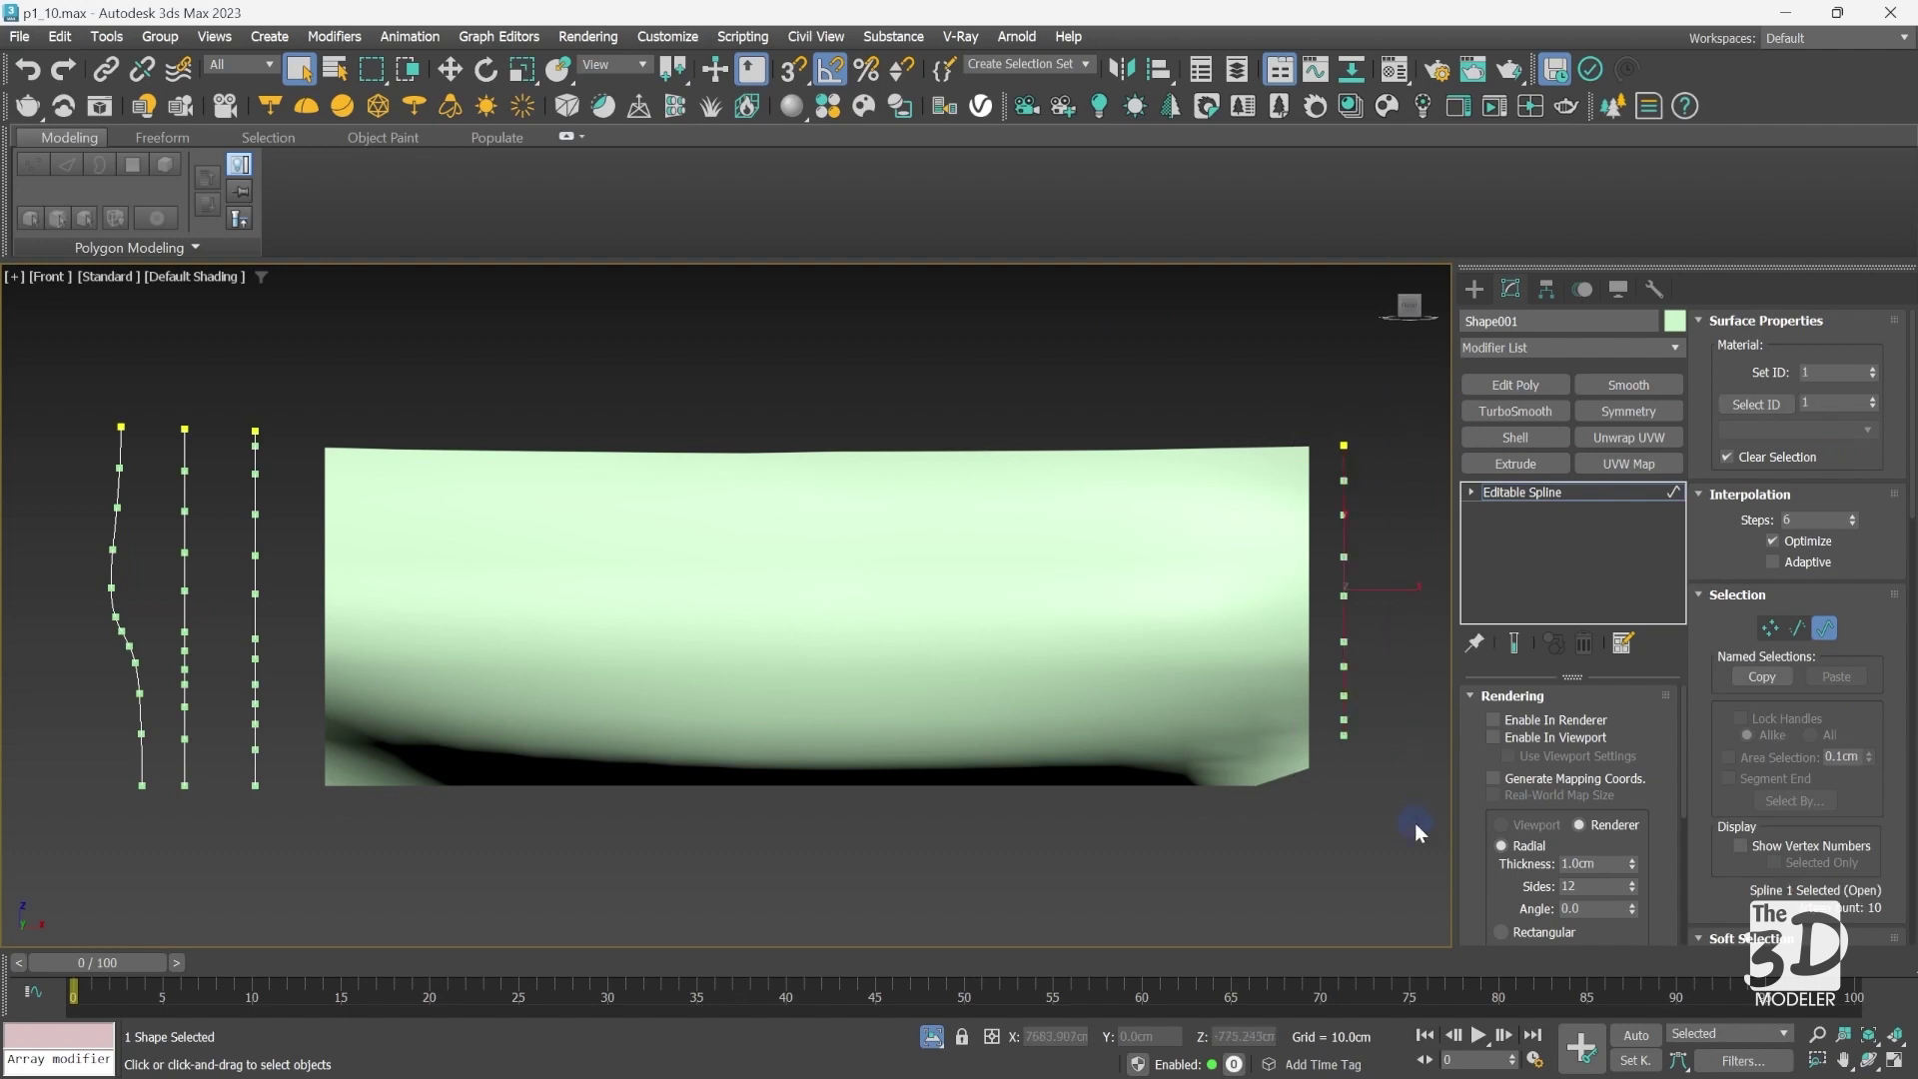
scroll(1788, 620, "down", 5)
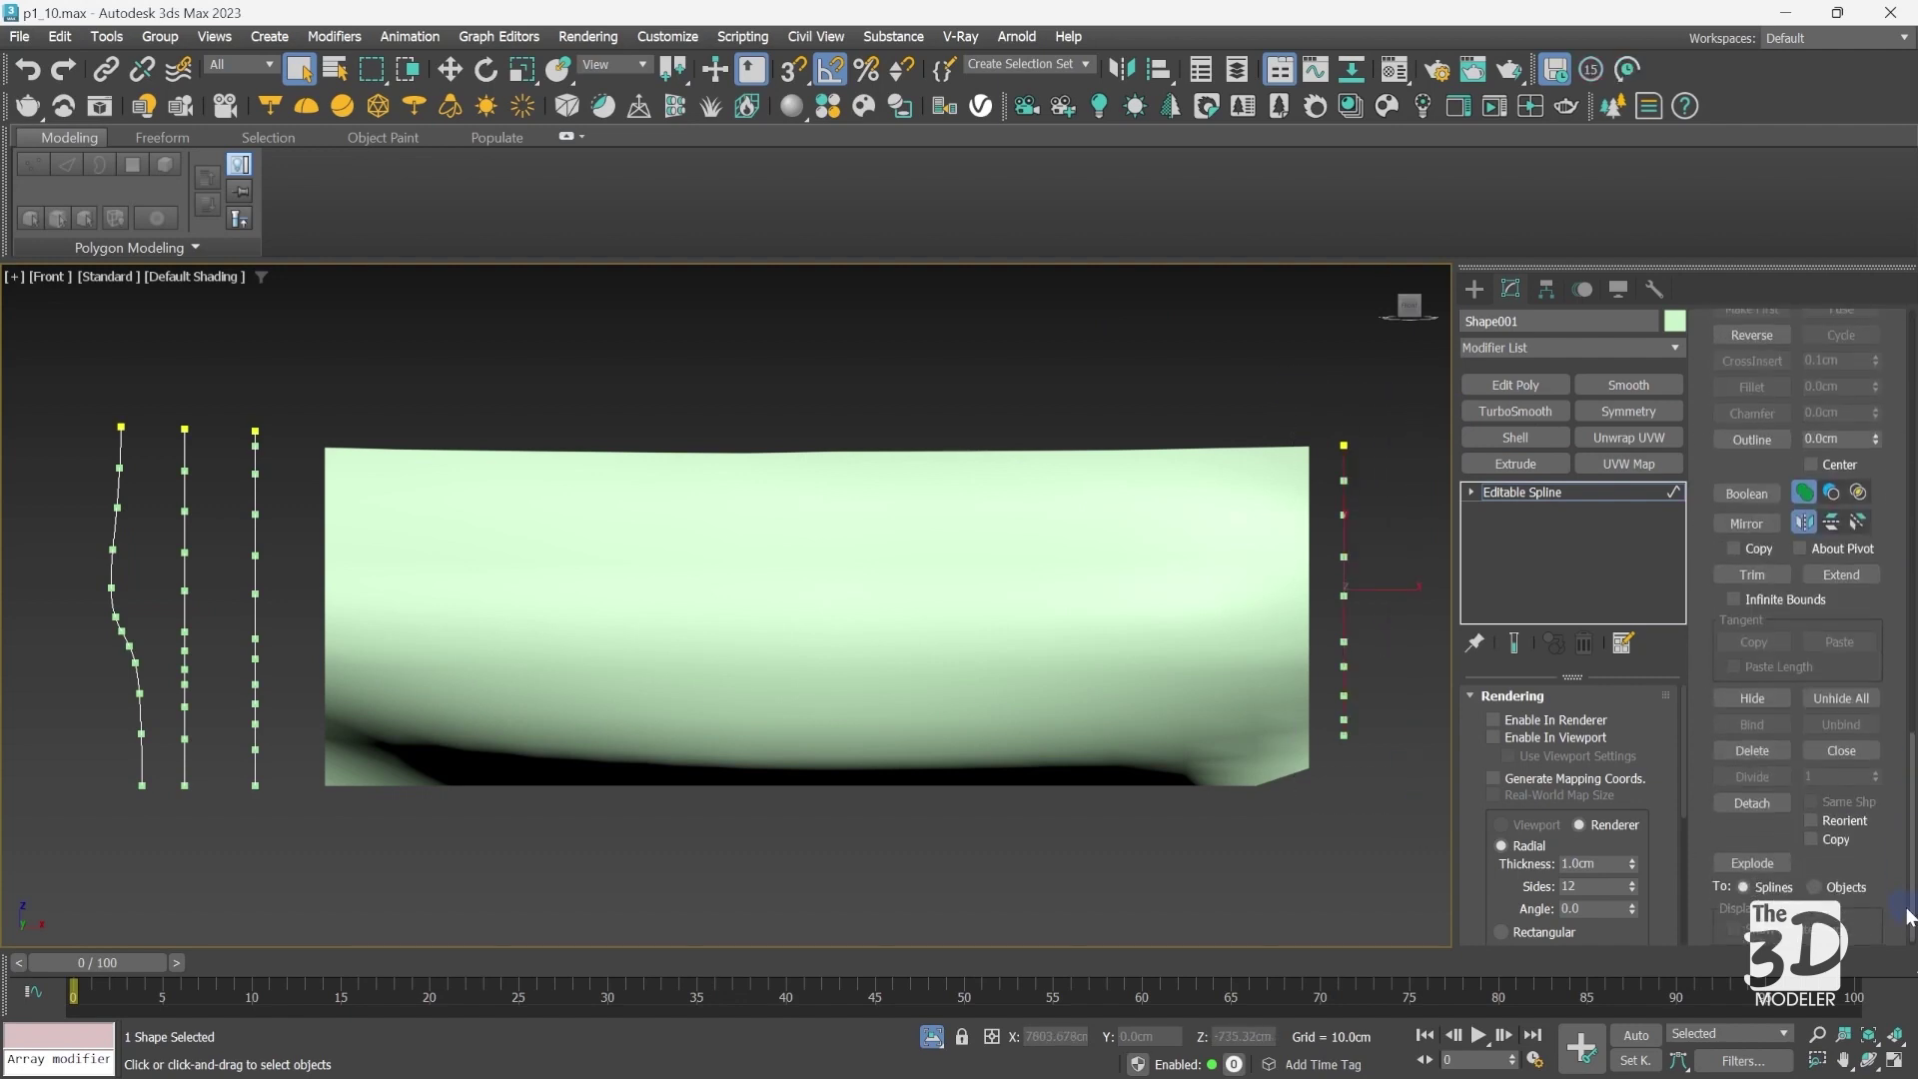
left_click(1749, 803)
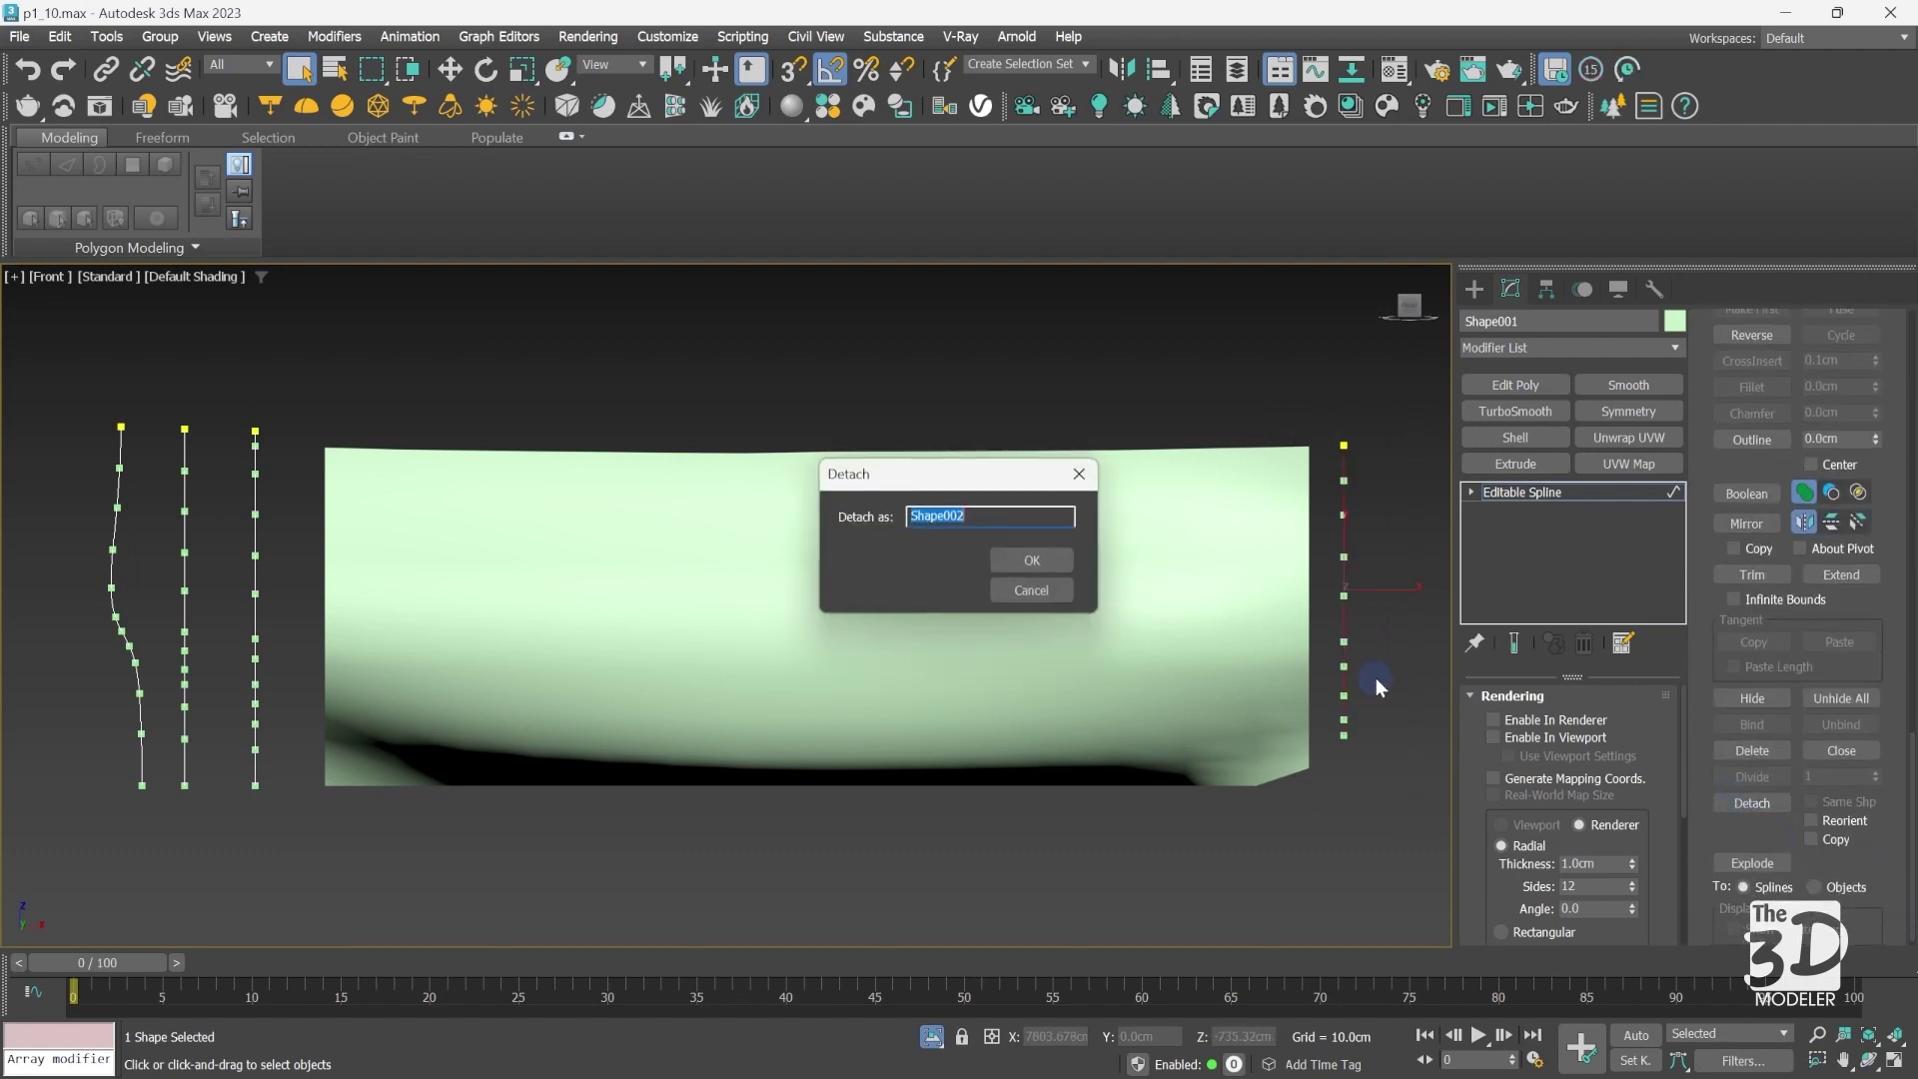
left_click(1034, 561)
left_click_drag(1910, 839, 1904, 291)
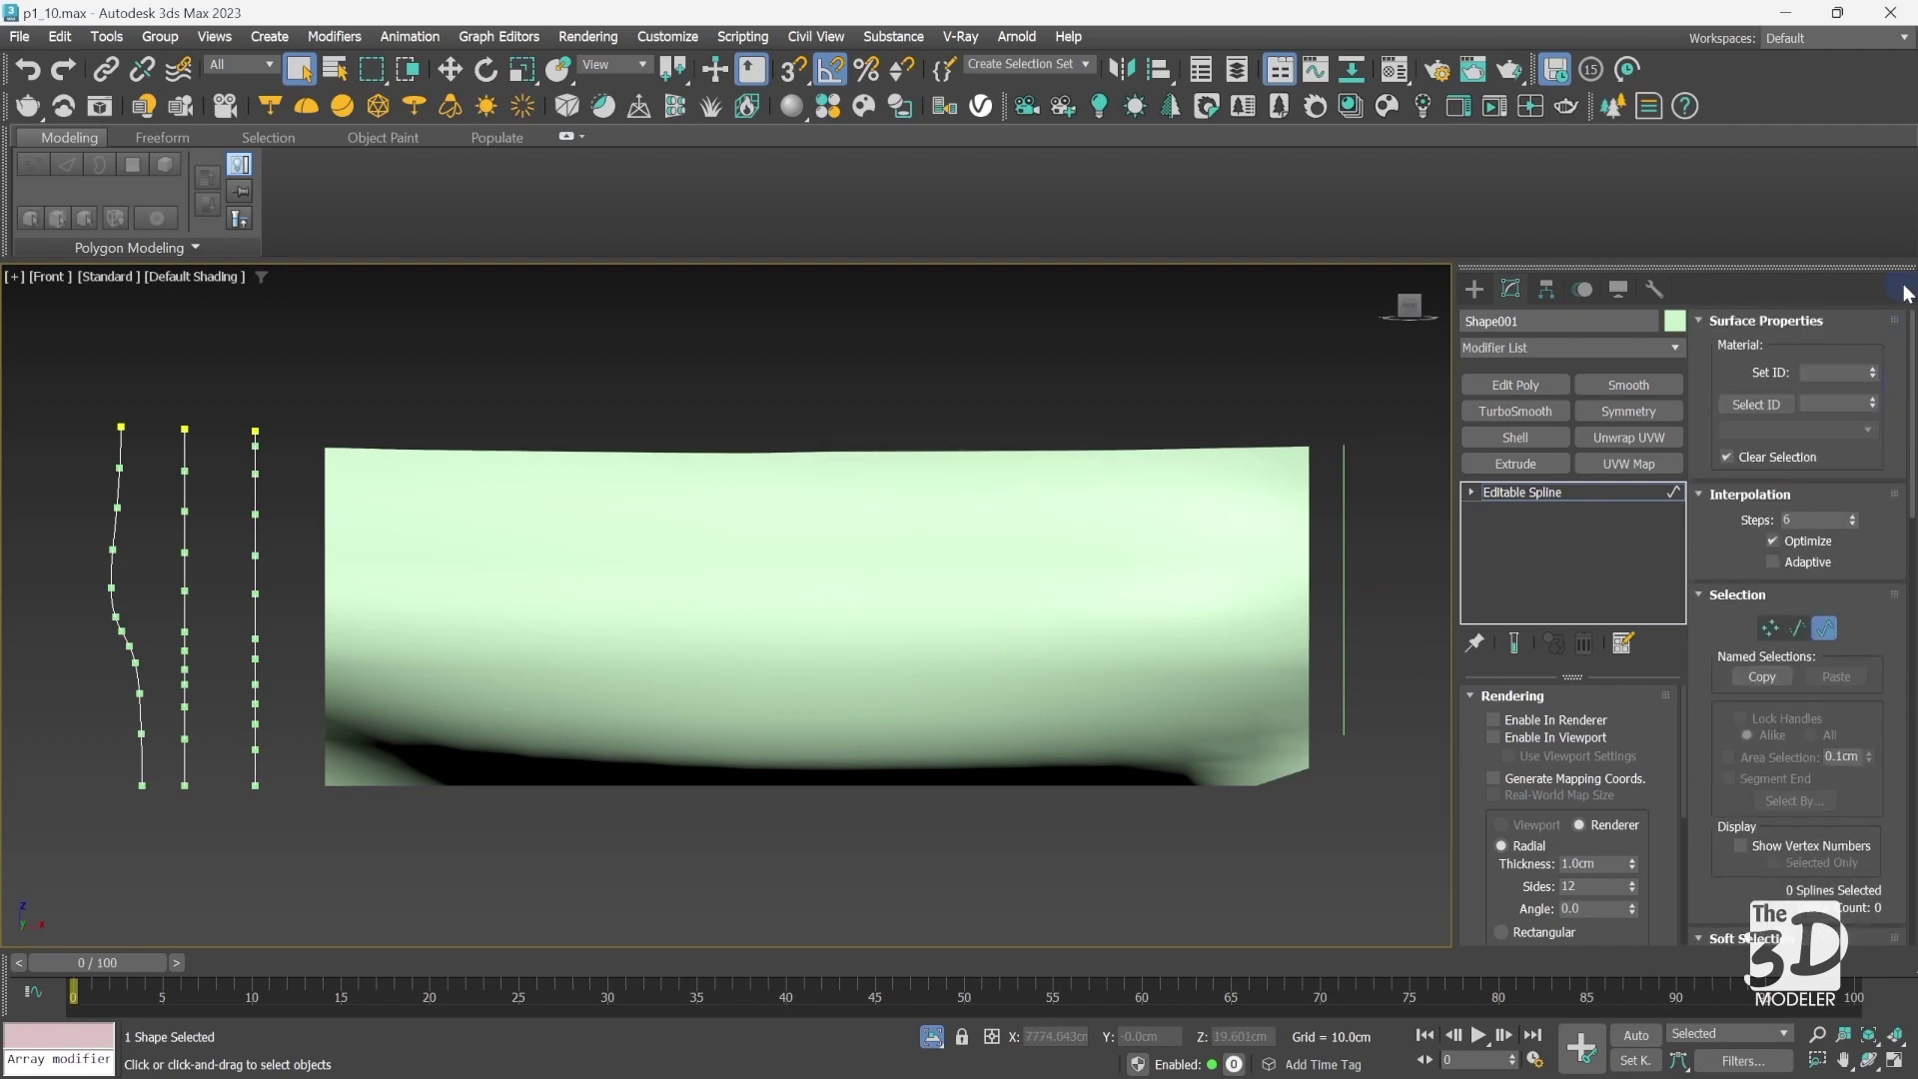
Step: Select the three remaining section lines of Shape001 and compare their vertex counts
left_click_drag(27, 386, 315, 799)
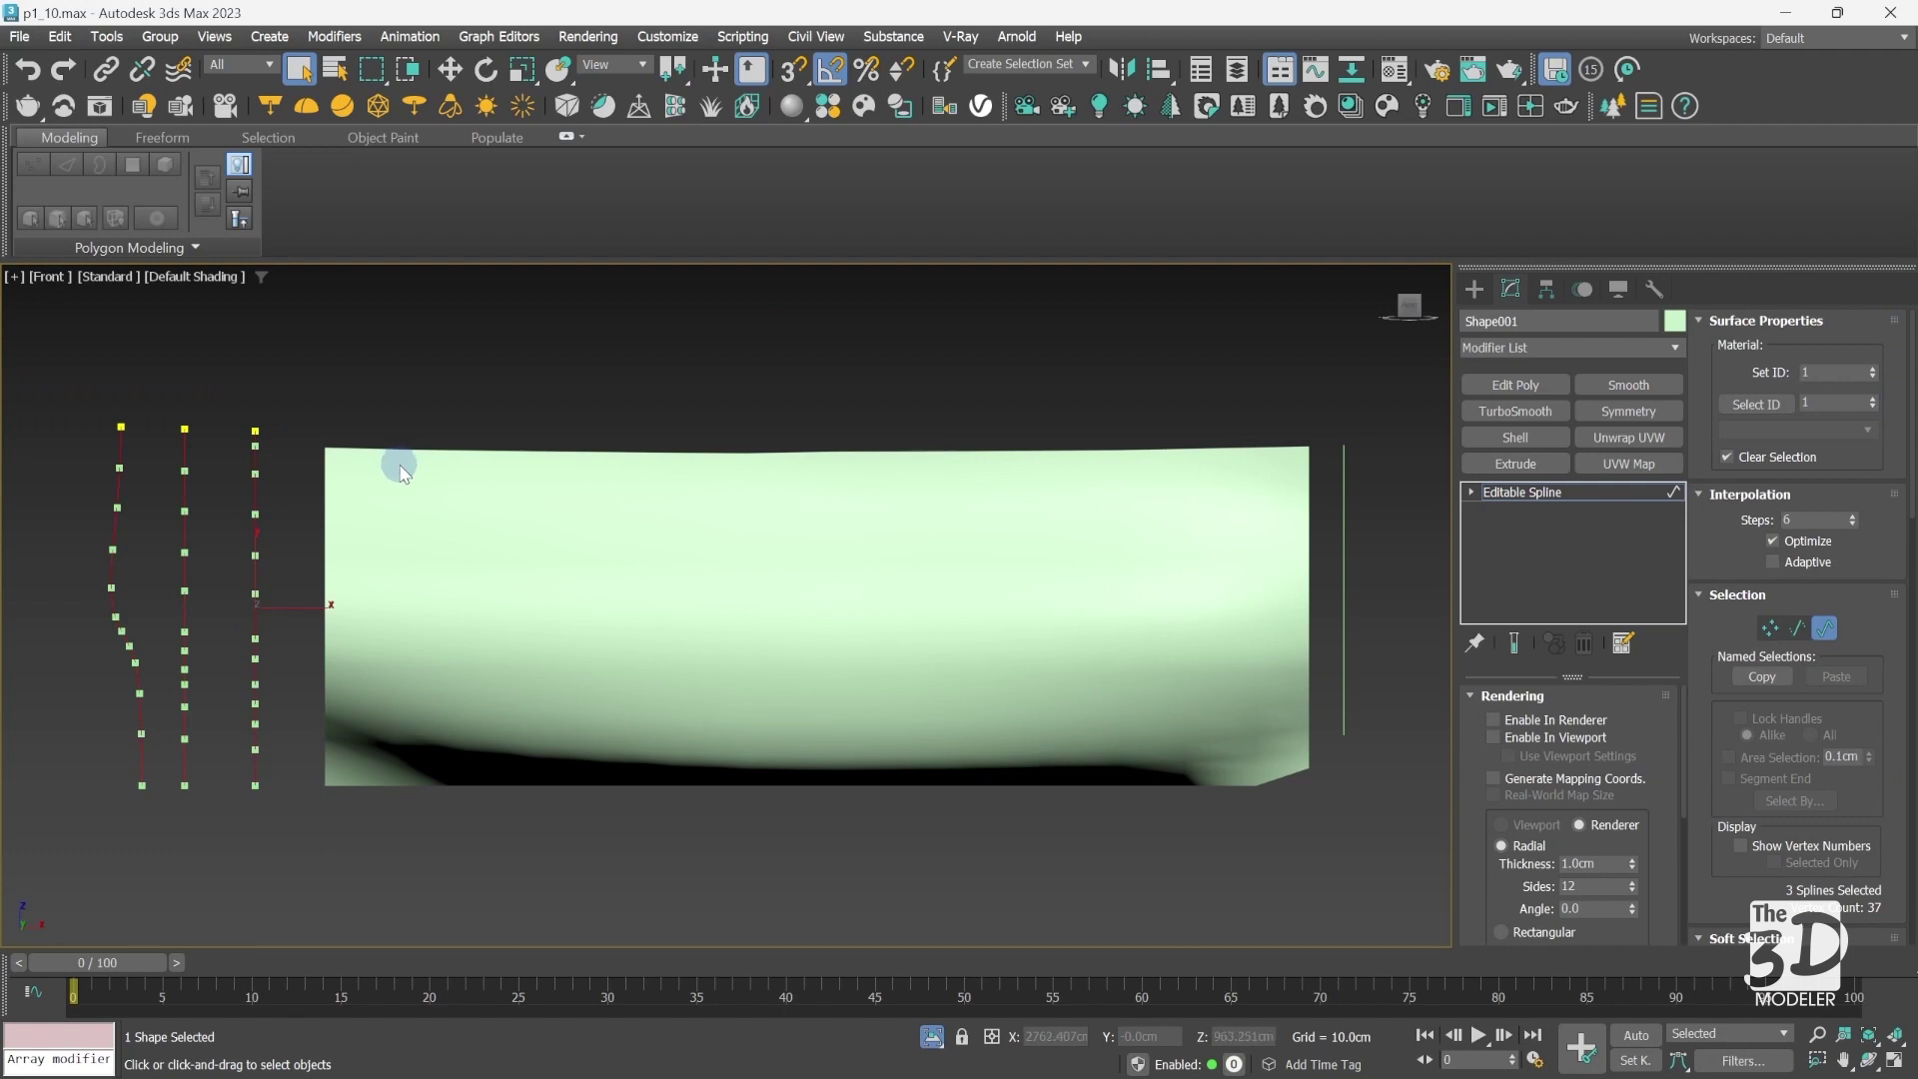
left_click(1764, 626)
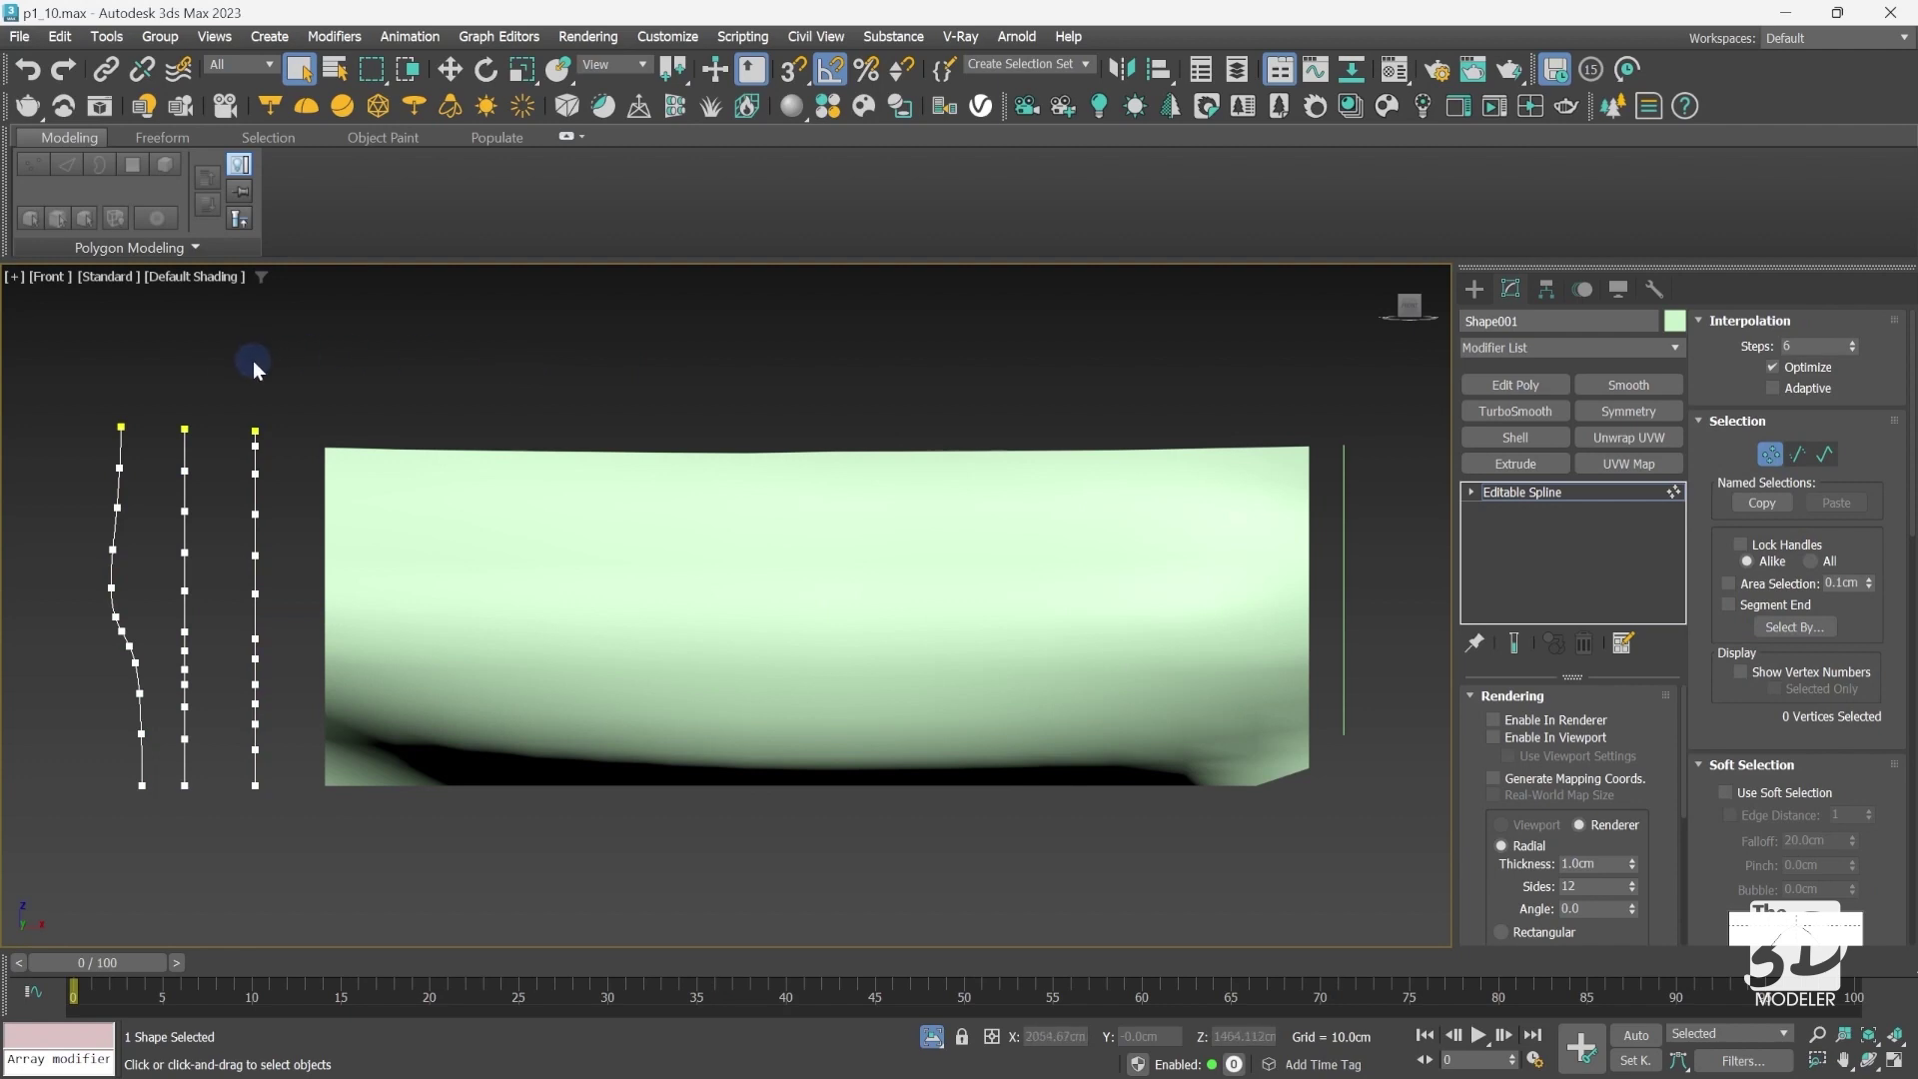
left_click_drag(225, 376, 313, 863)
left_click_drag(104, 813, 207, 400)
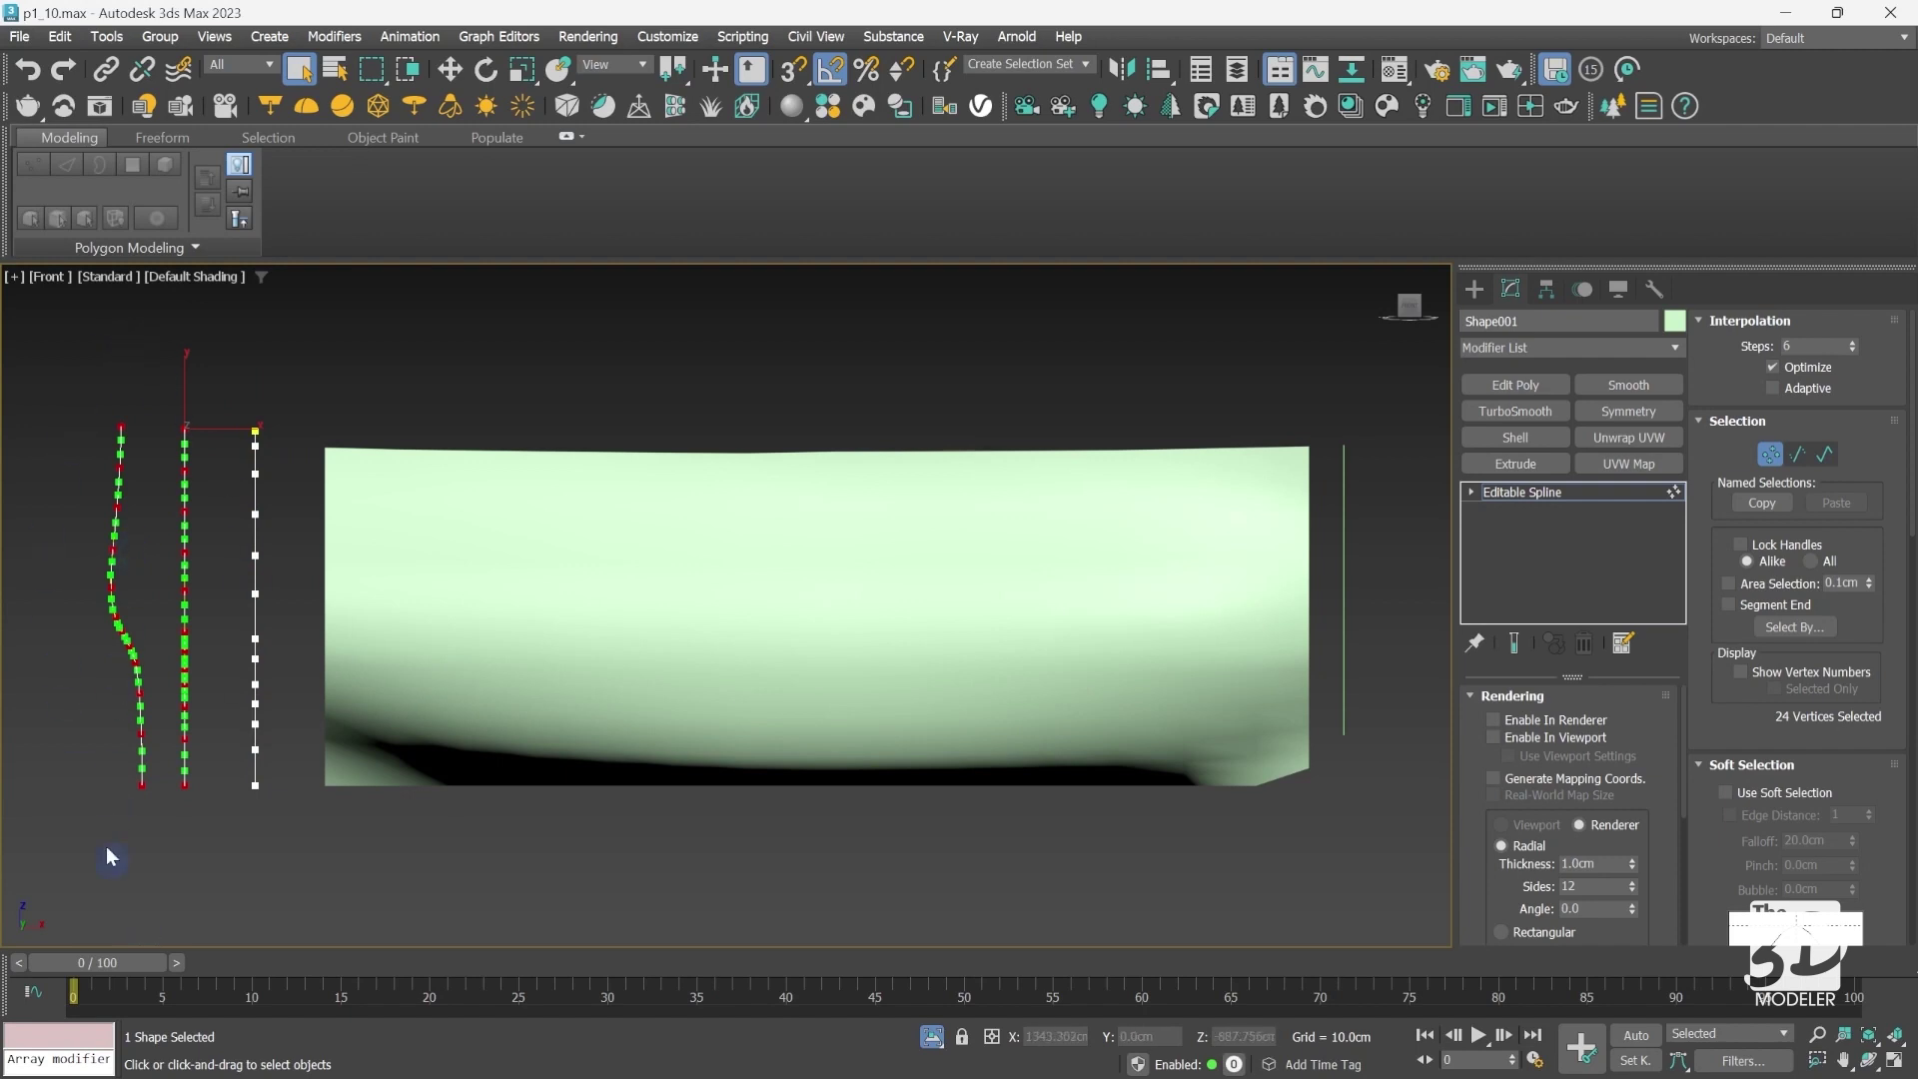
left_click(63, 652)
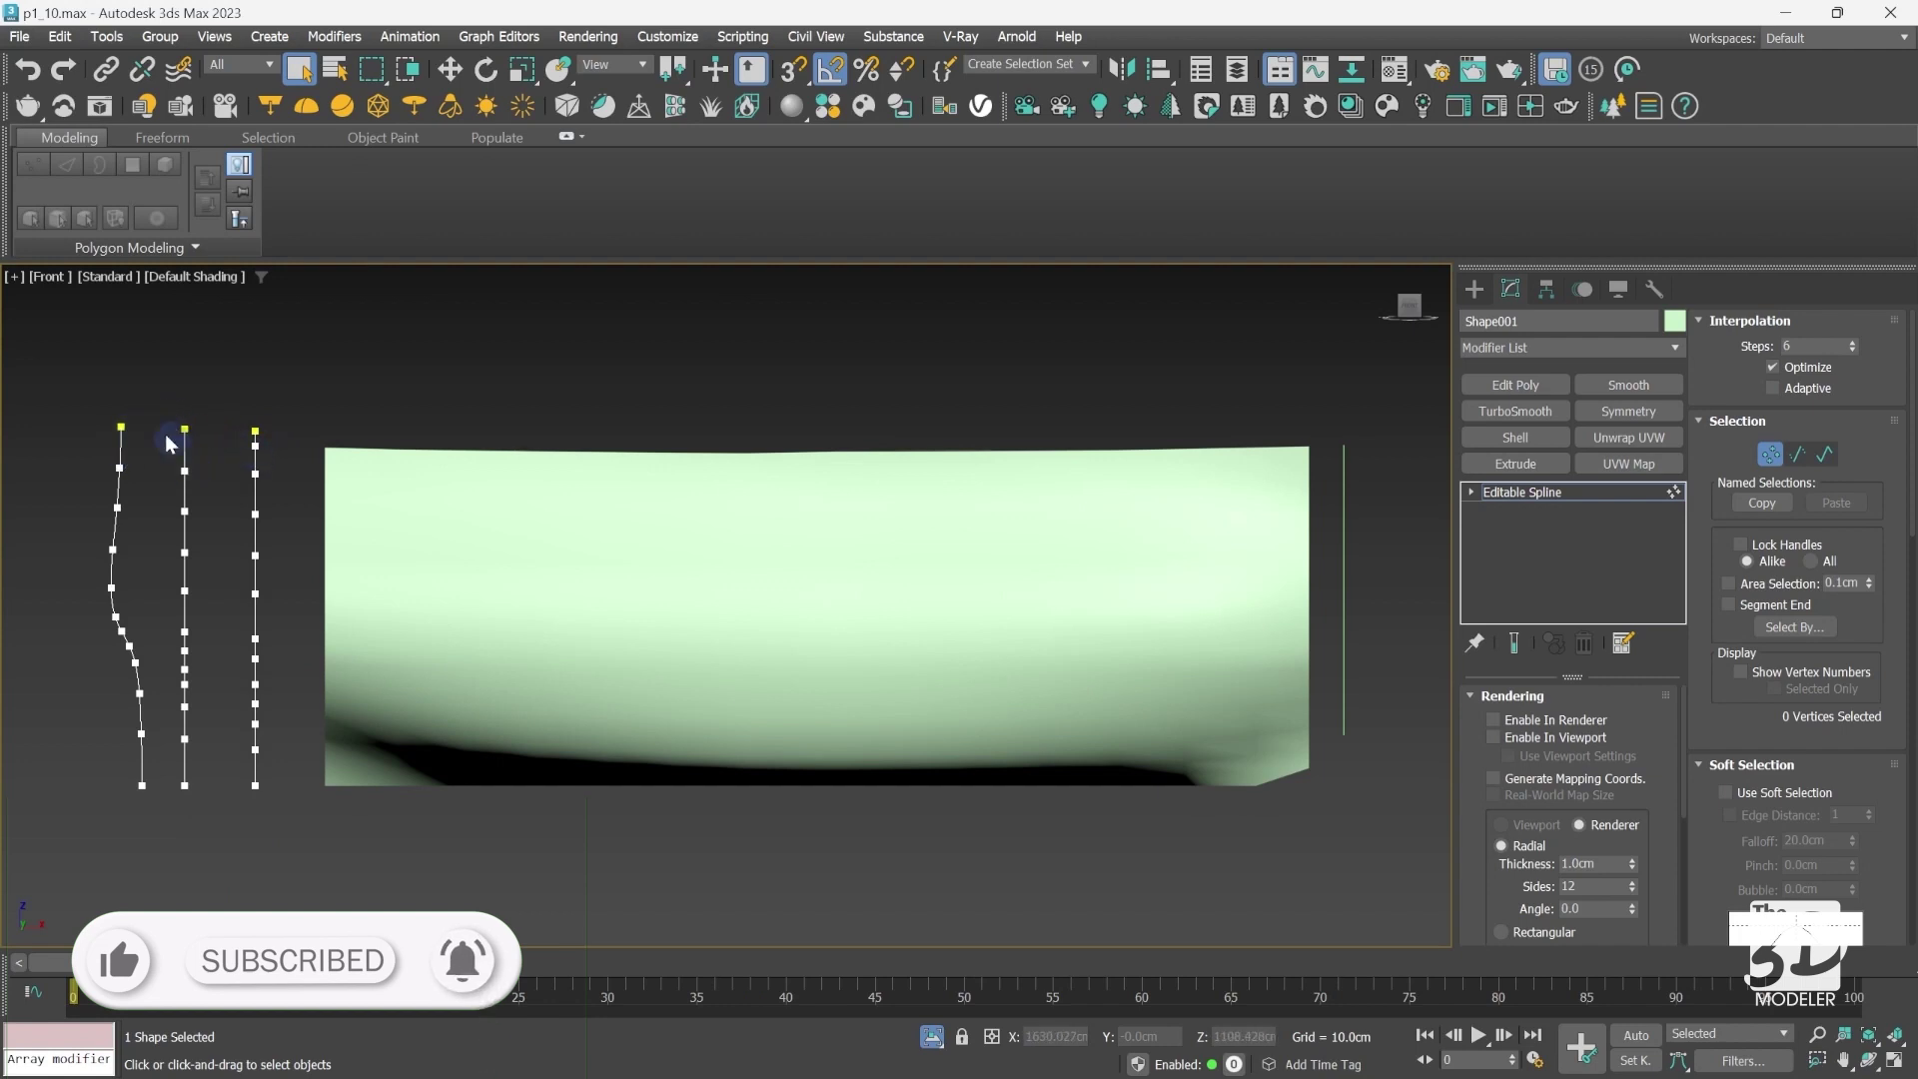
Step: Refine the two outermost section lines by inserting one vertex near the upper end of each, matching the third line
right_click(230, 397)
left_click(194, 488)
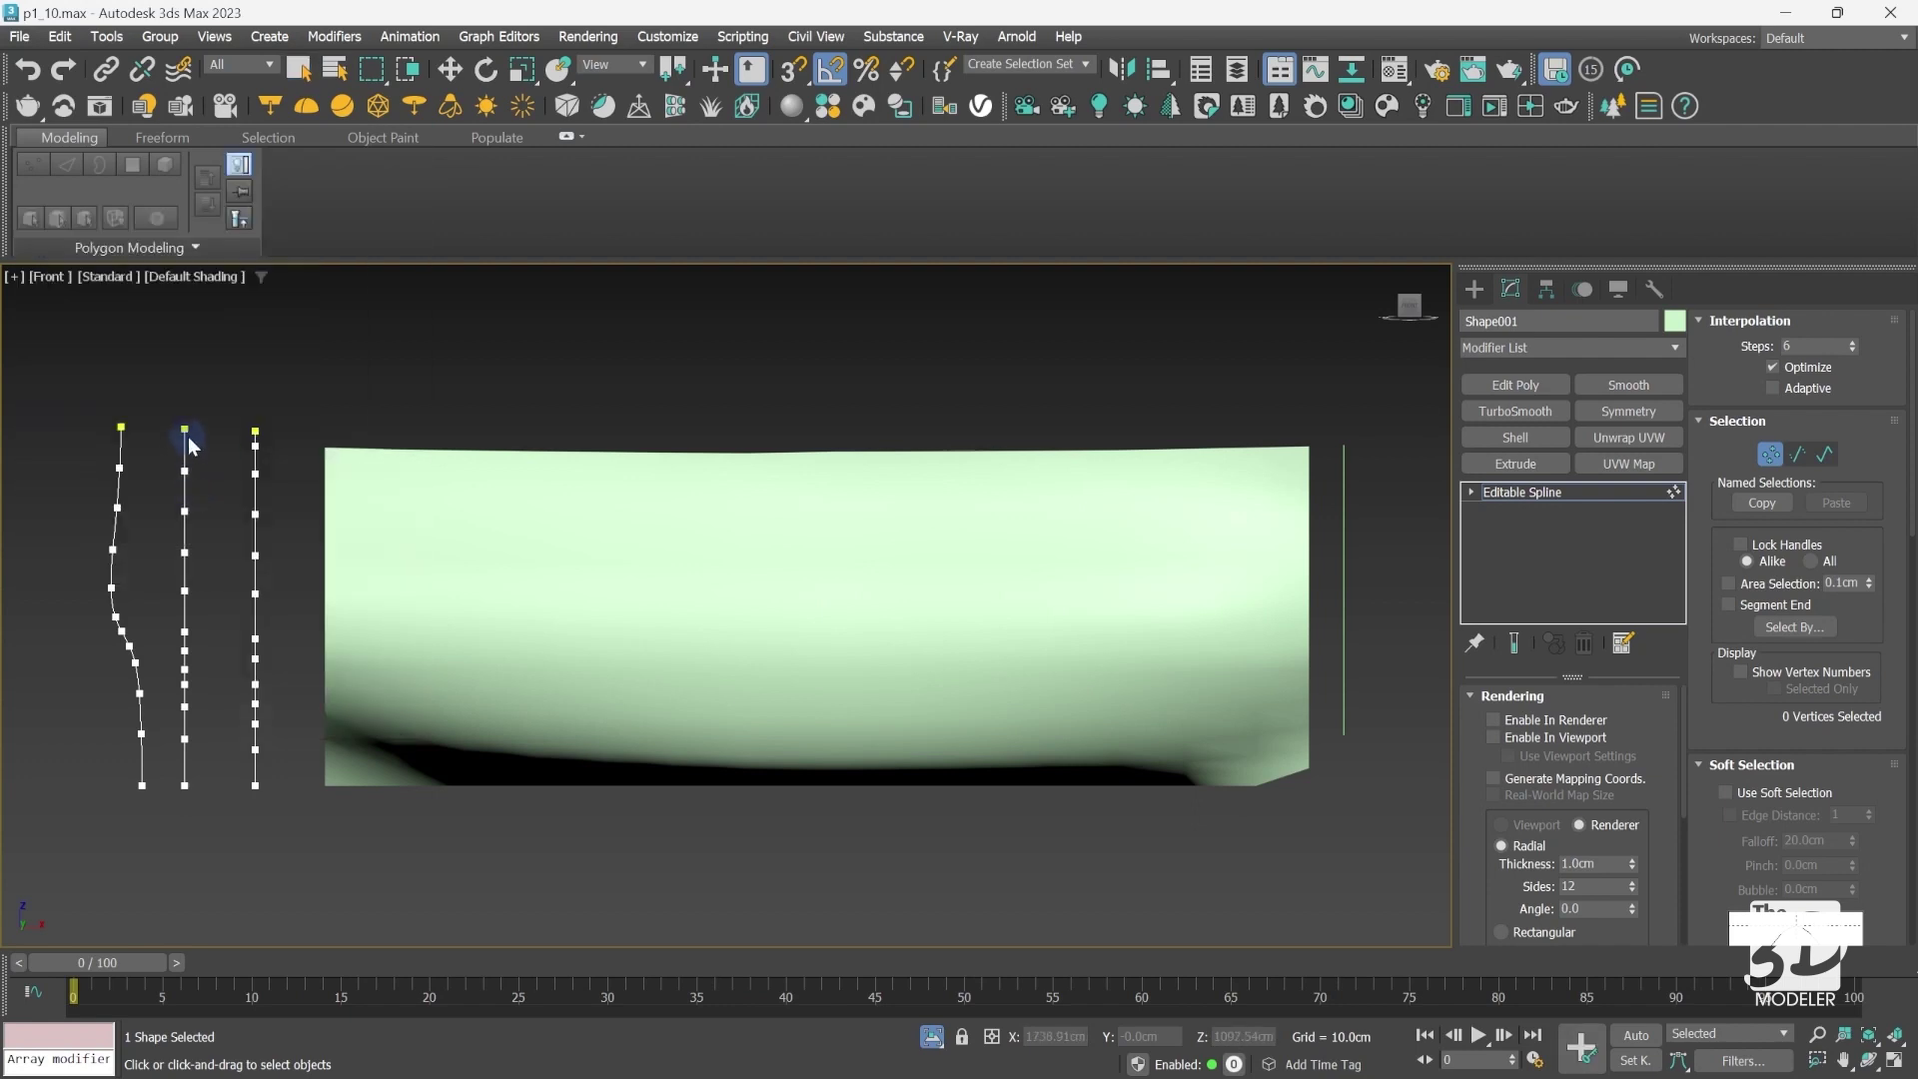
left_click(184, 440)
right_click(237, 387)
left_click(803, 351)
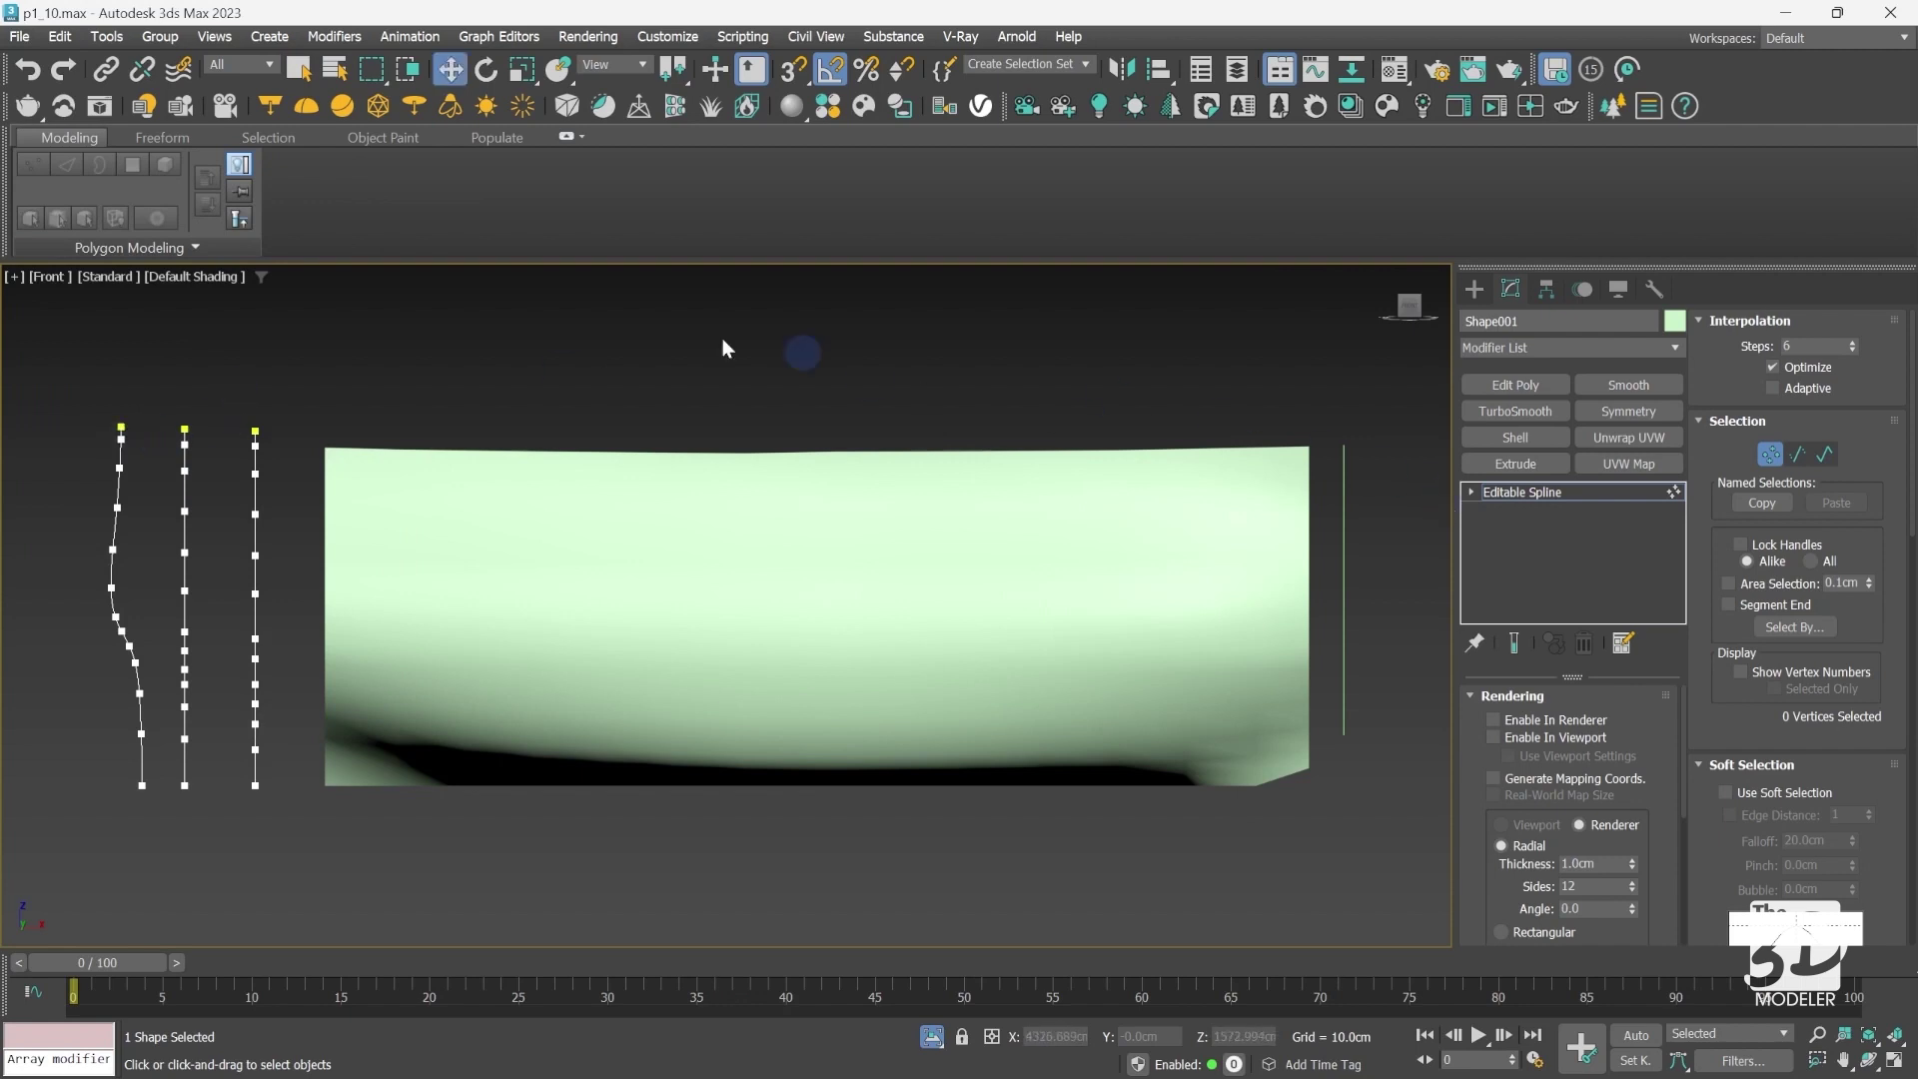
Step: Connect the three section lines of Shape001 in order with Cross Section, from the outermost line inward
left_click(224, 814)
left_click_drag(1706, 828, 1699, 363)
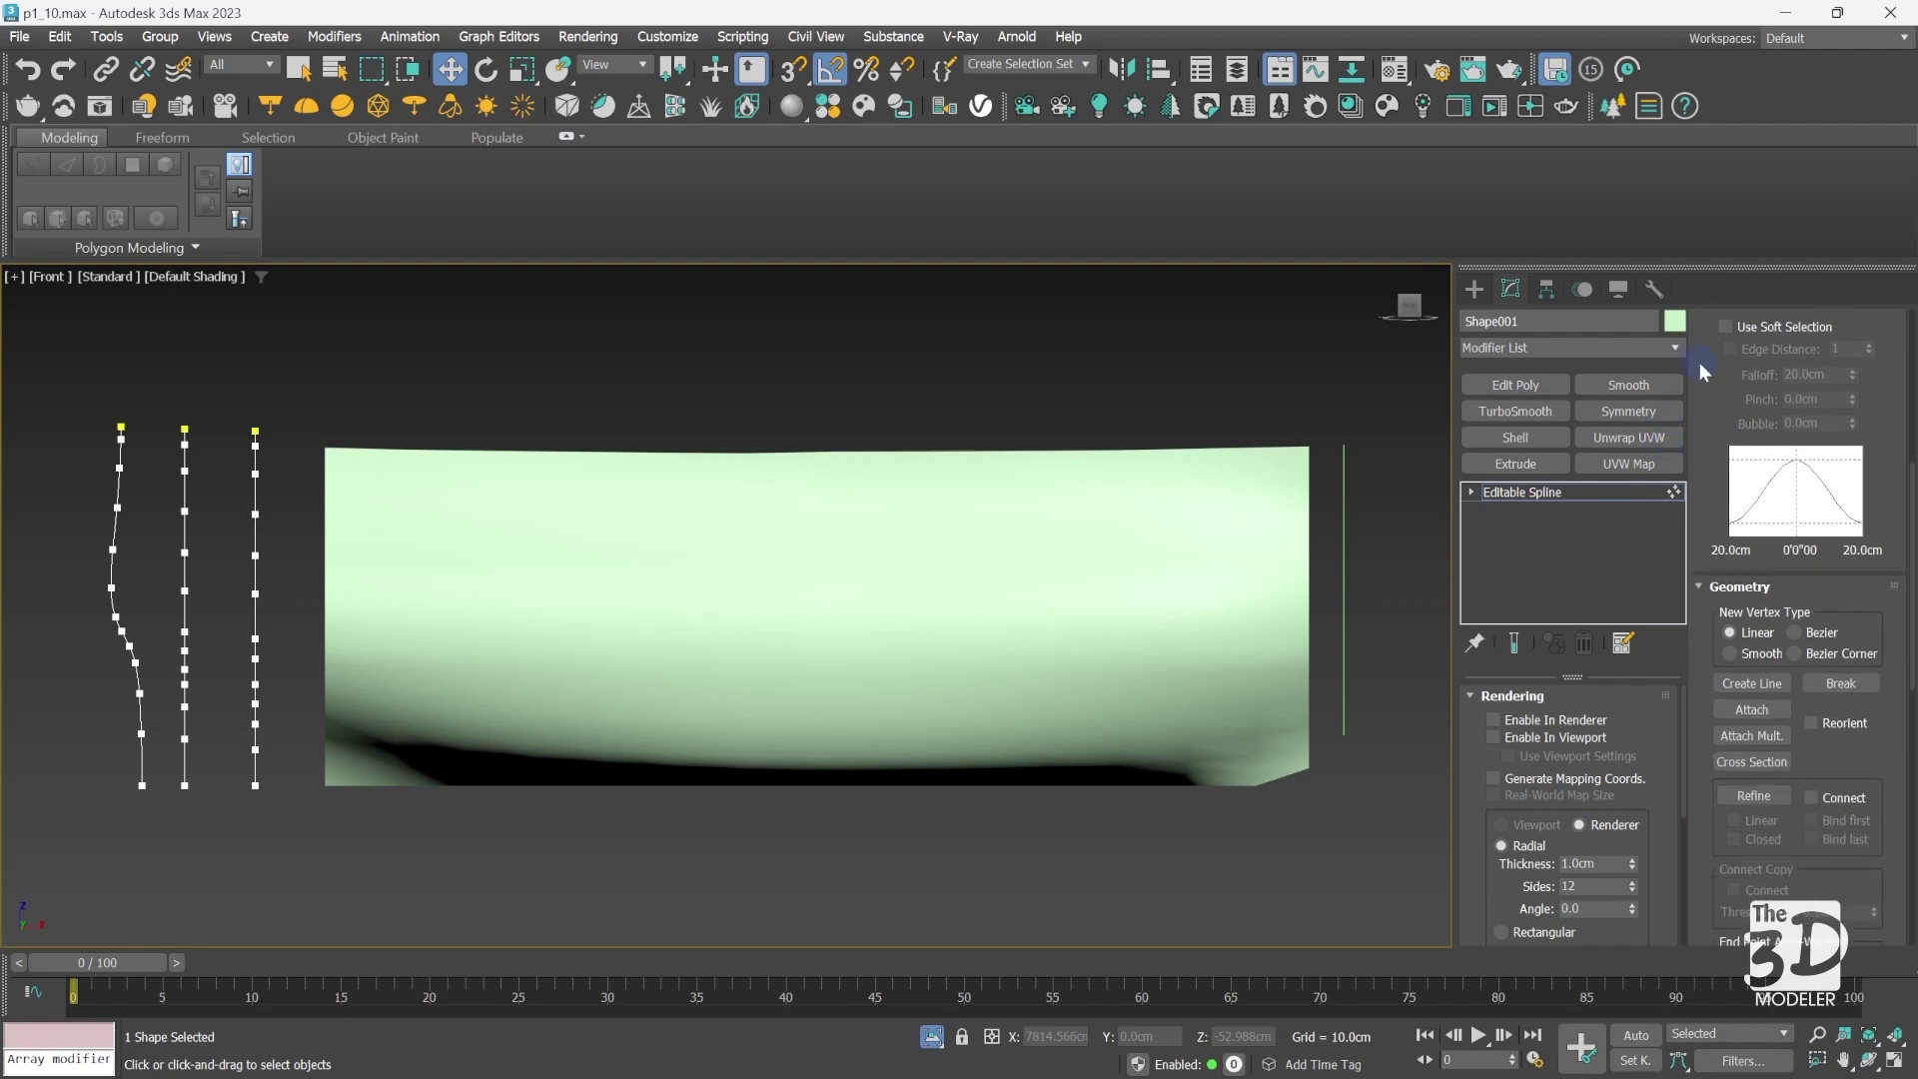
left_click(1748, 761)
left_click(117, 497)
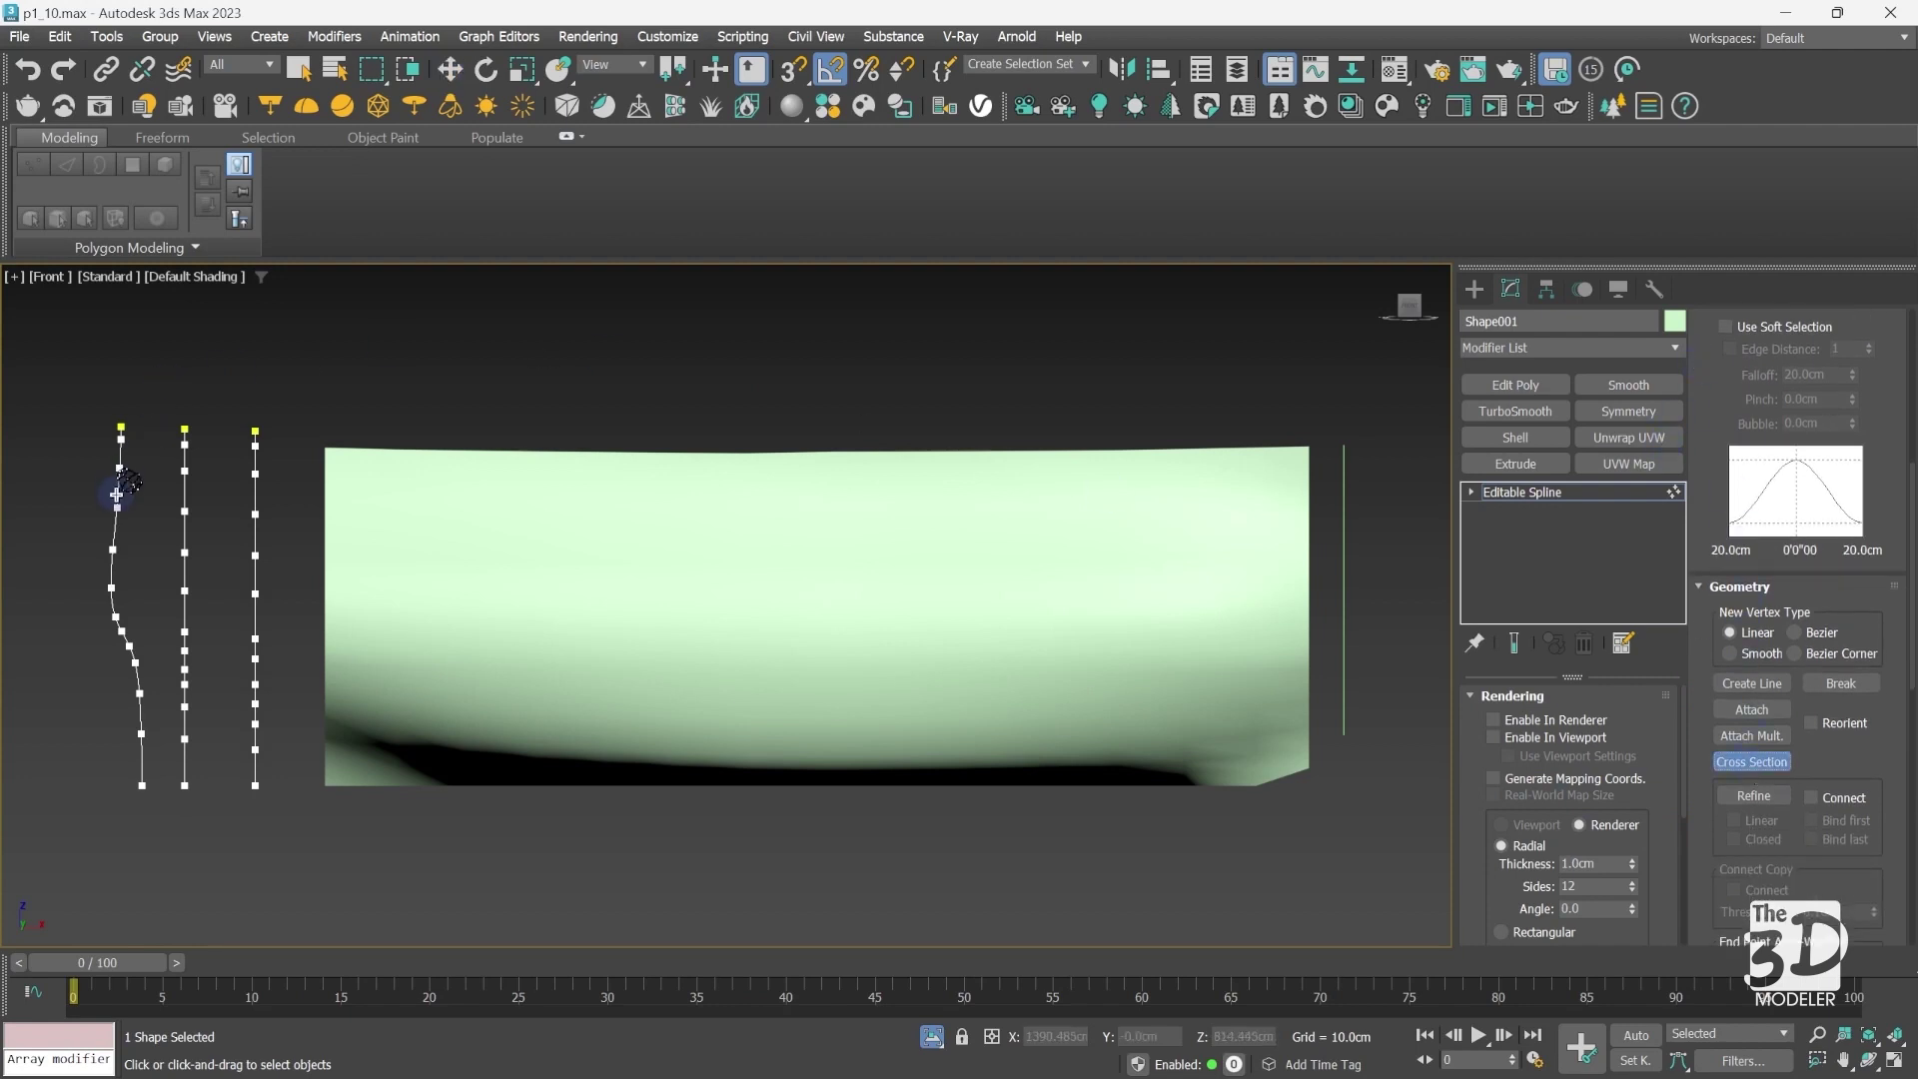
left_click(184, 512)
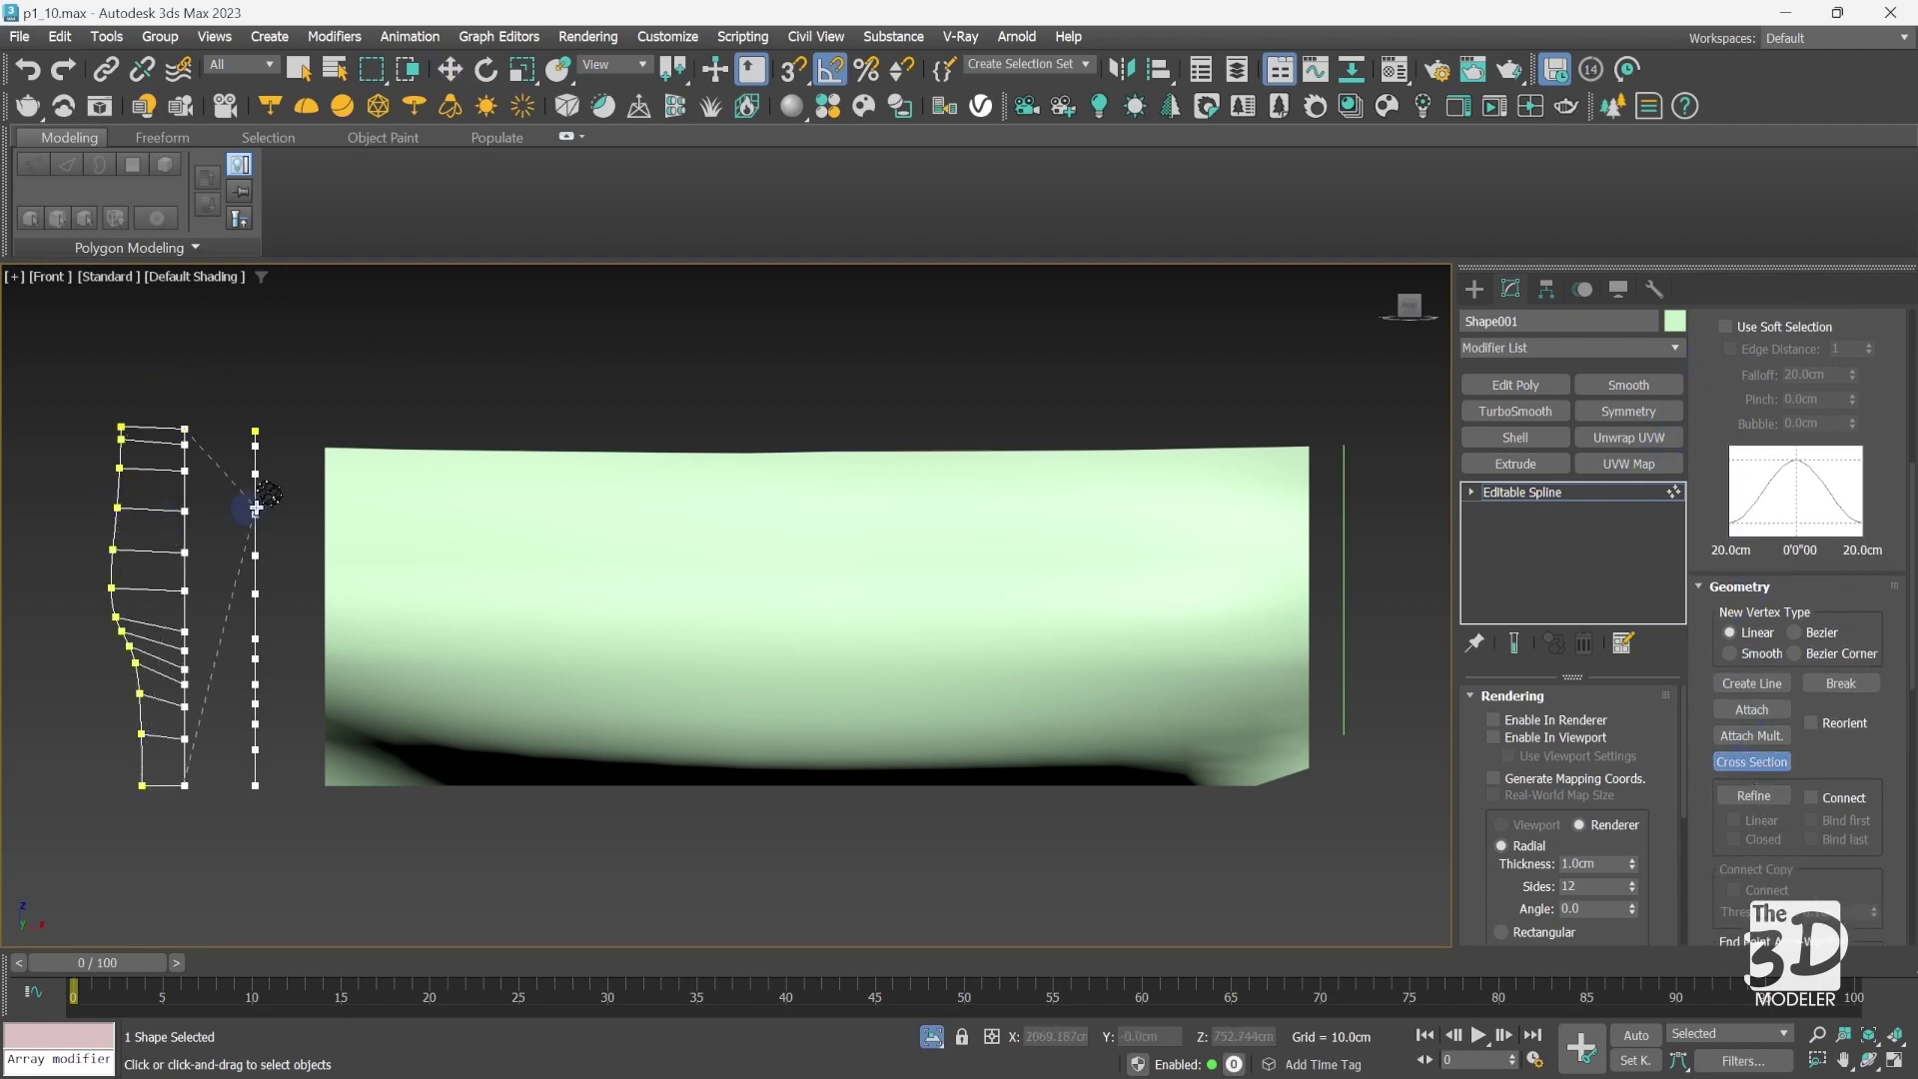
left_click(256, 514)
right_click(716, 357)
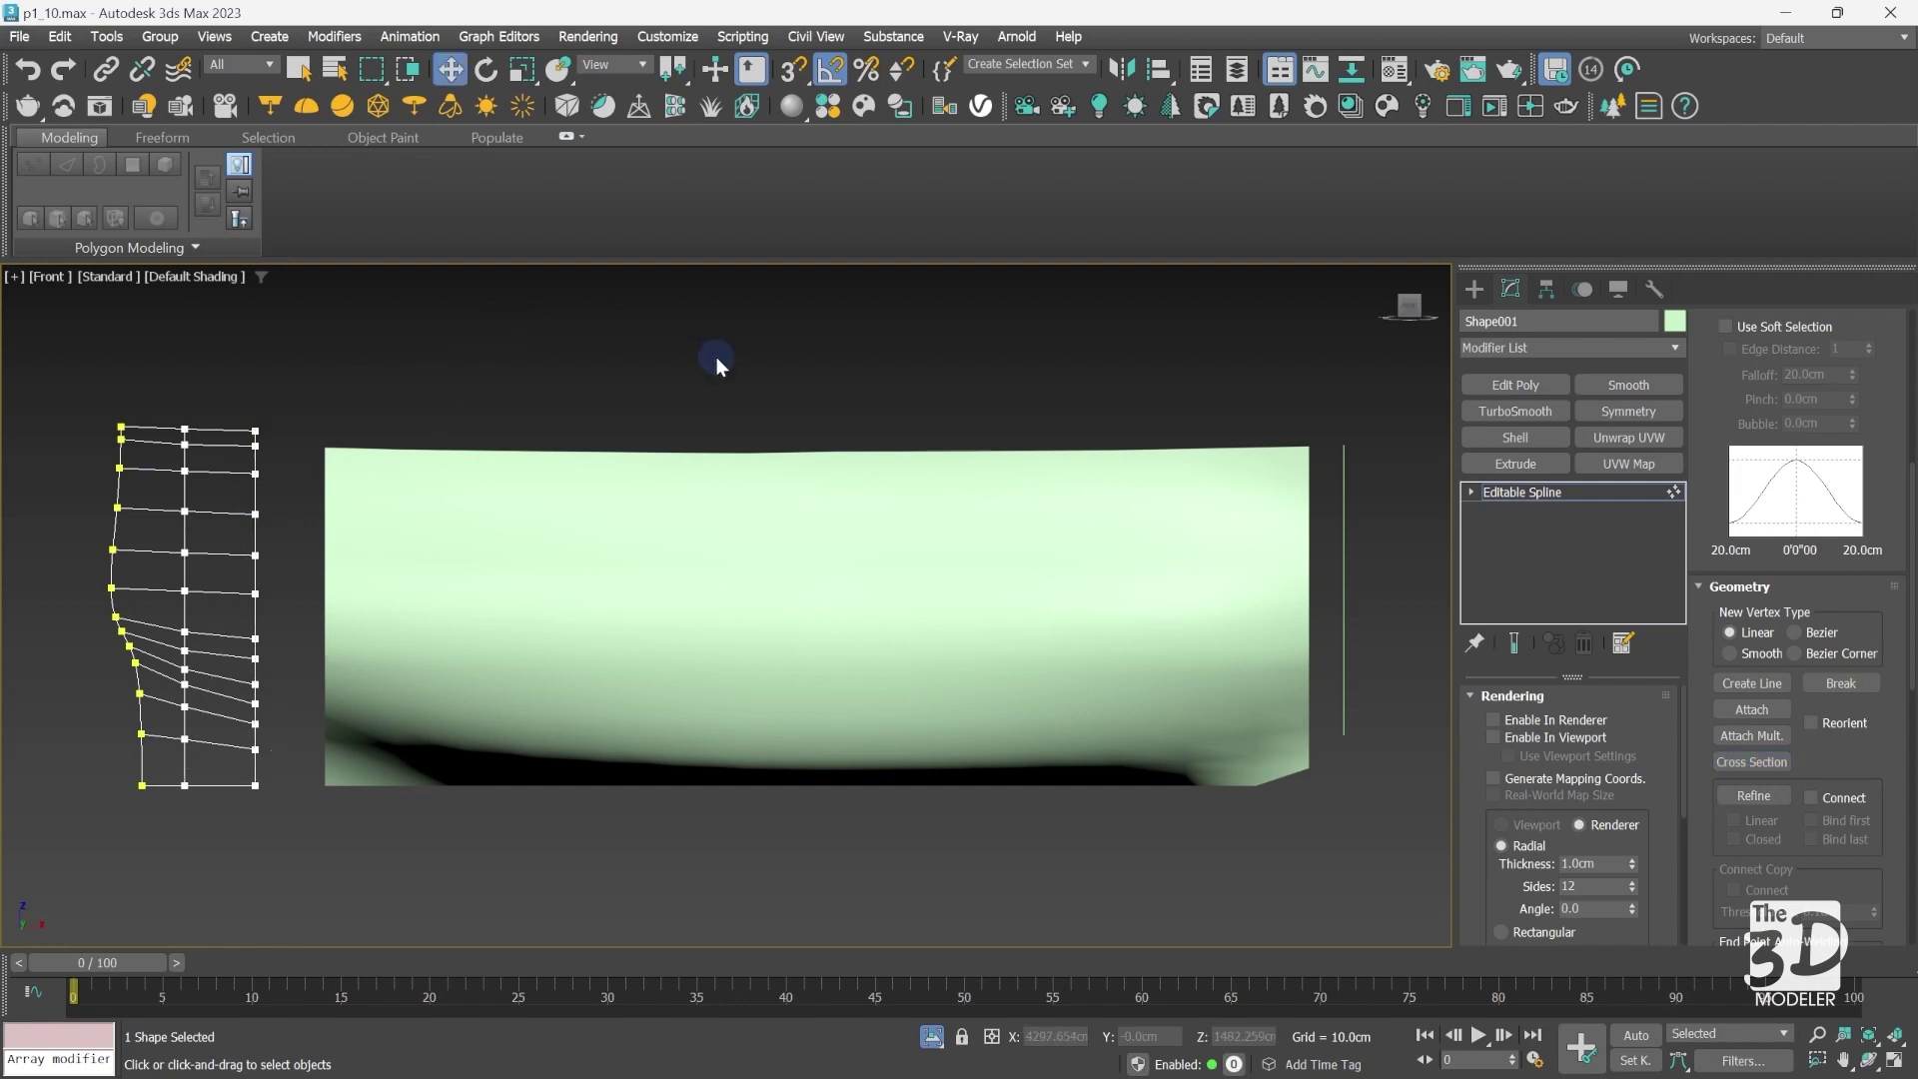
Step: Apply the Surface modifier to Shape001 and enable Flip Normals
left_click(1586, 494)
left_click(1560, 348)
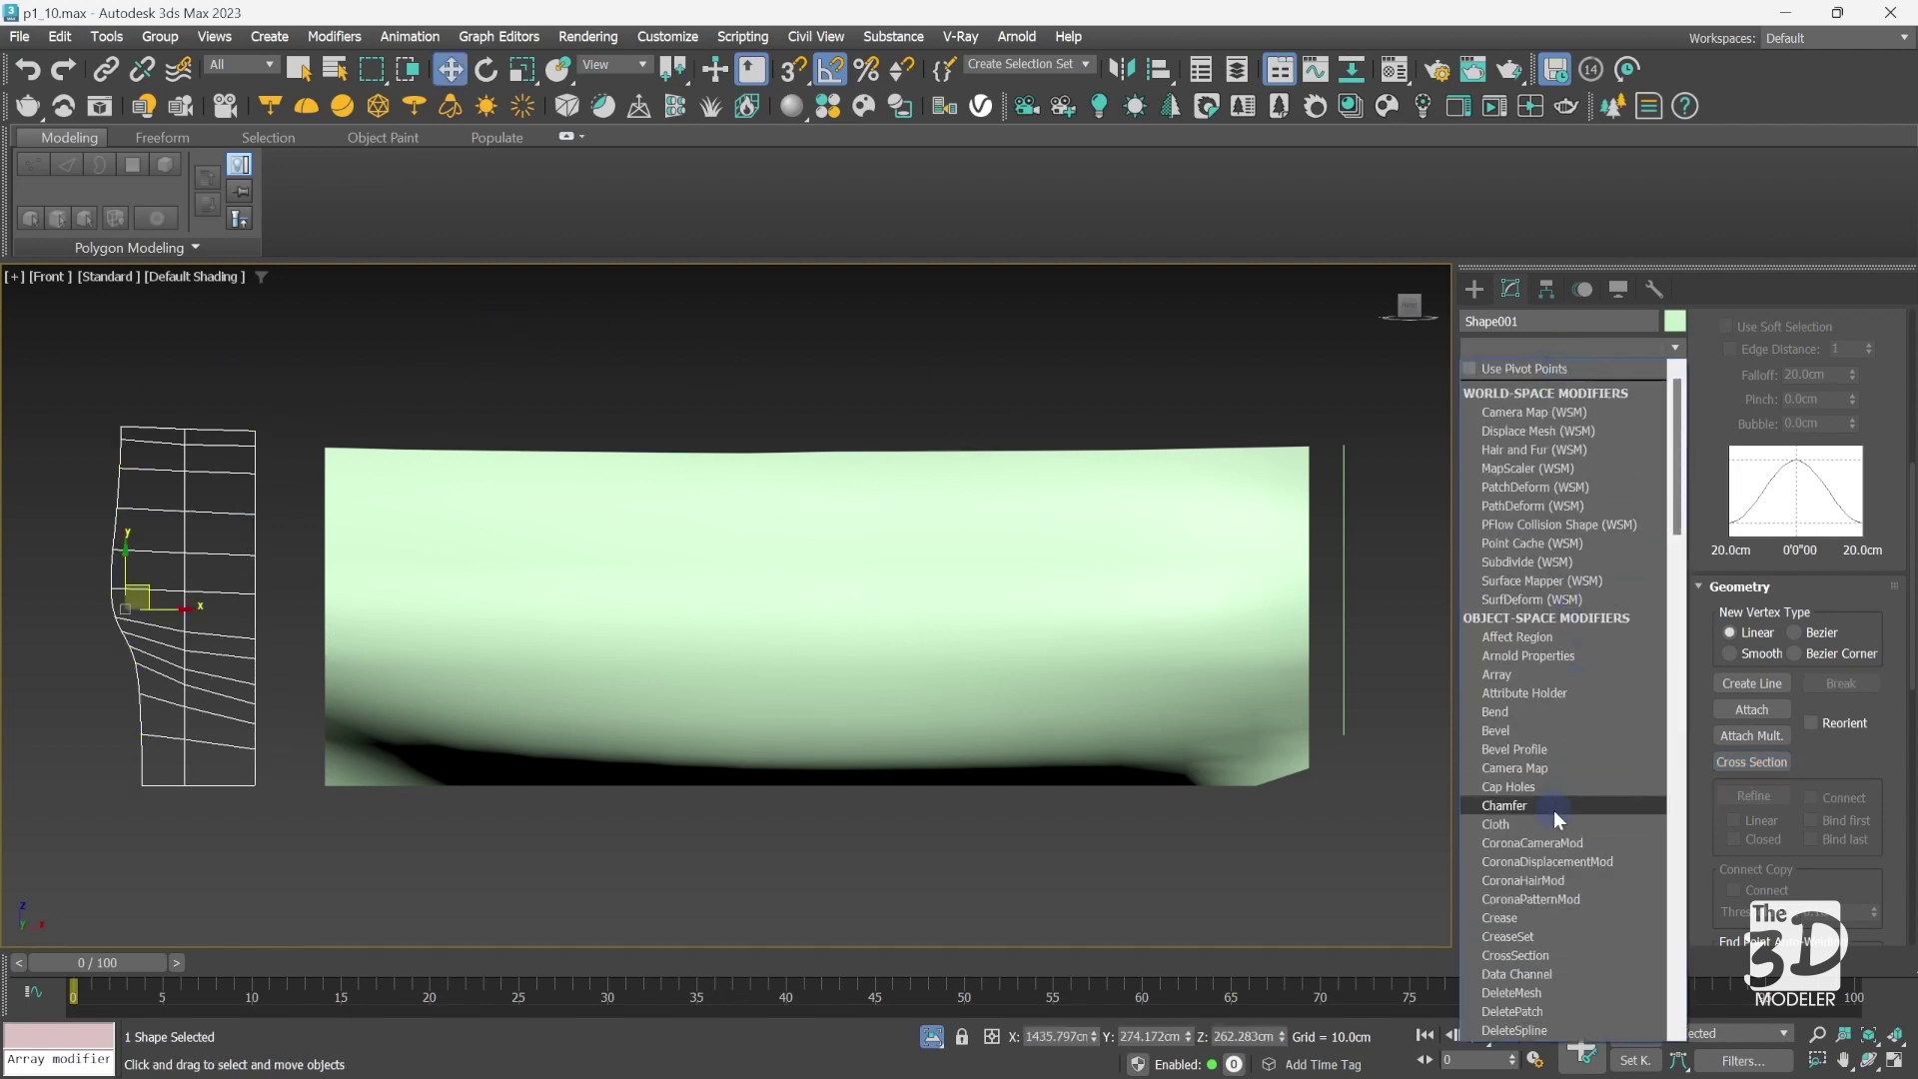
type("su")
left_click(1505, 461)
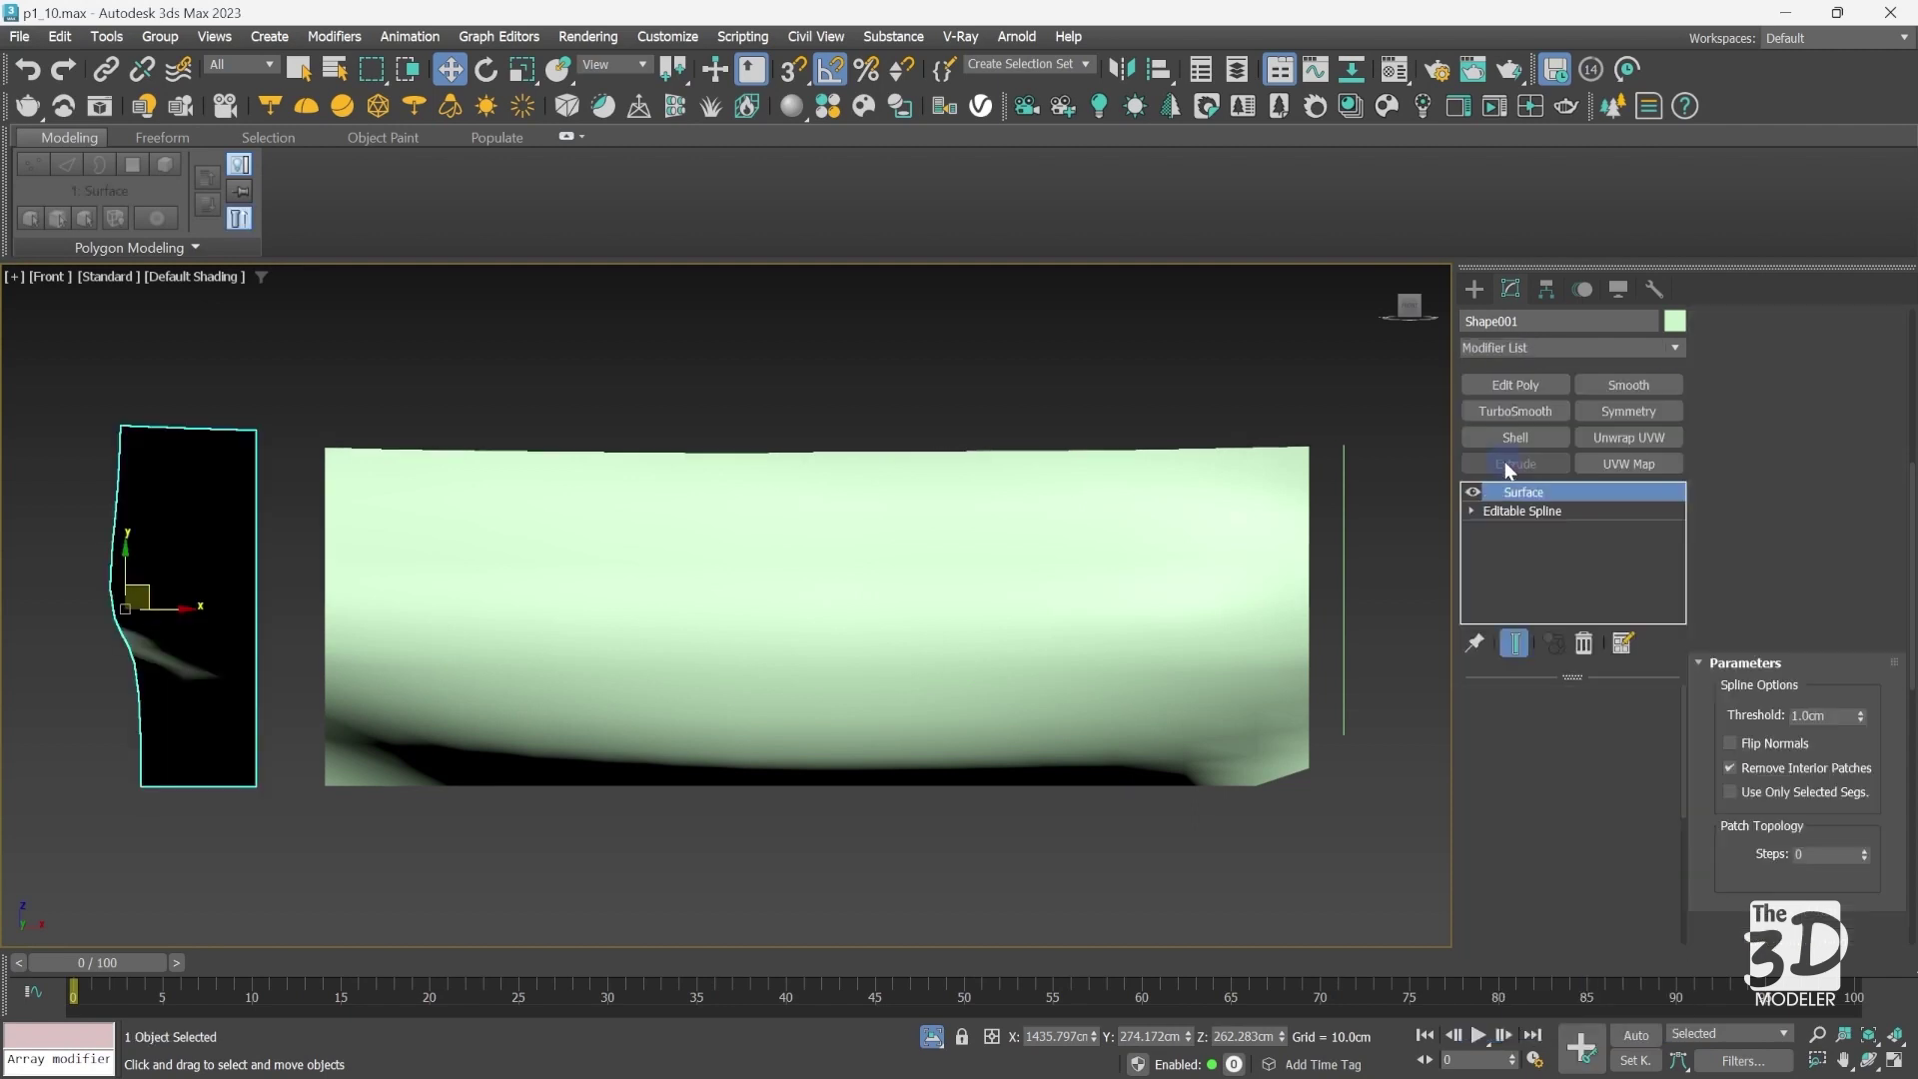
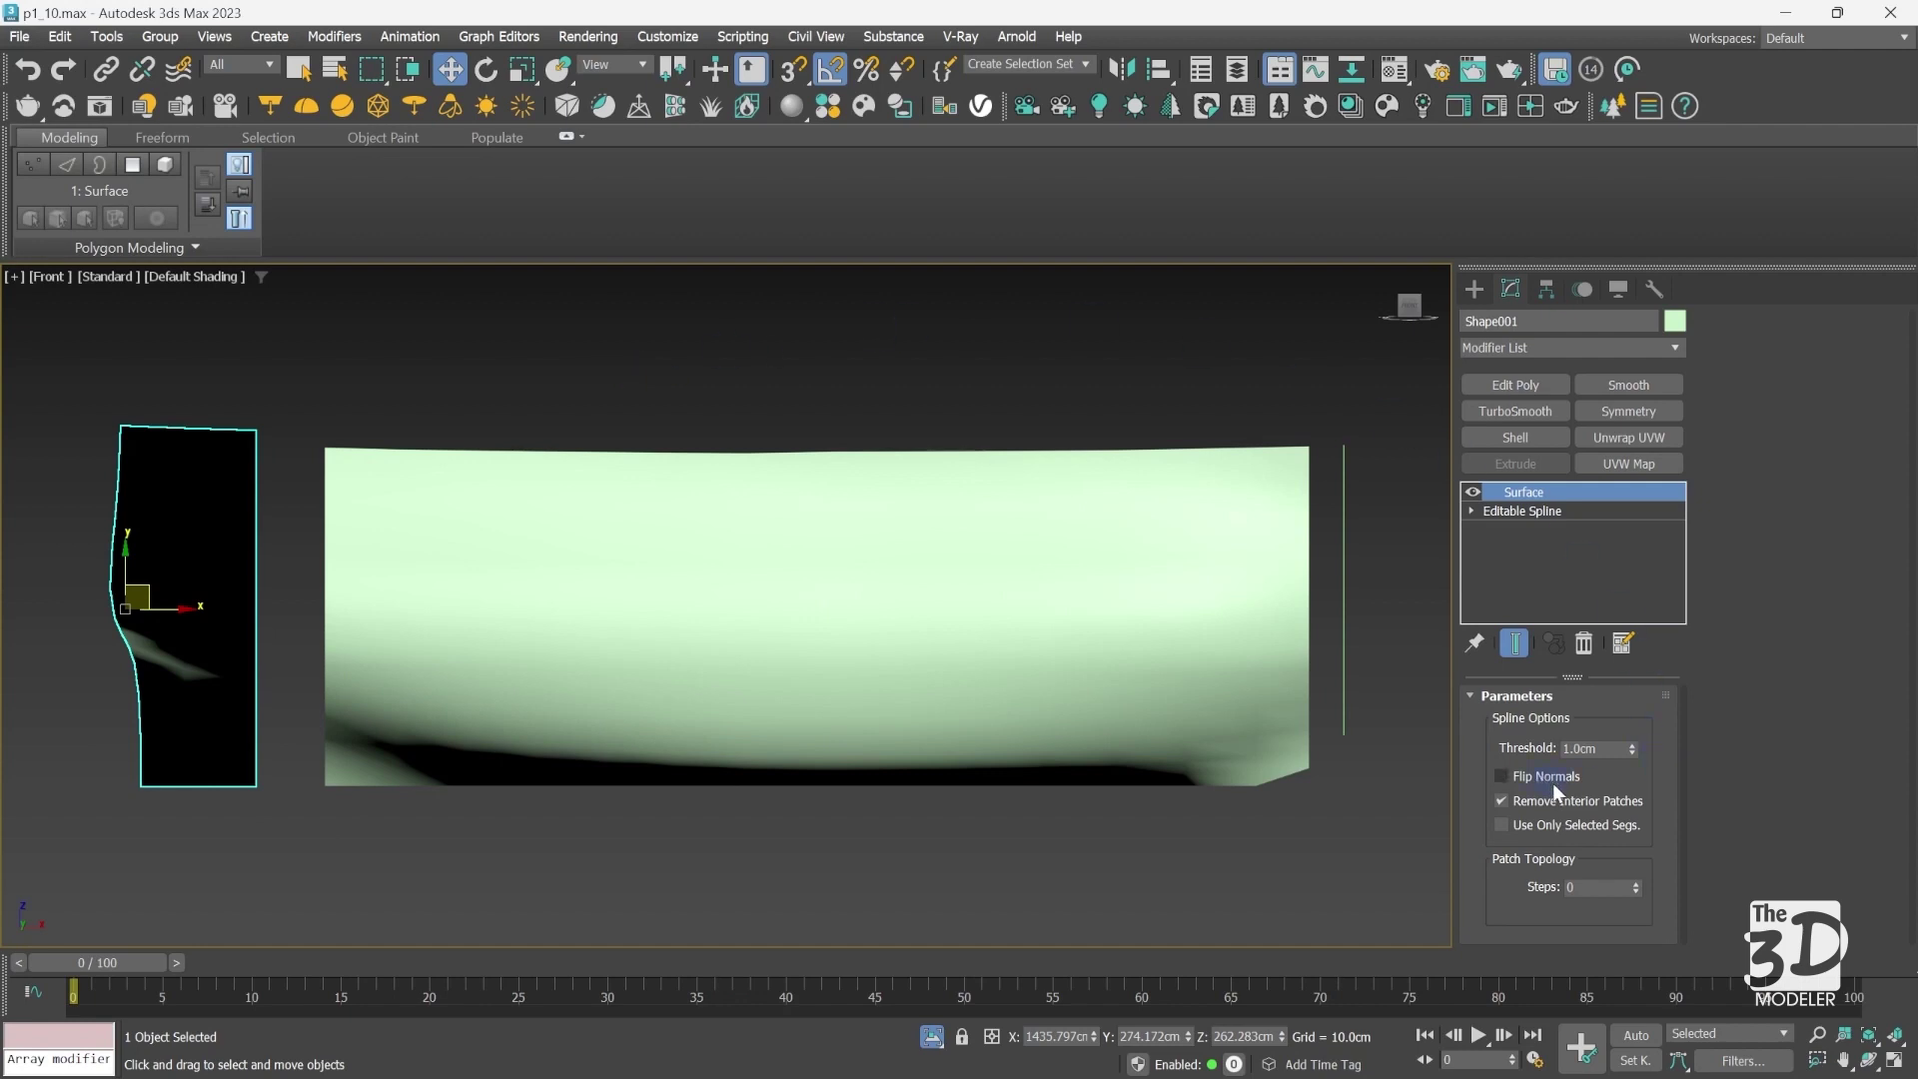
left_click(1502, 776)
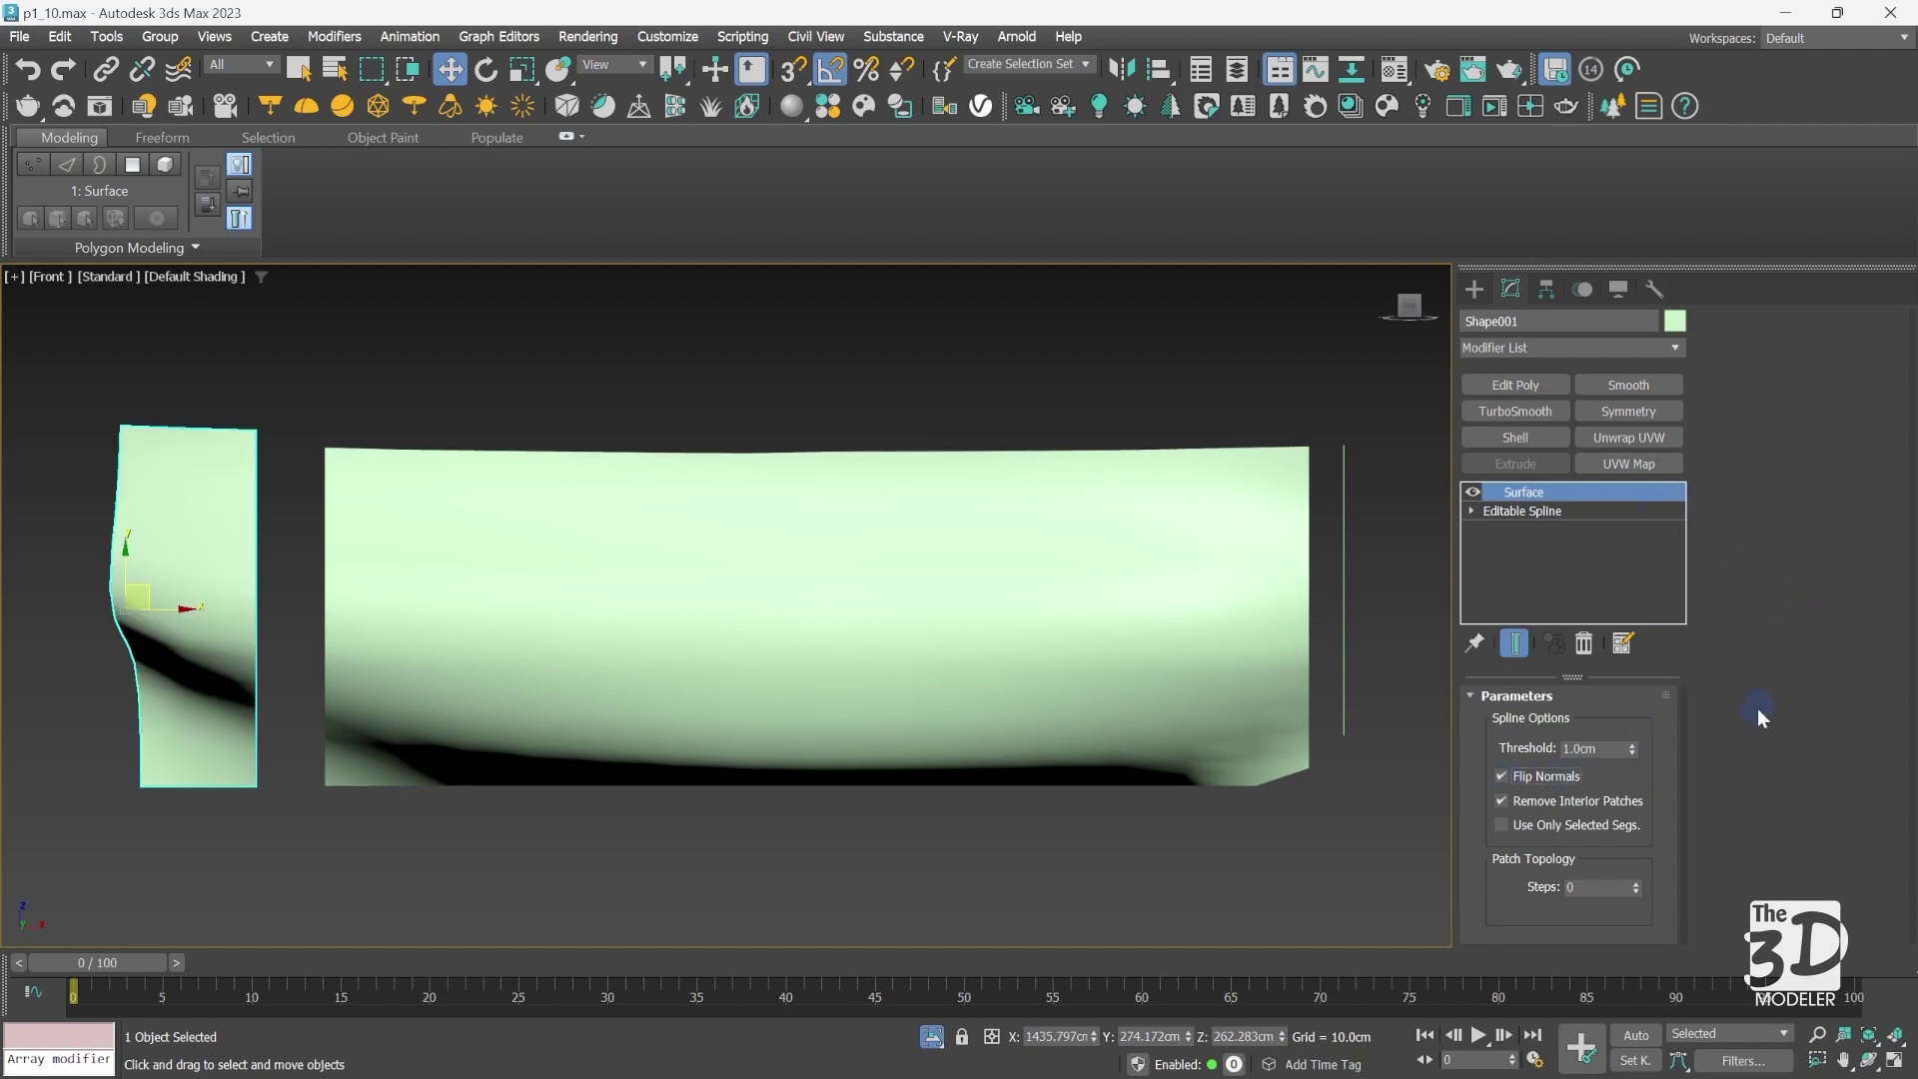
Step: Select the small end surface together with the large main surface and convert both to Editable Poly
left_click(559, 662, "ctrl")
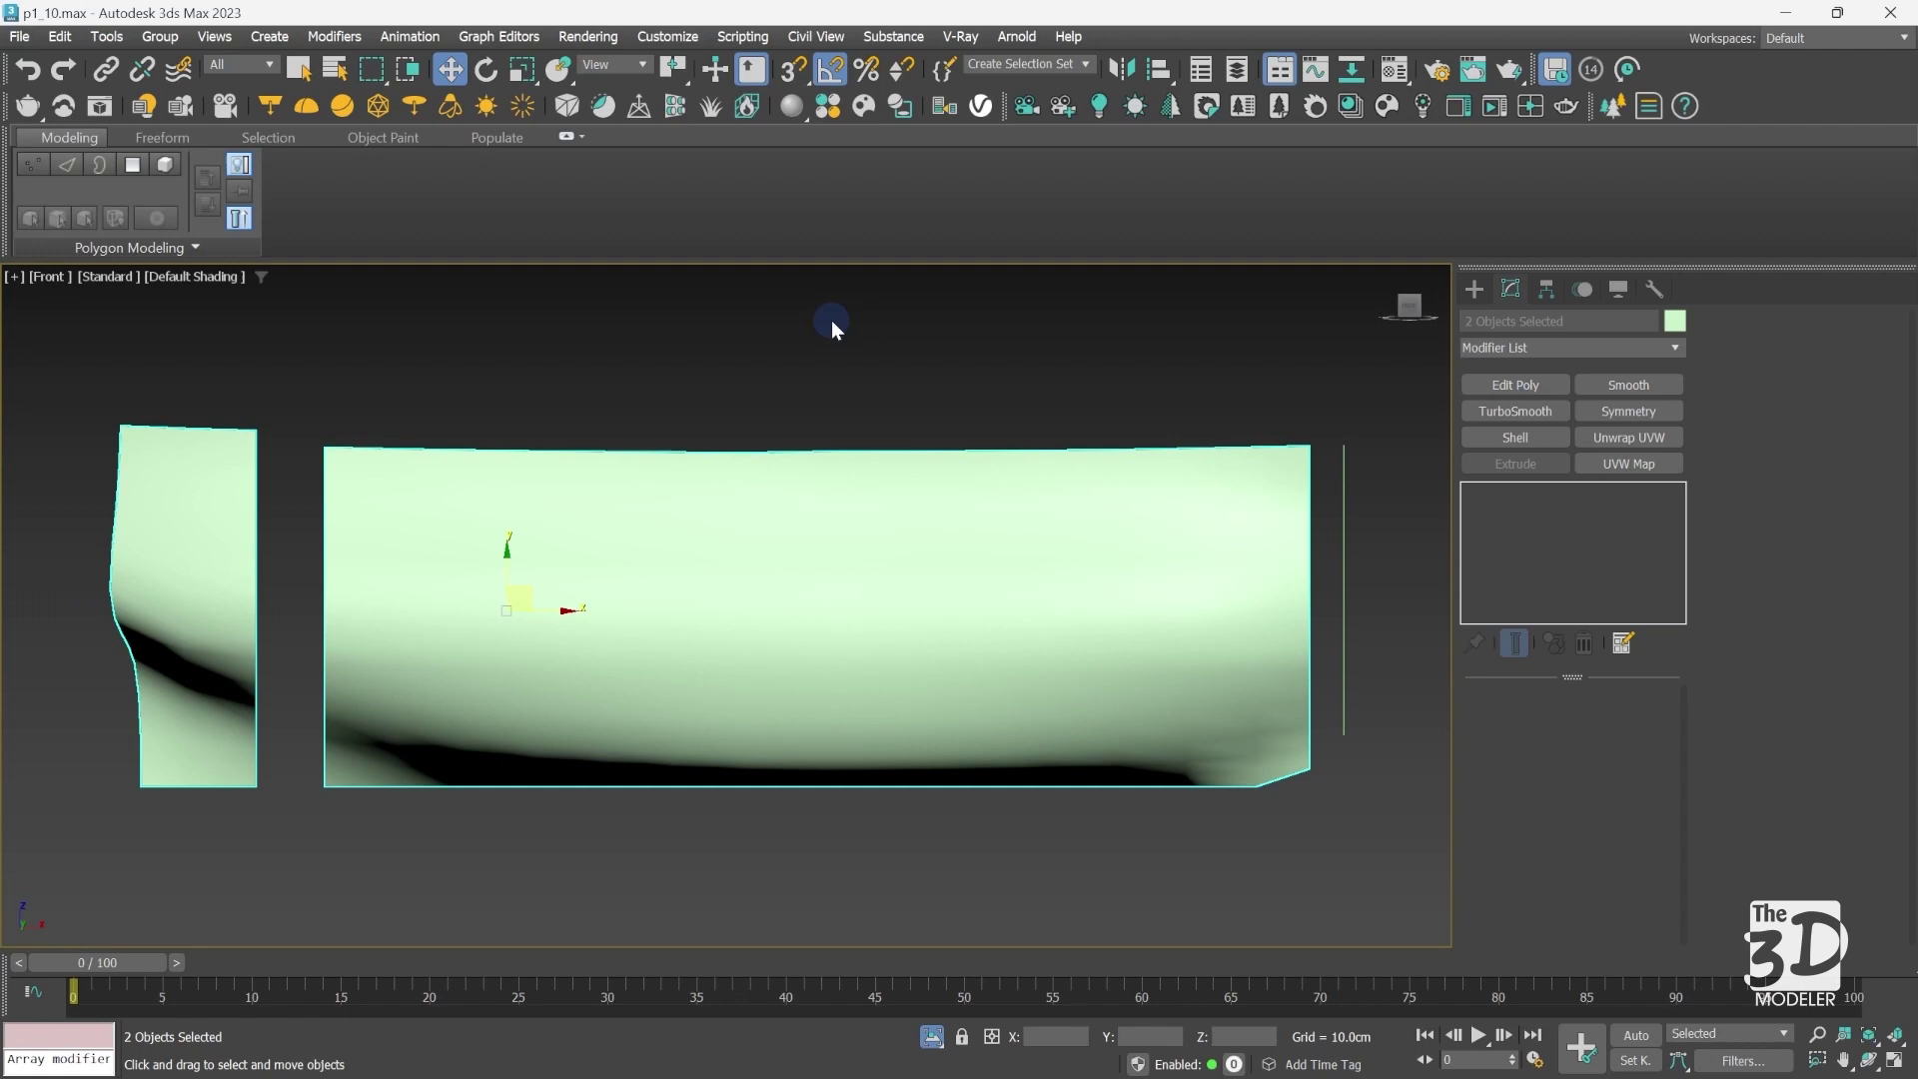
key("q")
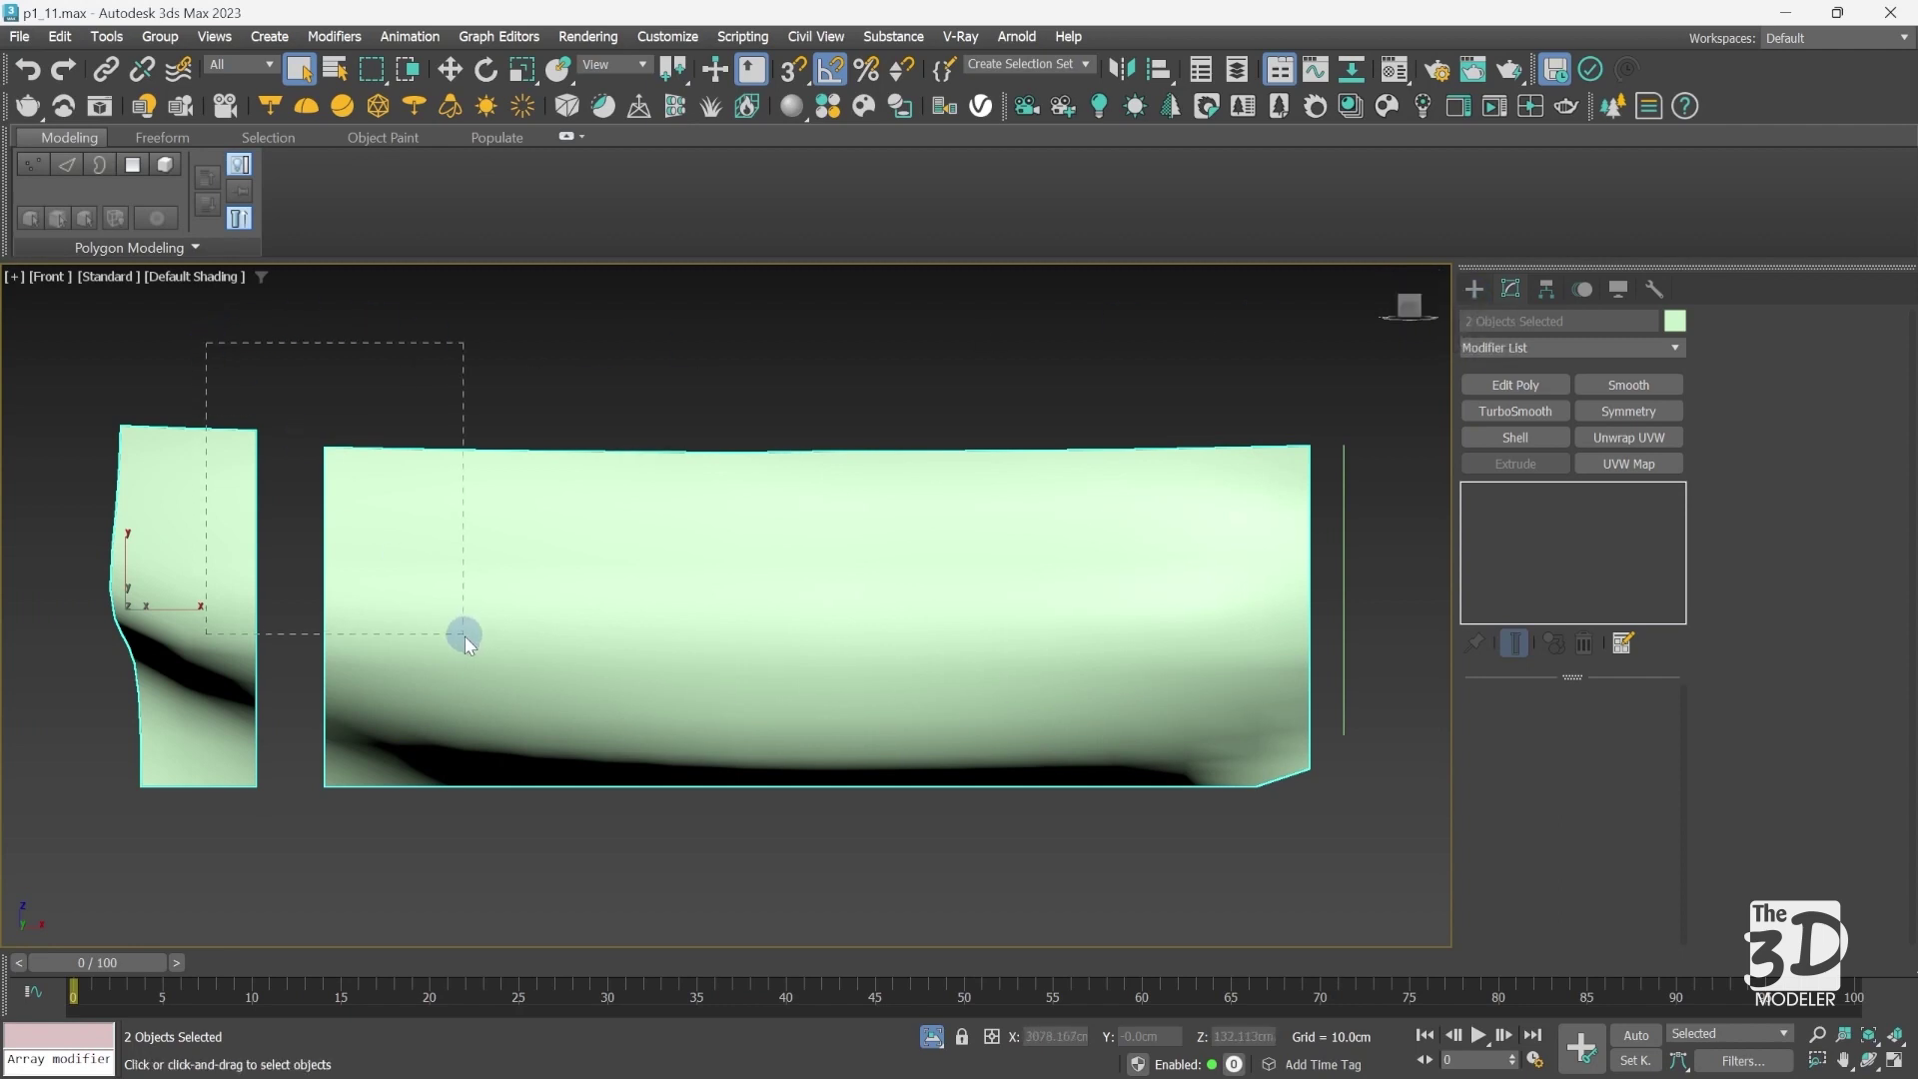
left_click_drag(465, 635, 465, 636)
right_click(666, 505)
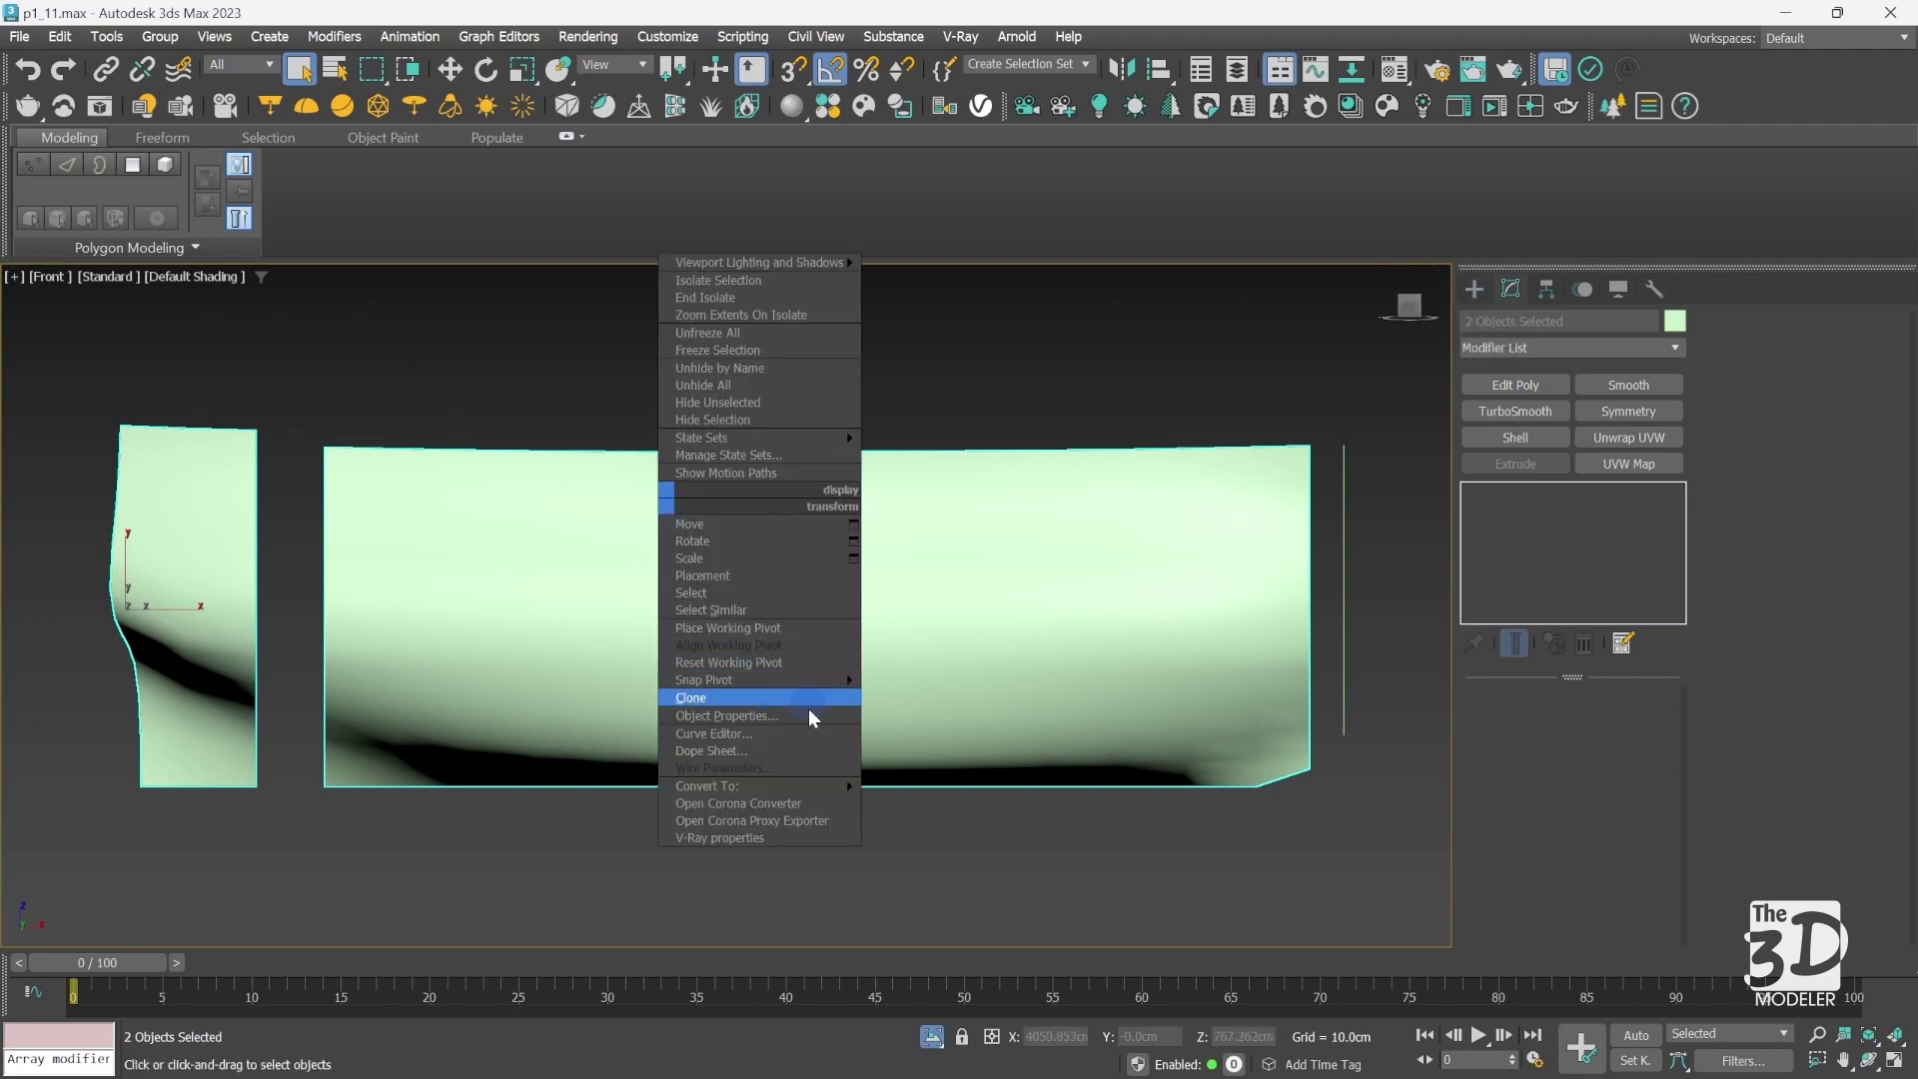
mouse_move(821, 785)
left_click(911, 804)
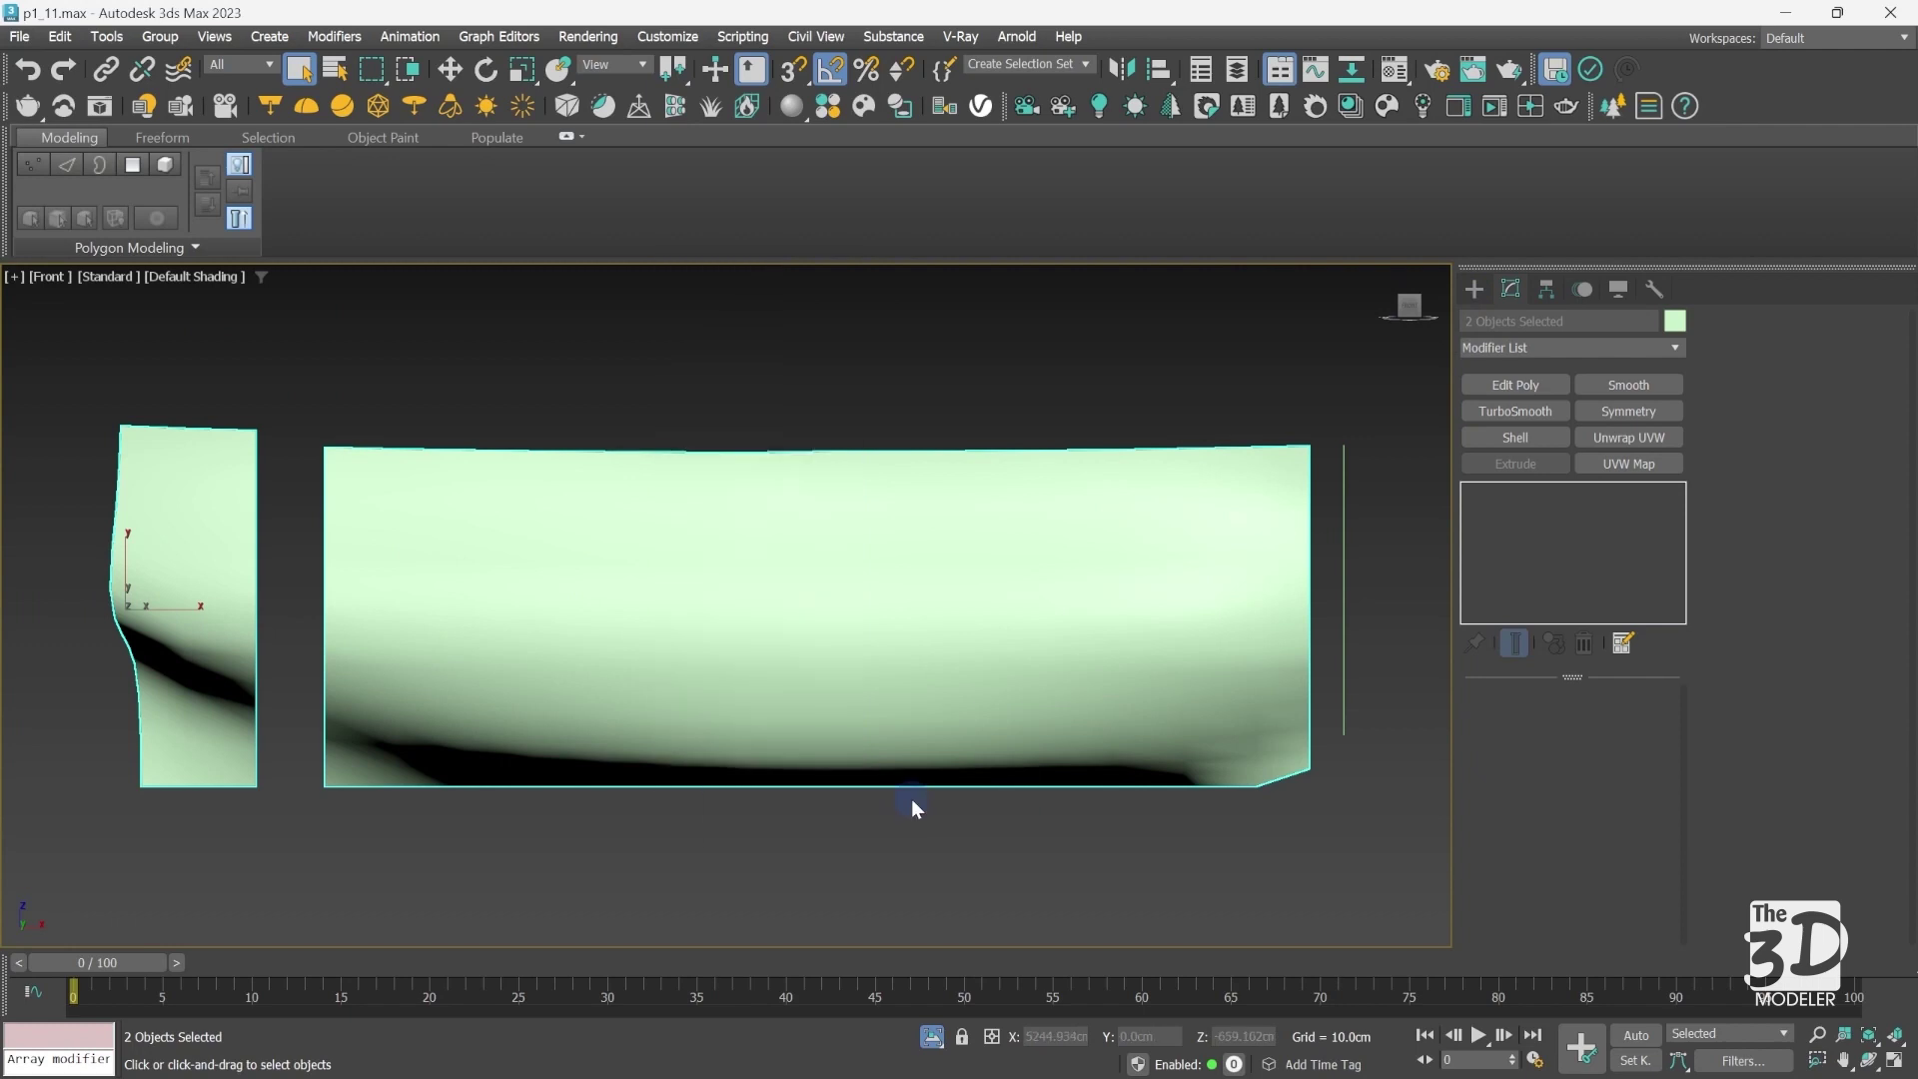
Step: Attach the small end surface to the large main mesh
right_click(696, 545)
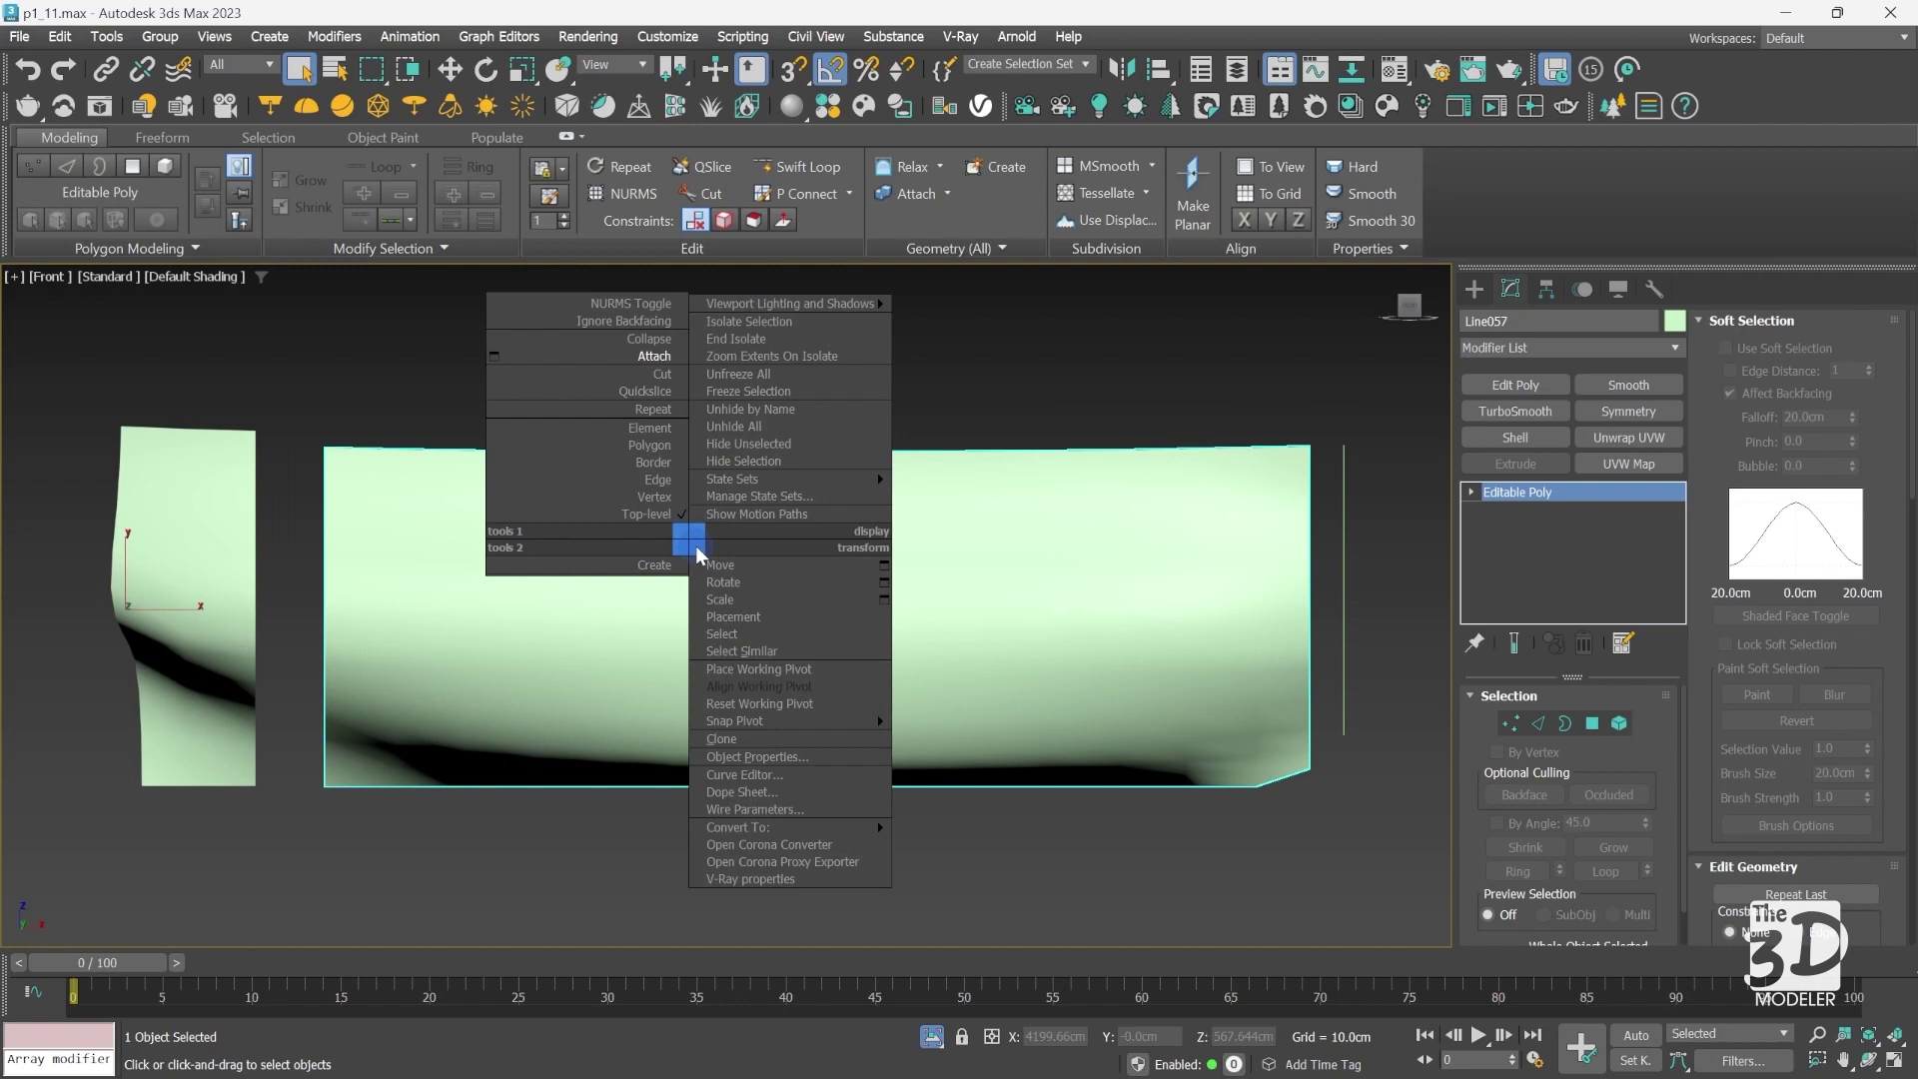
left_click(651, 359)
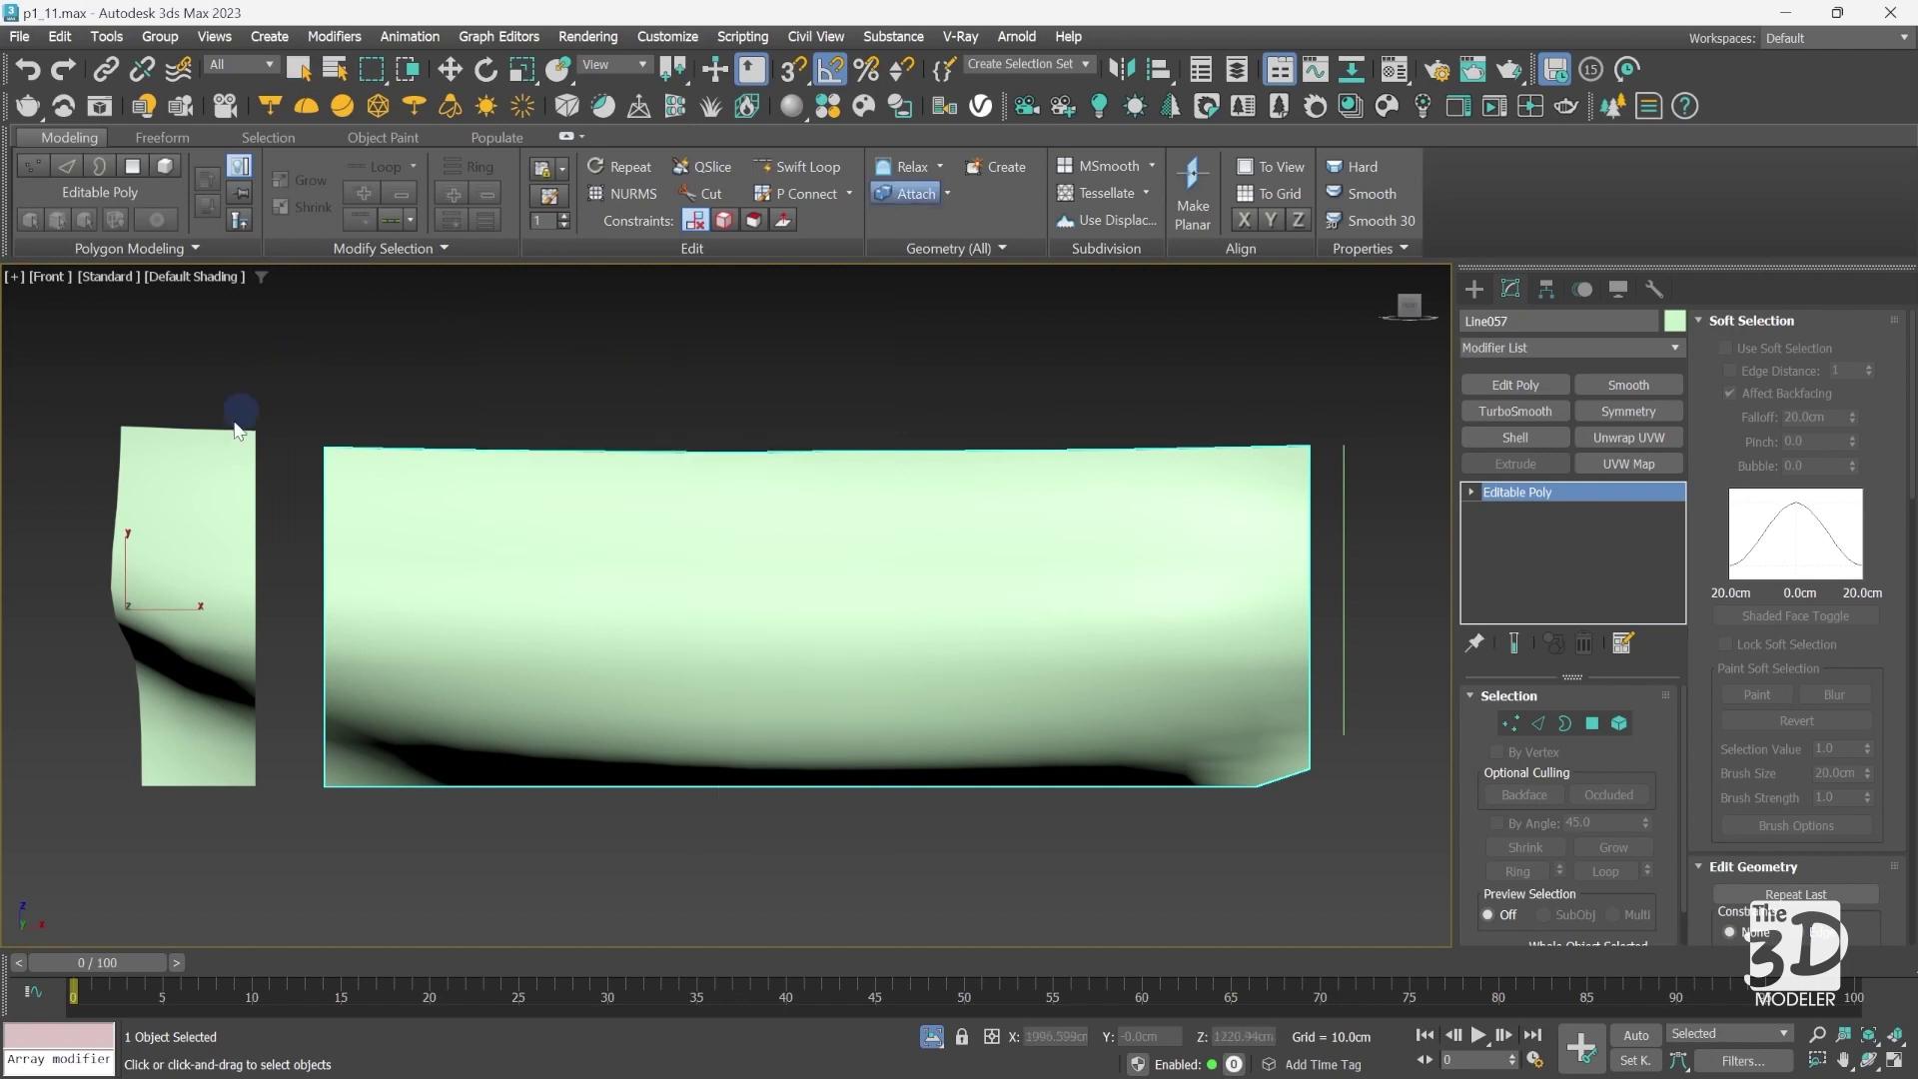
left_click(193, 519)
right_click(579, 392)
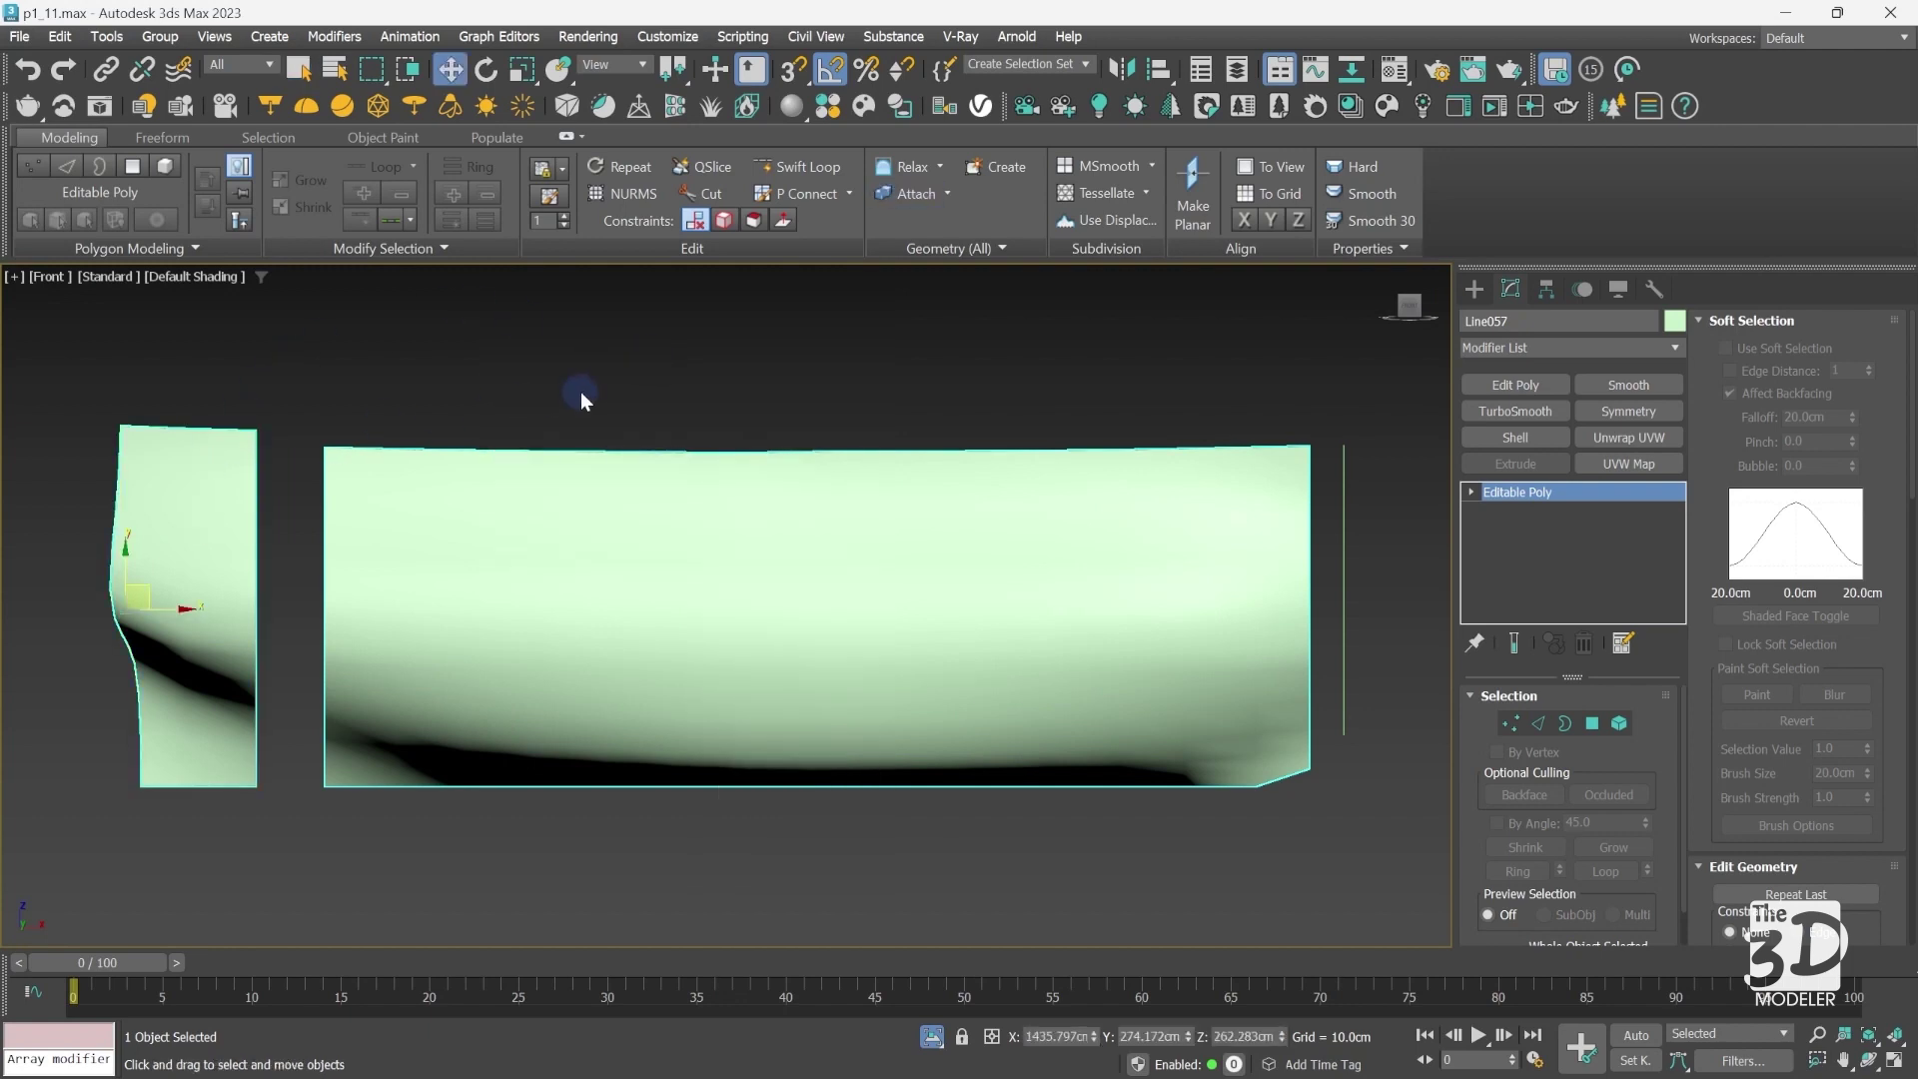
Step: Turn on edged faces in the Front view and enter the Edge level of the combined mesh
left_click(315, 449)
left_click(324, 796)
left_click(559, 357)
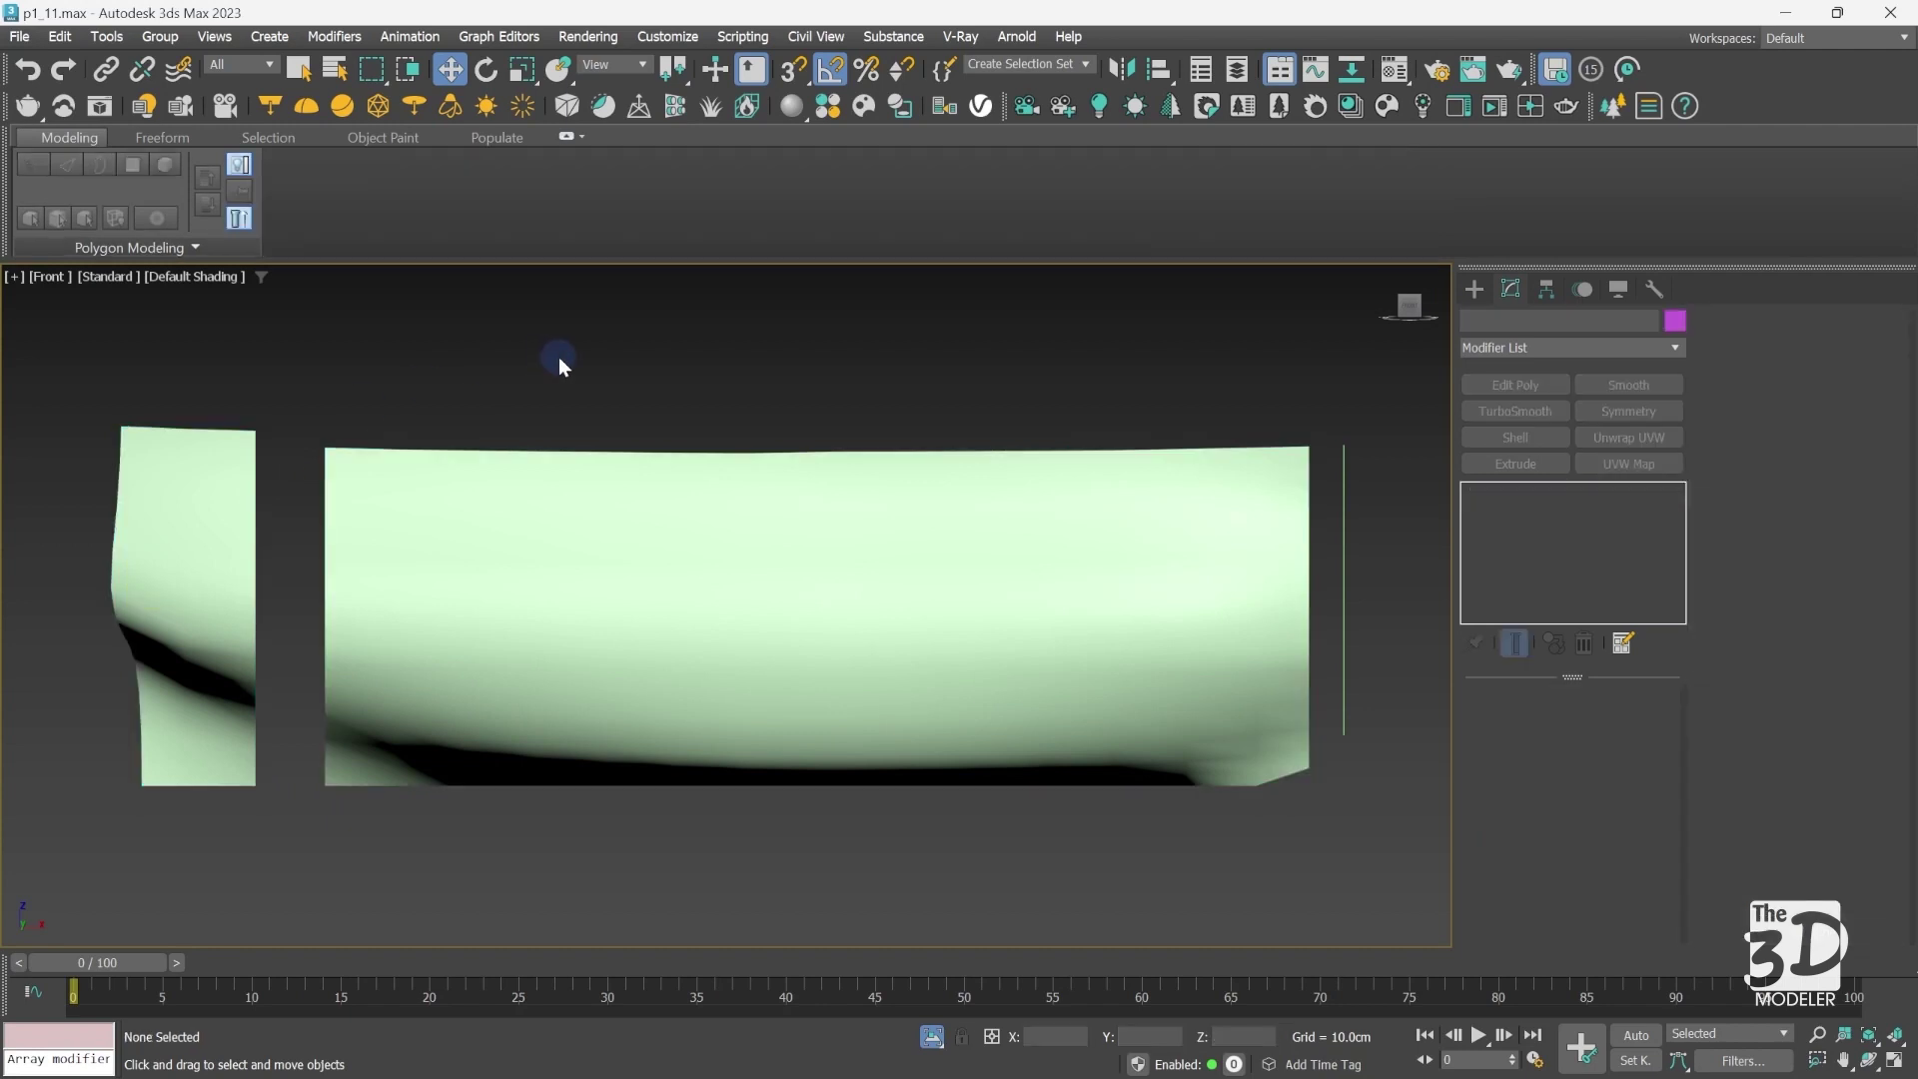
key("F4")
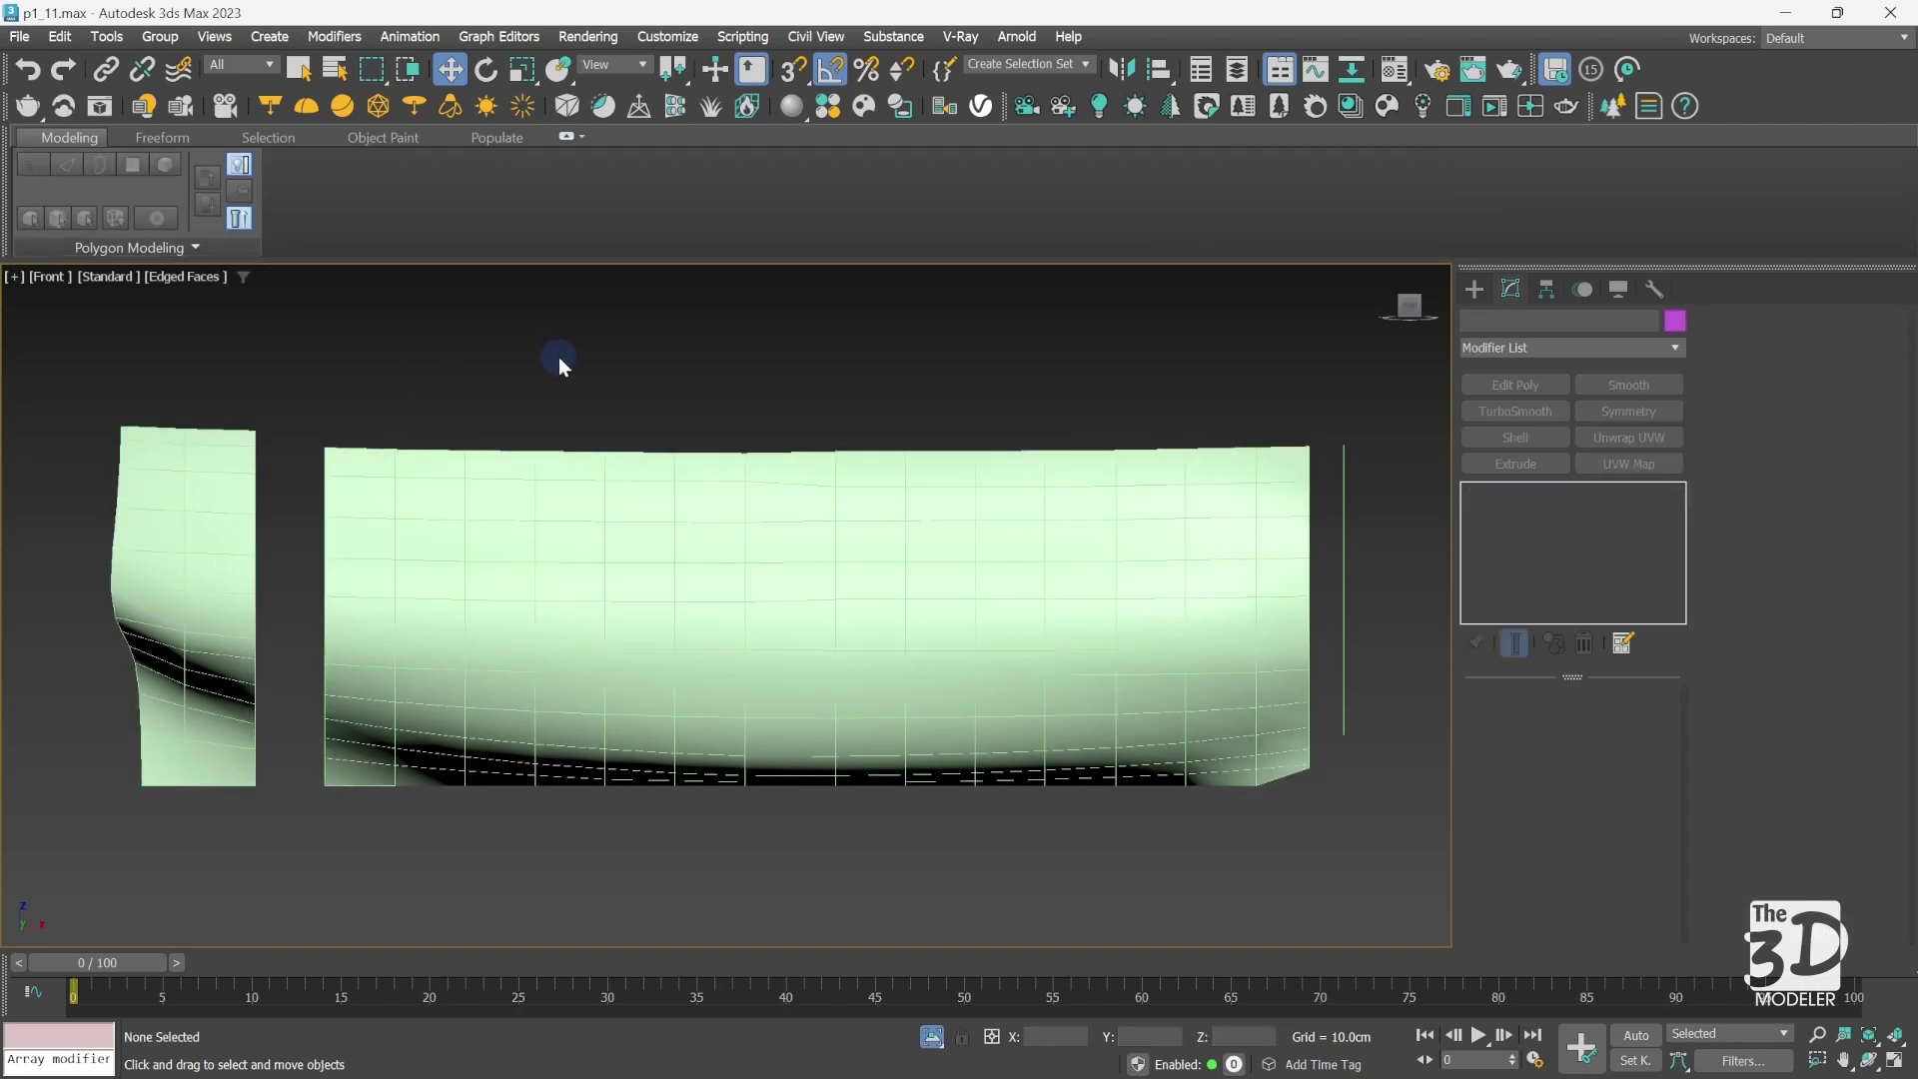
left_click(394, 590)
left_click(1537, 723)
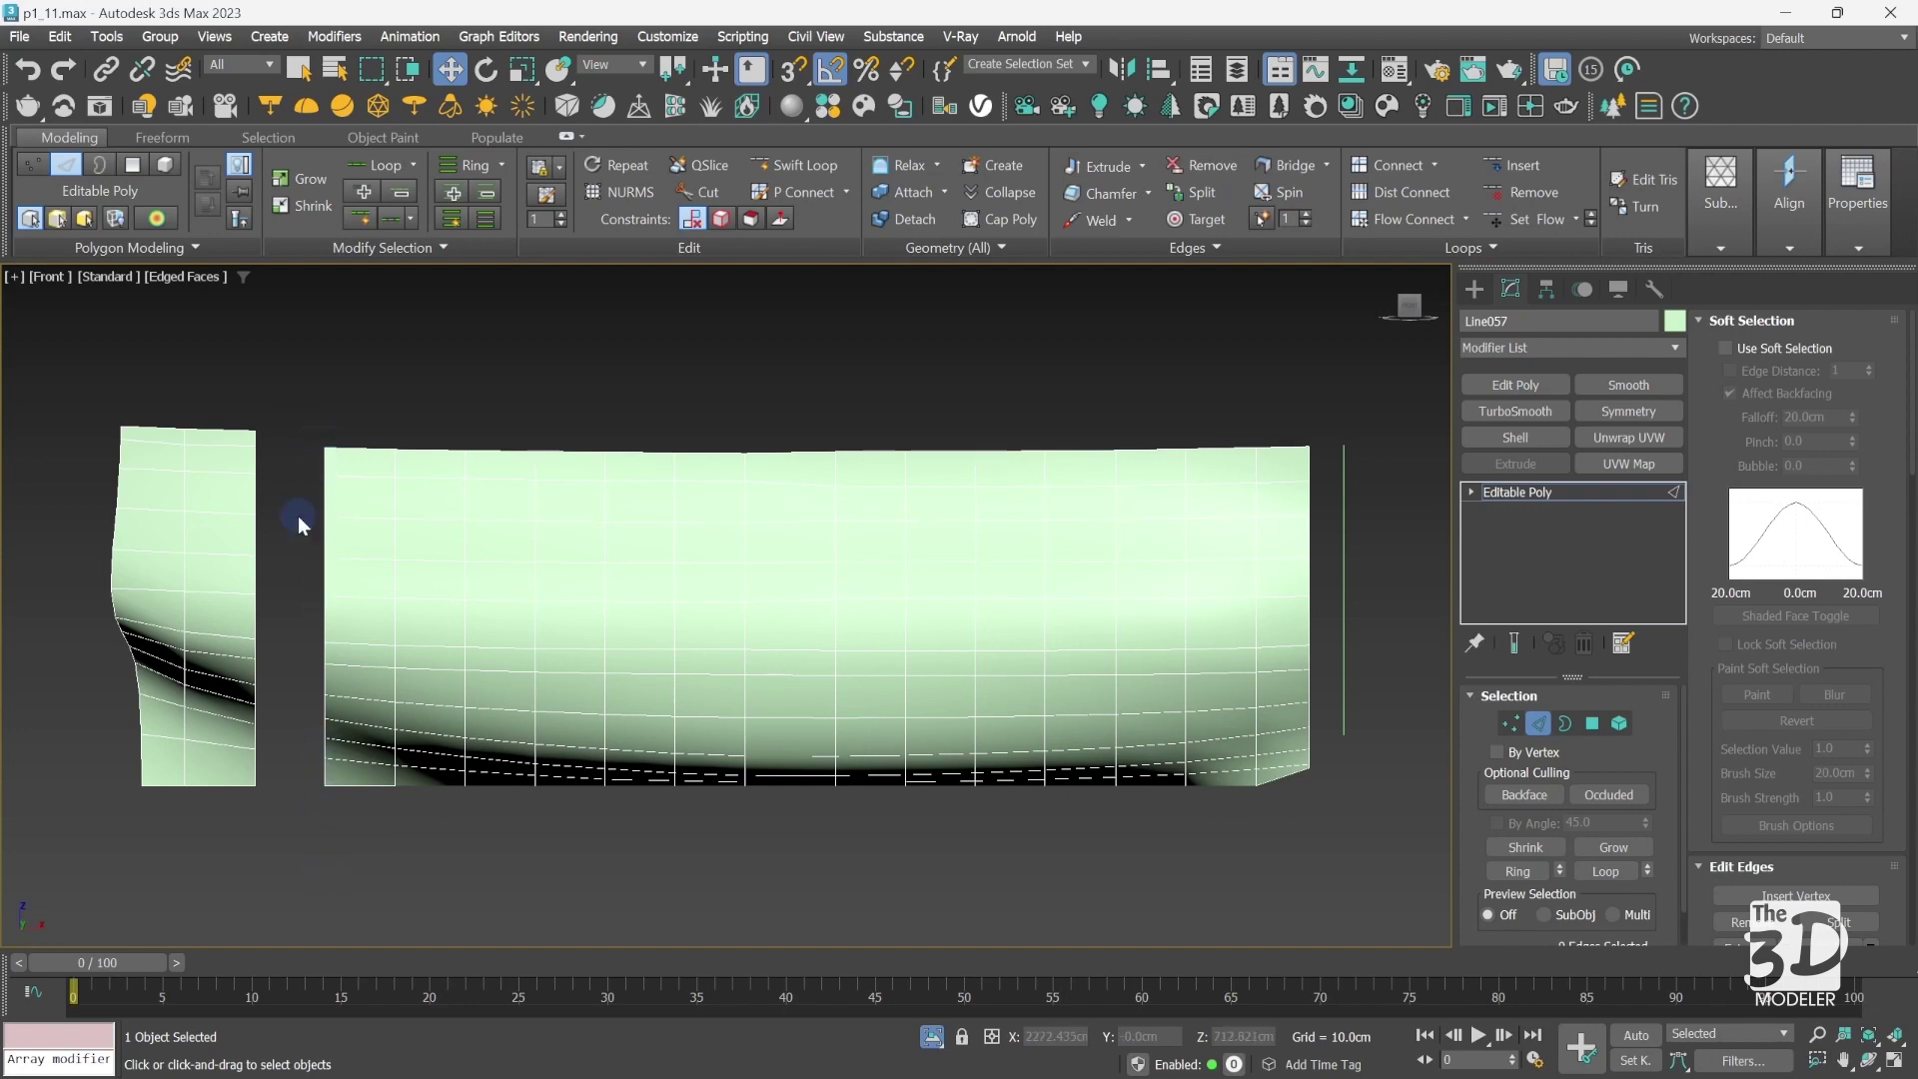
Step: Select the edge loop along the large section's open end facing the gap and check its edge count
double_click(321, 575)
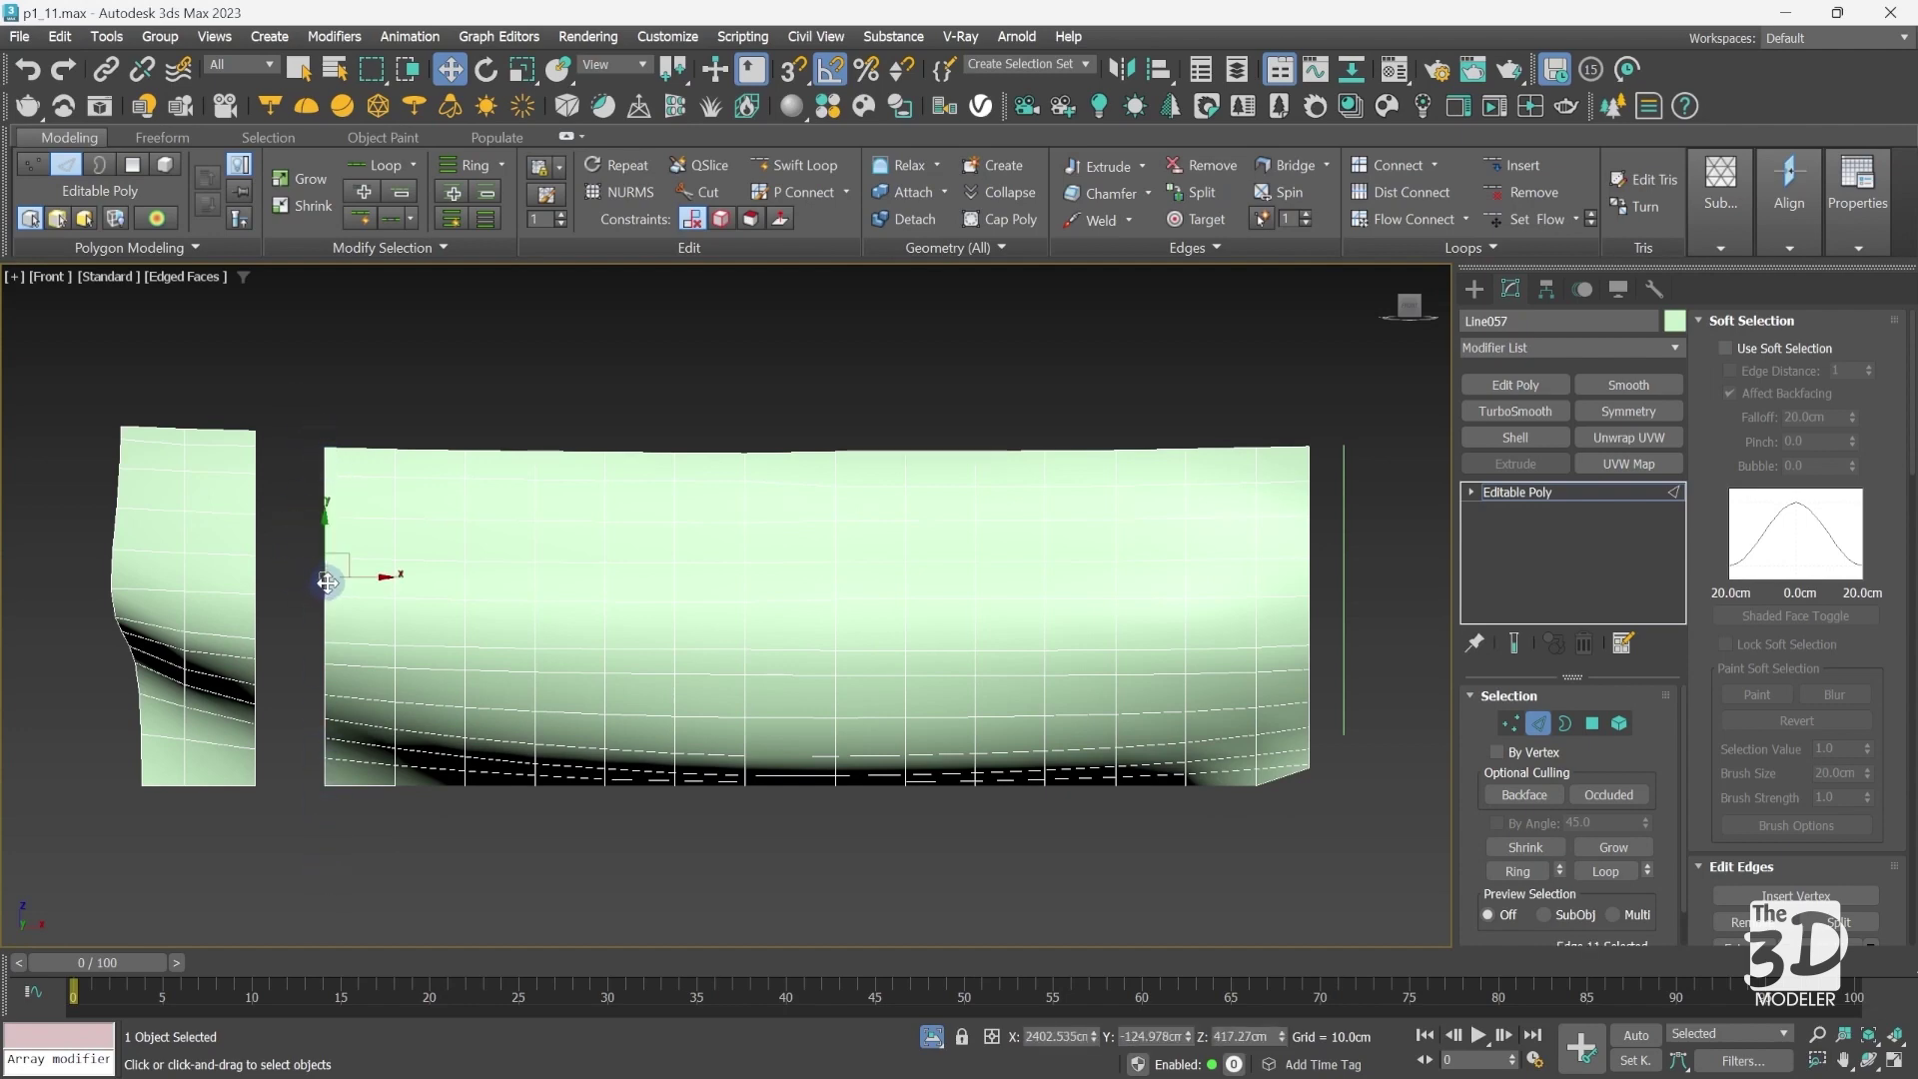
double_click(322, 578)
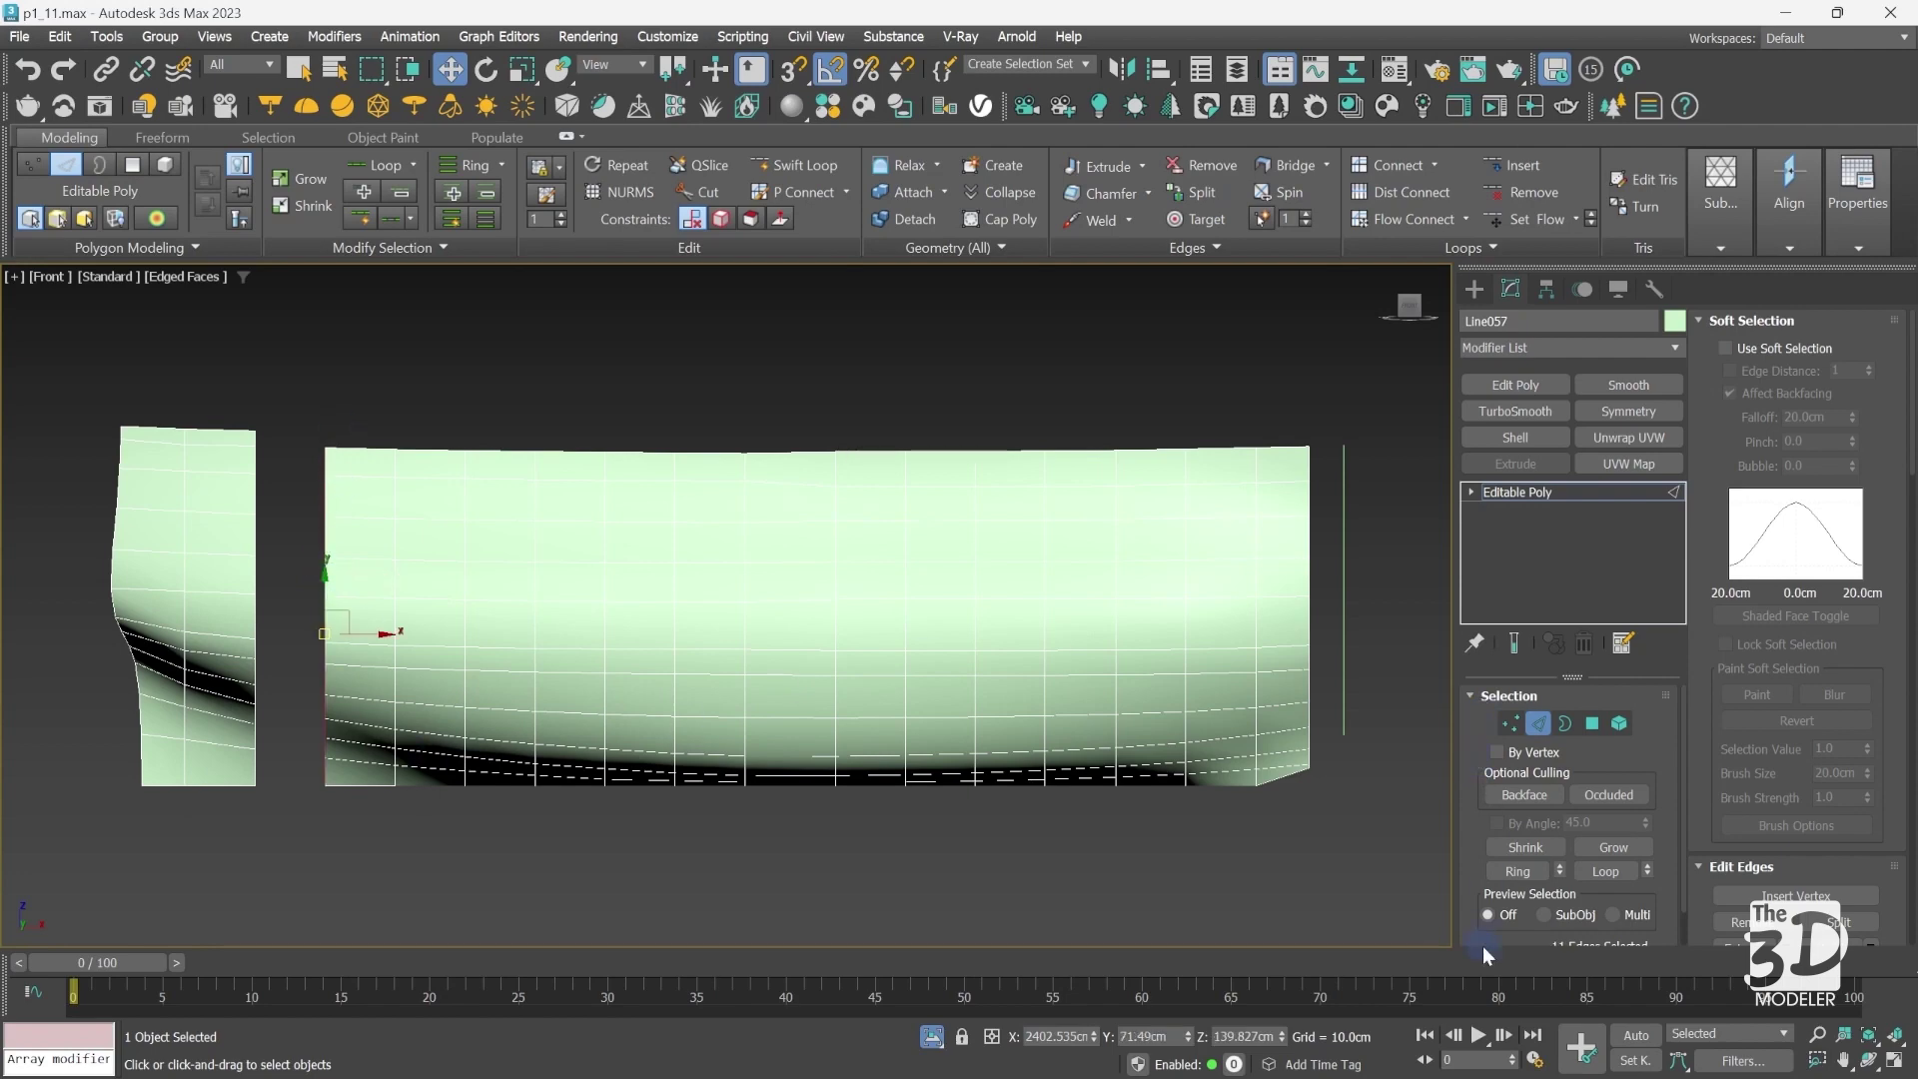
scroll(1498, 929, "down", 1)
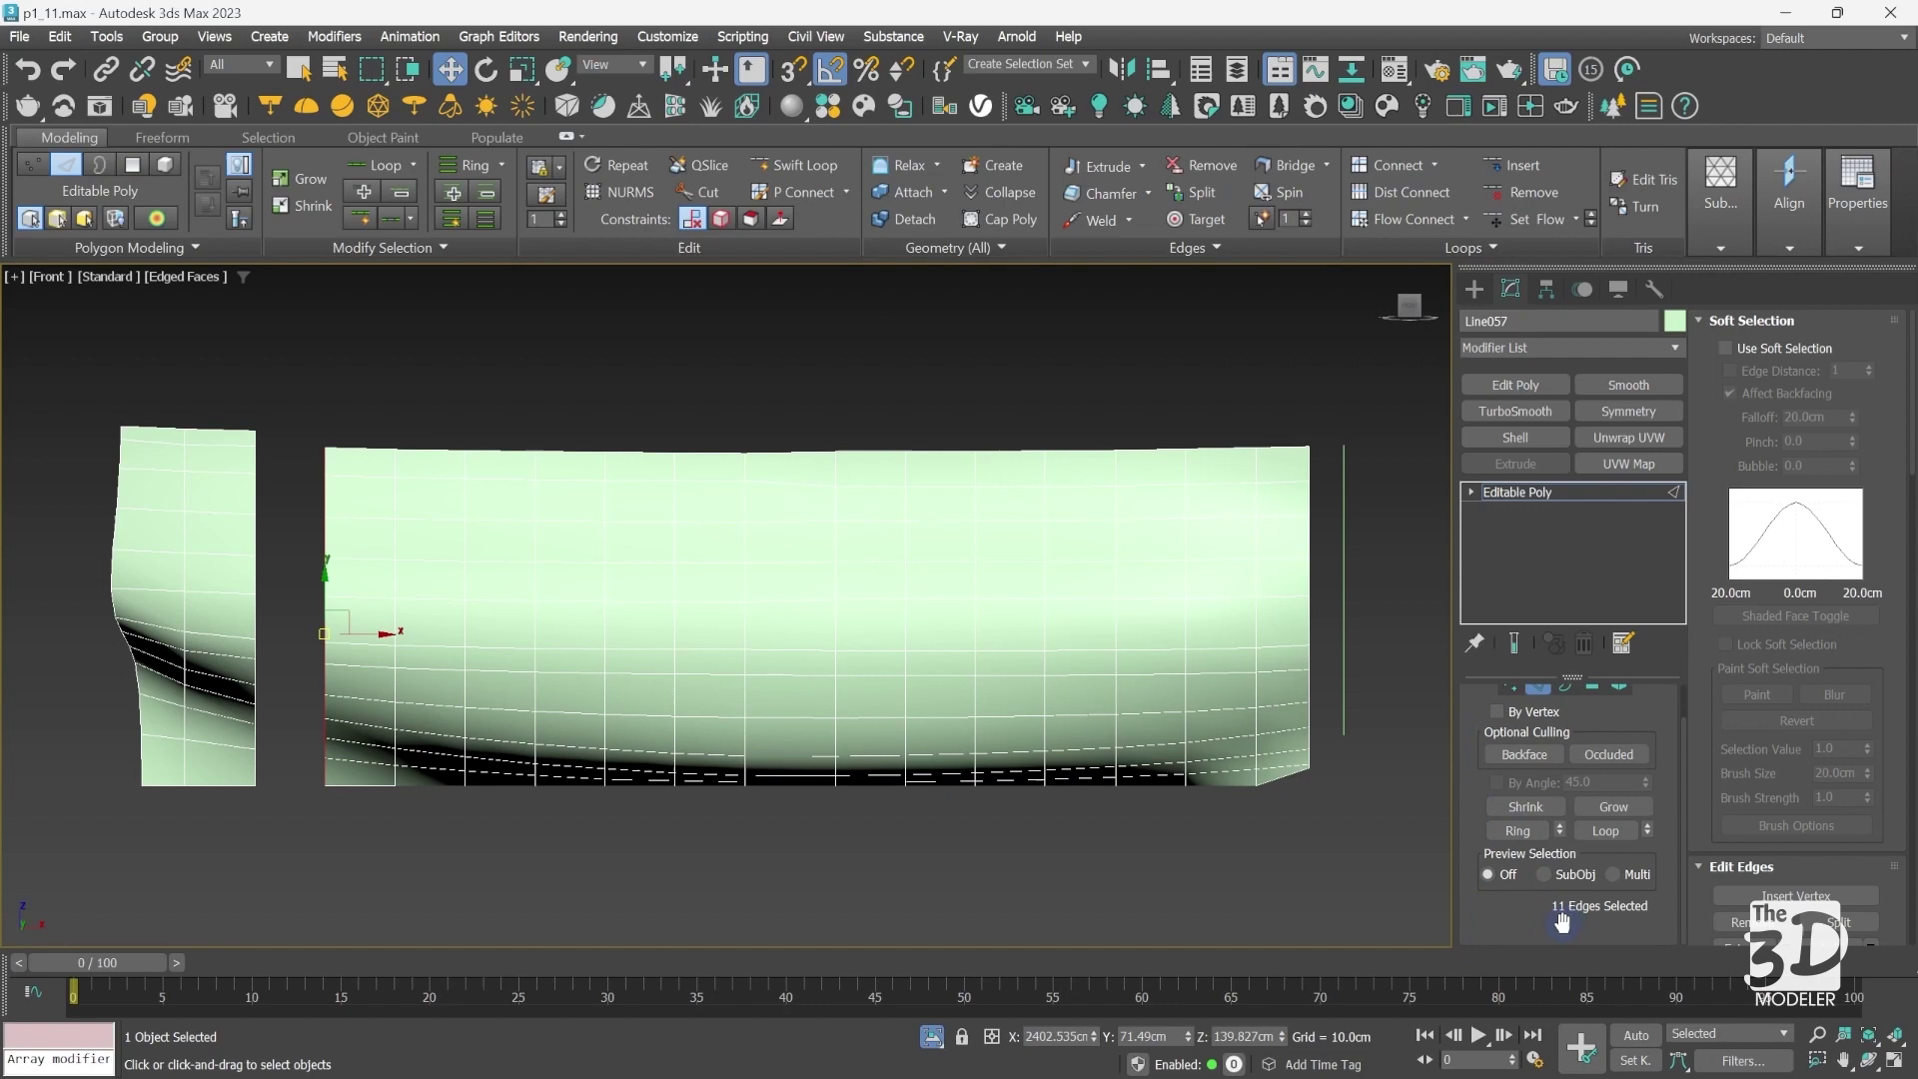
Step: Bridge the facing edge loops of the small and large sections, leaving the small section's topmost edge out of the selection
left_click(253, 537, "ctrl")
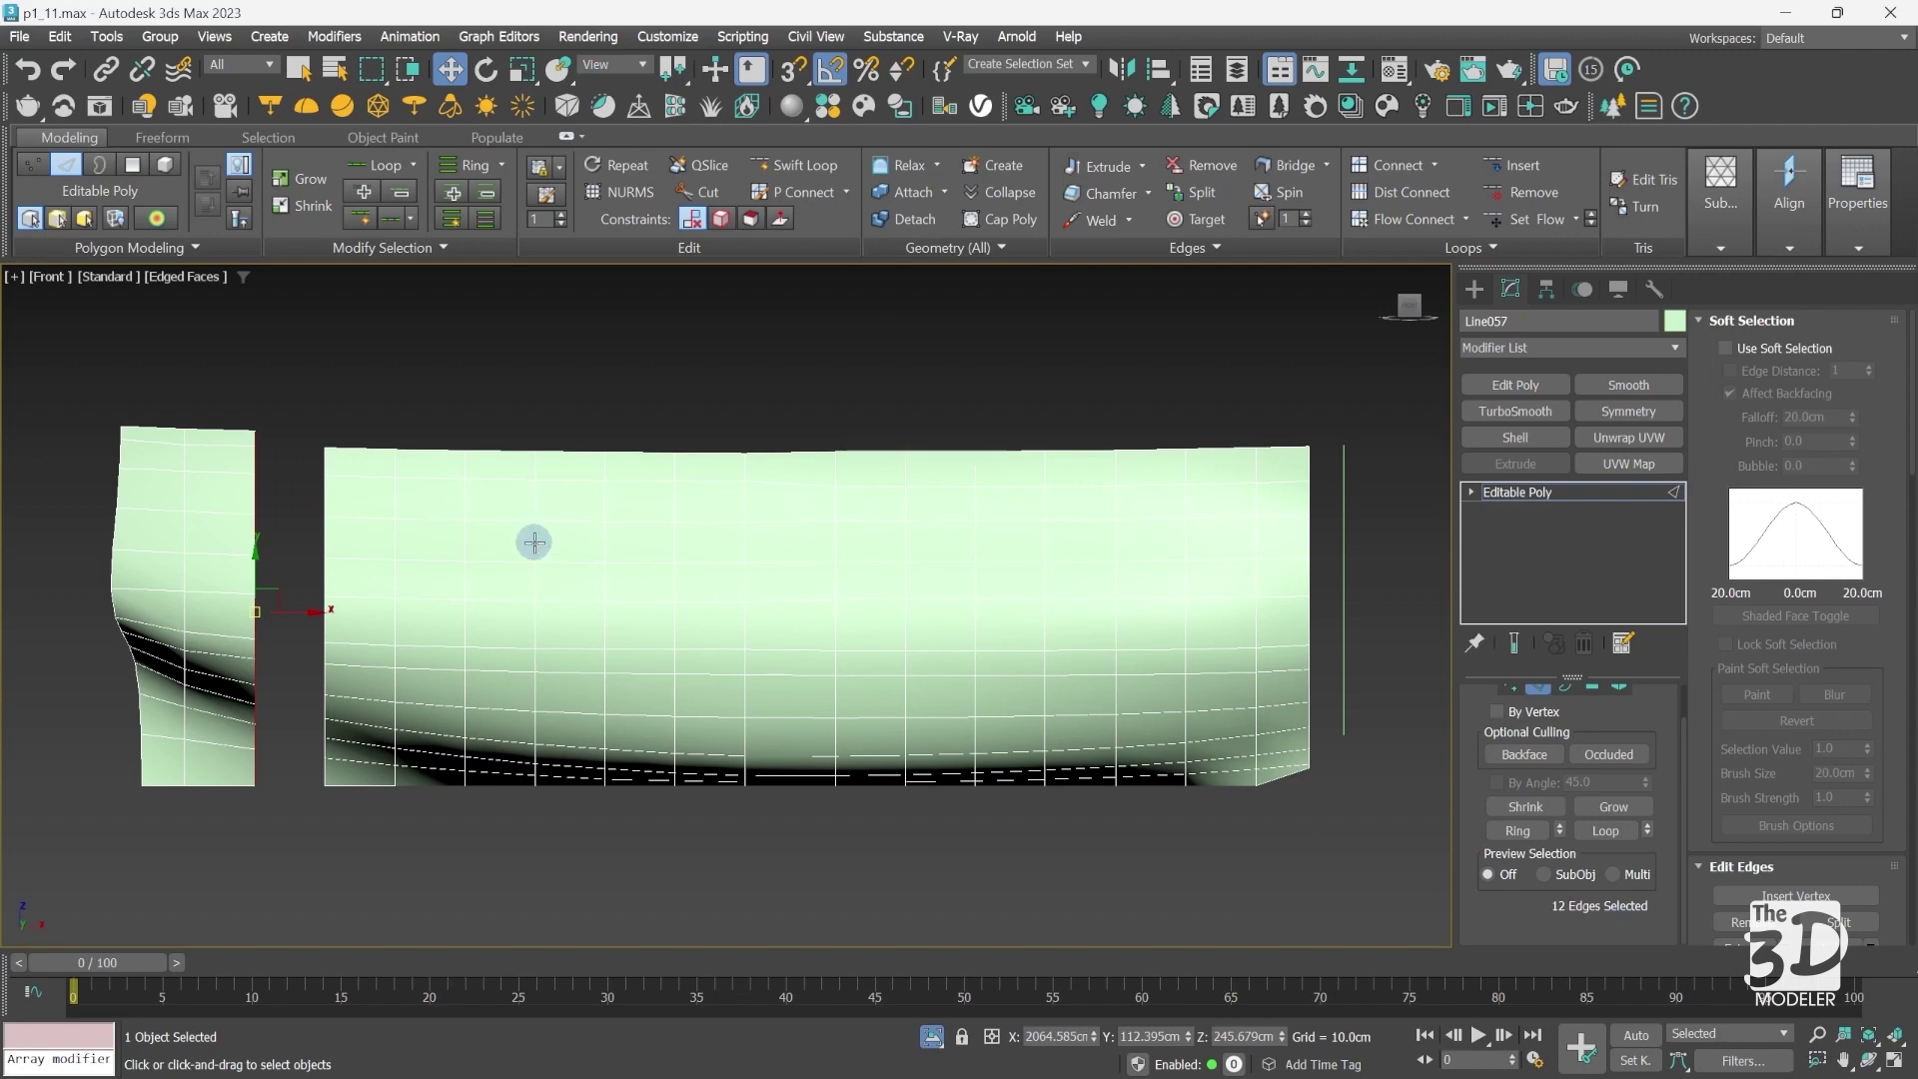
left_click(275, 439, "alt")
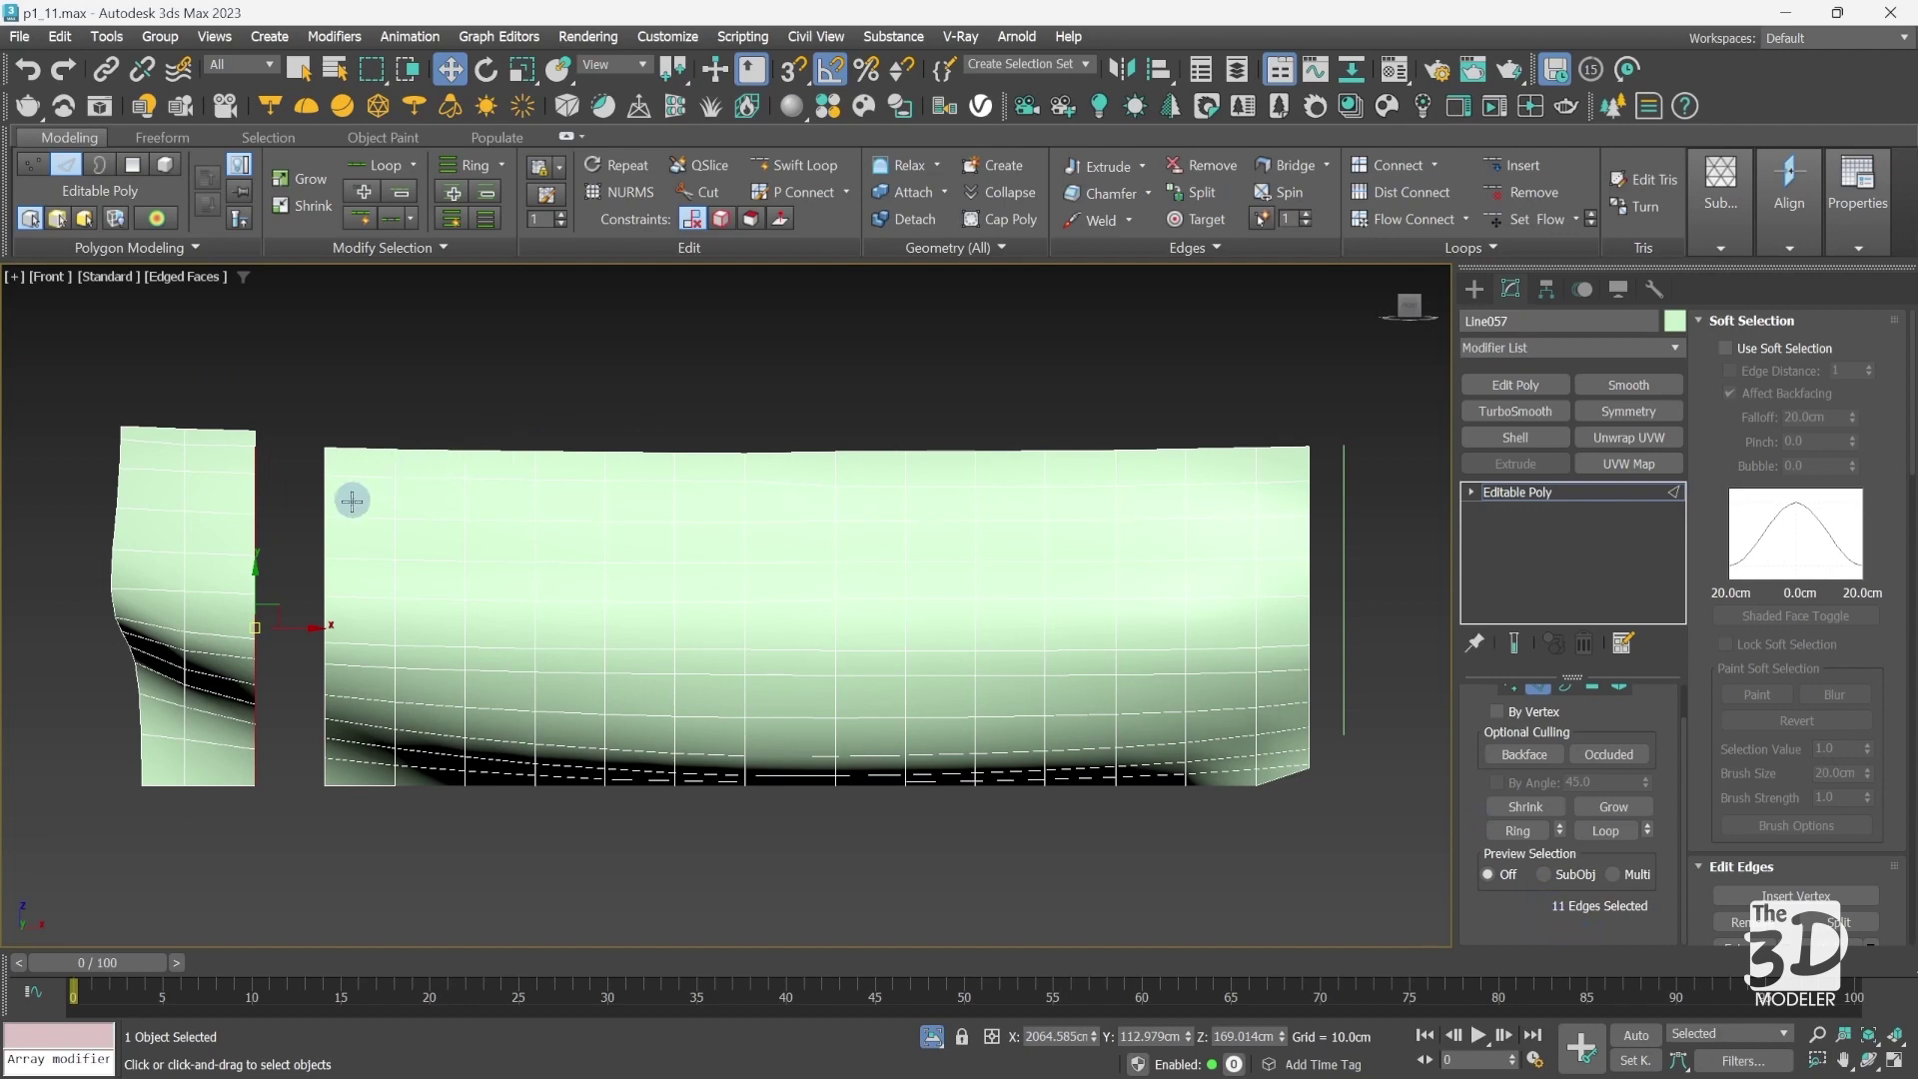
double_click(324, 536, "ctrl")
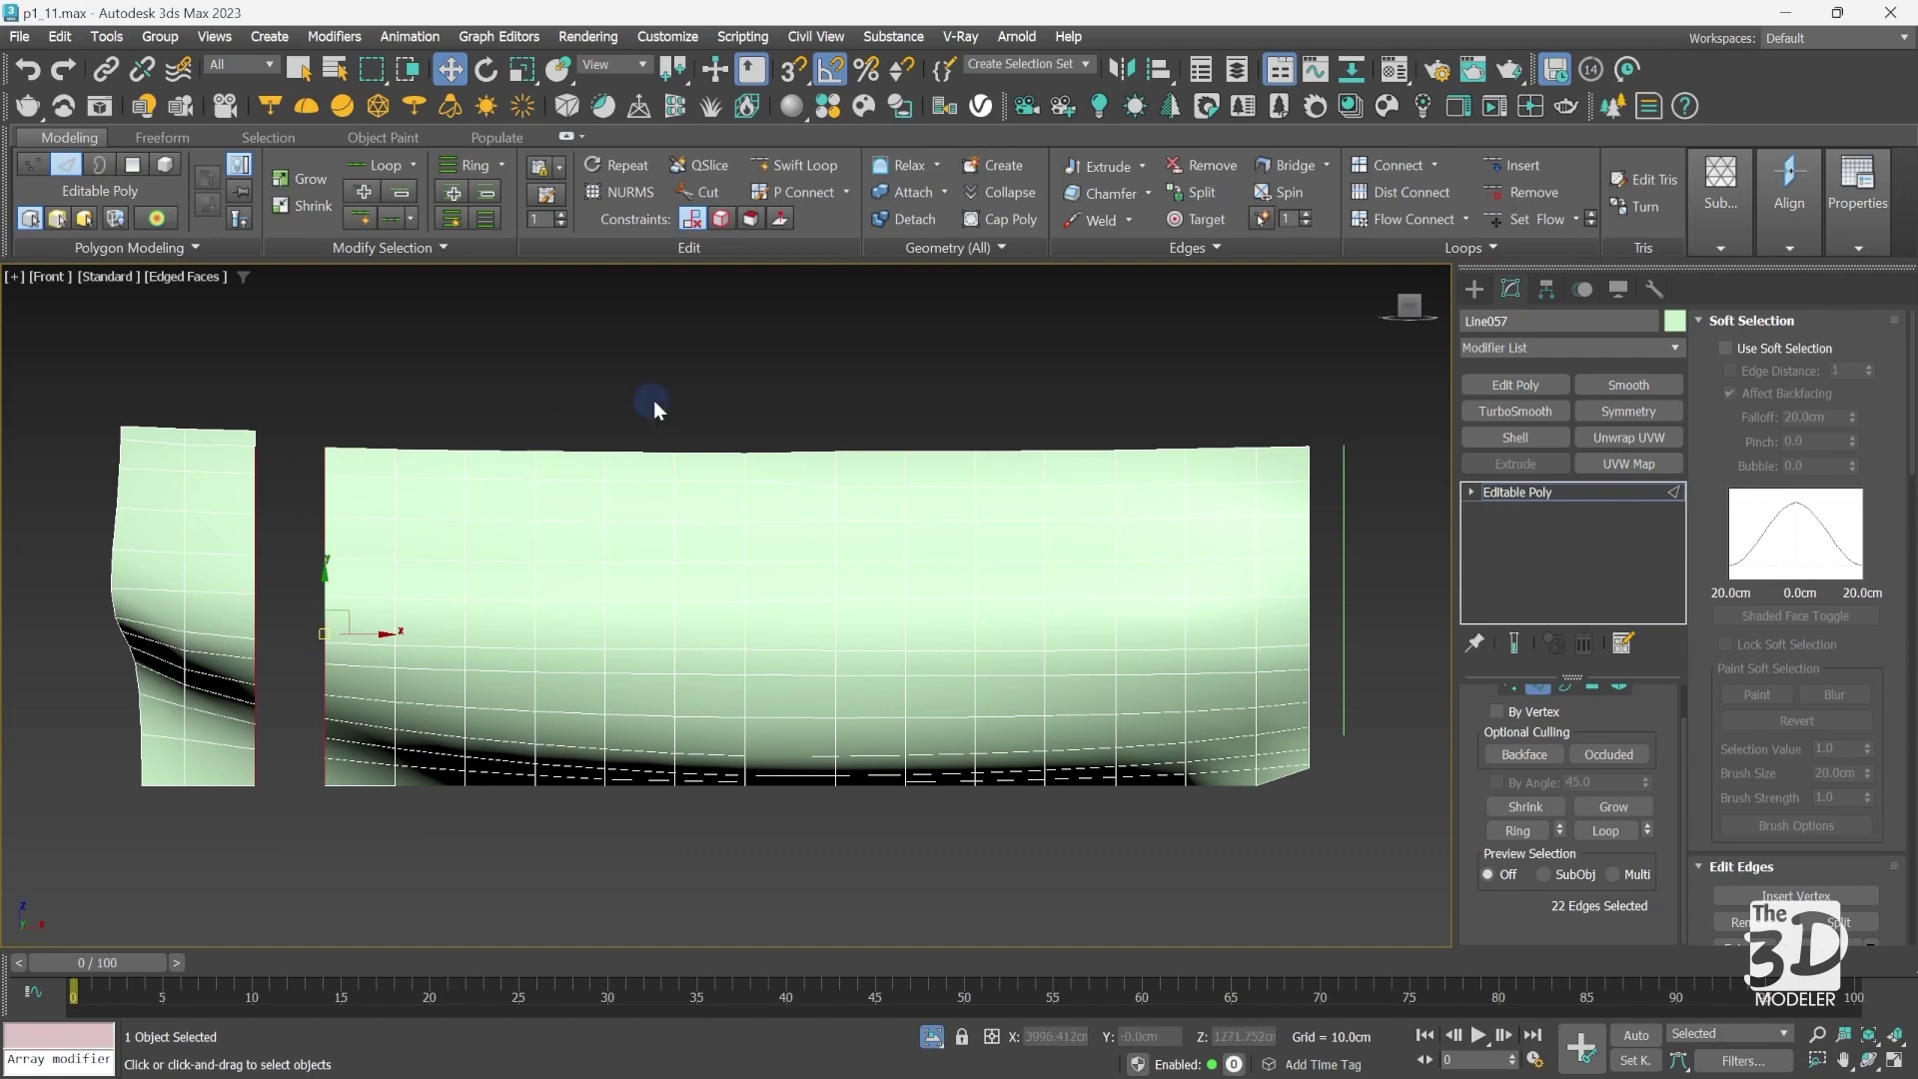
left_click(1285, 166)
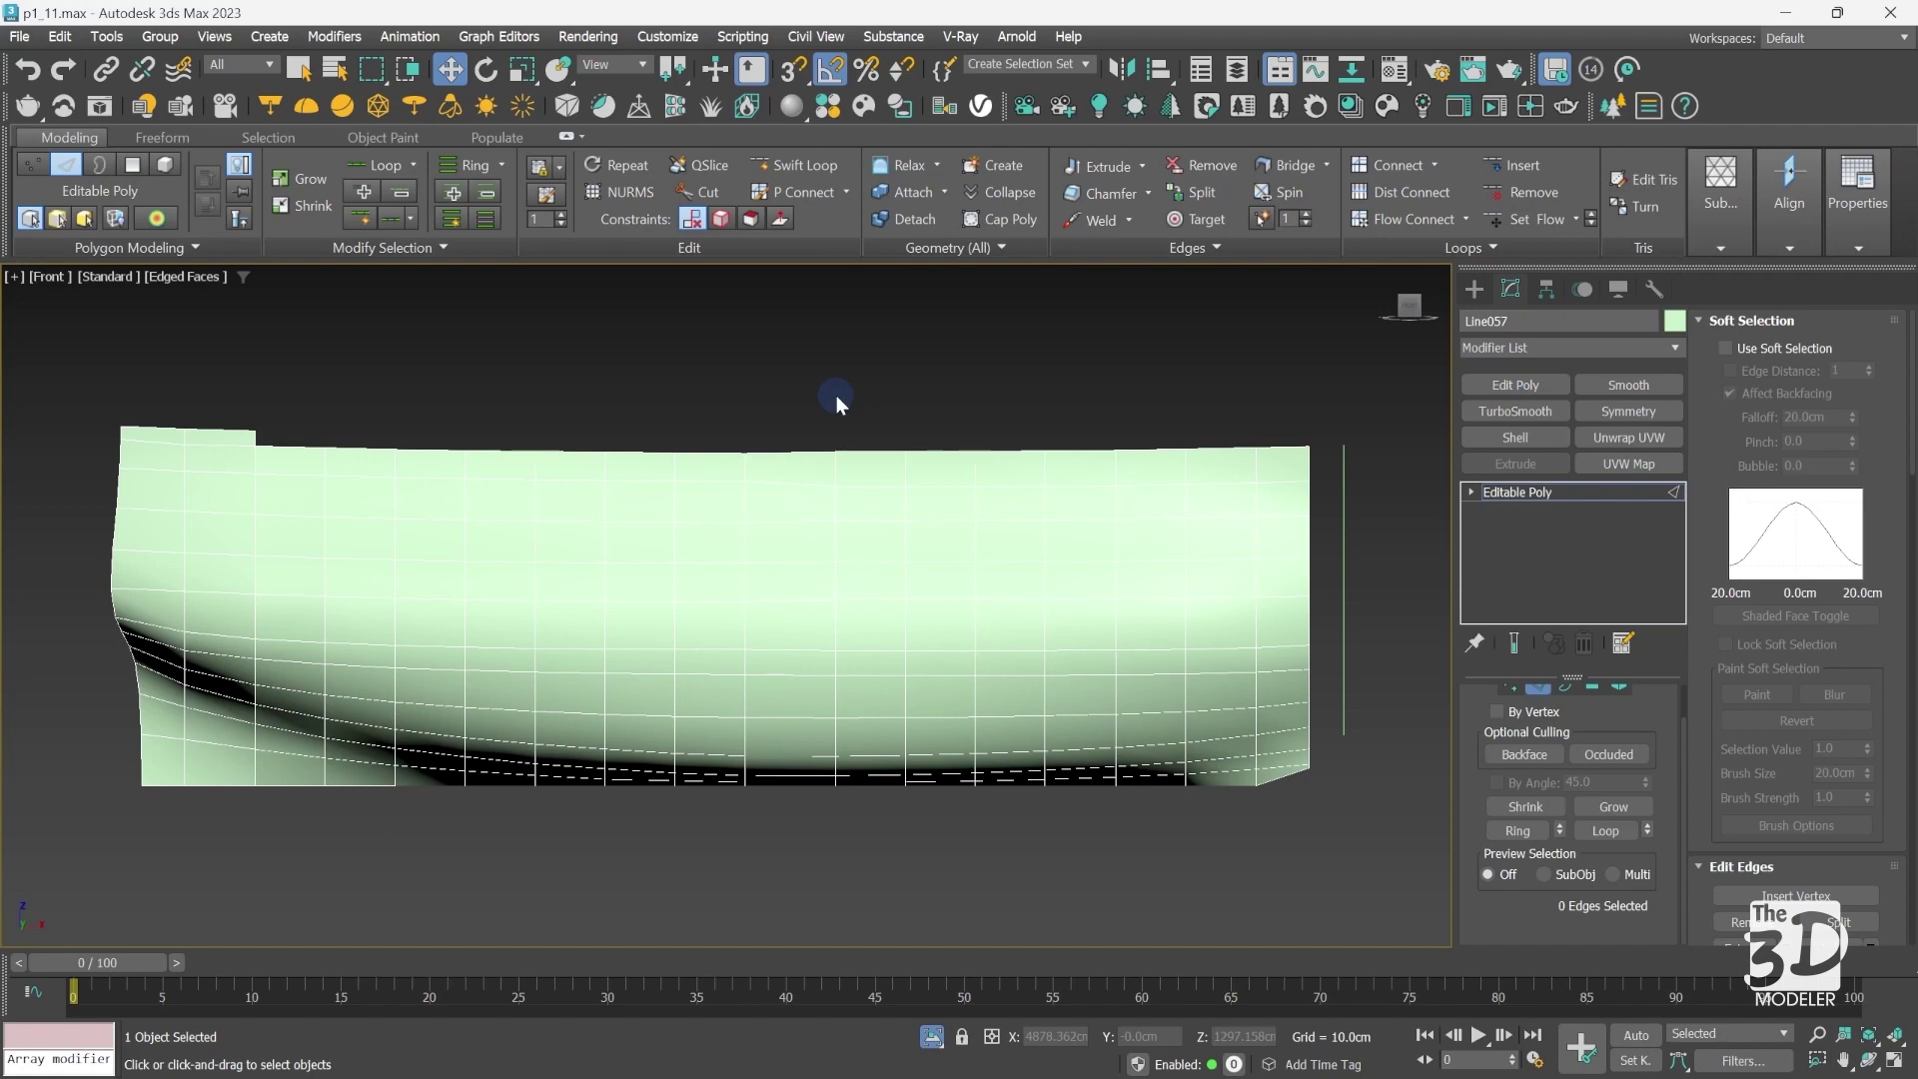
Step: Clear the smoothing groups on all polygons of the combined mesh and assign them to smoothing group 1
key("p")
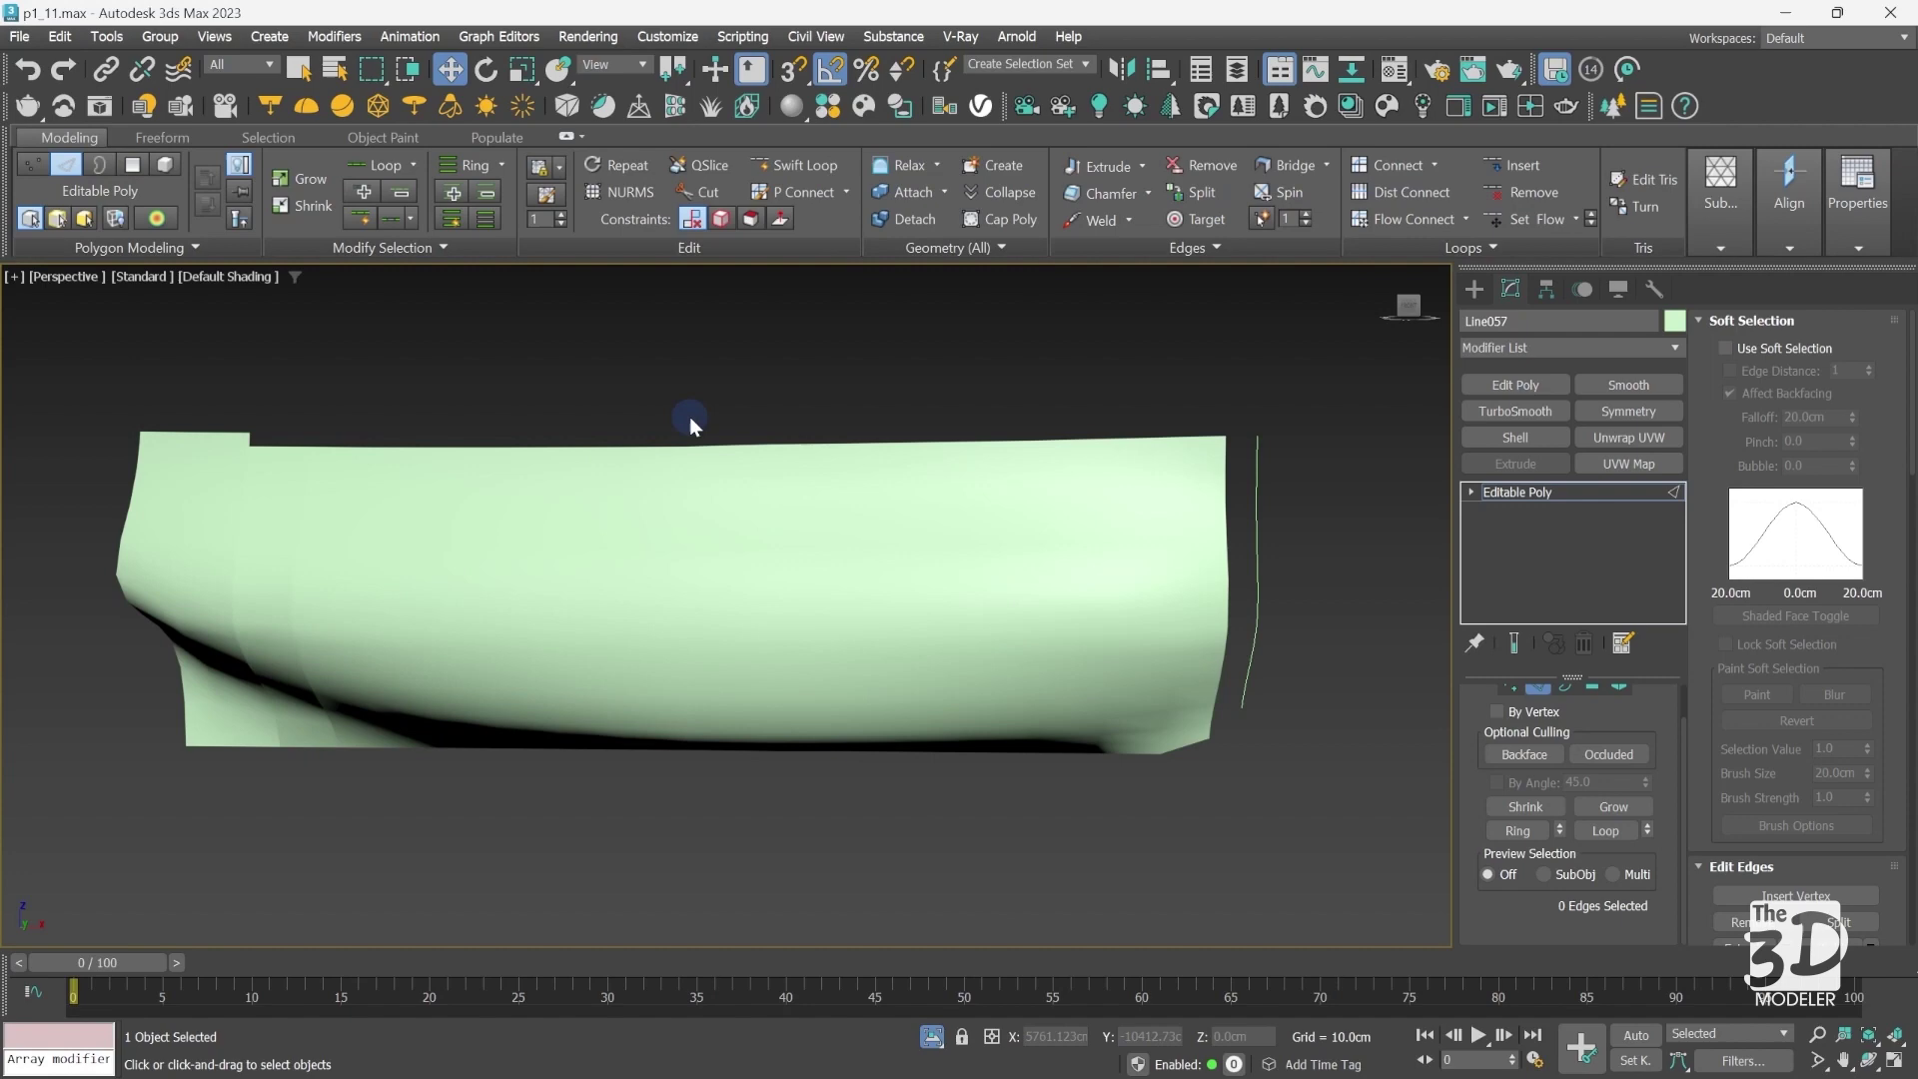
key("4")
key("ctrl+a")
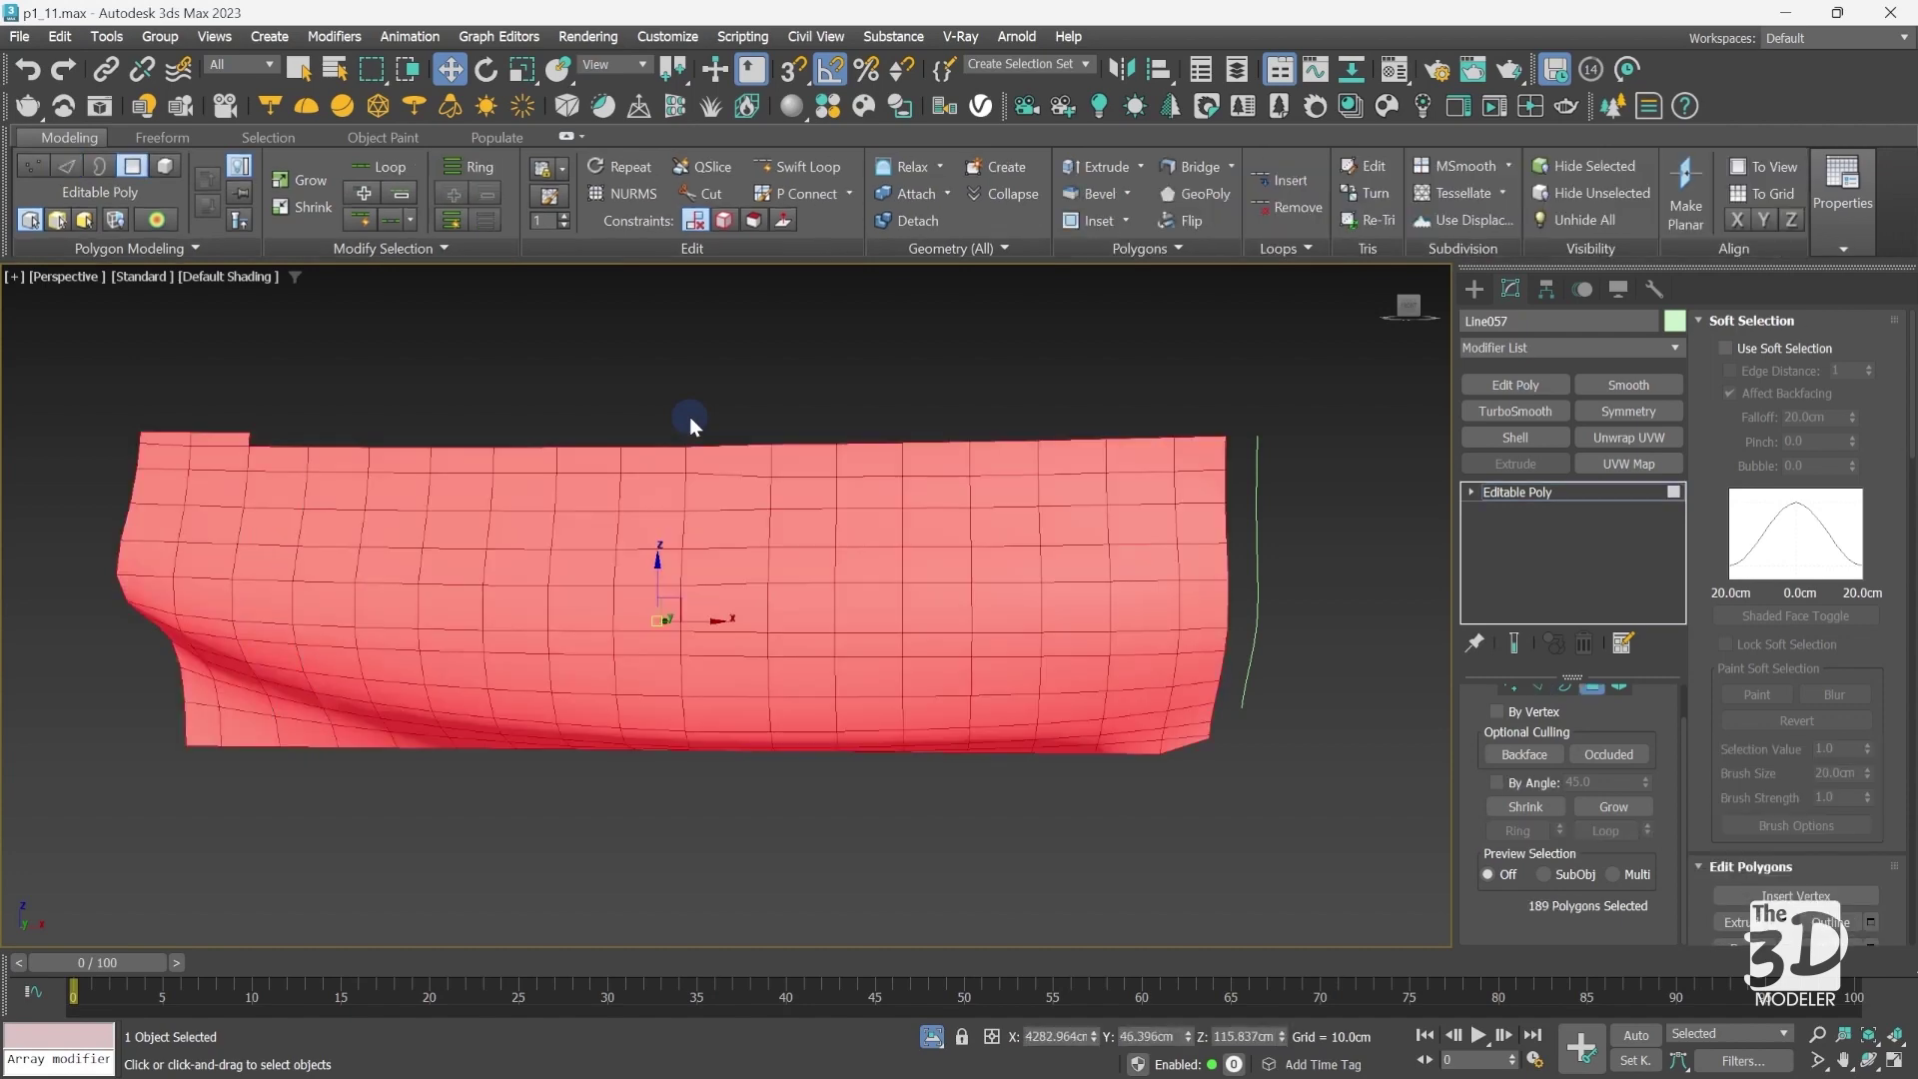
scroll(1798, 600, "down", 10)
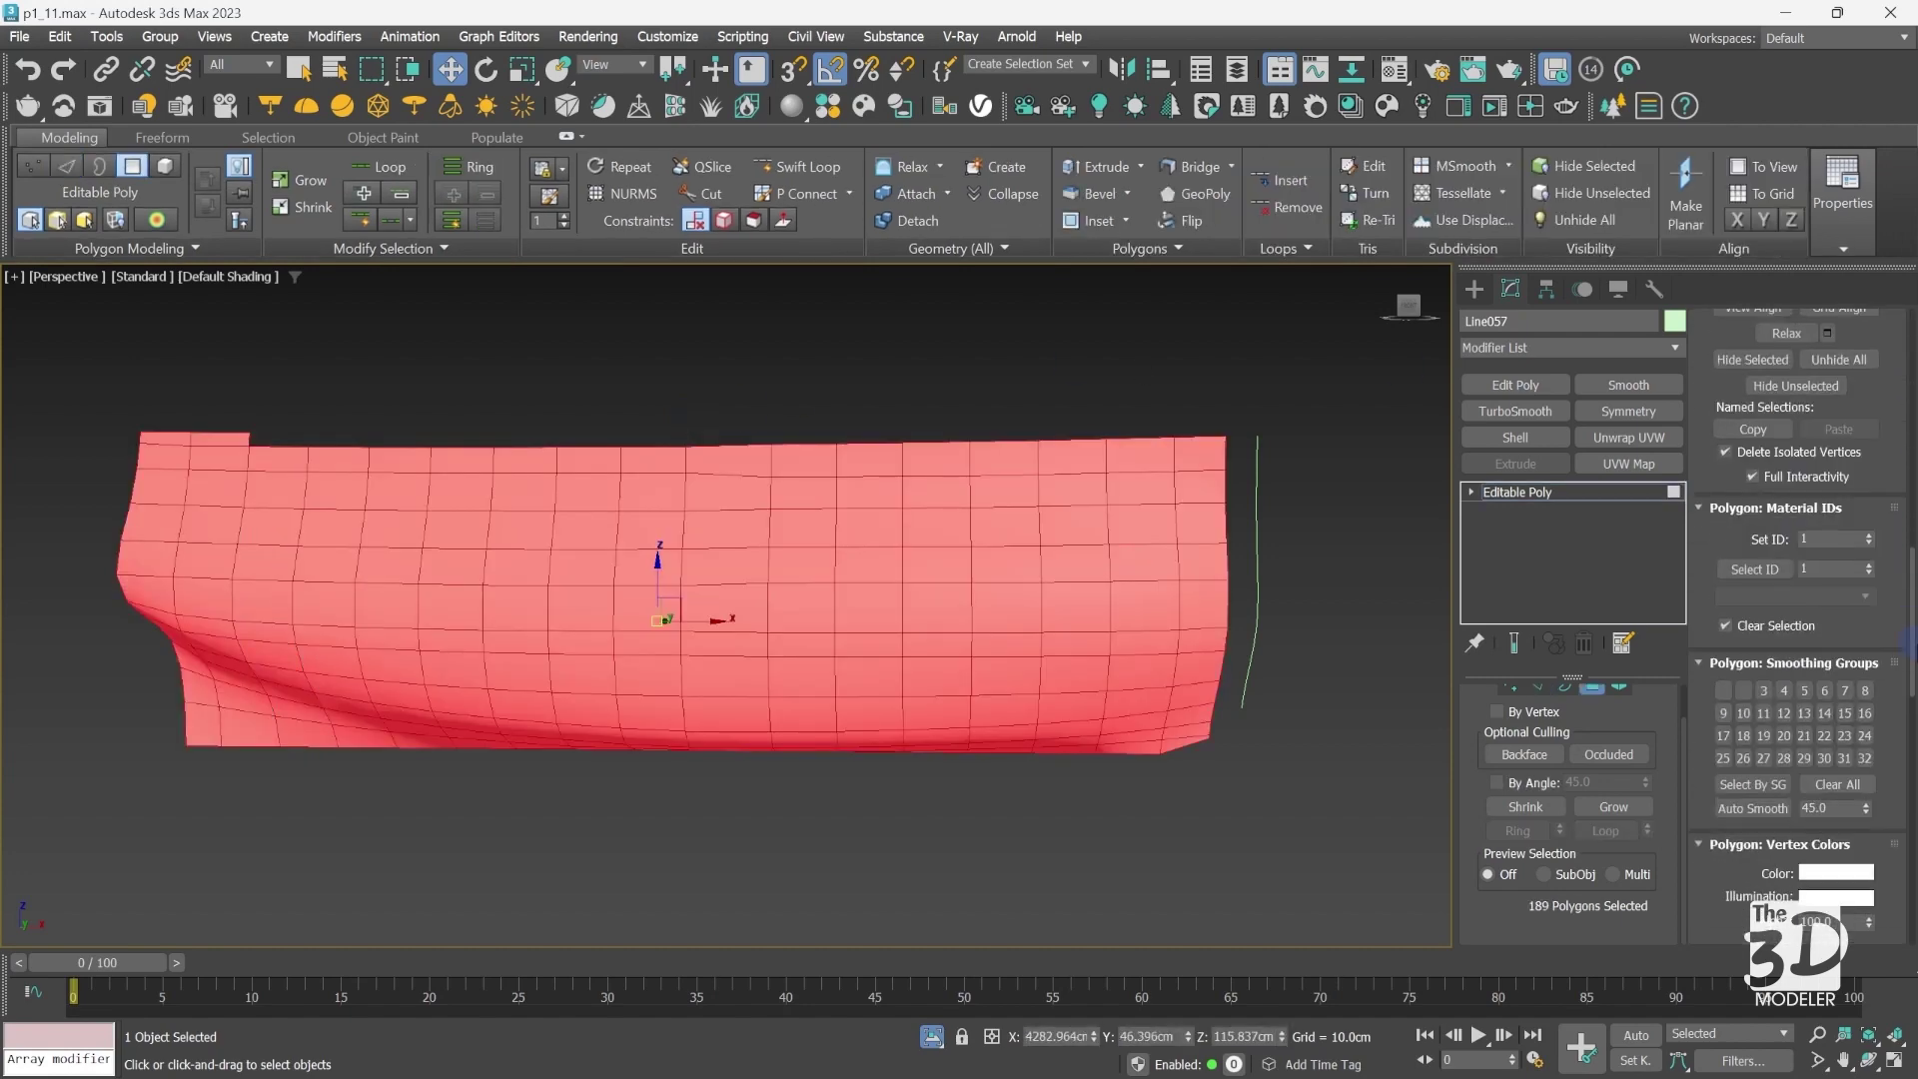
scroll(1834, 660, "down", 2)
left_click(1834, 667)
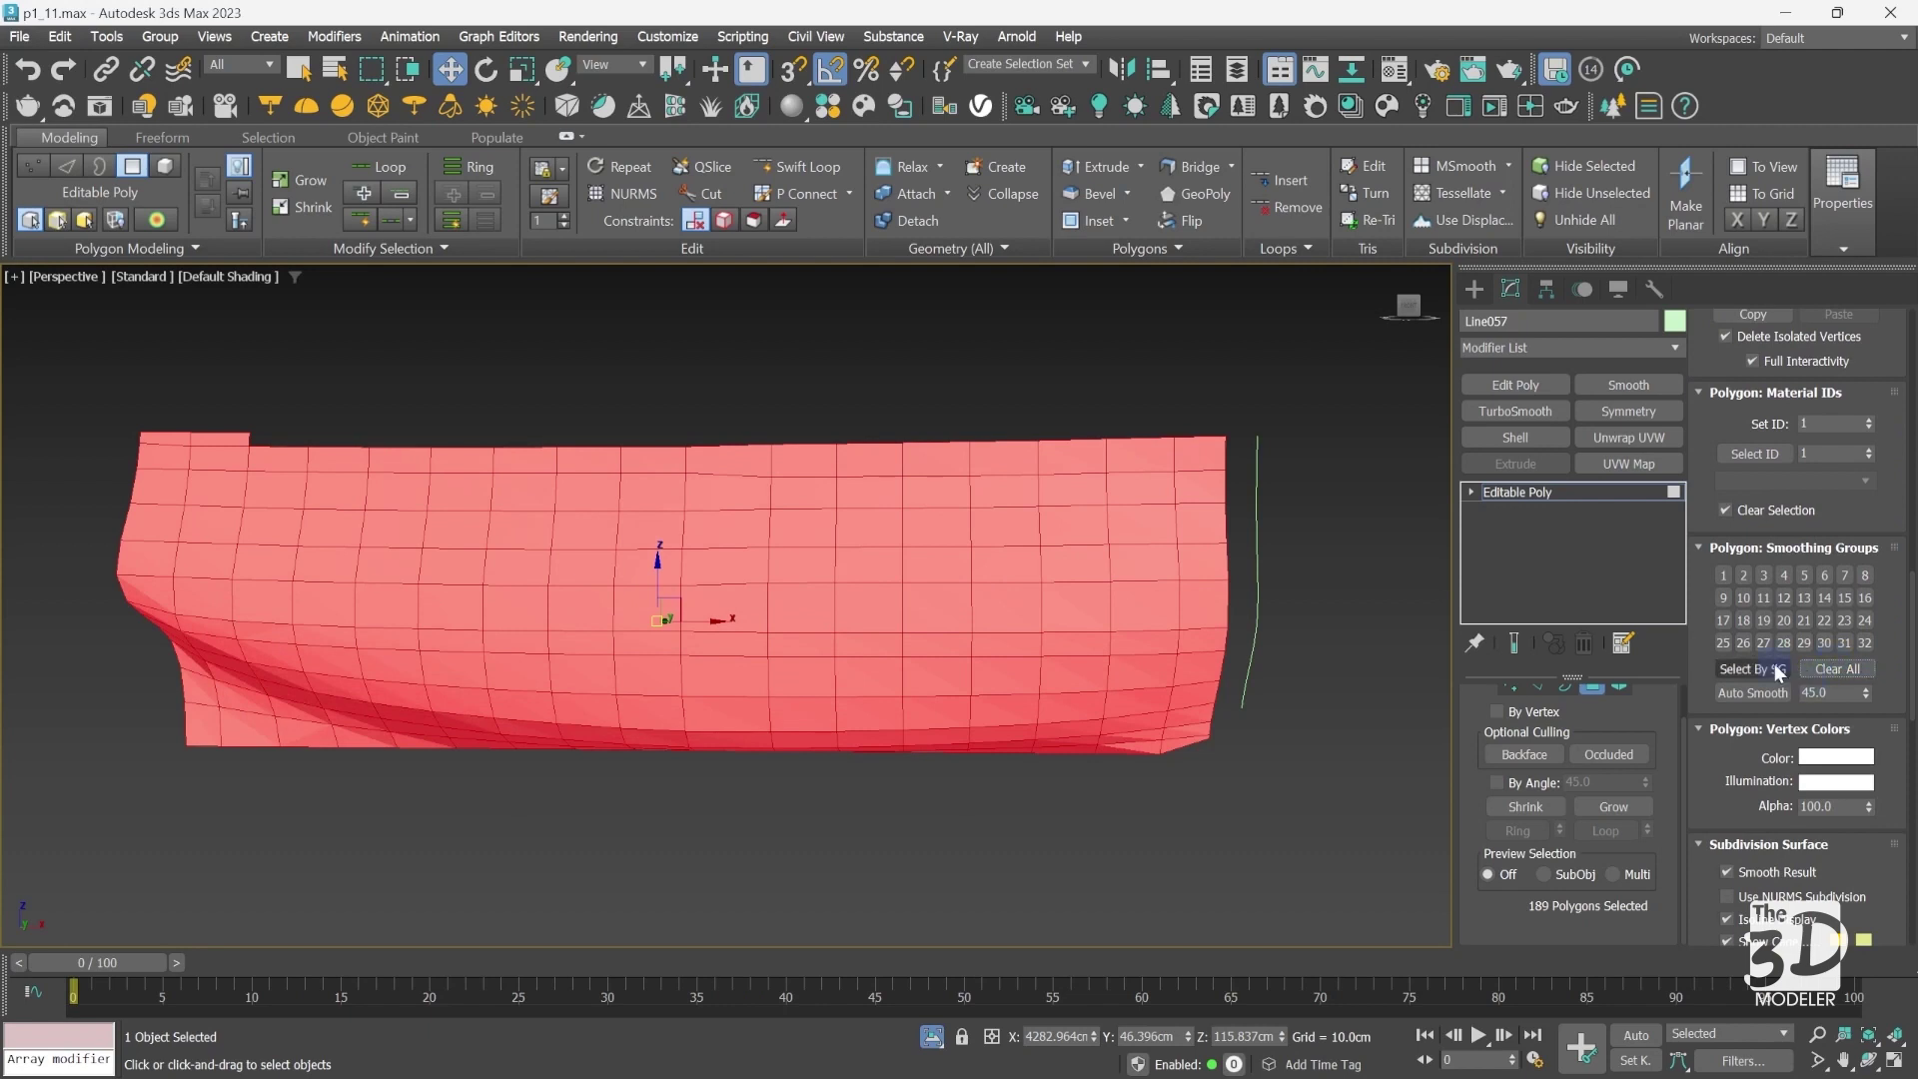
left_click(1723, 574)
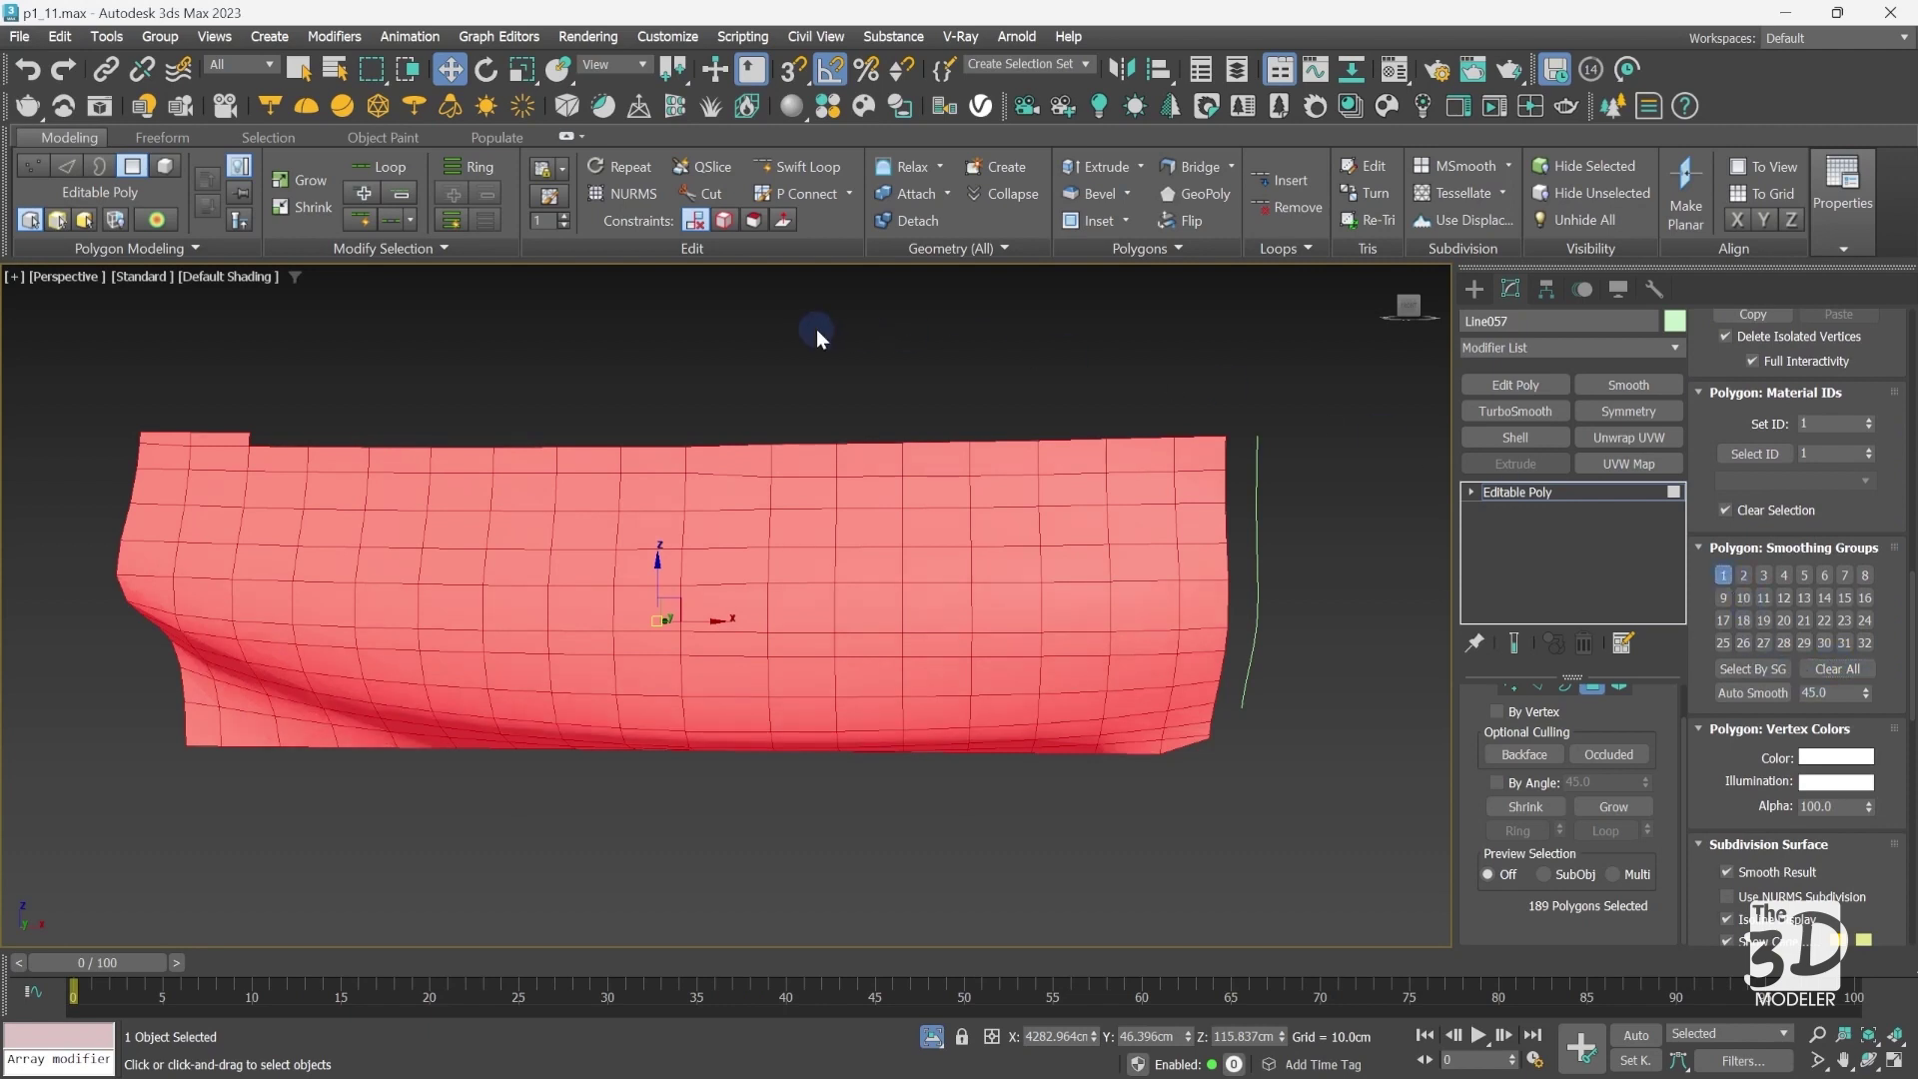
left_click(1621, 483)
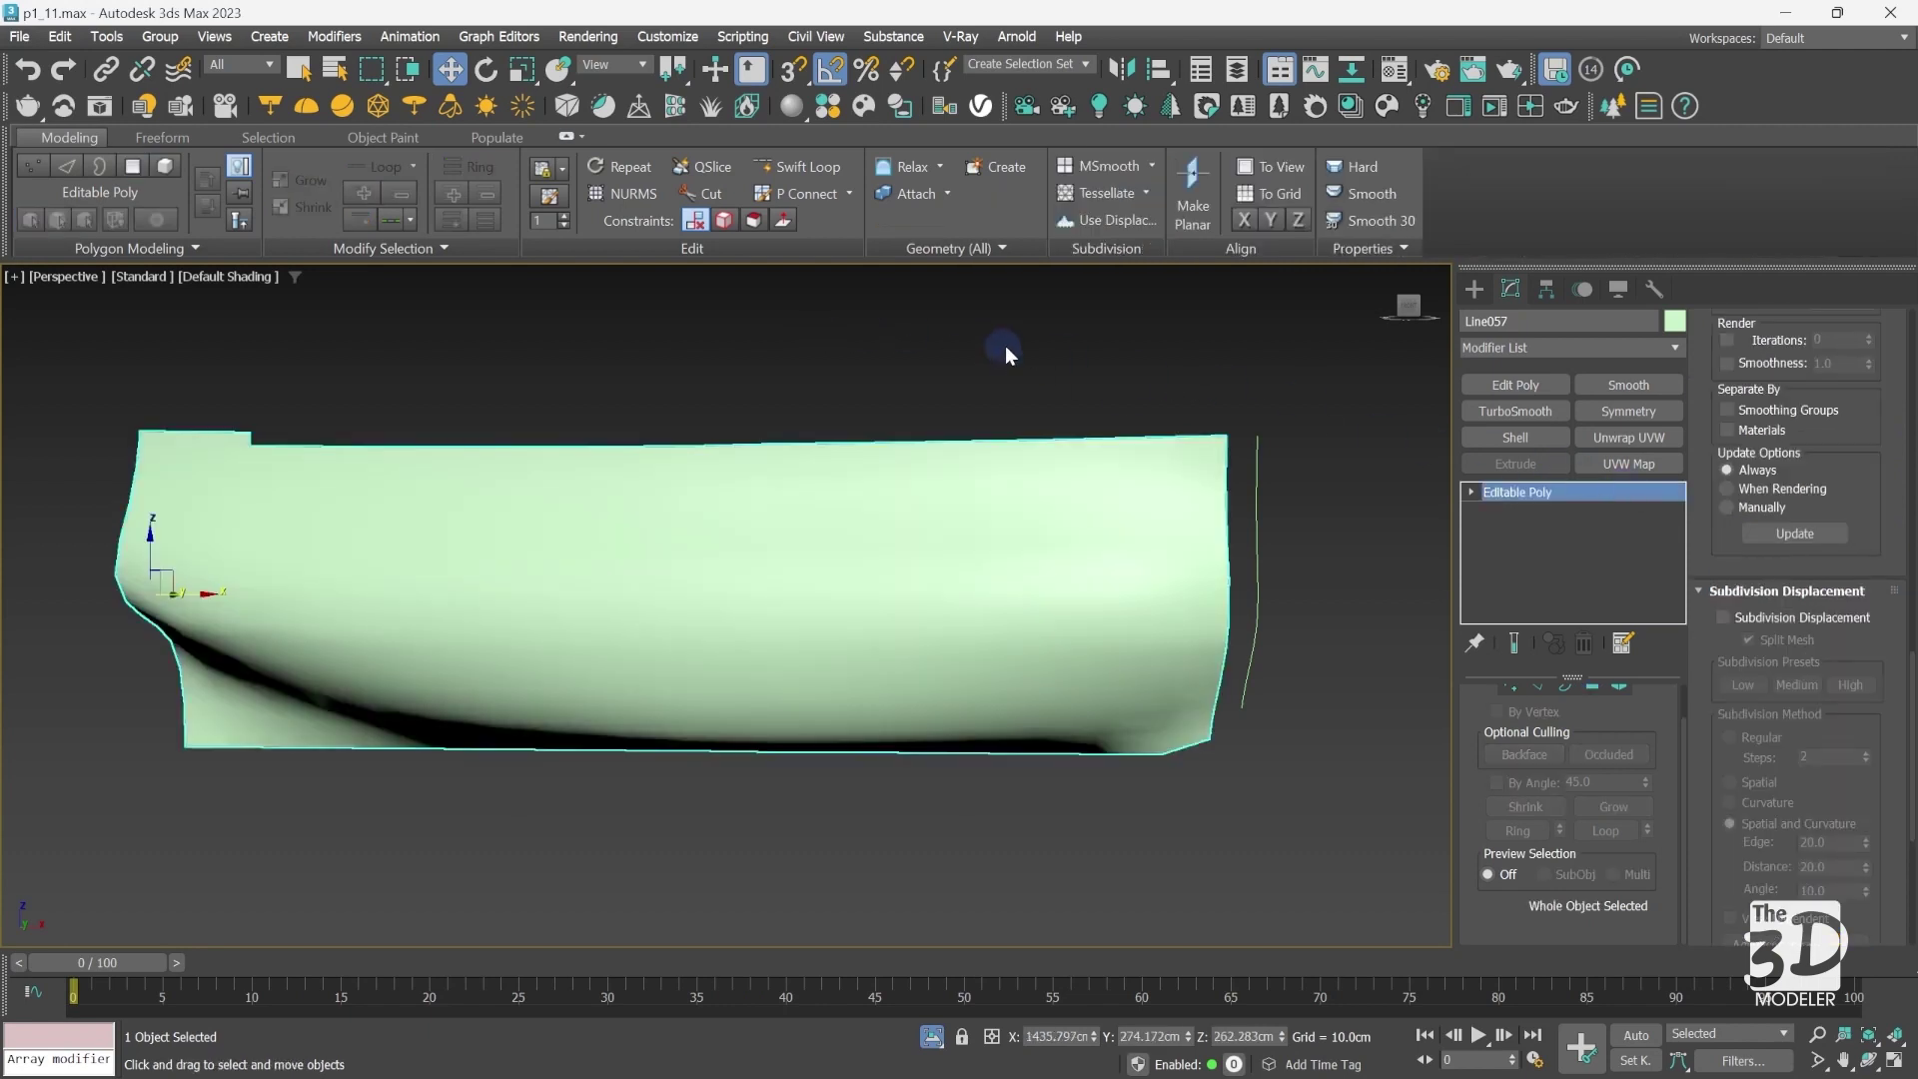
Step: Extrude the remaining detached section line beside the main mesh's open end by -100 cm
mouse_move(1419, 308)
left_mouse_down()
mouse_move(1295, 307)
mouse_move(1423, 318)
left_mouse_up()
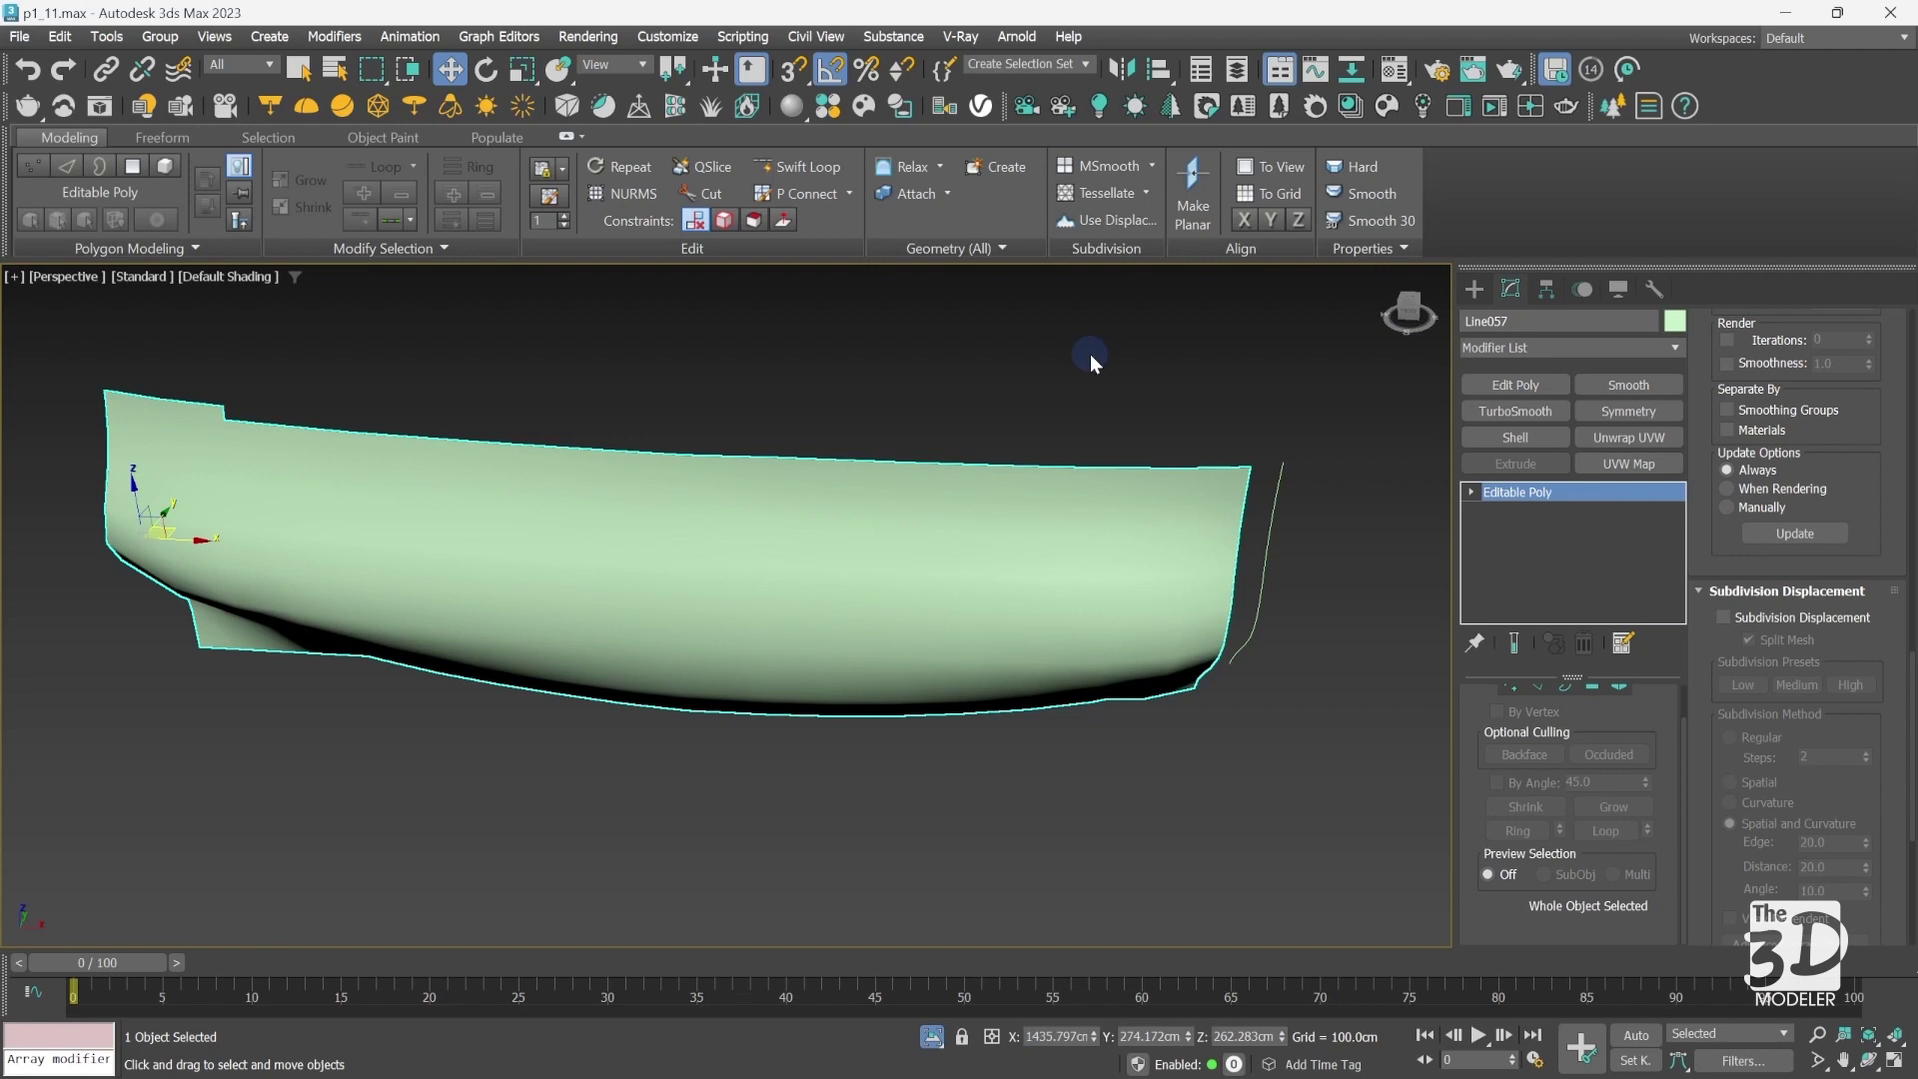
key("f")
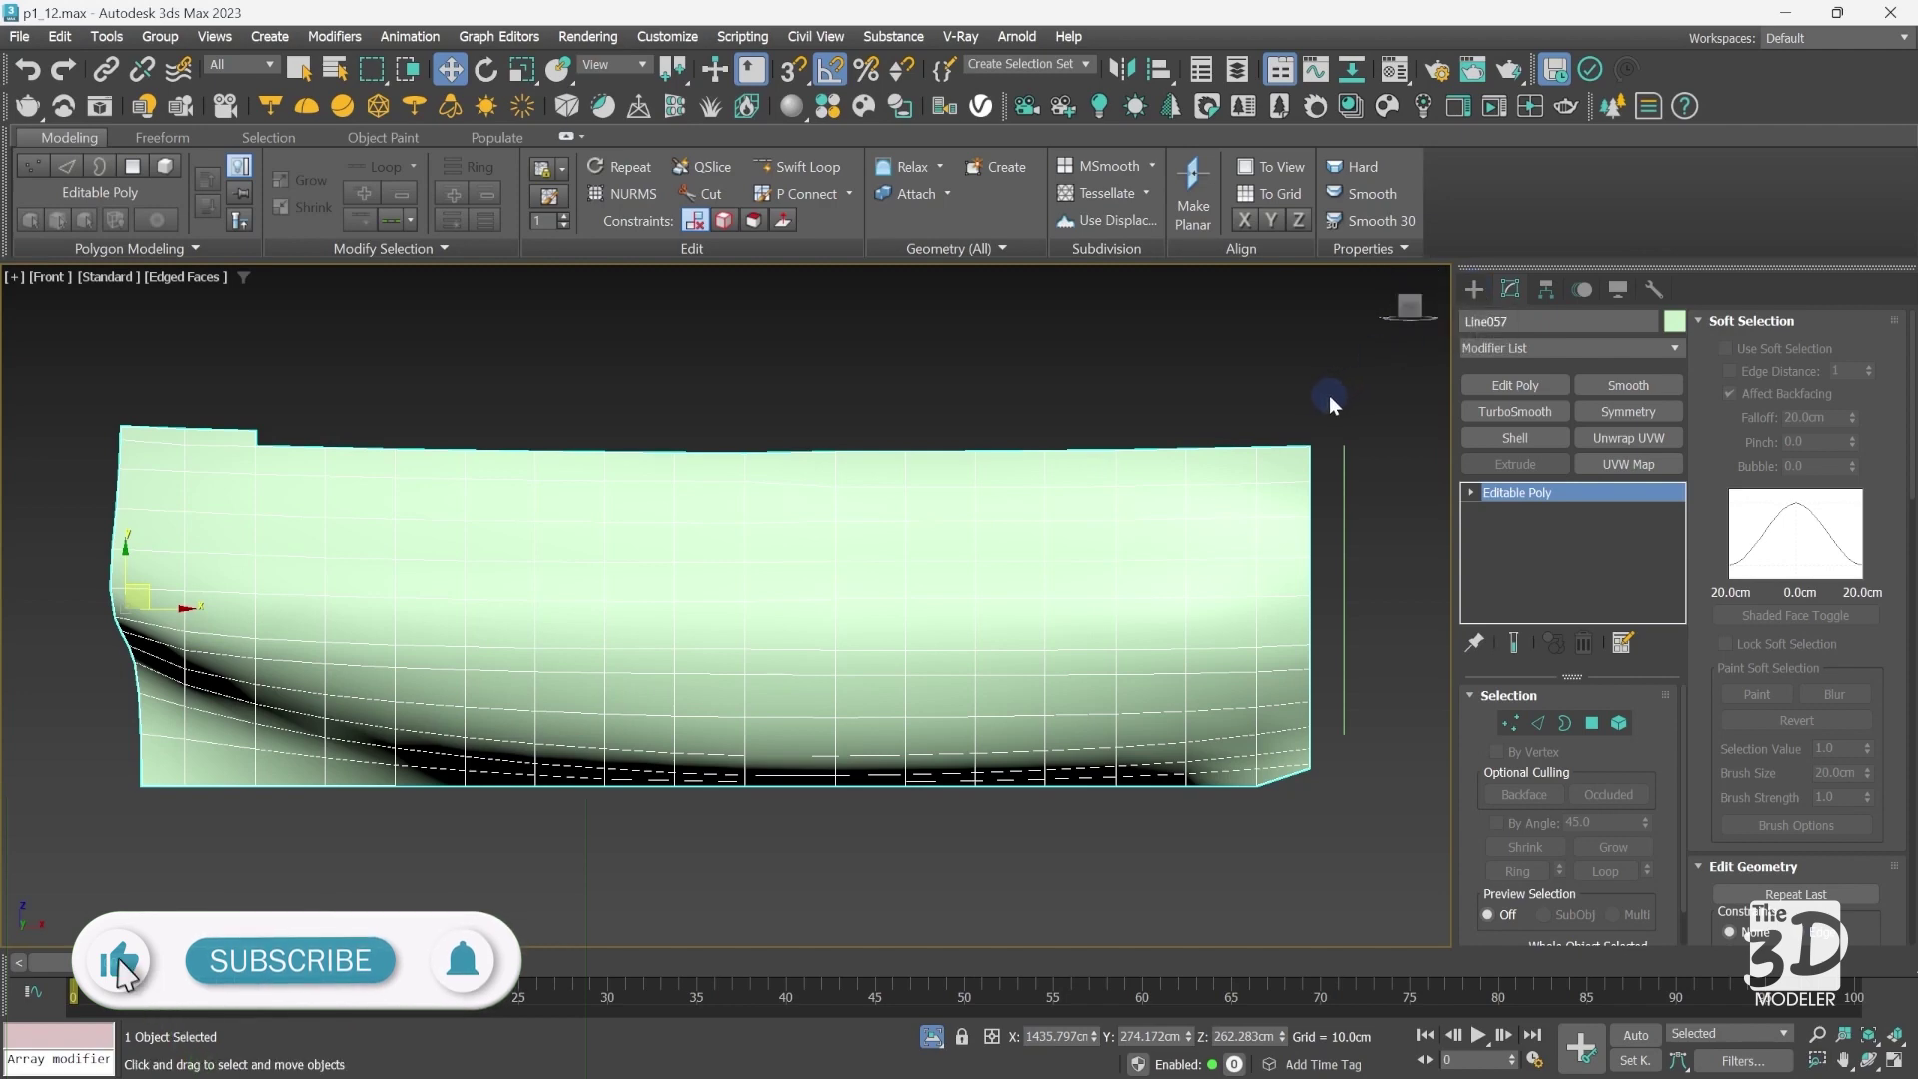
left_click_drag(1331, 423, 1386, 801)
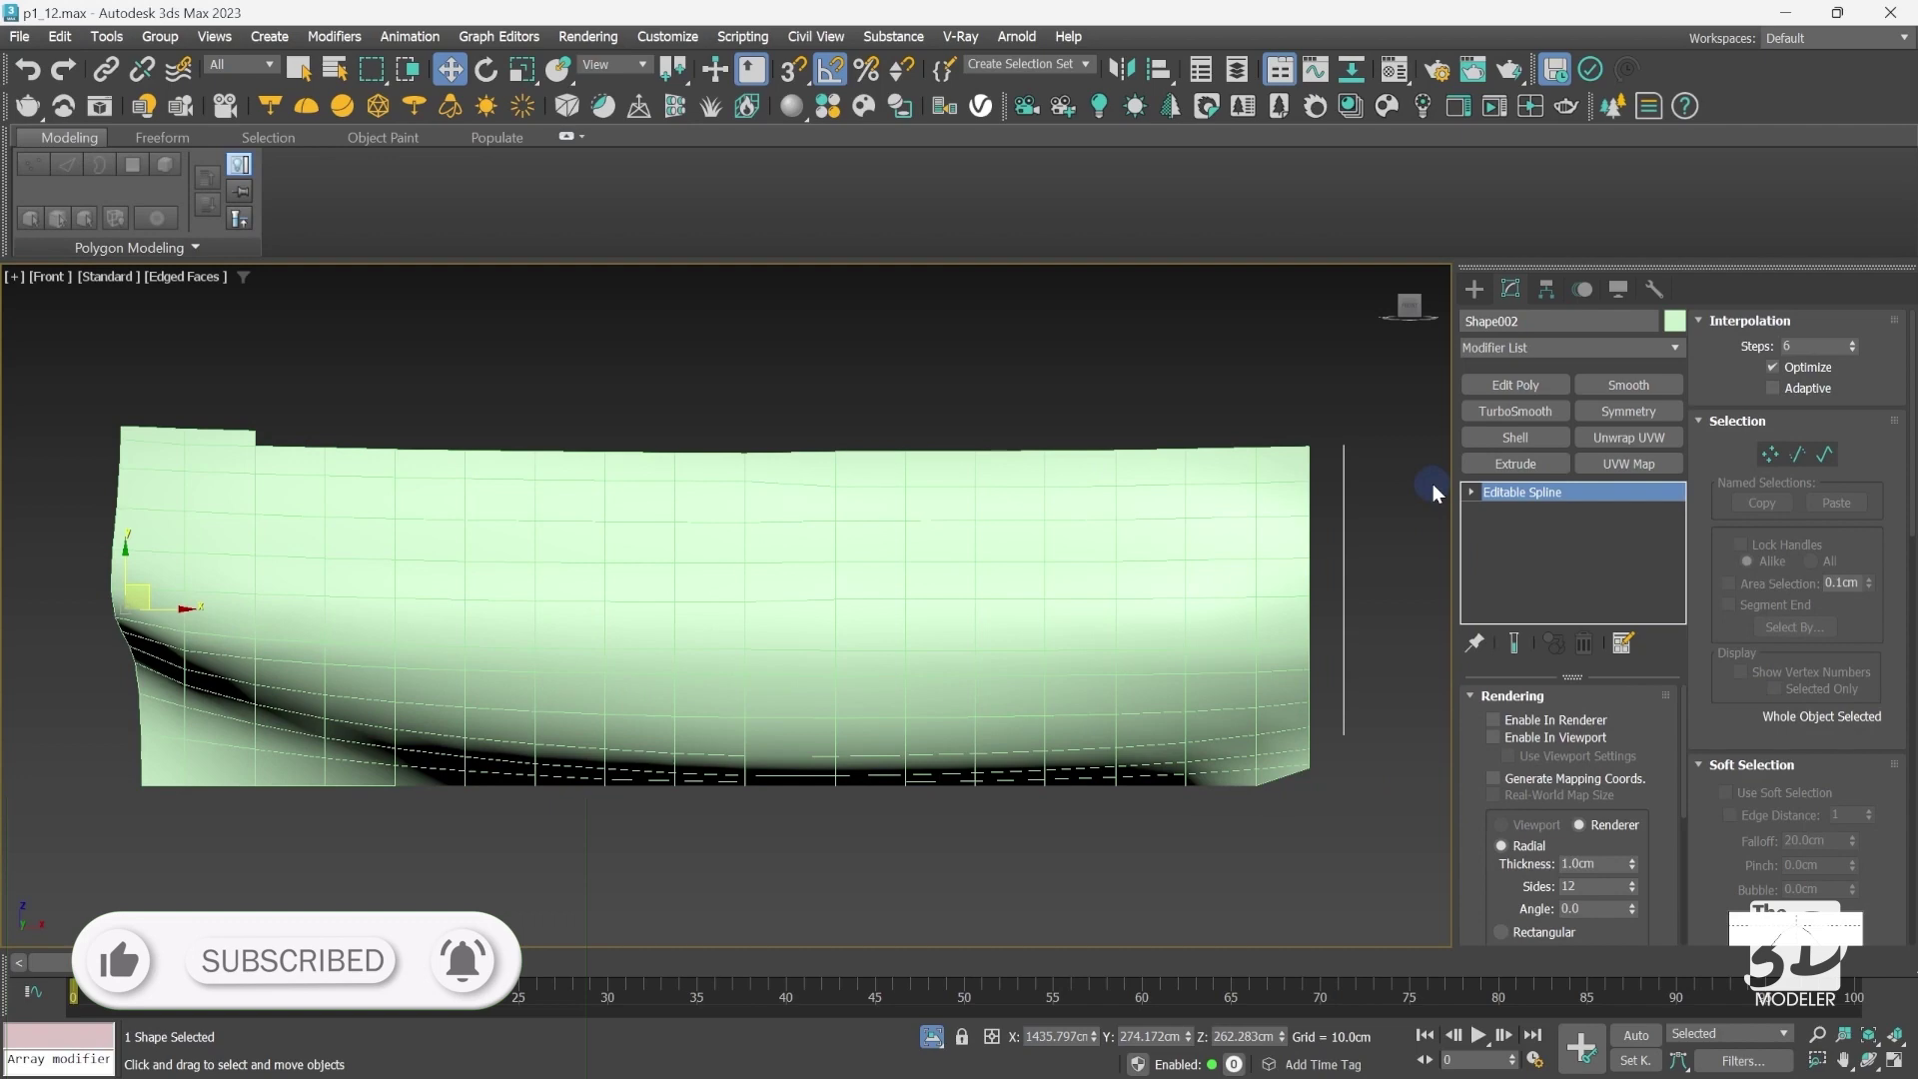
left_click(962, 604)
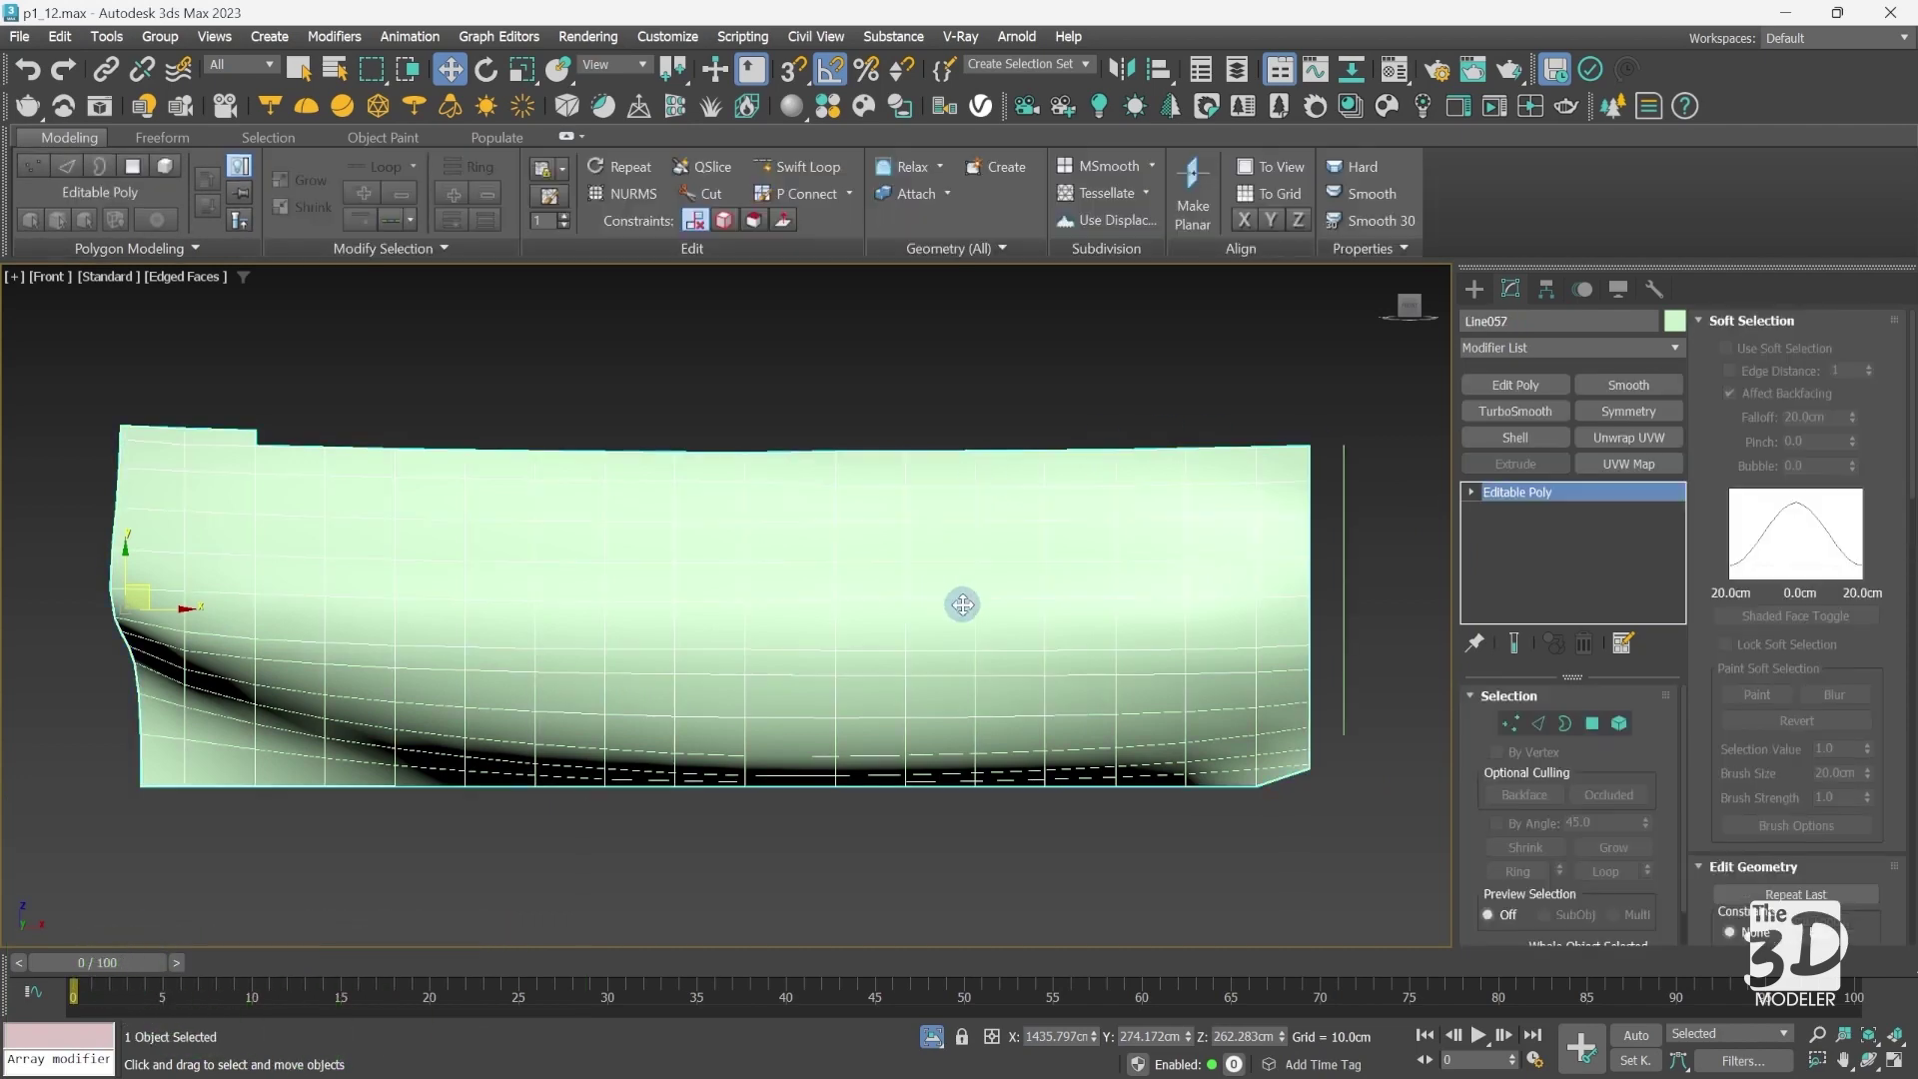
left_click_drag(1419, 682, 1421, 759)
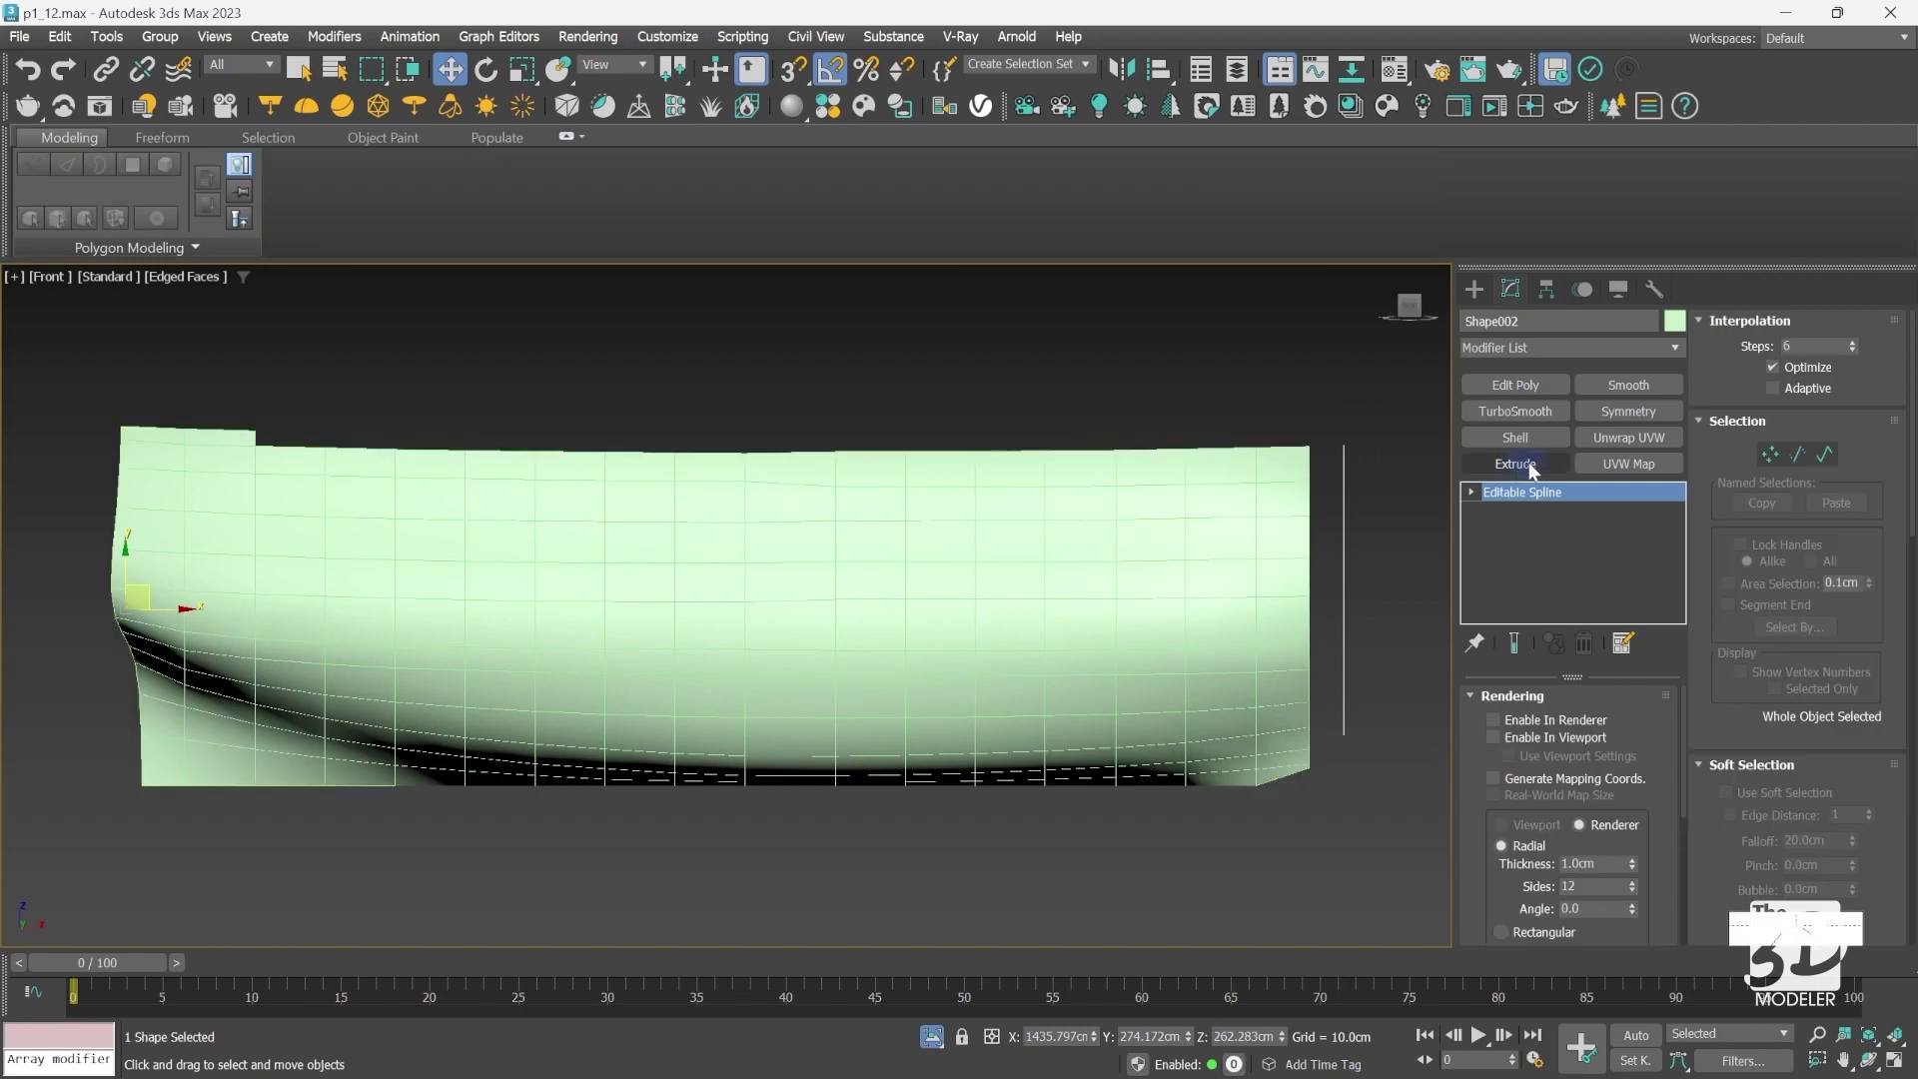
left_click(1528, 461)
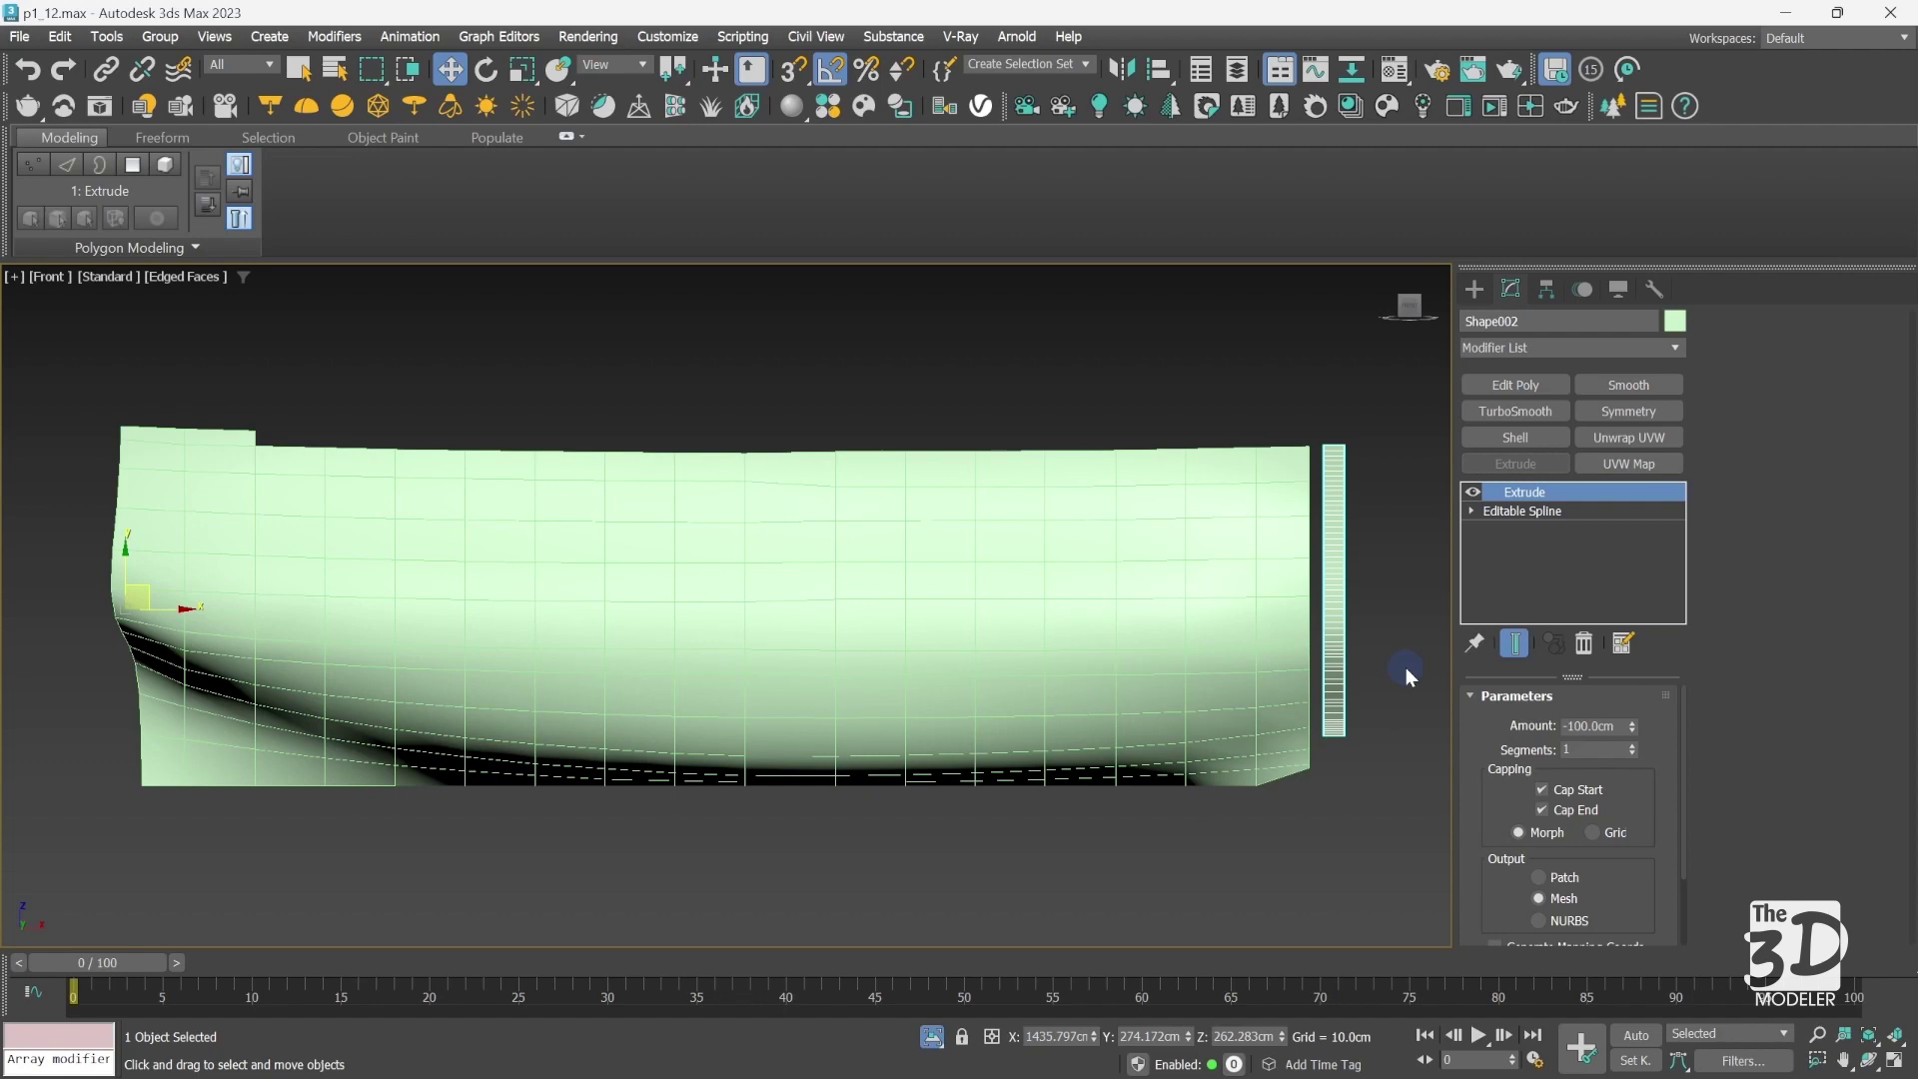
right_click(996, 560)
left_click(931, 577)
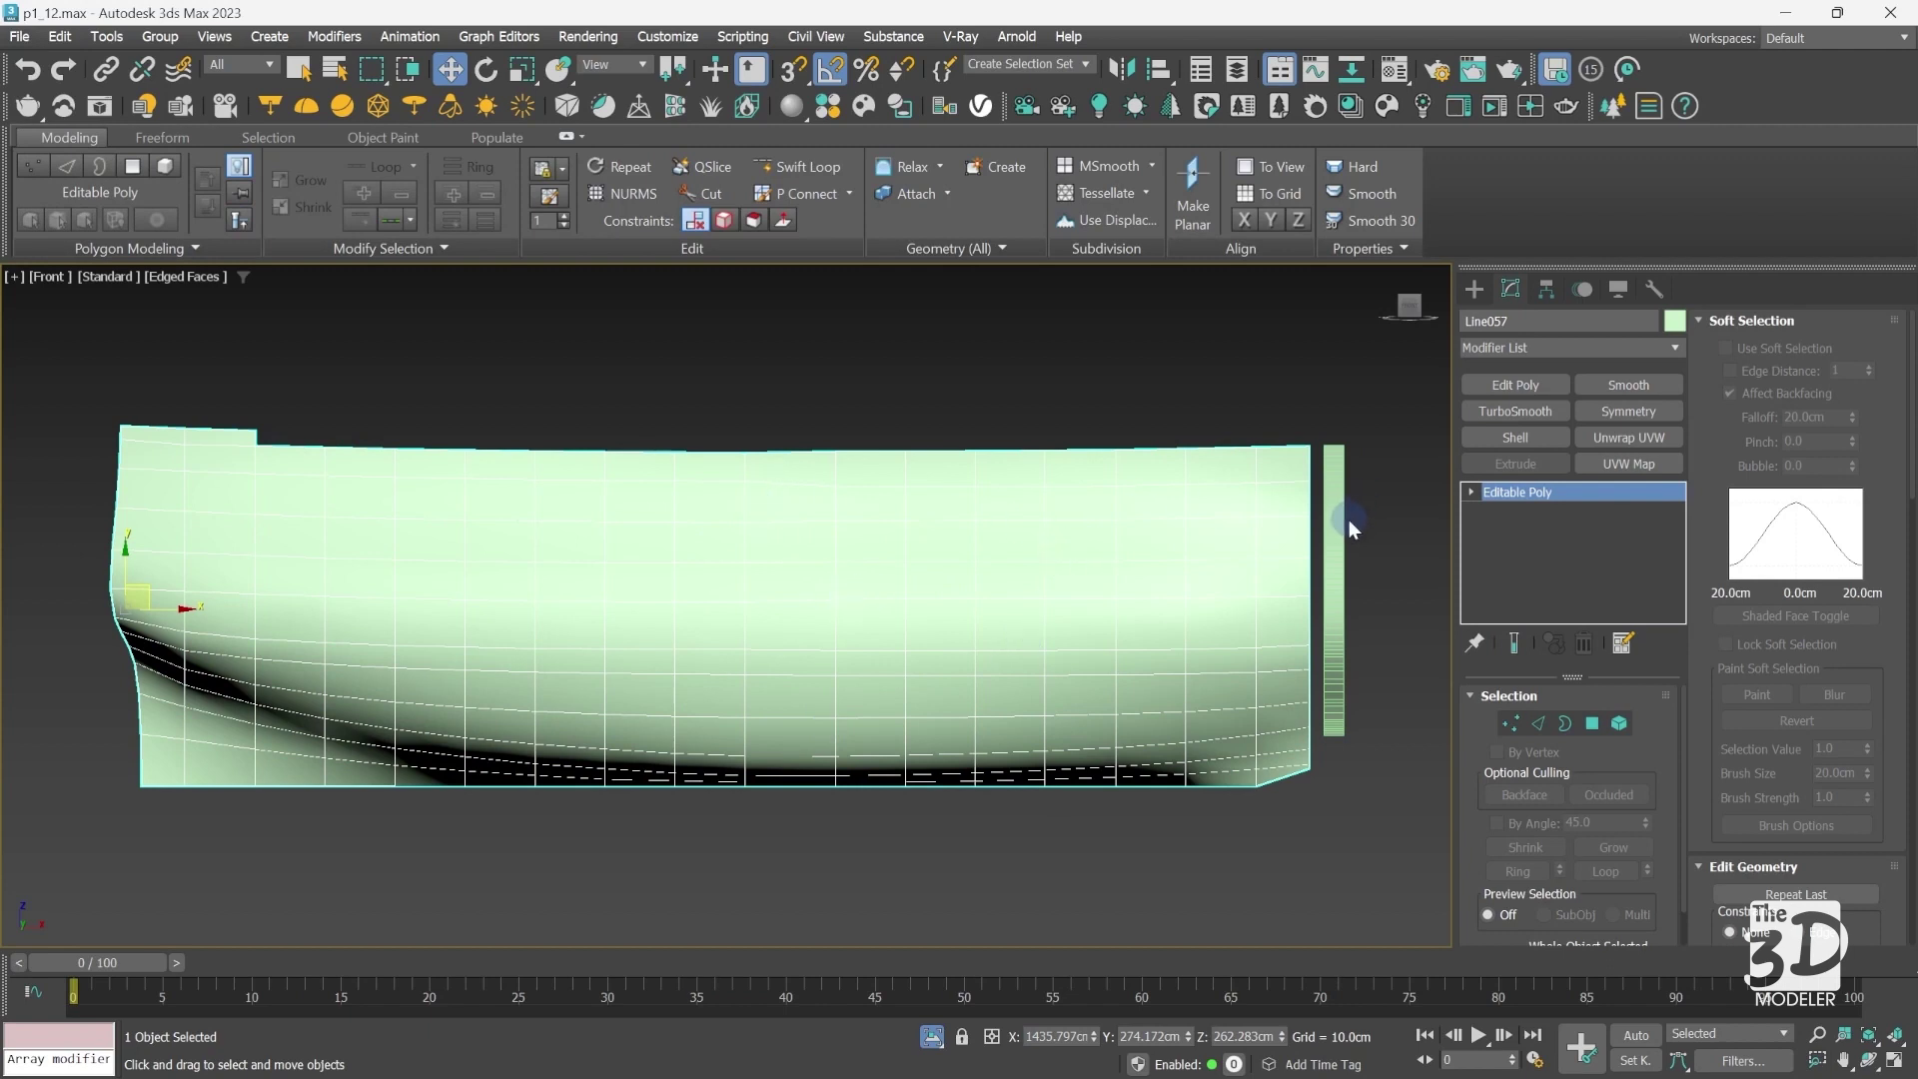
key("ctrl+z")
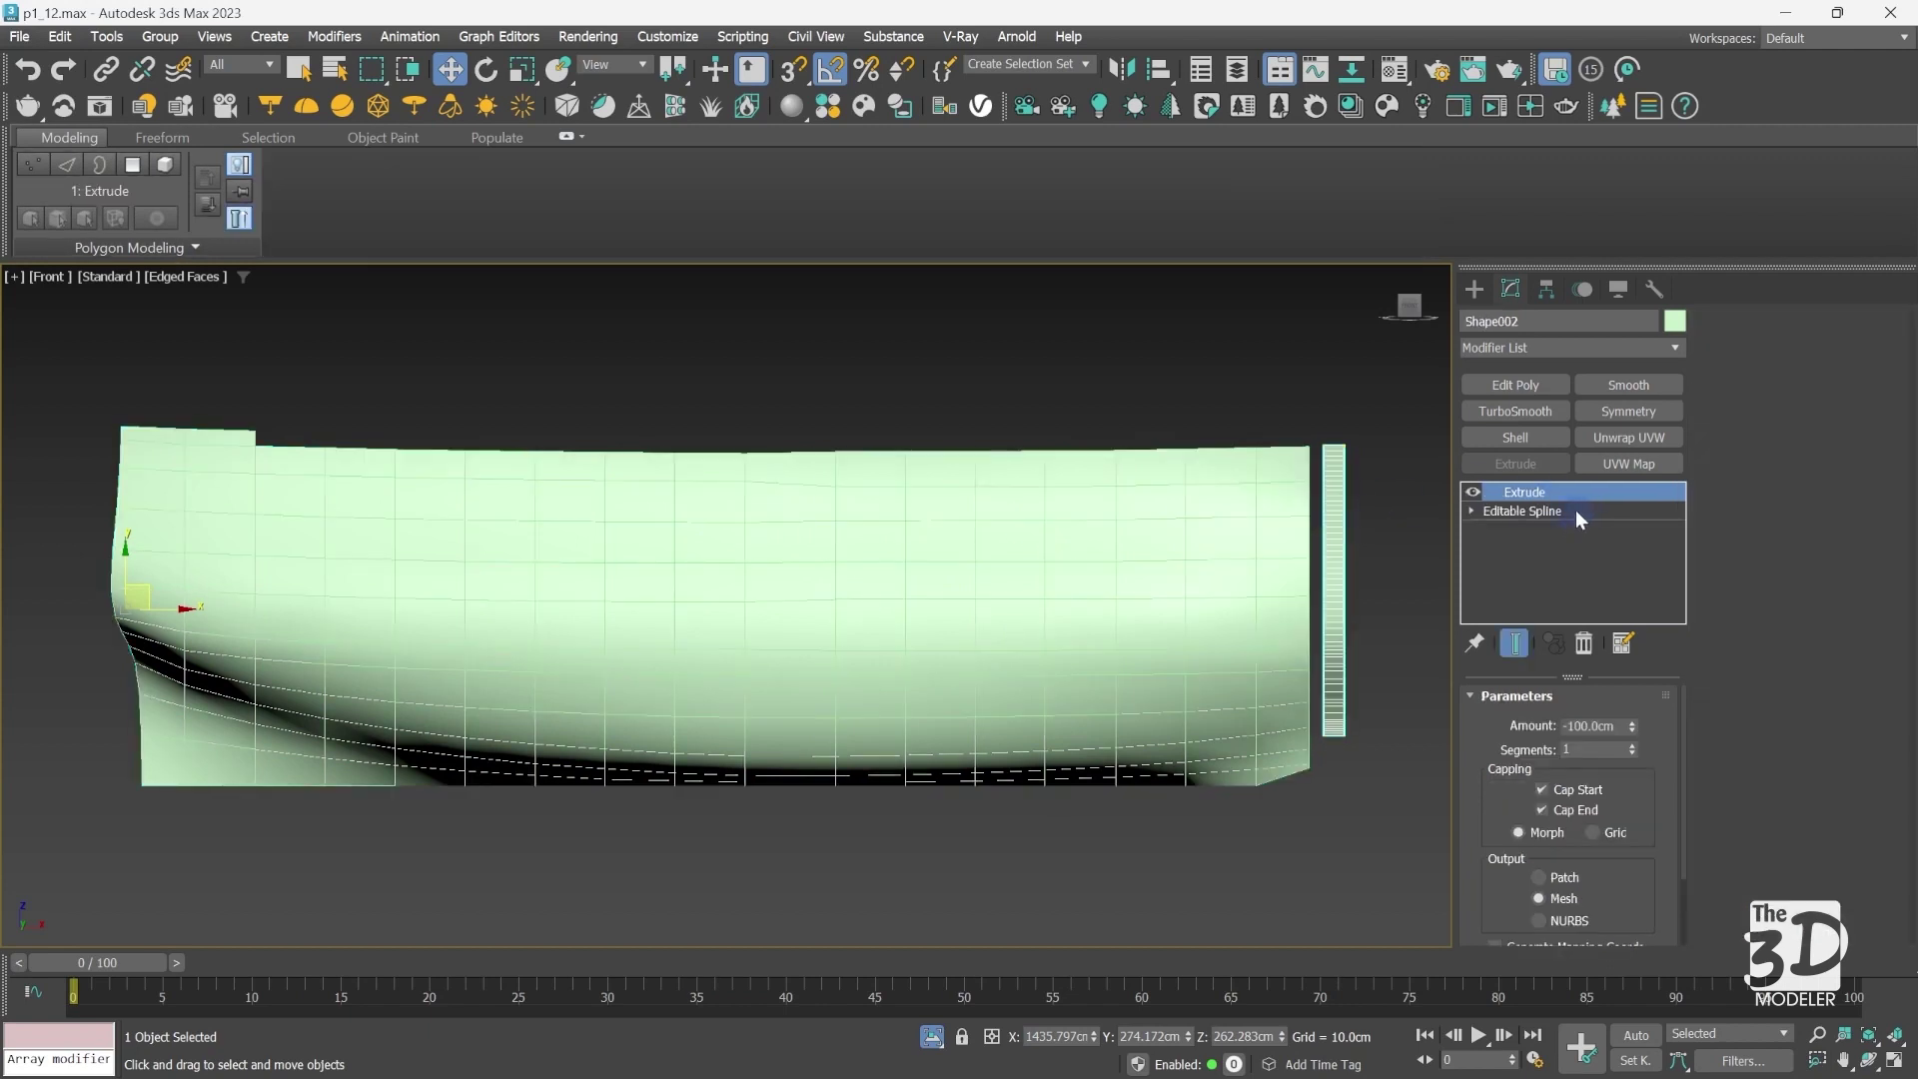
Step: Set the section line's interpolation steps to 0 beneath its Extrude modifier
left_click(1588, 511)
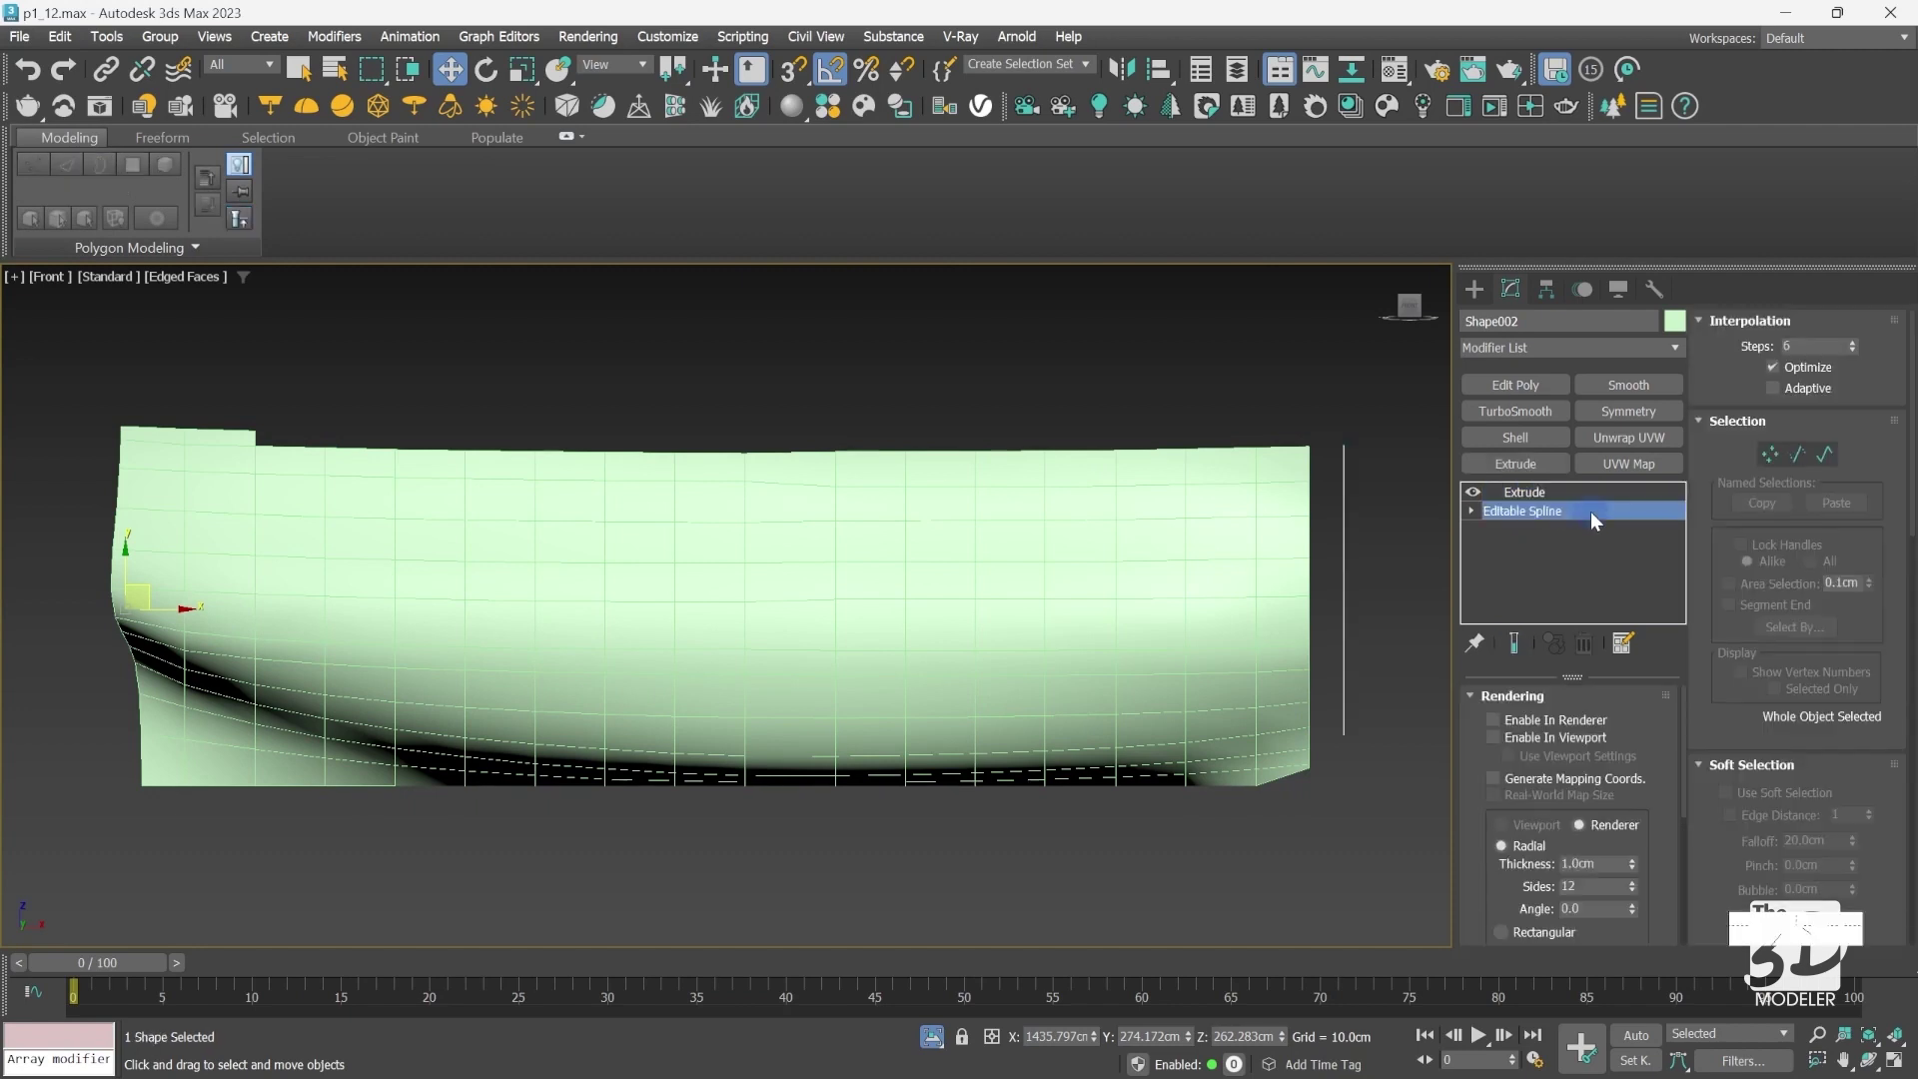
double_click(1808, 346)
left_click(1806, 349)
double_click(1806, 347)
type("0")
left_click(1719, 363)
left_click(1710, 381)
left_click(1561, 493)
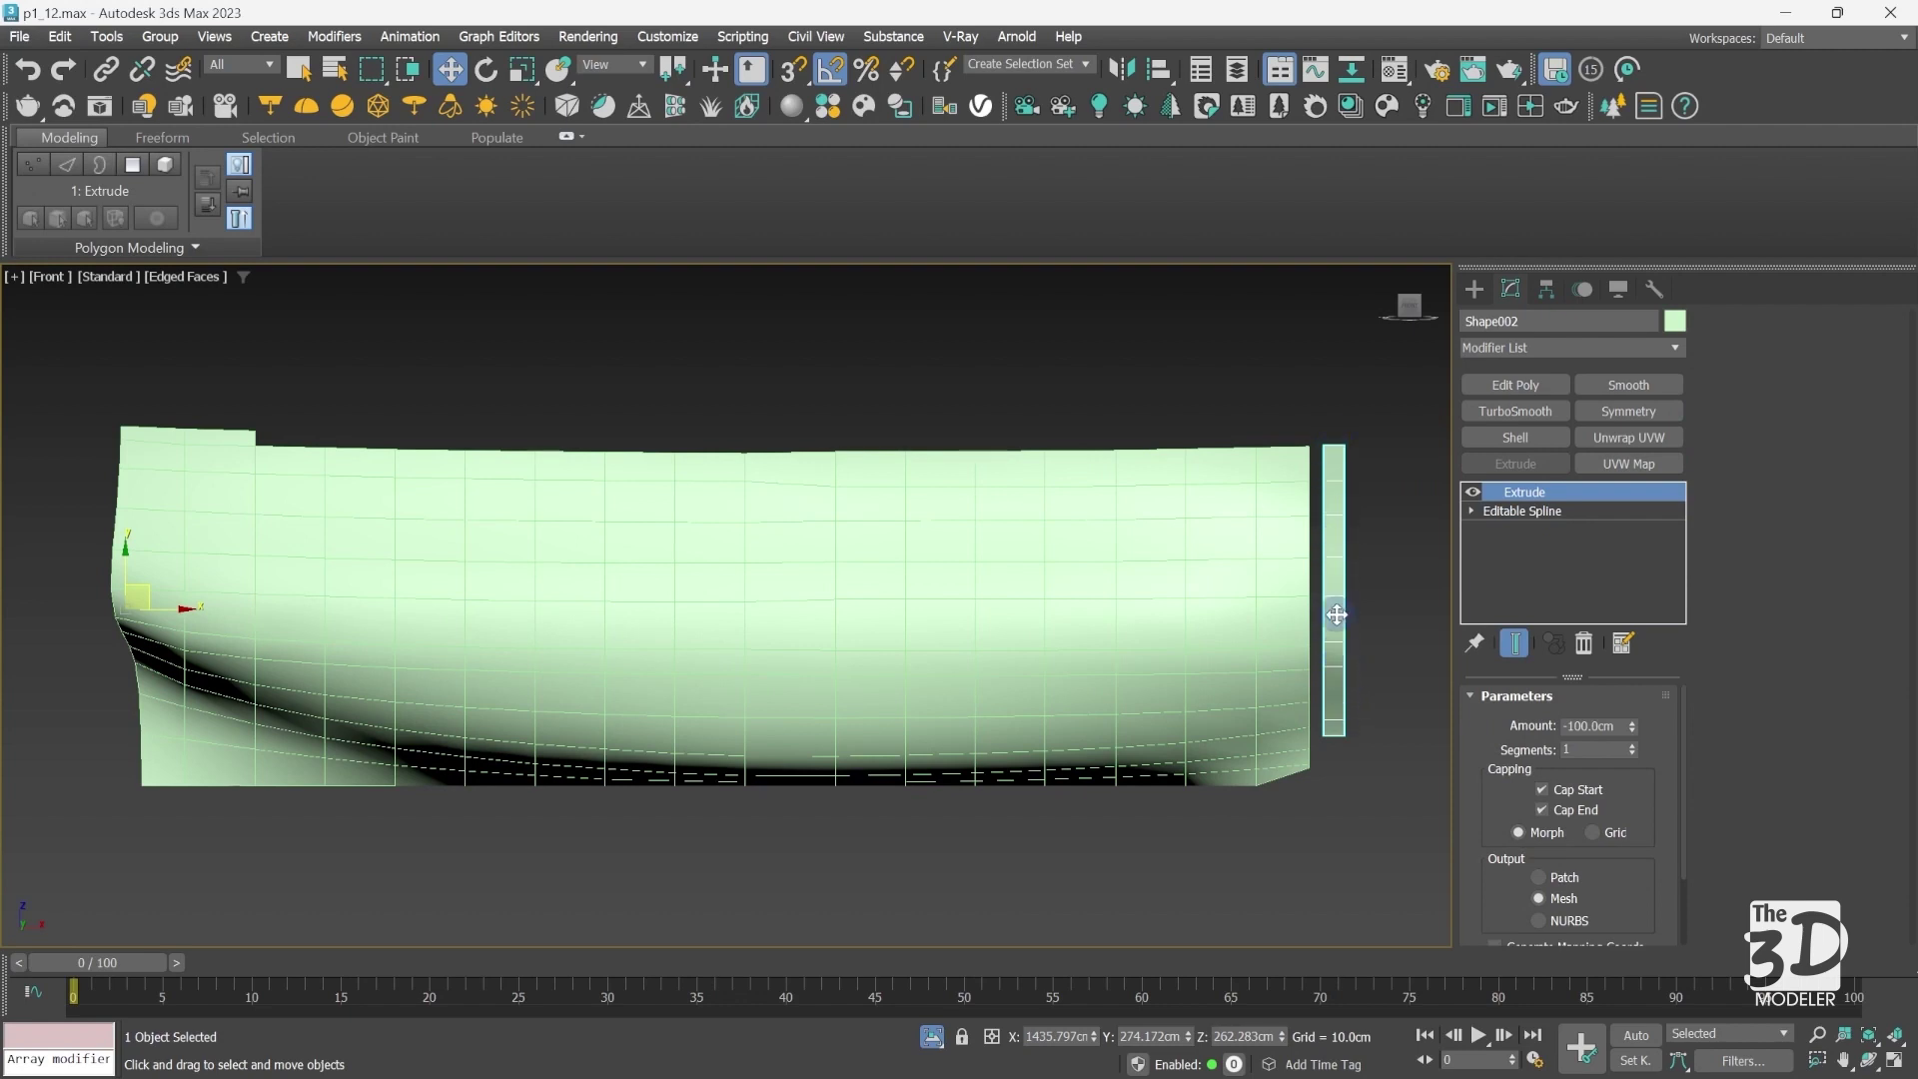
Step: Attach the extruded strip to the main mesh
left_click(1368, 696)
left_click(943, 620)
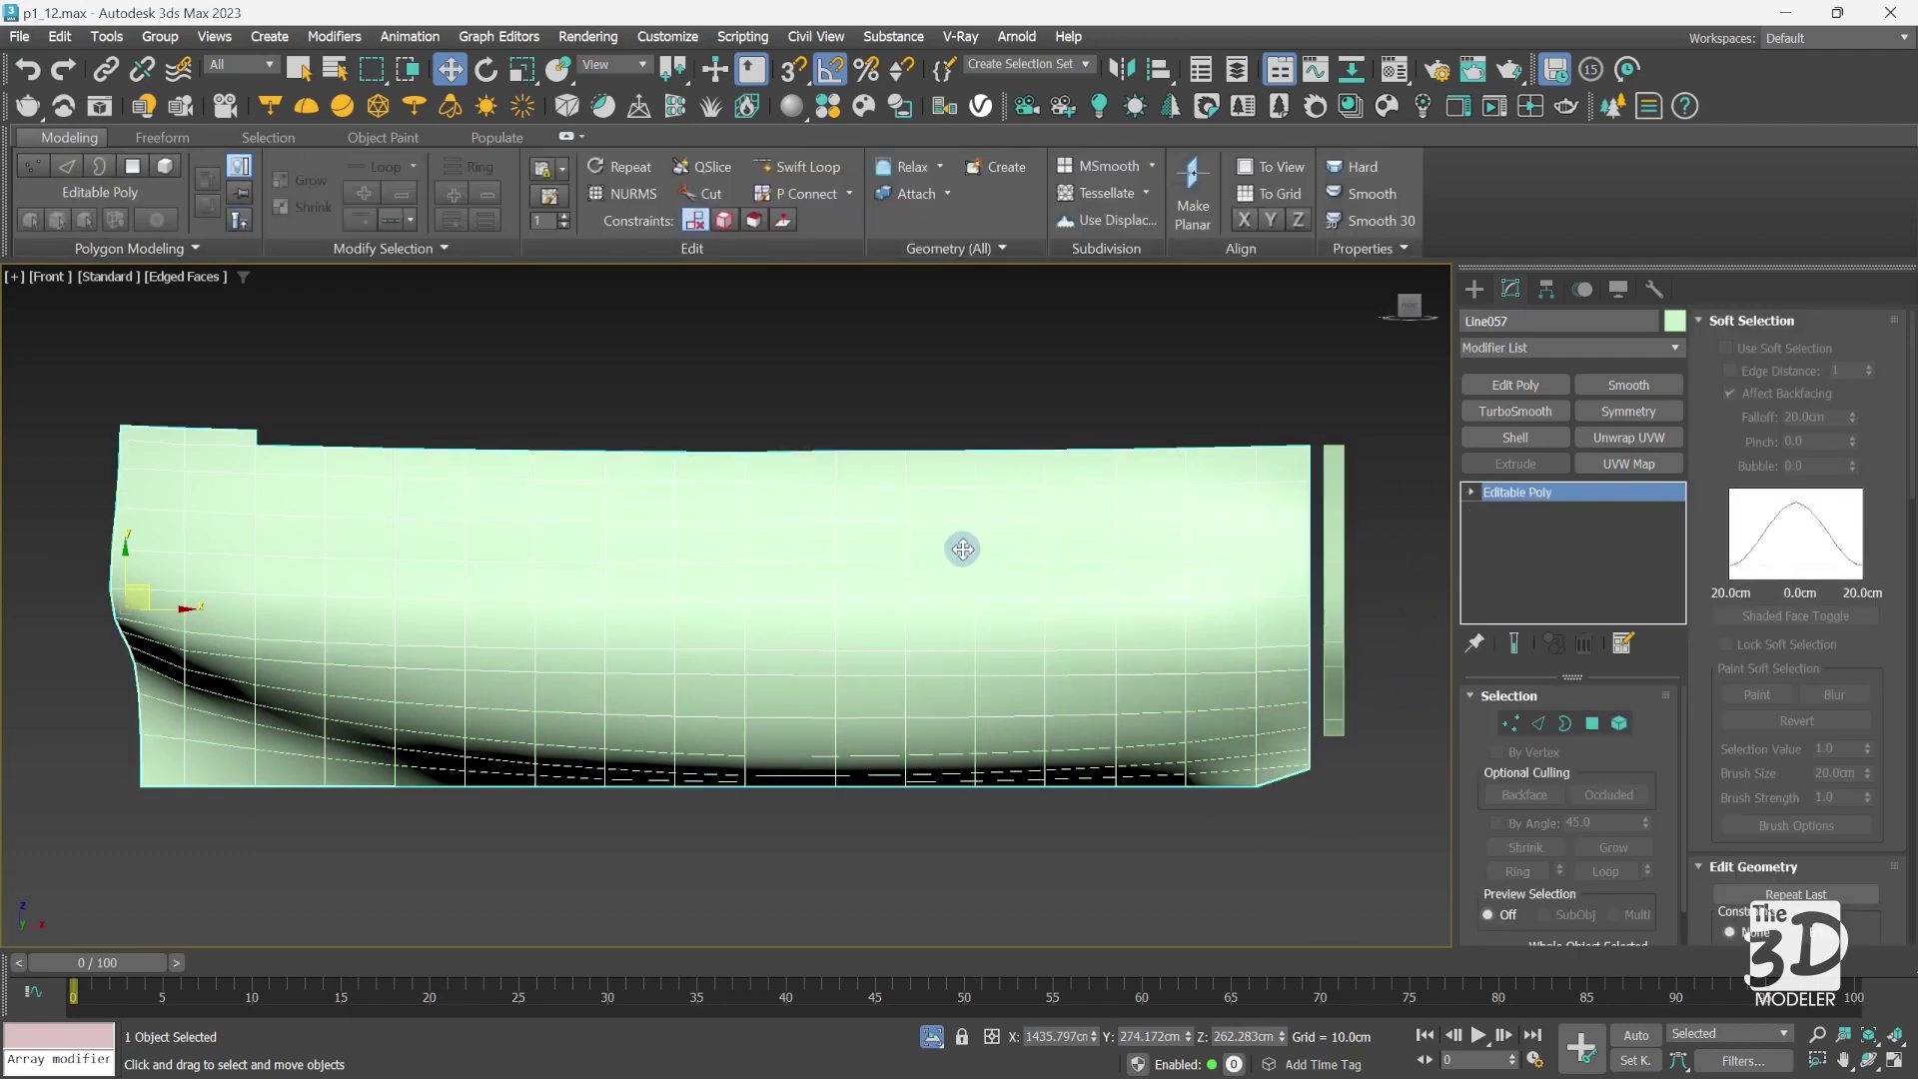
right_click(1097, 540)
left_click(1056, 356)
right_click(1153, 350)
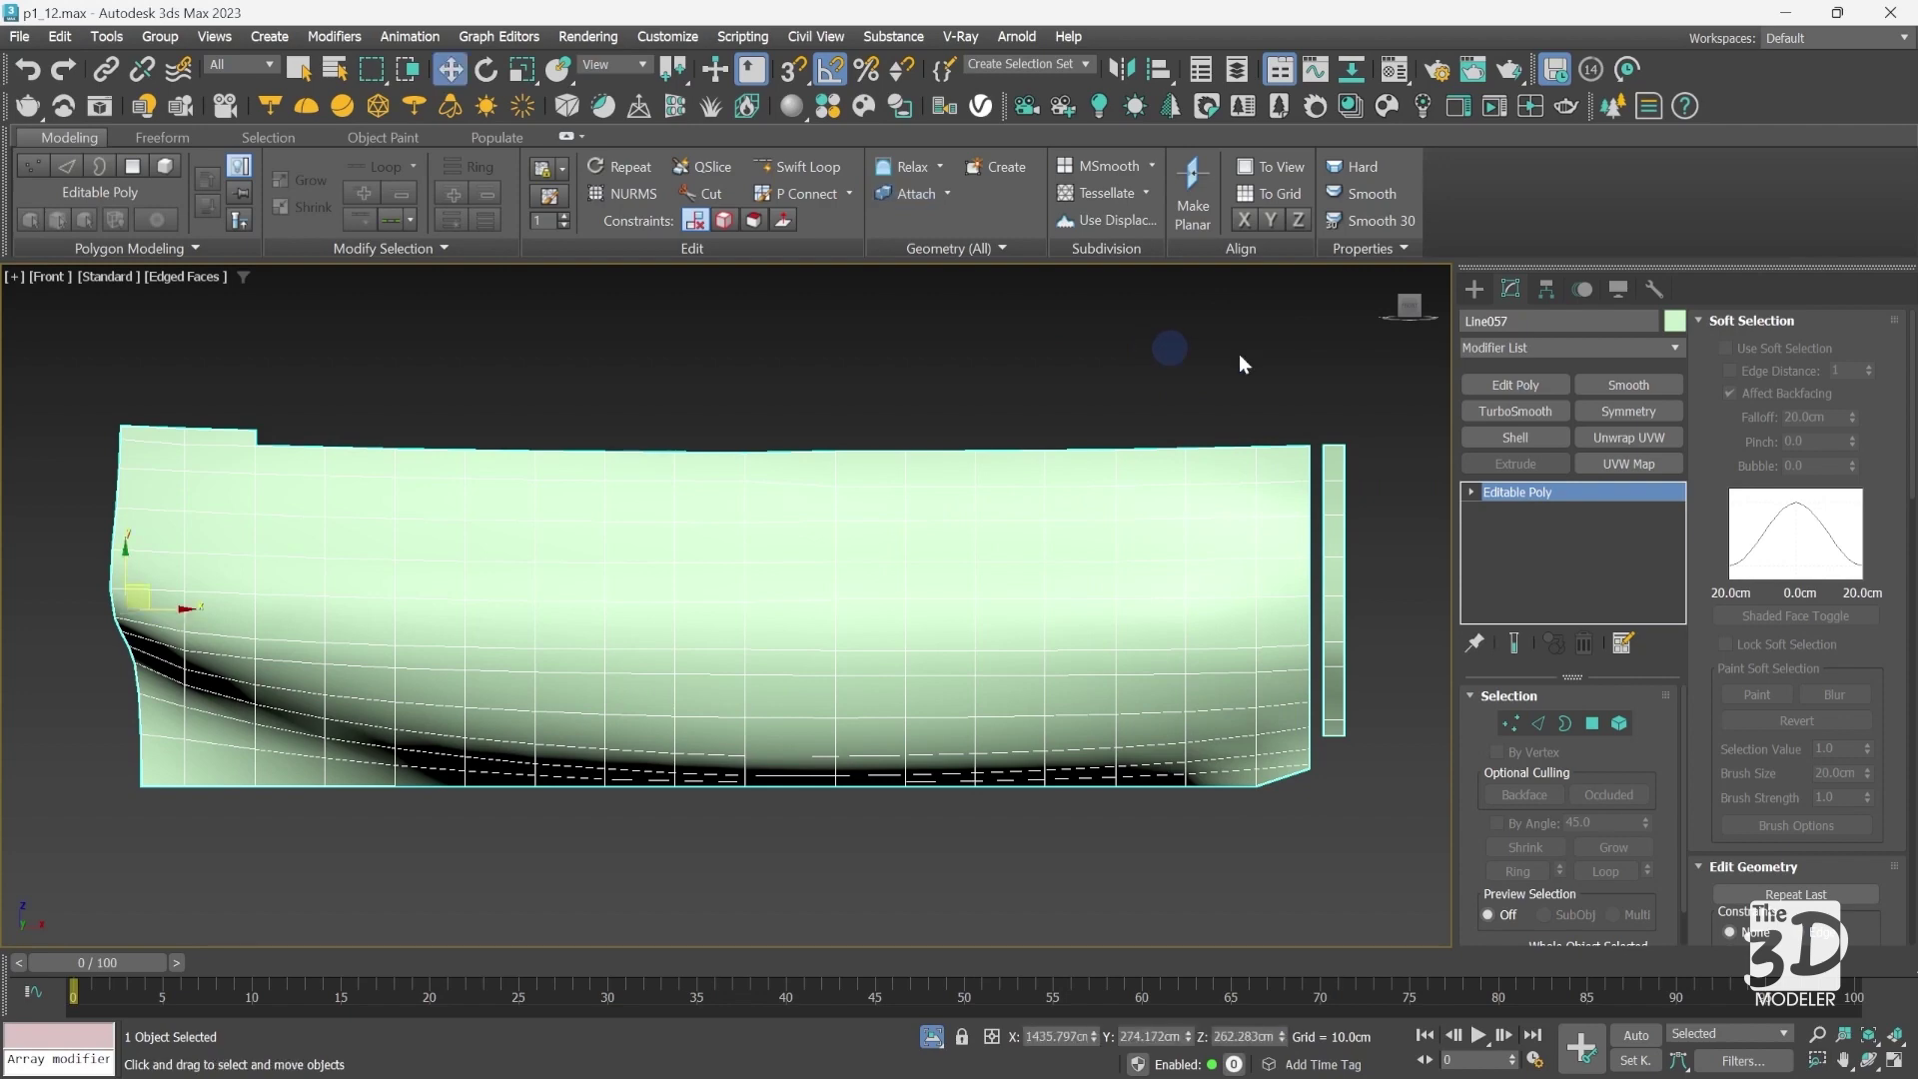
Step: Target-weld the strip's inner vertices onto the facing end vertices of the main mesh, working from the top edge down to the lower part
left_click(1510, 725)
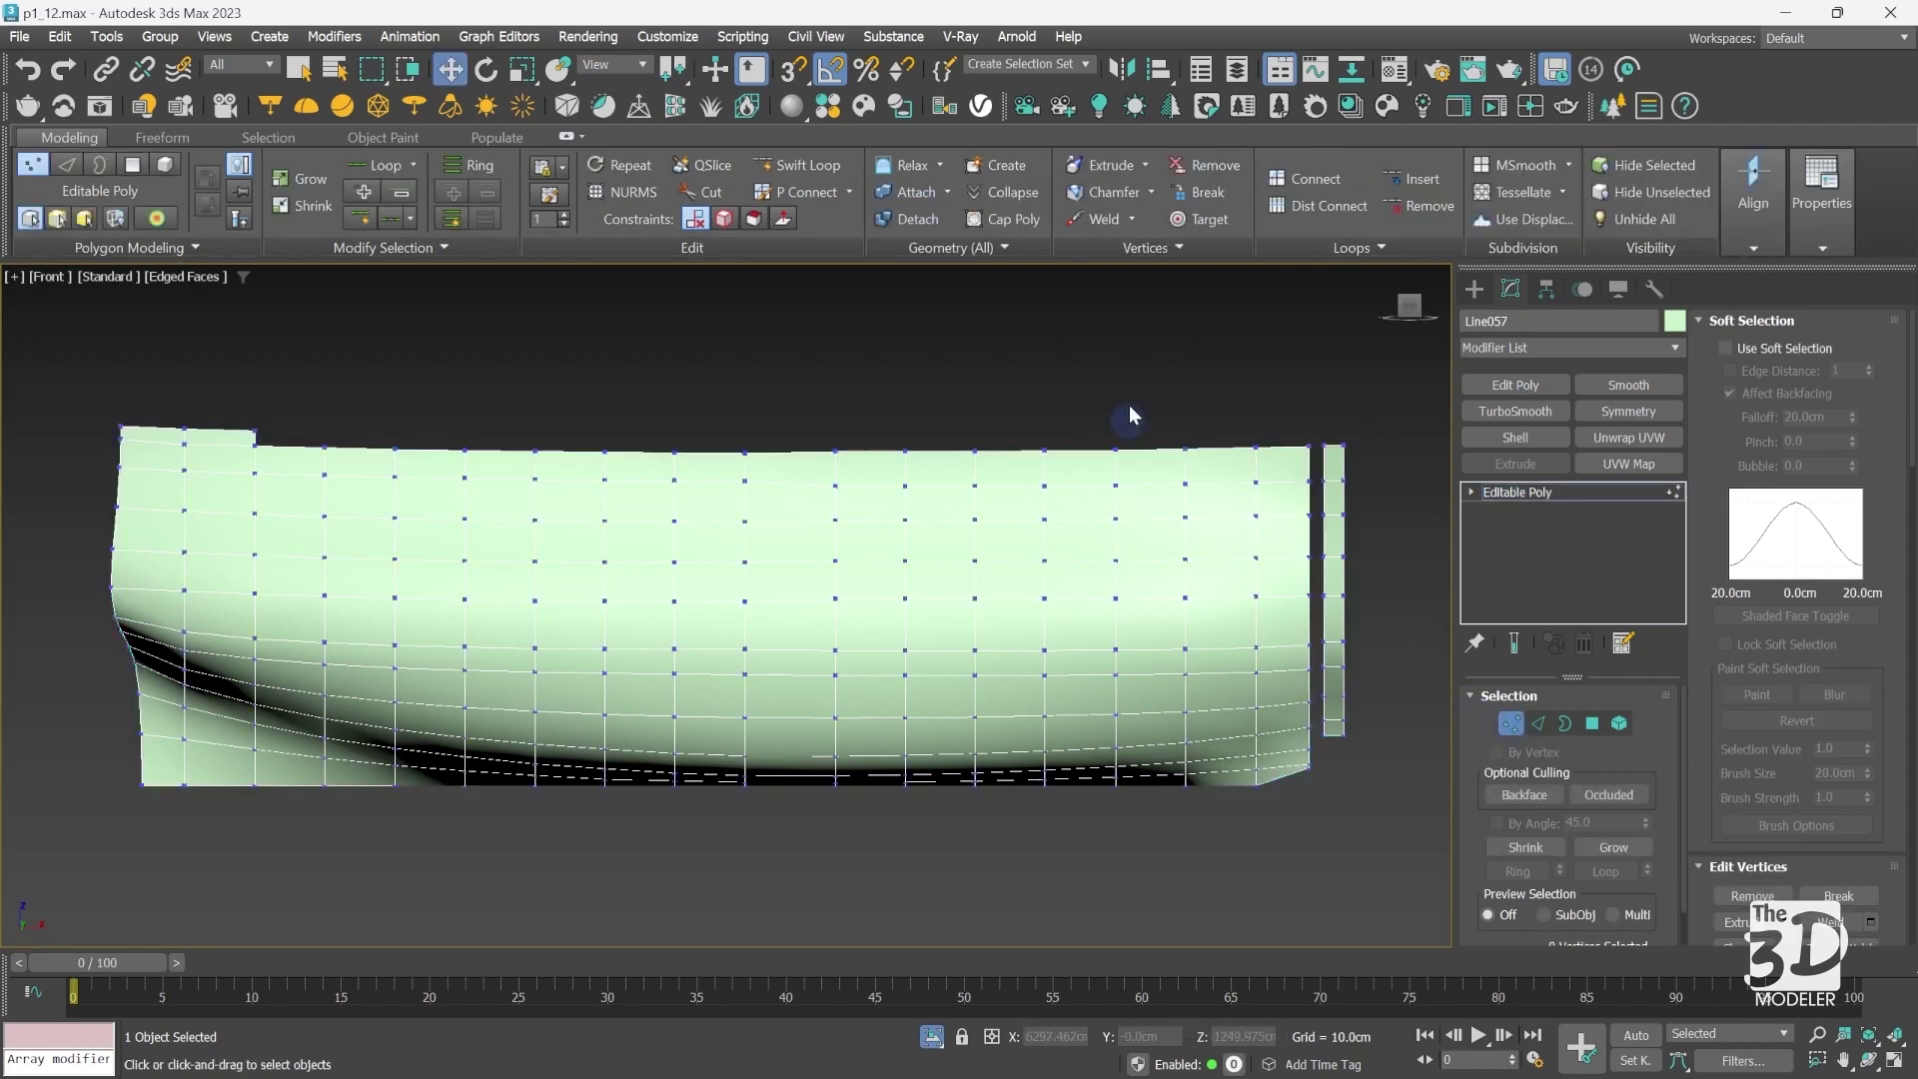
left_click(1197, 215)
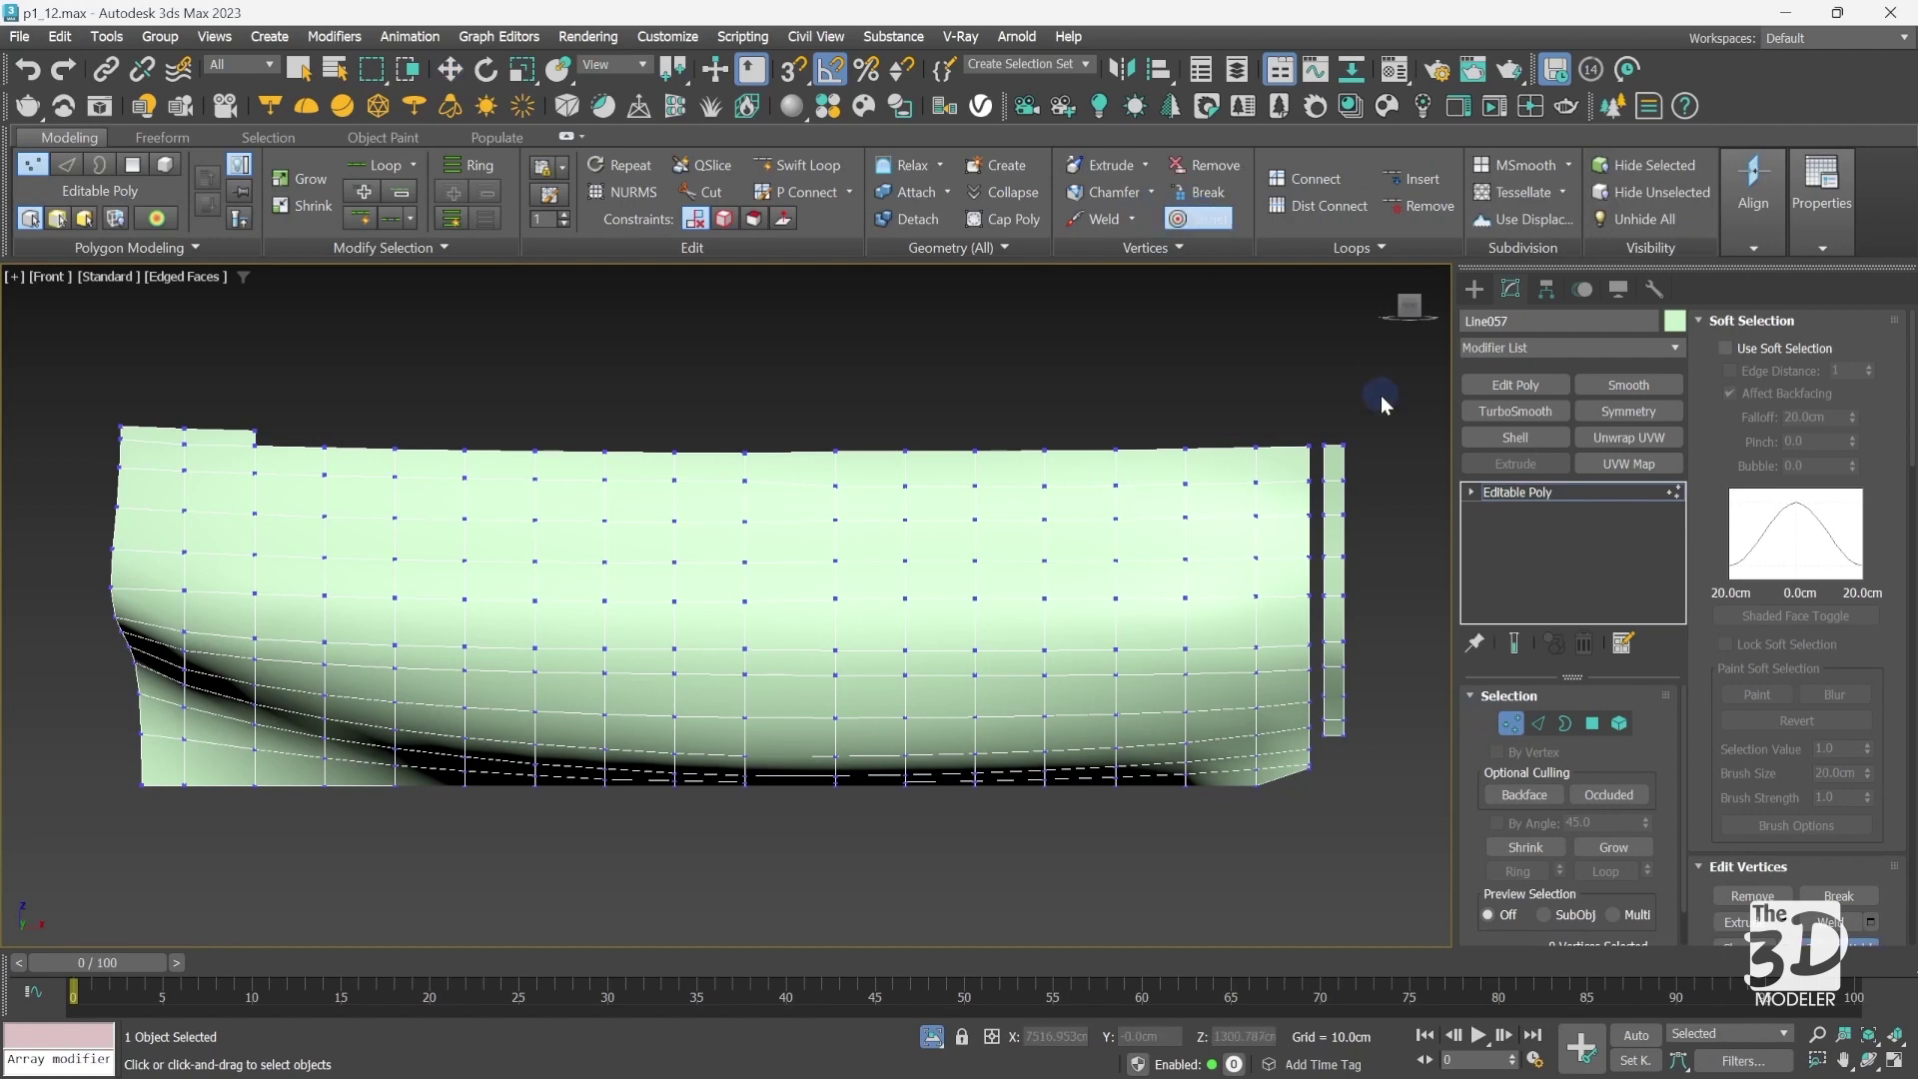
left_click(1321, 466)
left_click(1309, 447)
left_click(1321, 515)
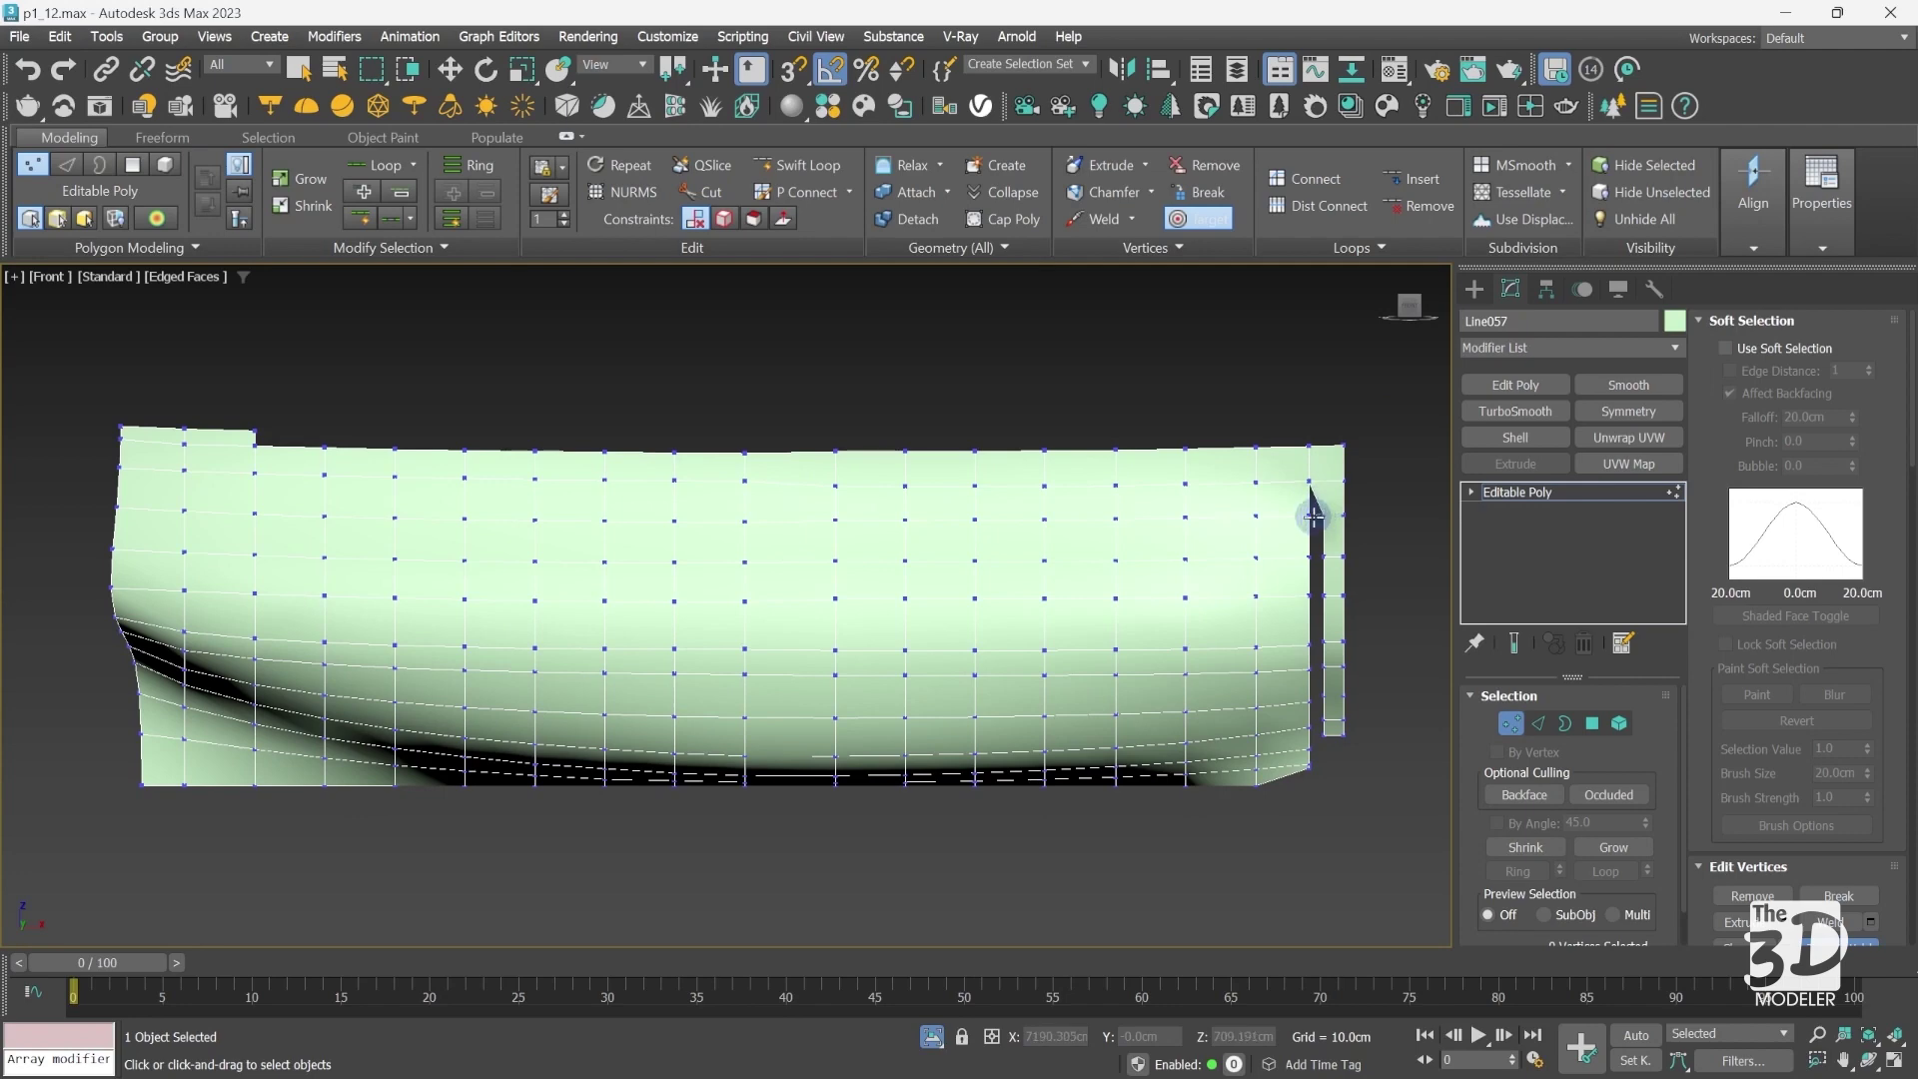
left_click(1309, 517)
left_click(1308, 555)
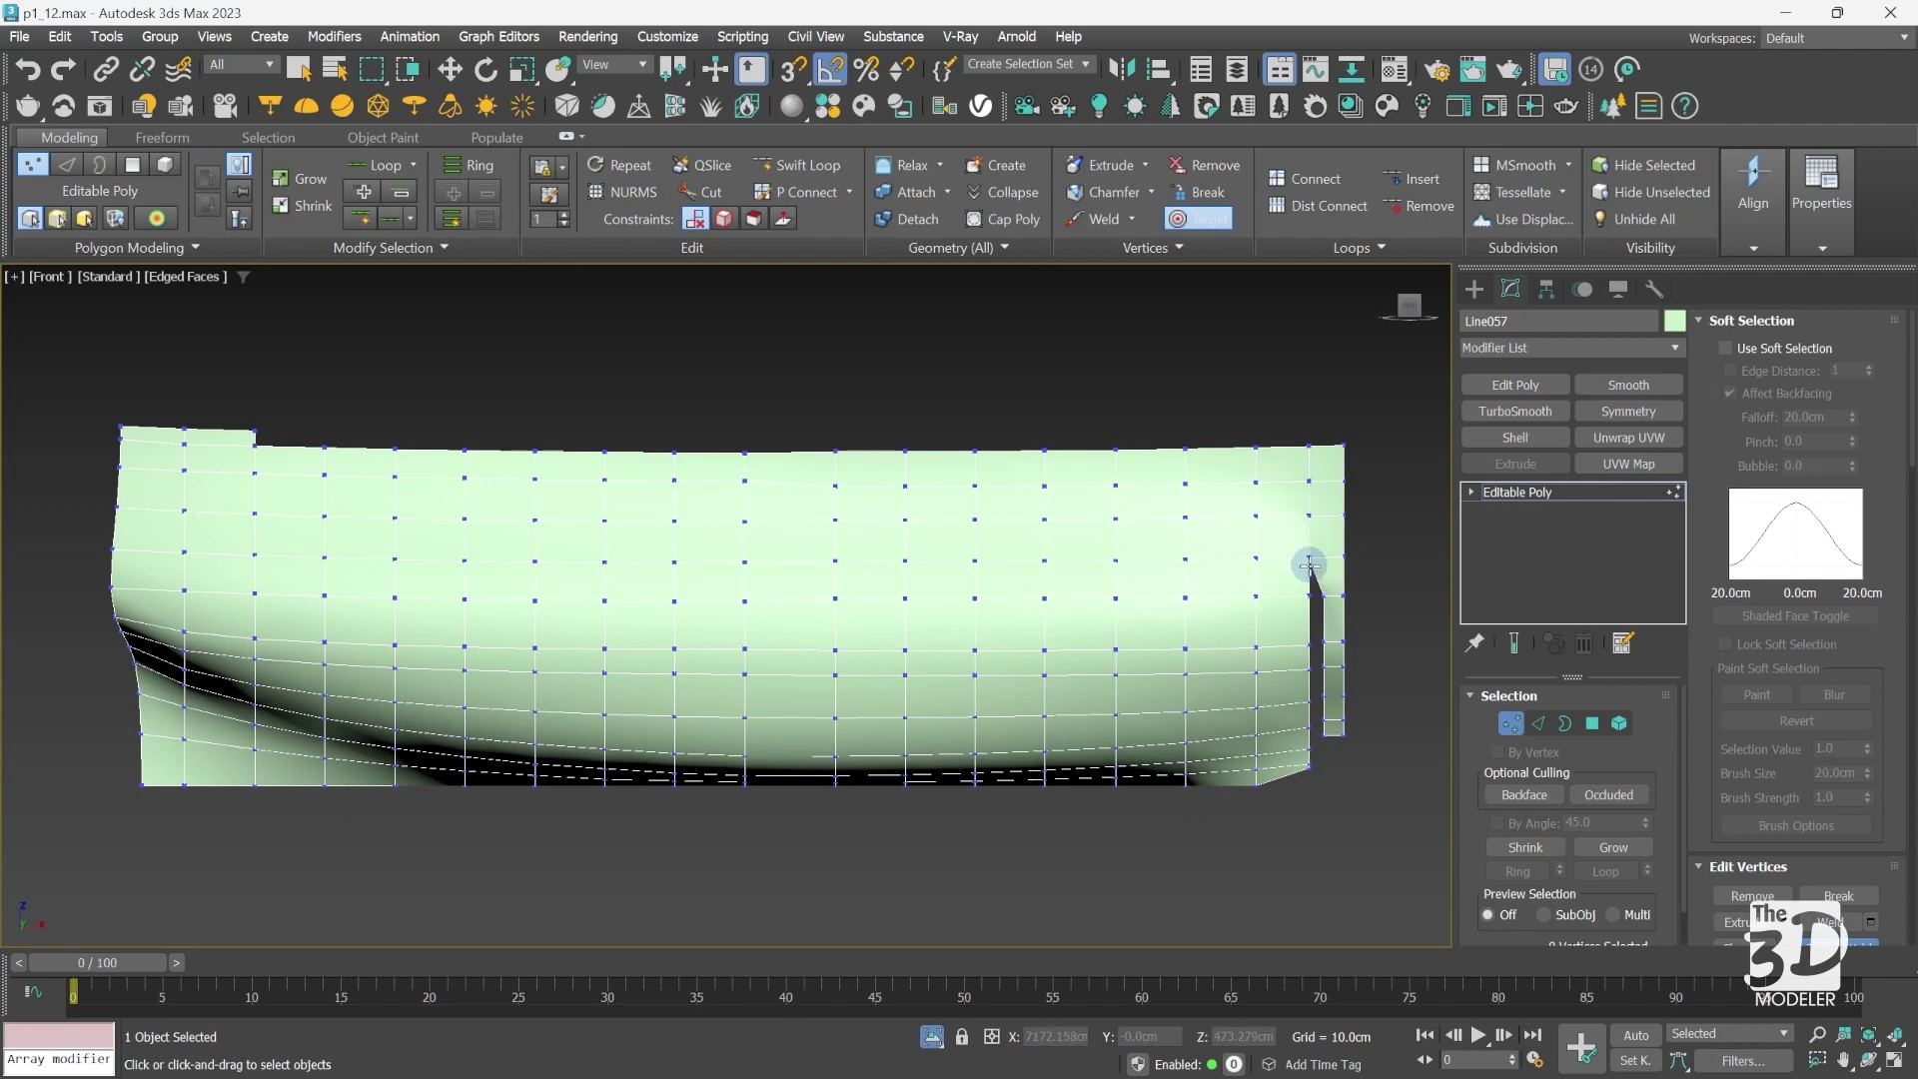
left_click(1322, 592)
left_click(1310, 594)
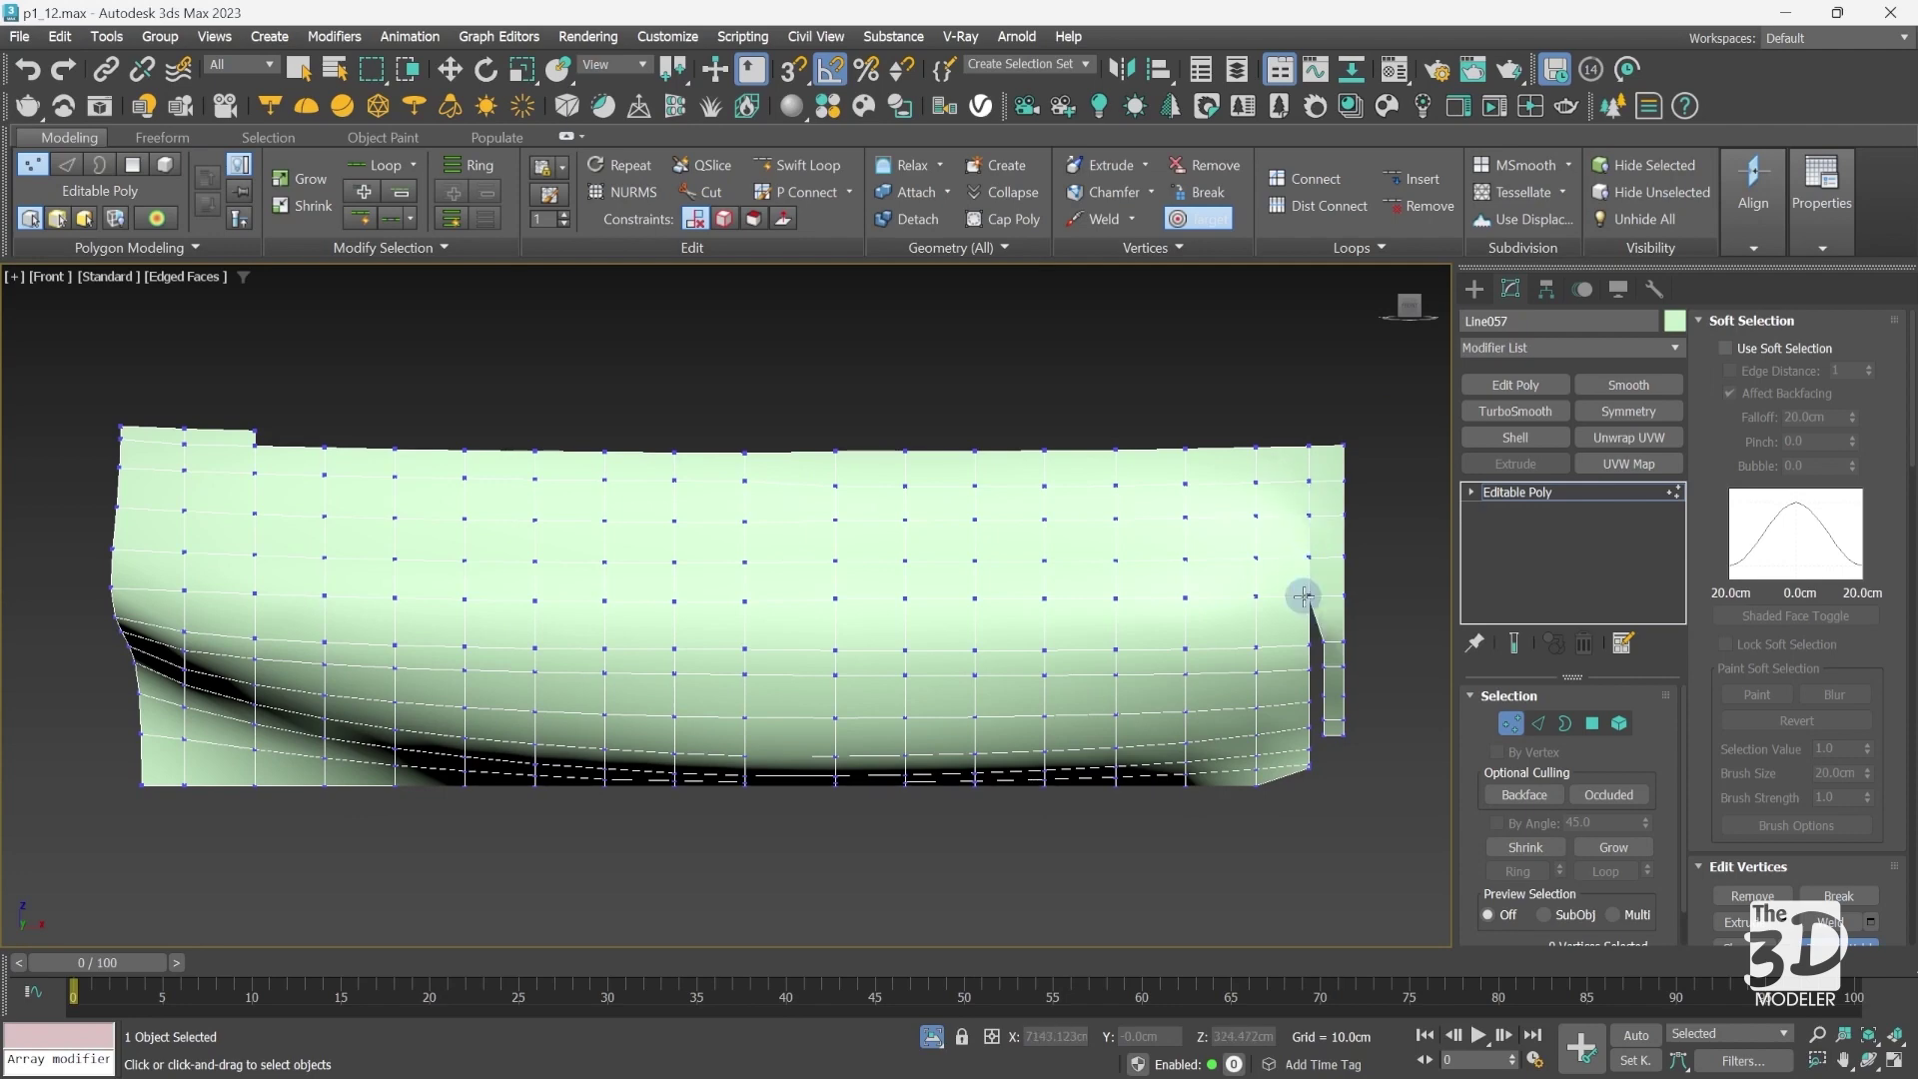
left_click(1322, 649)
left_click(1309, 641)
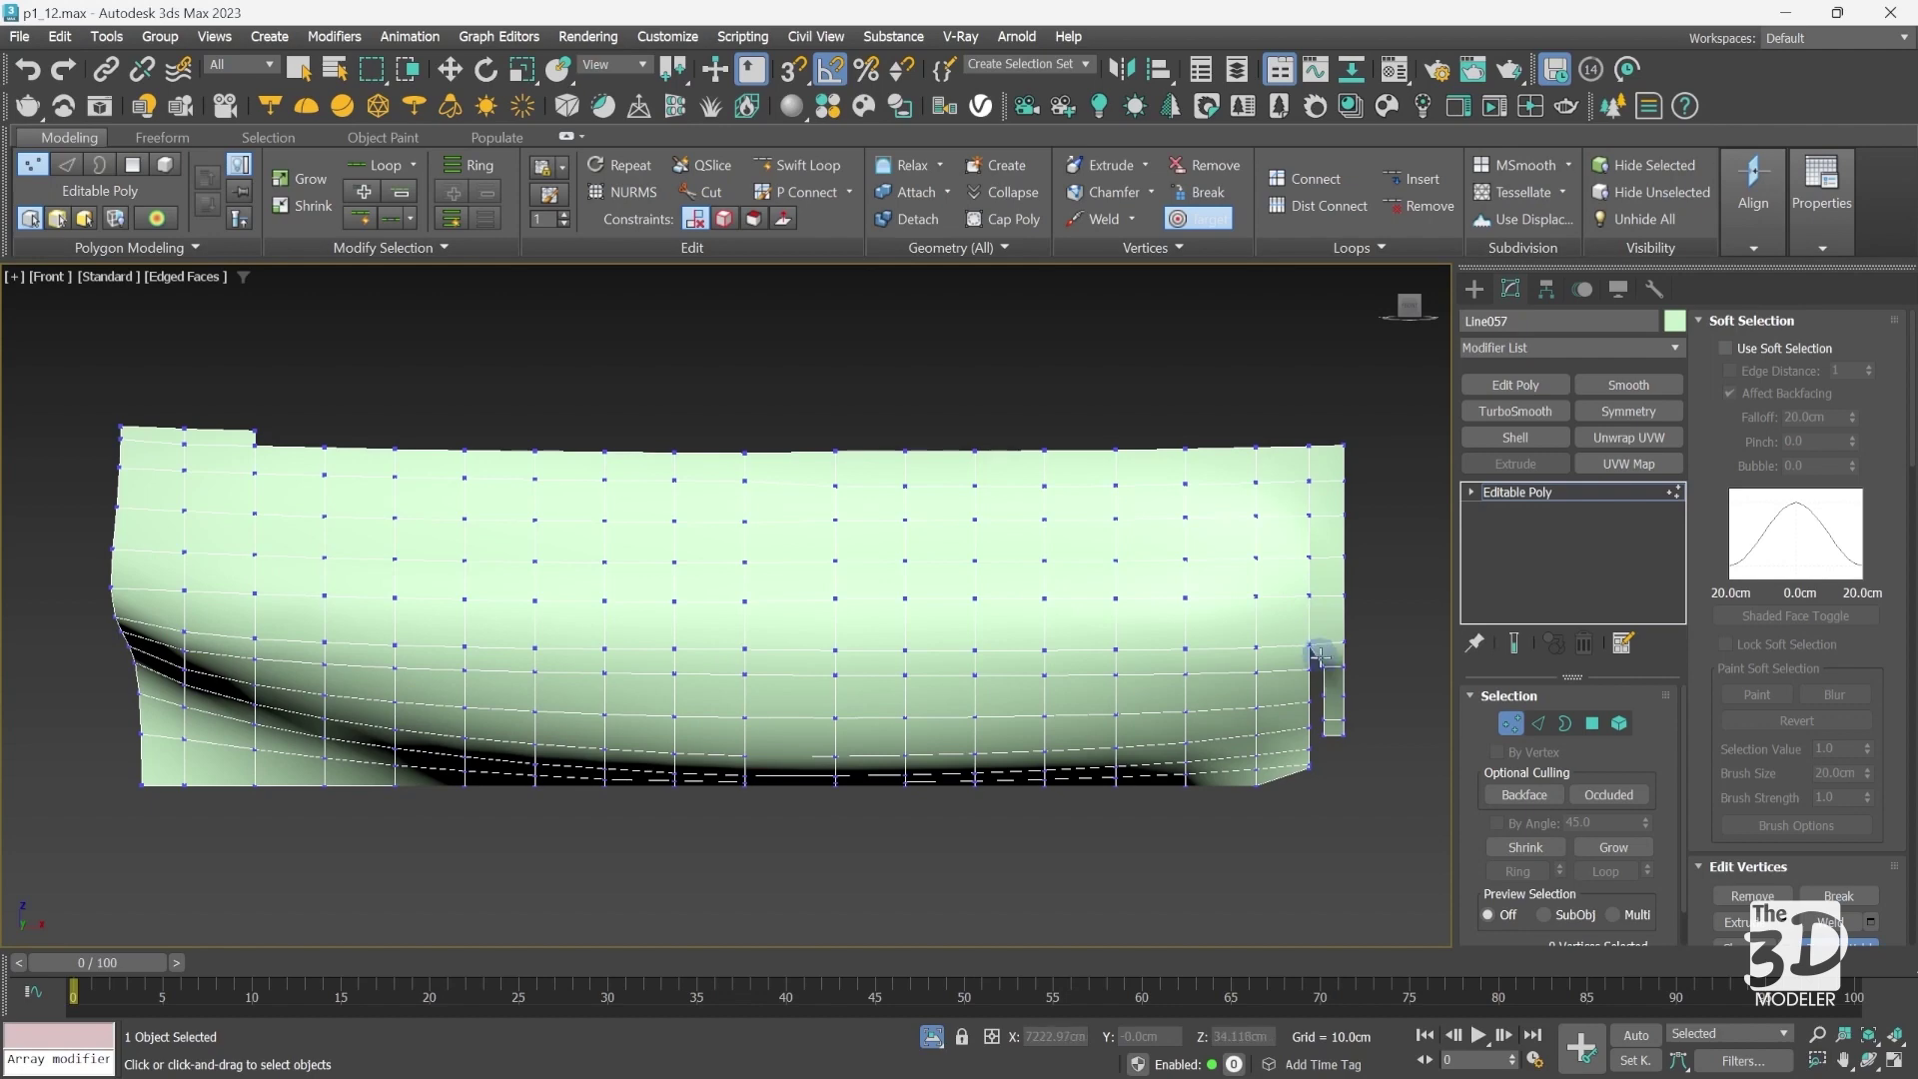
left_click(1321, 683)
left_click(1320, 662)
left_click(1320, 667)
left_click(1309, 667)
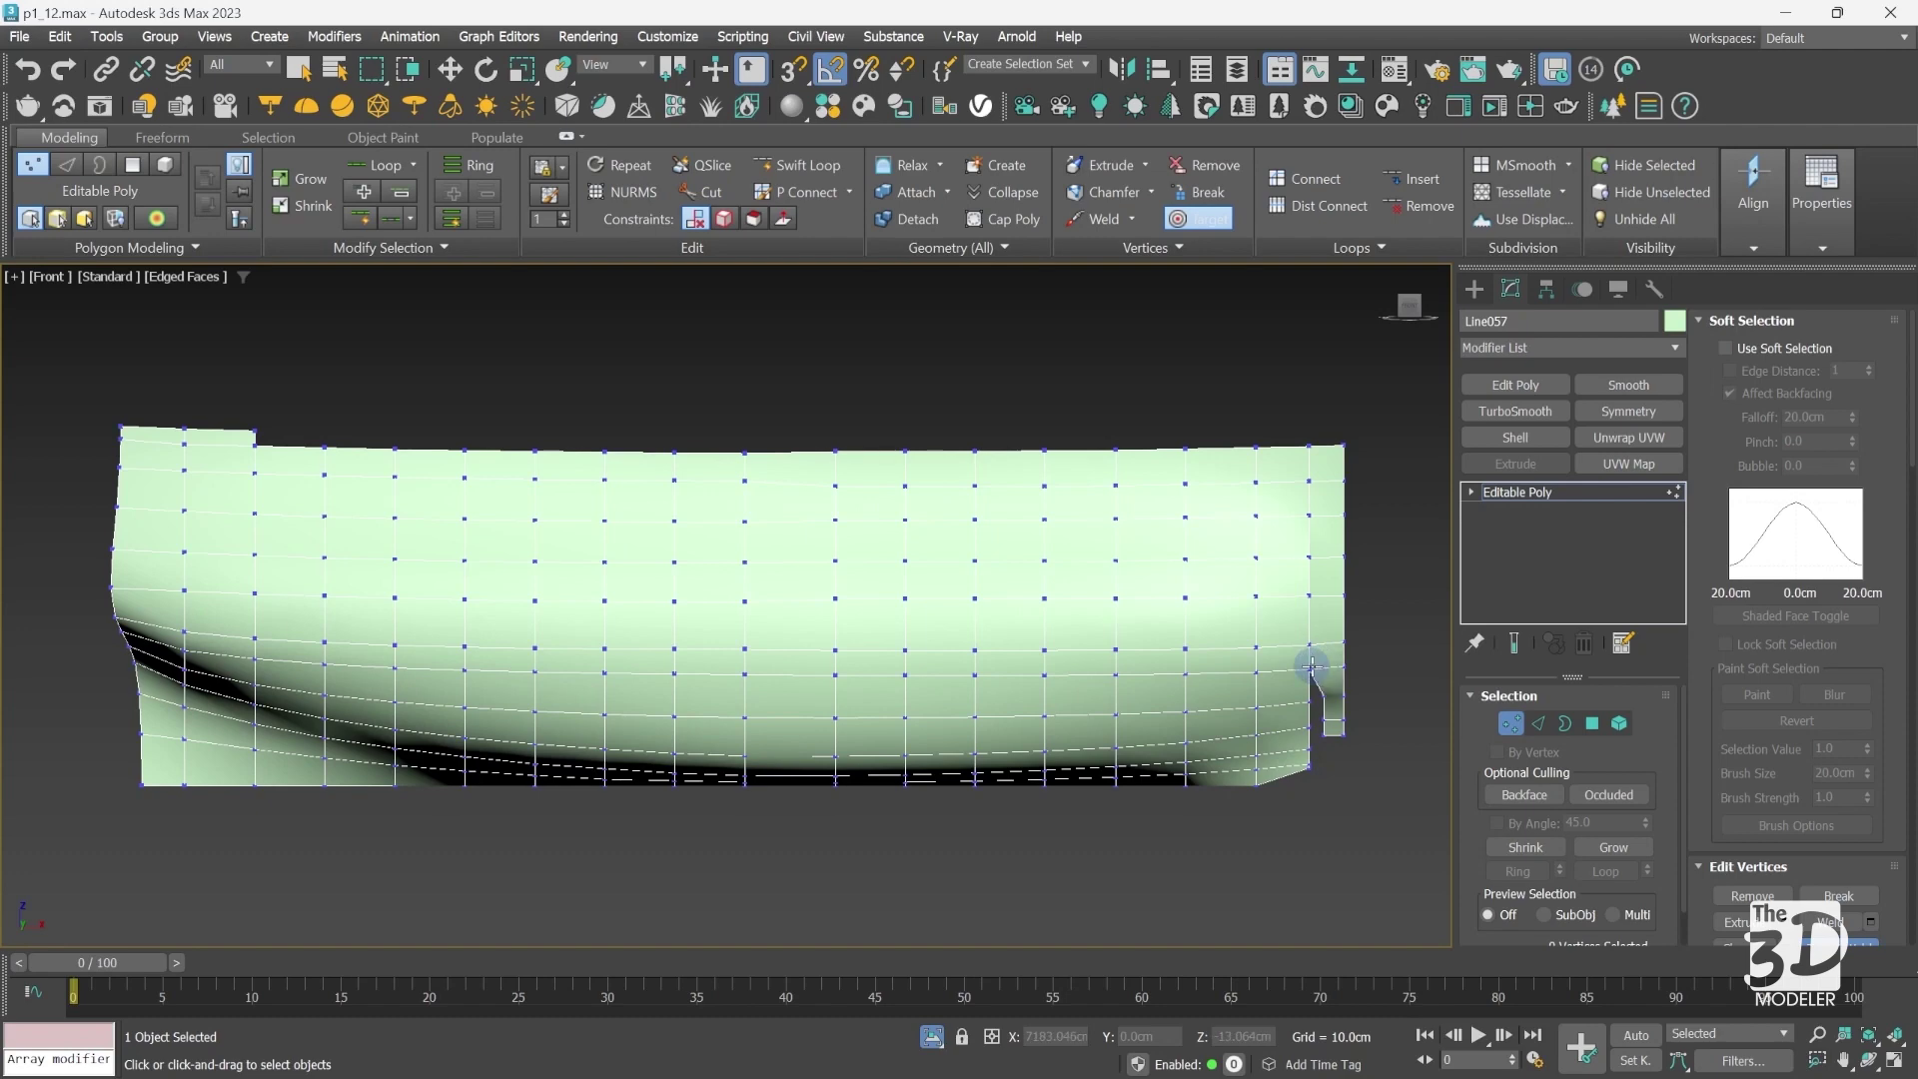
right_click(1365, 709)
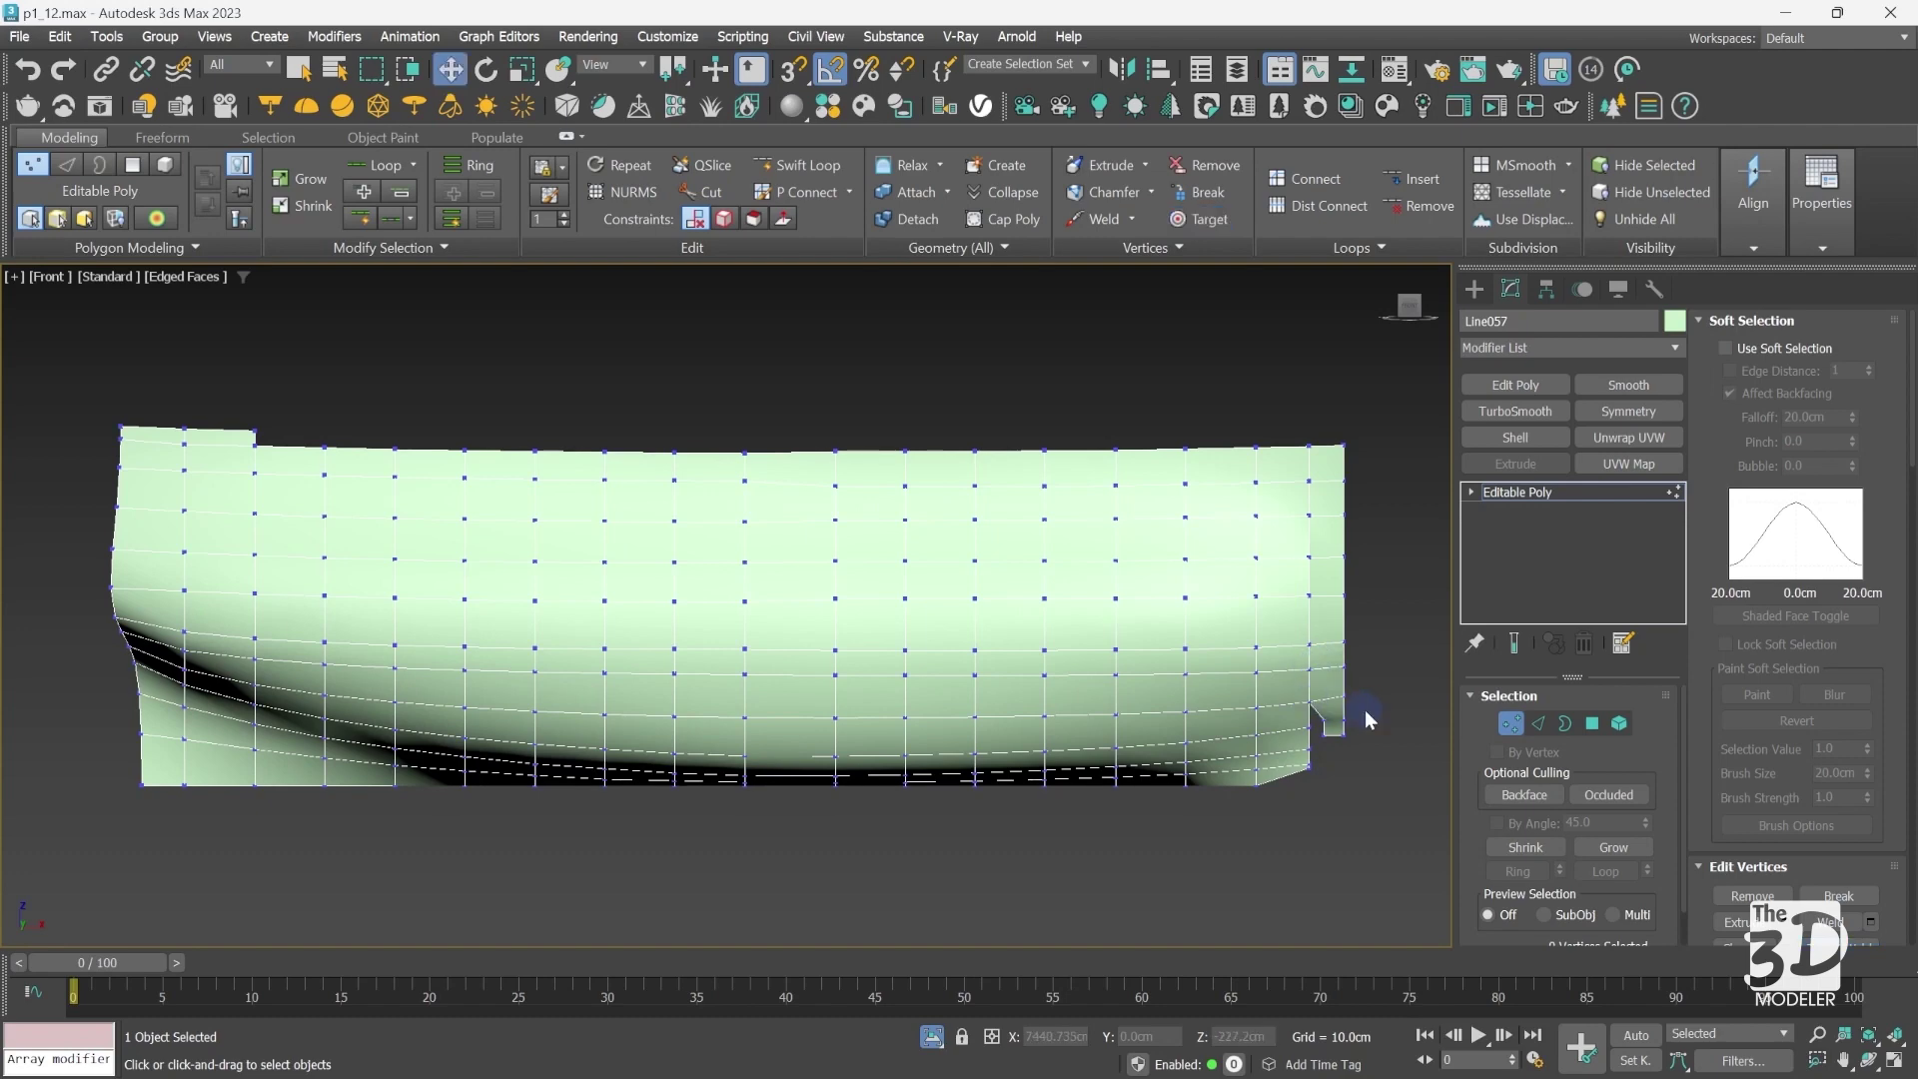
Step: Target-weld the strip's second-lowest inner vertex onto the next free end vertex of the main mesh
left_click_drag(1310, 758, 1268, 699)
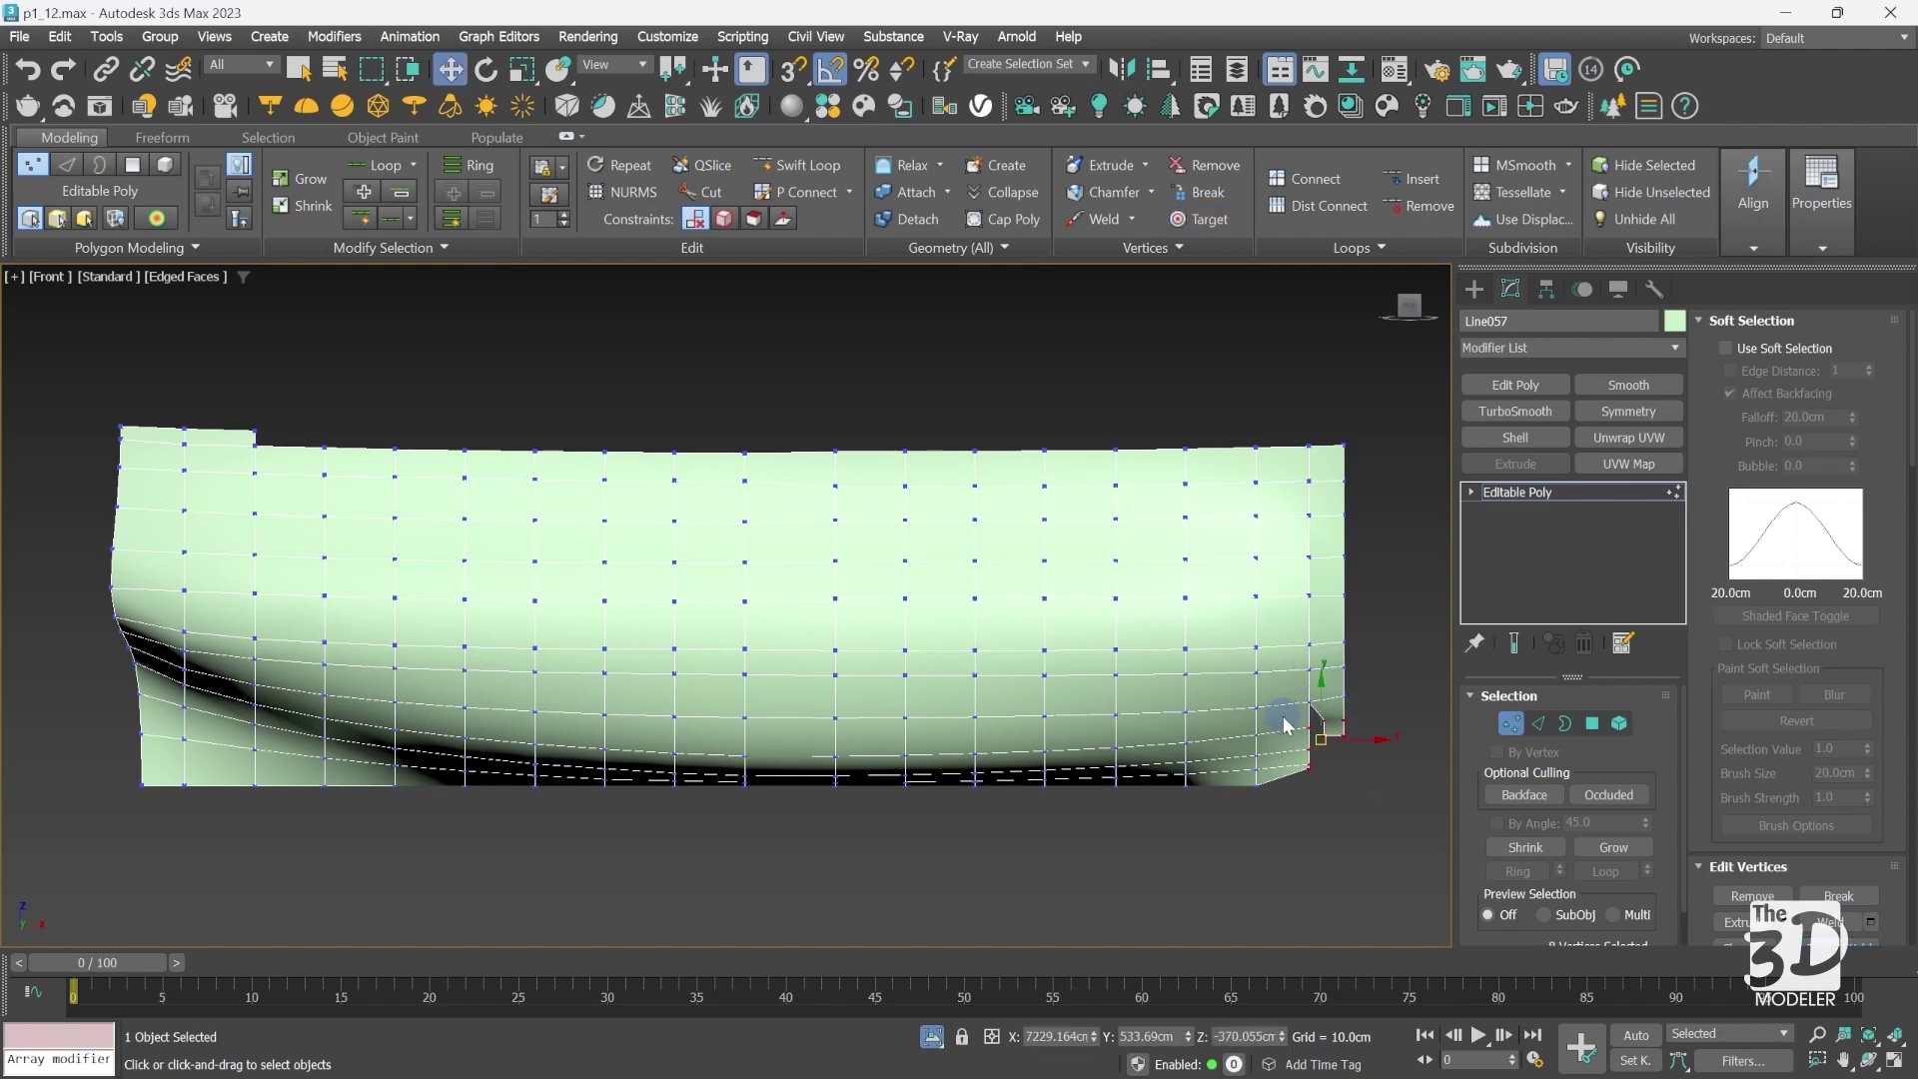
key("z")
left_click(1057, 656)
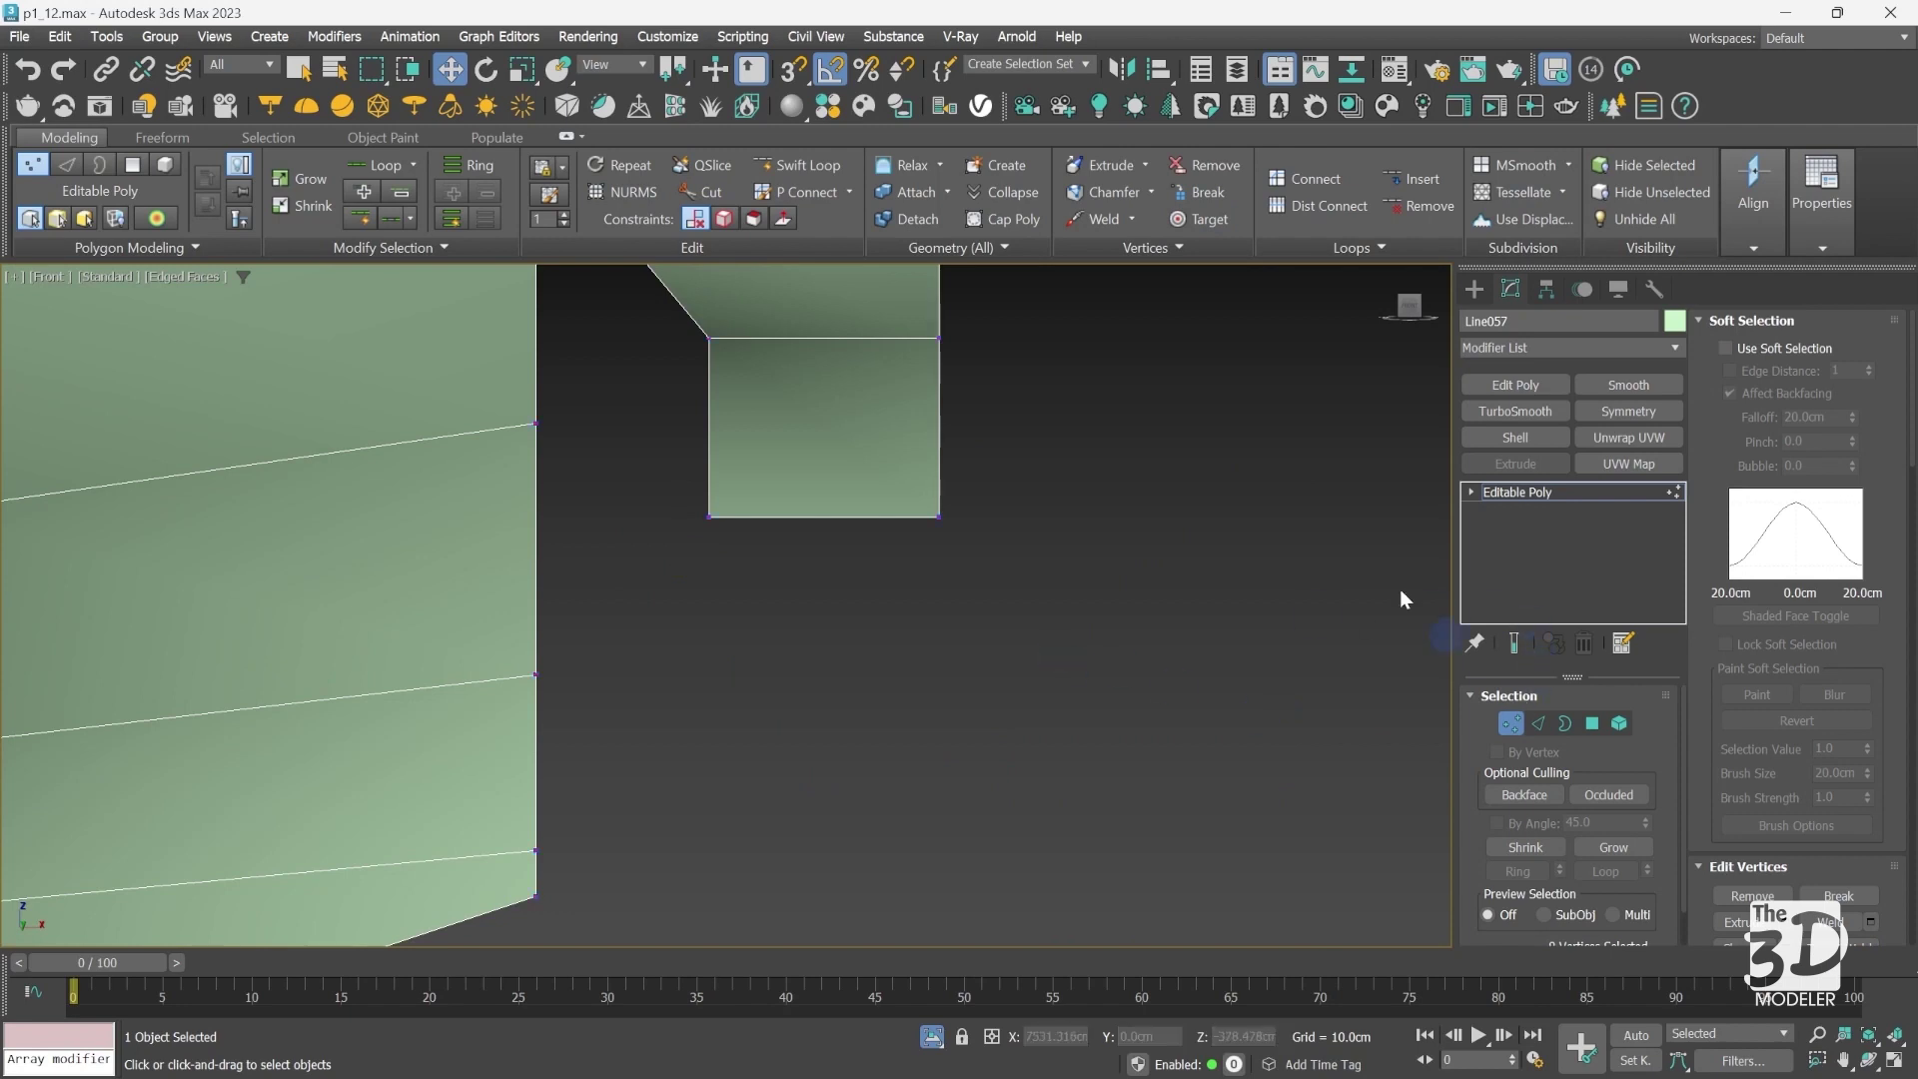
left_click(1187, 219)
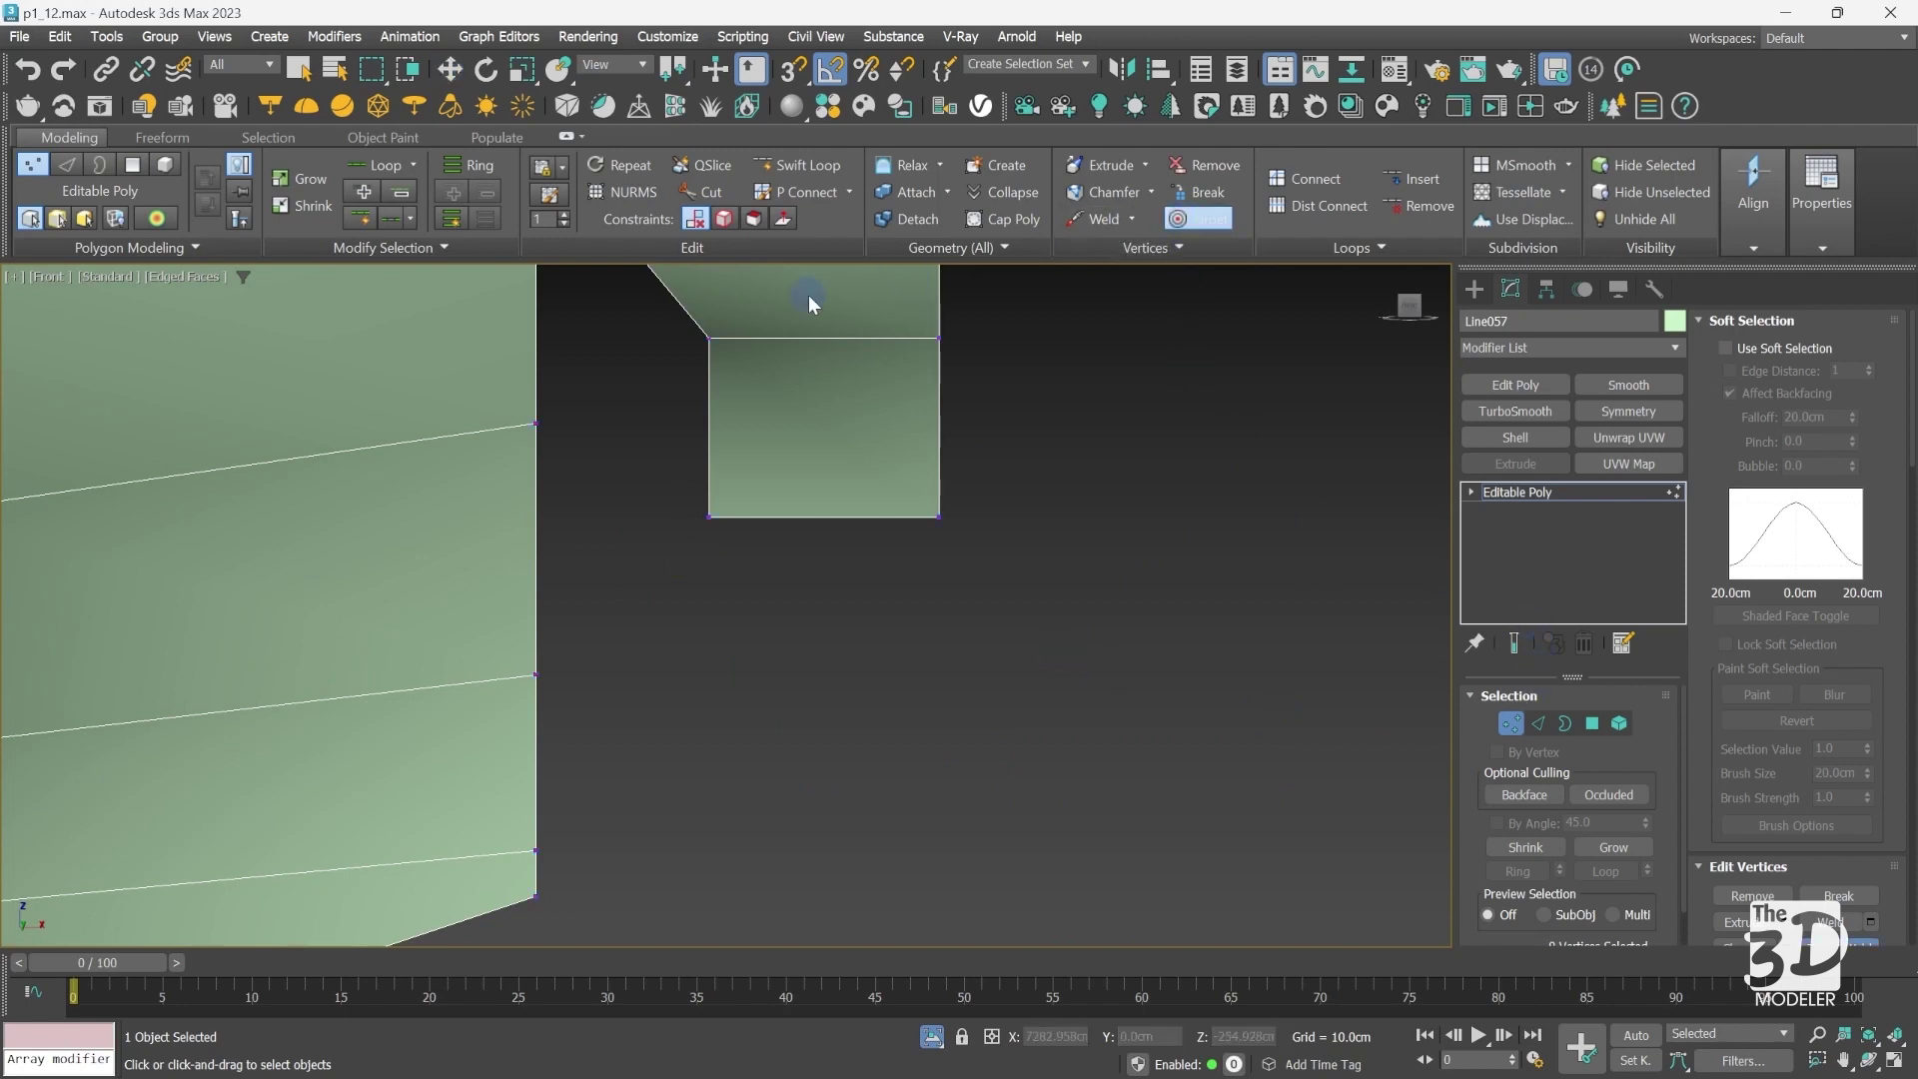
left_click(709, 339)
left_click(537, 424)
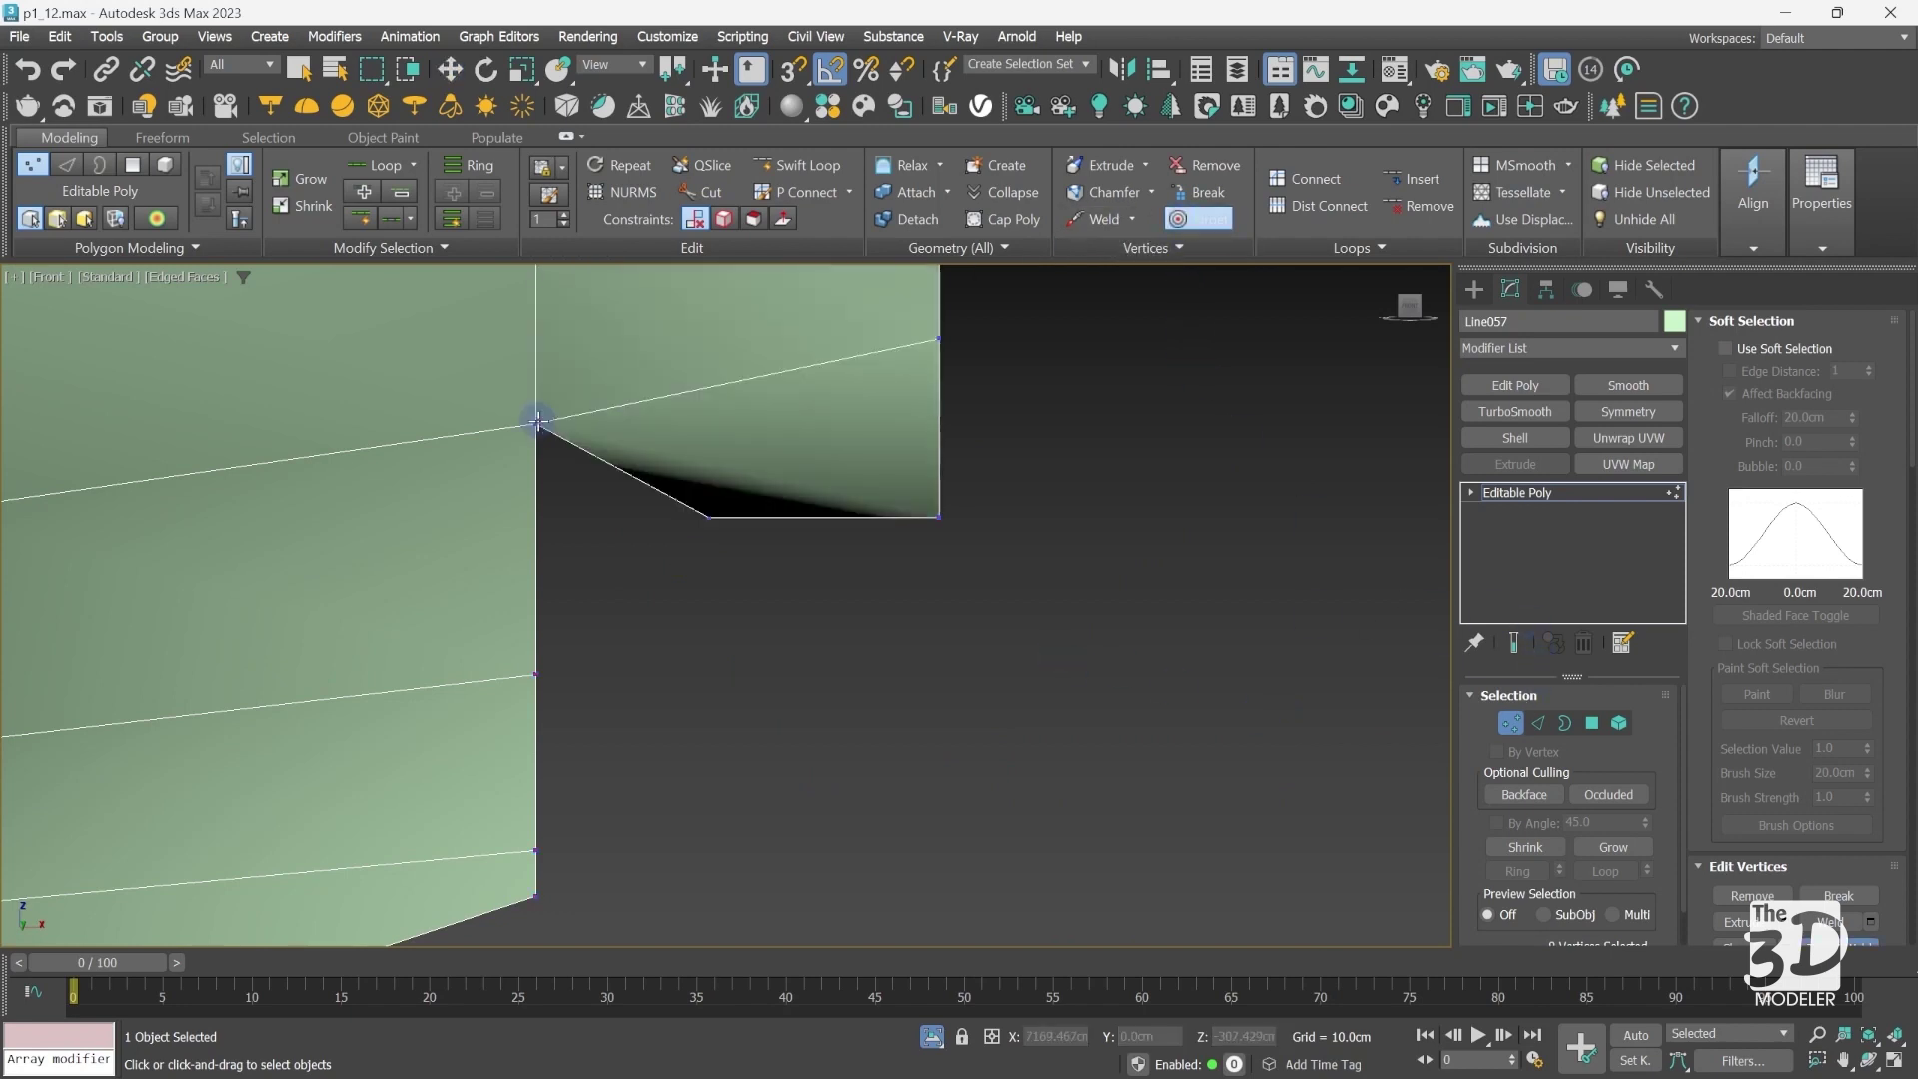
right_click(993, 471)
Step: Connect the strip's lowest inner slanted edge and the facing outer edge with two segments
left_click_drag(683, 594, 754, 491)
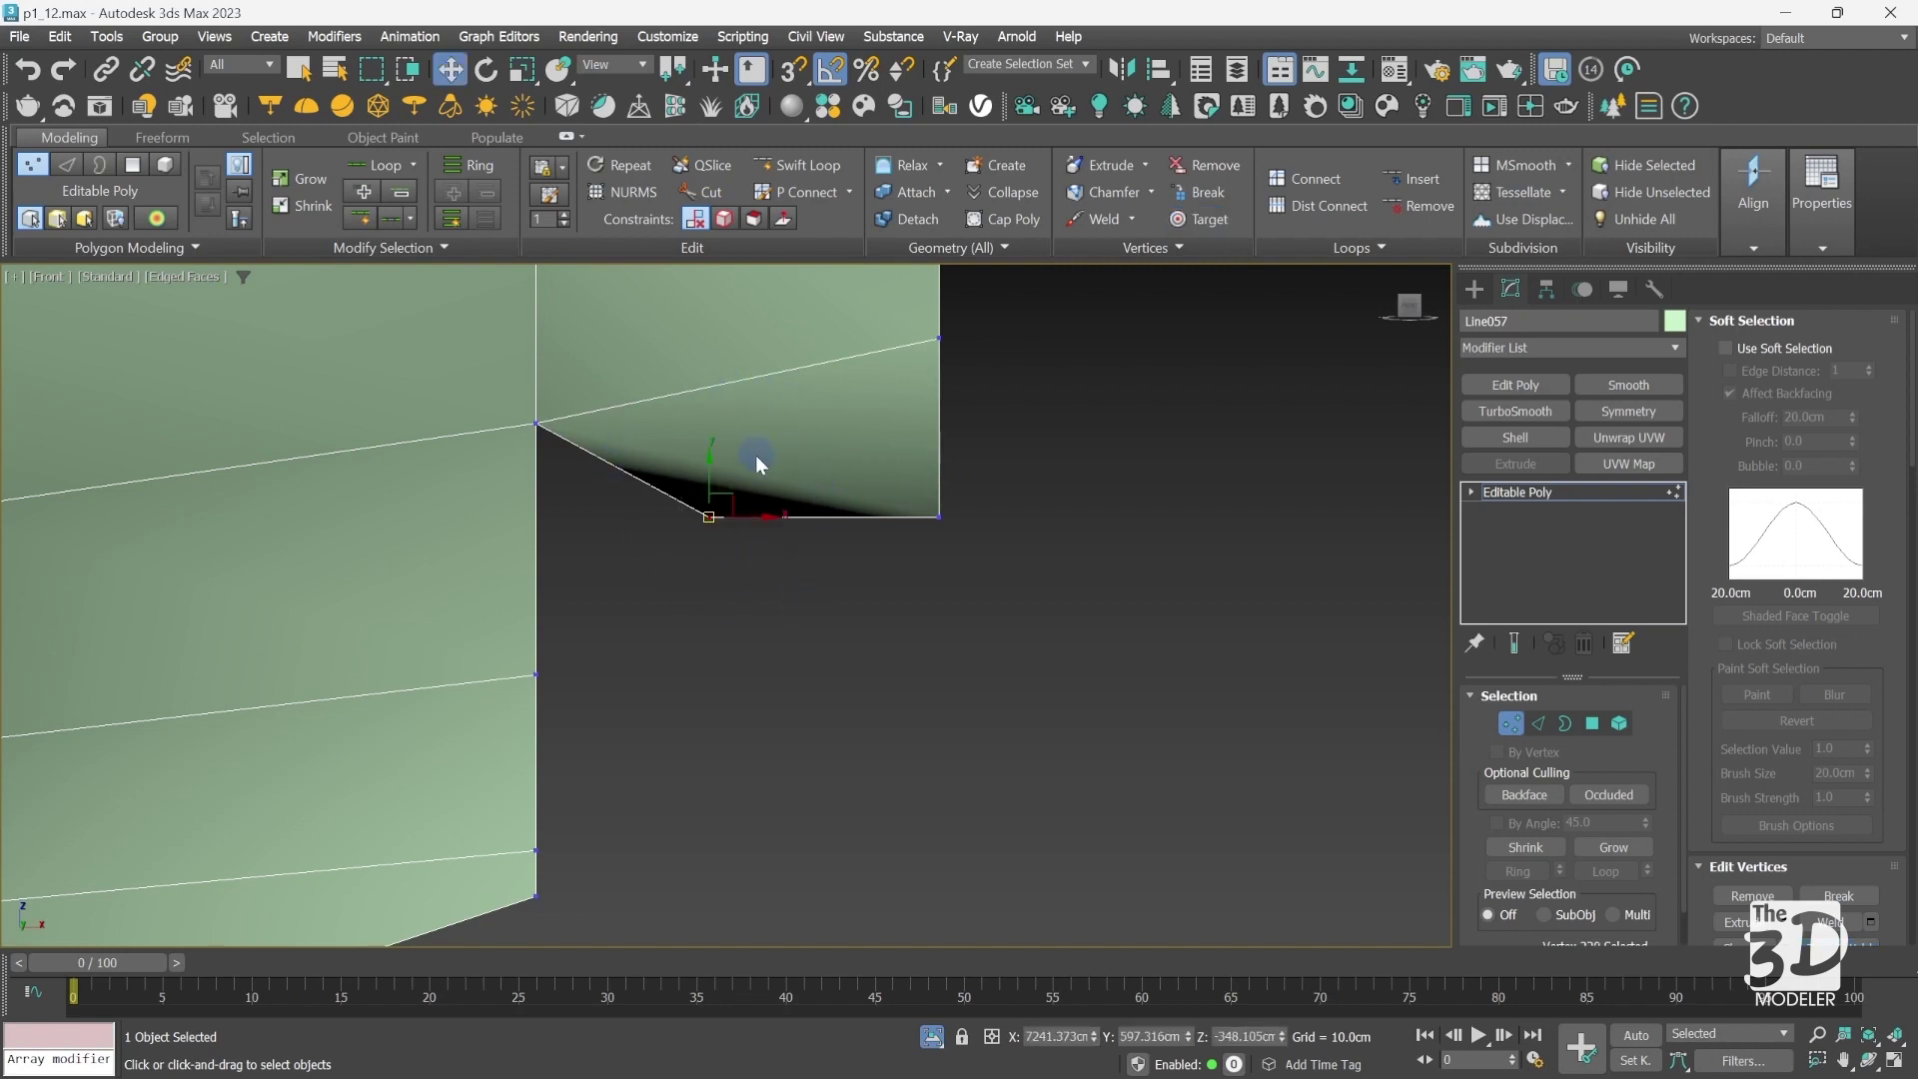
left_click_drag(466, 601, 675, 1012)
left_click(1539, 721)
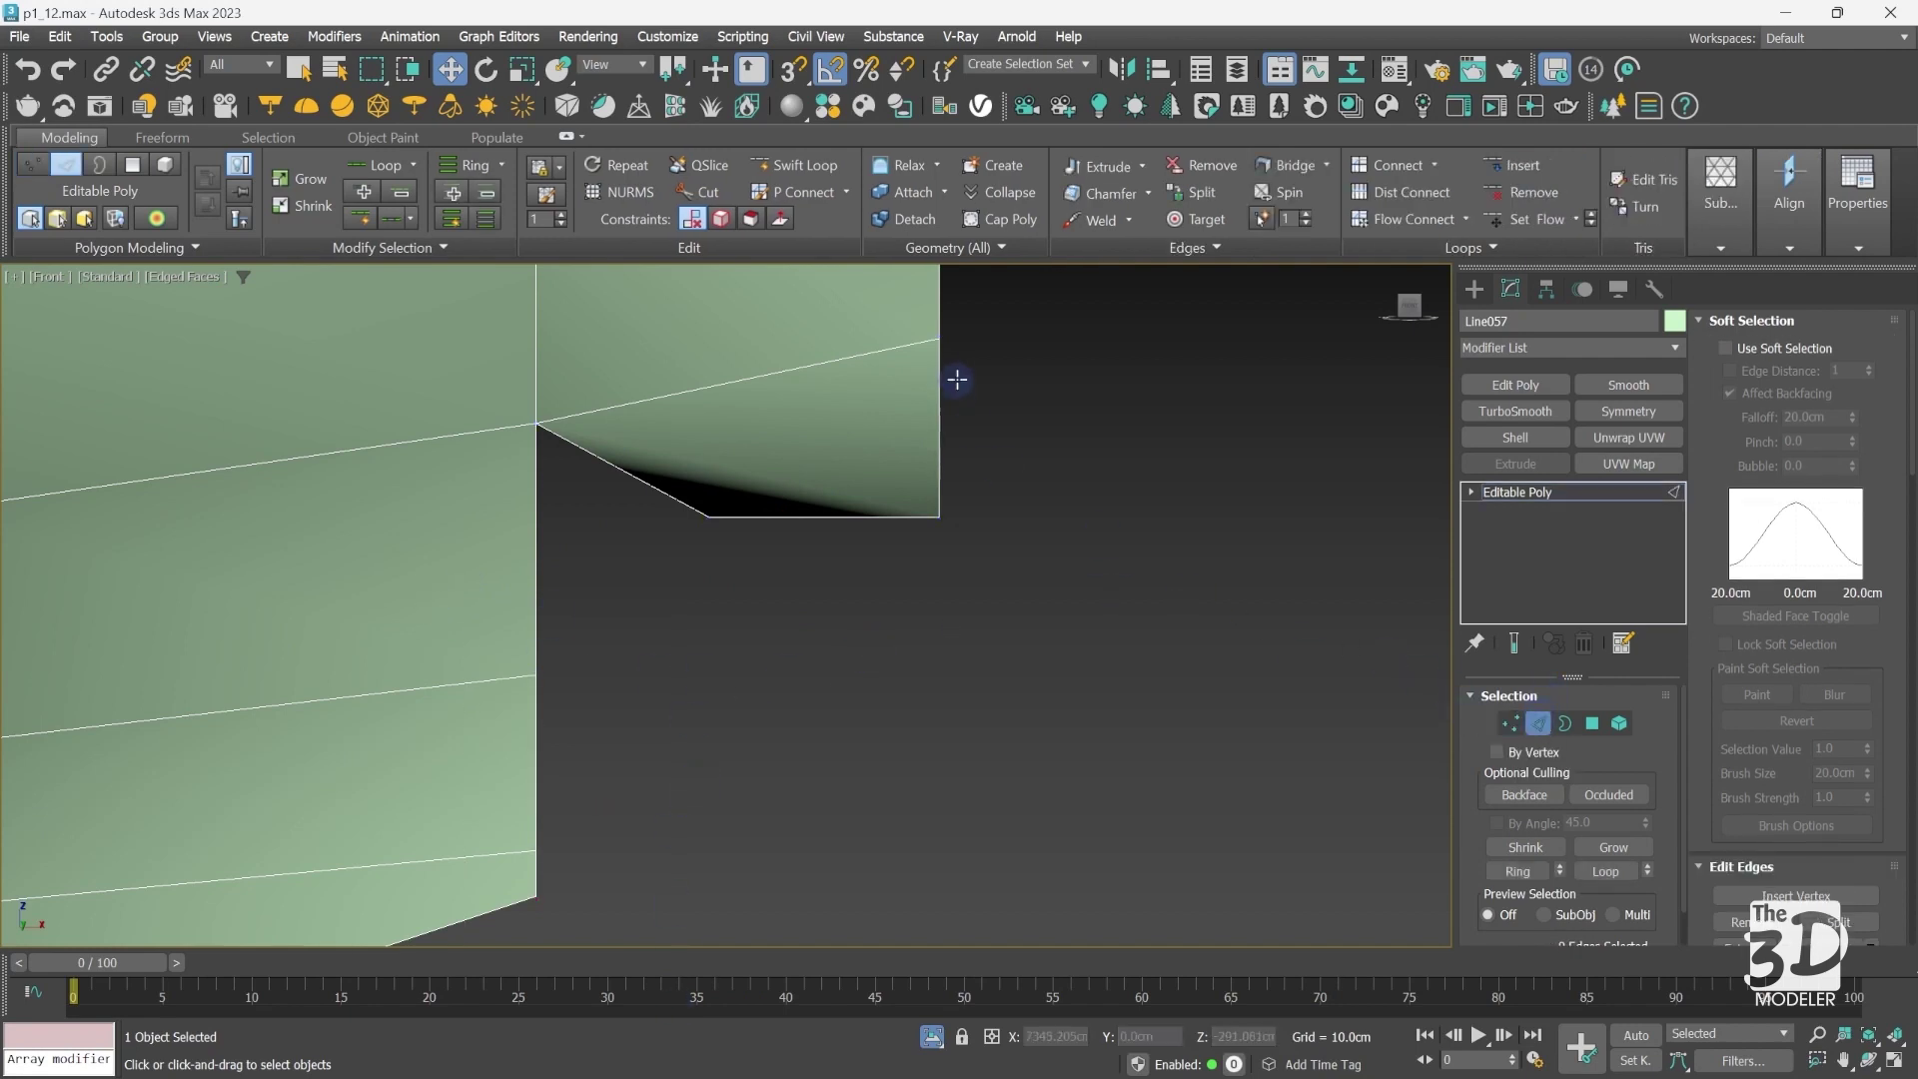
left_click(943, 399)
left_click(642, 479)
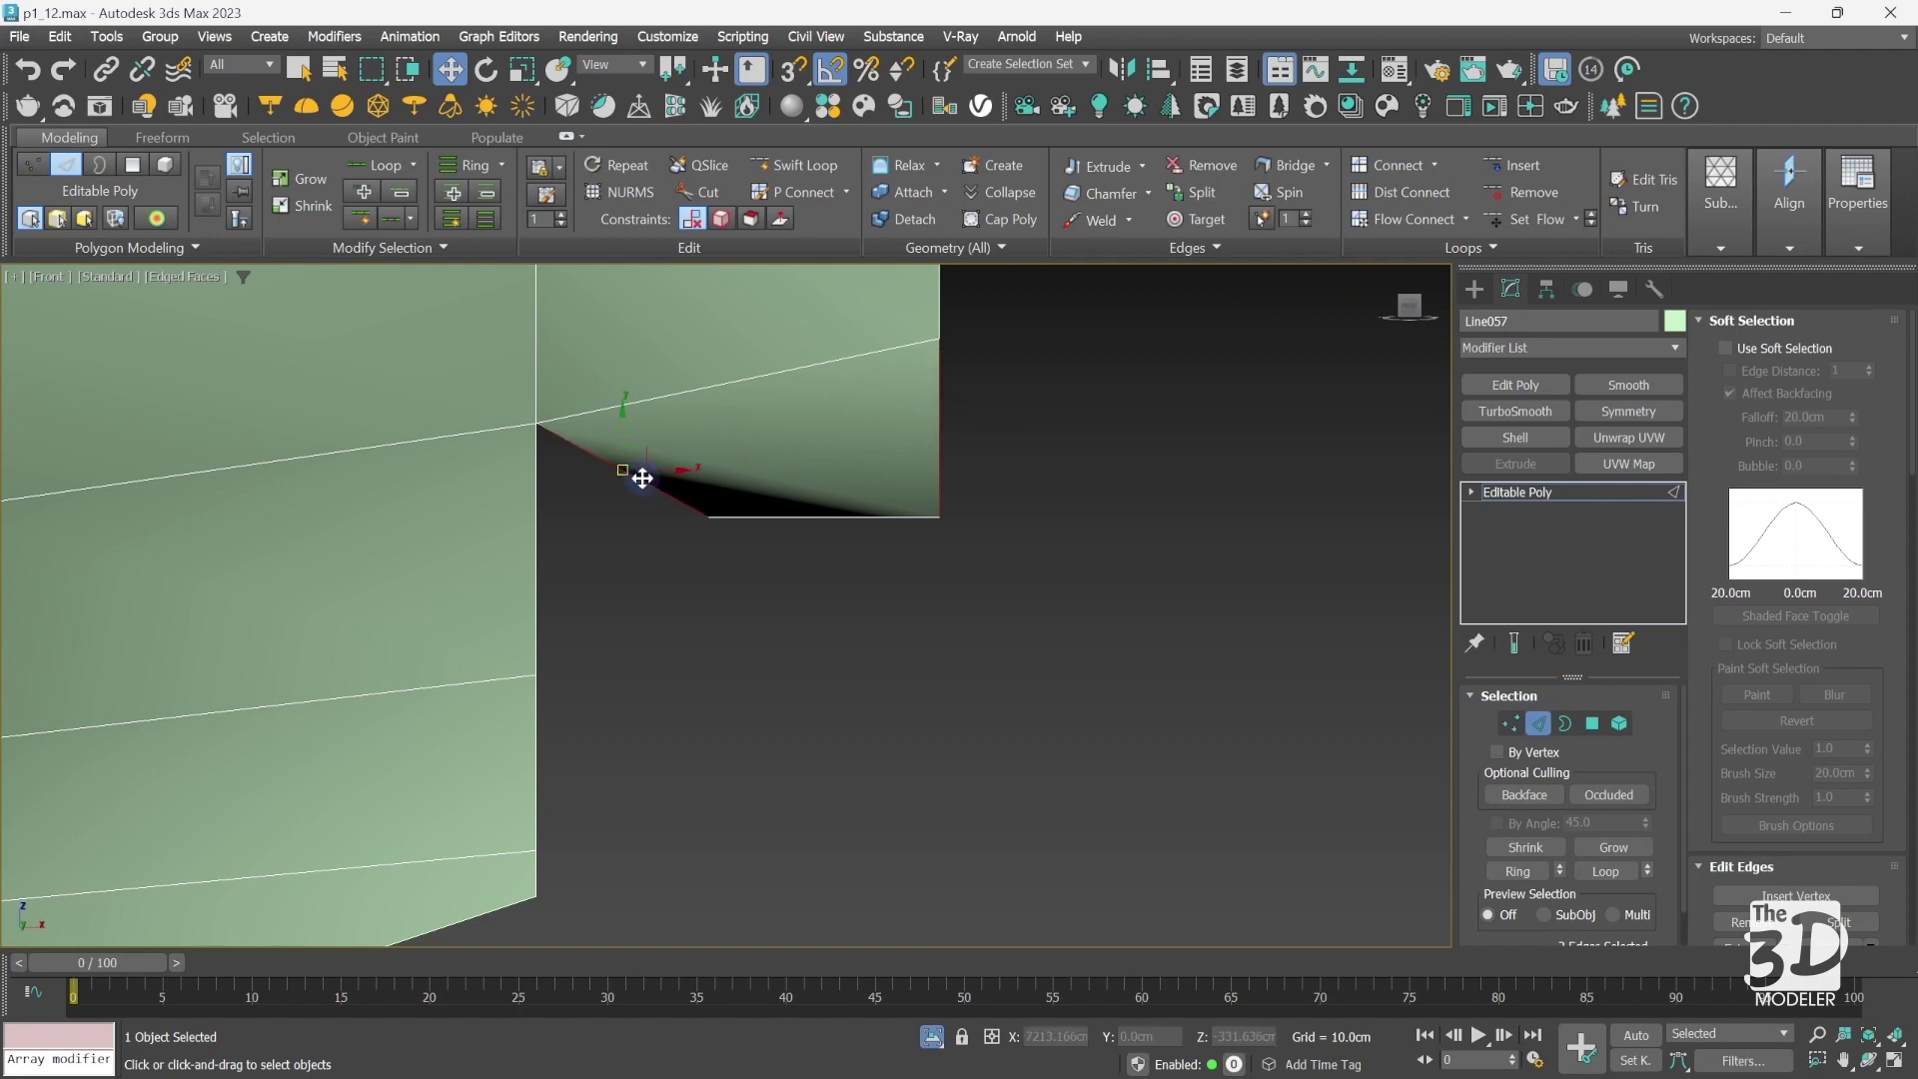
right_click(643, 479)
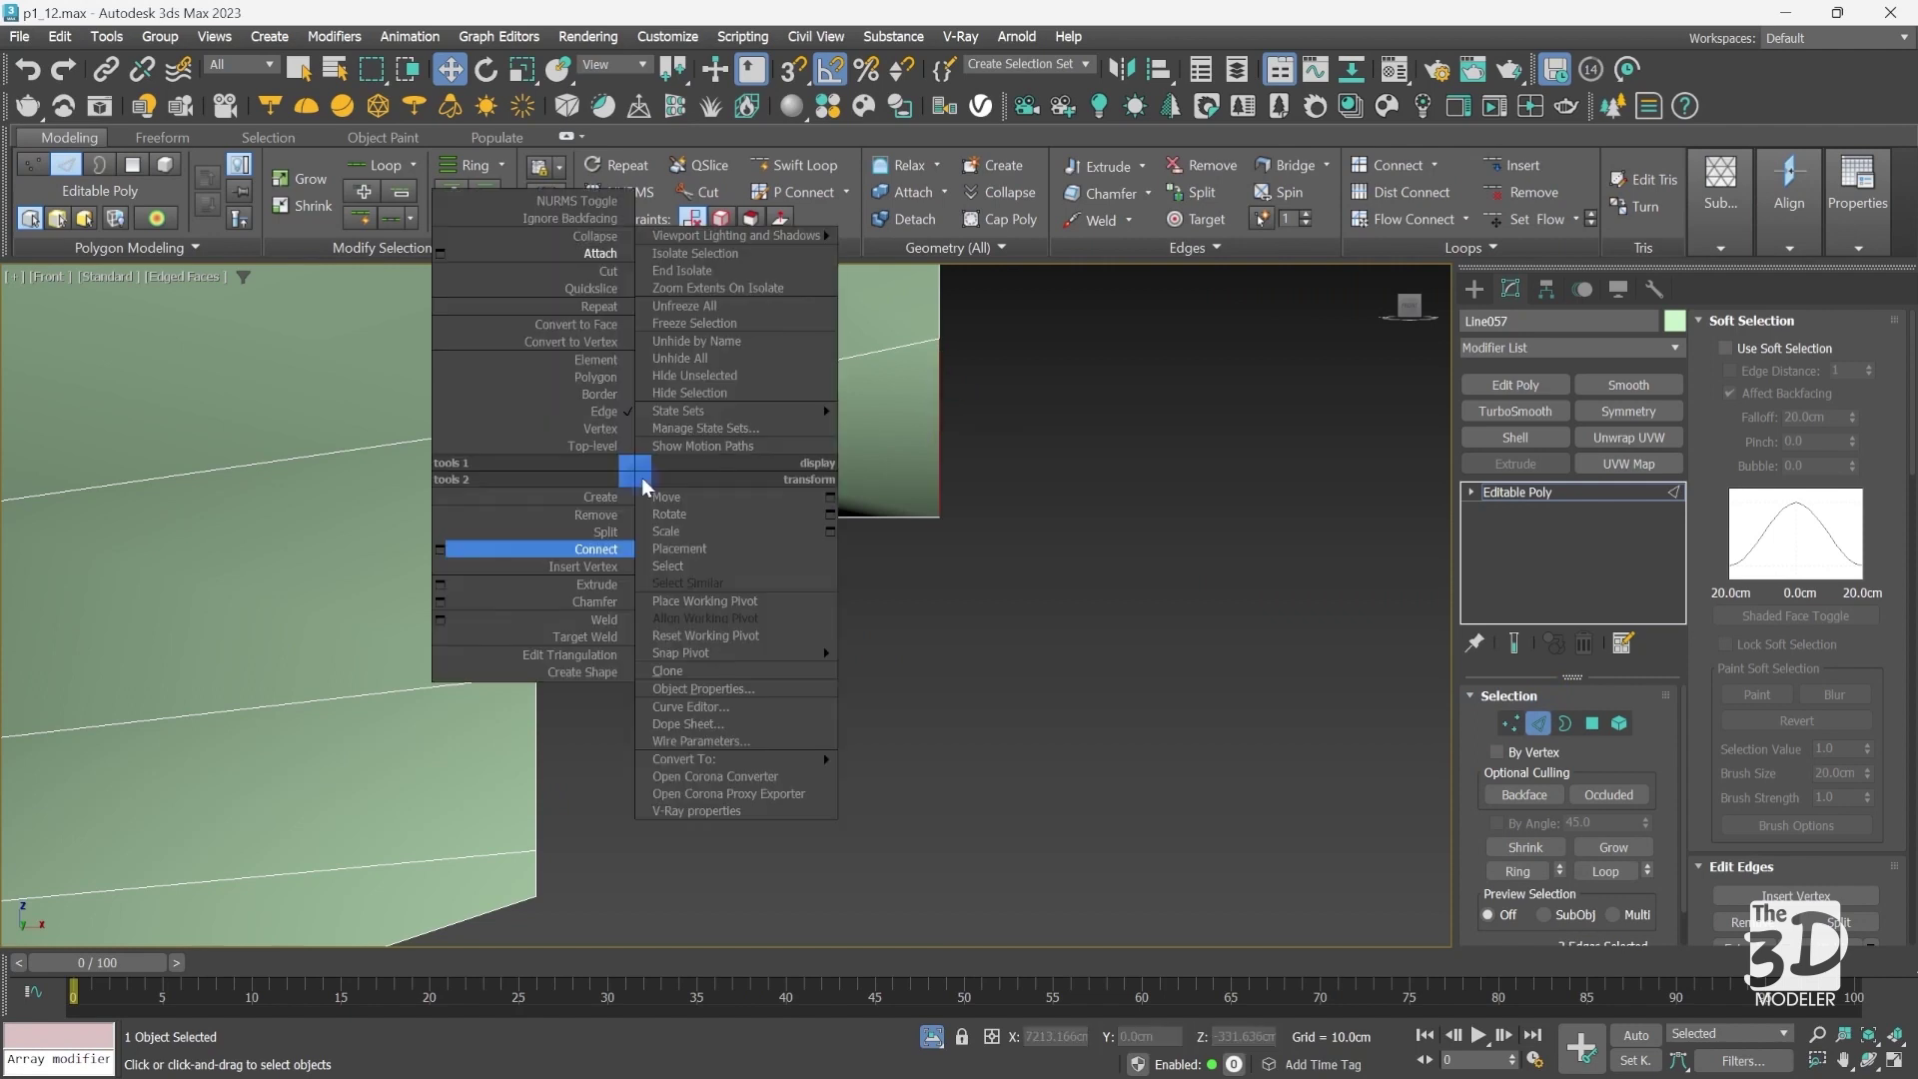
left_click(439, 547)
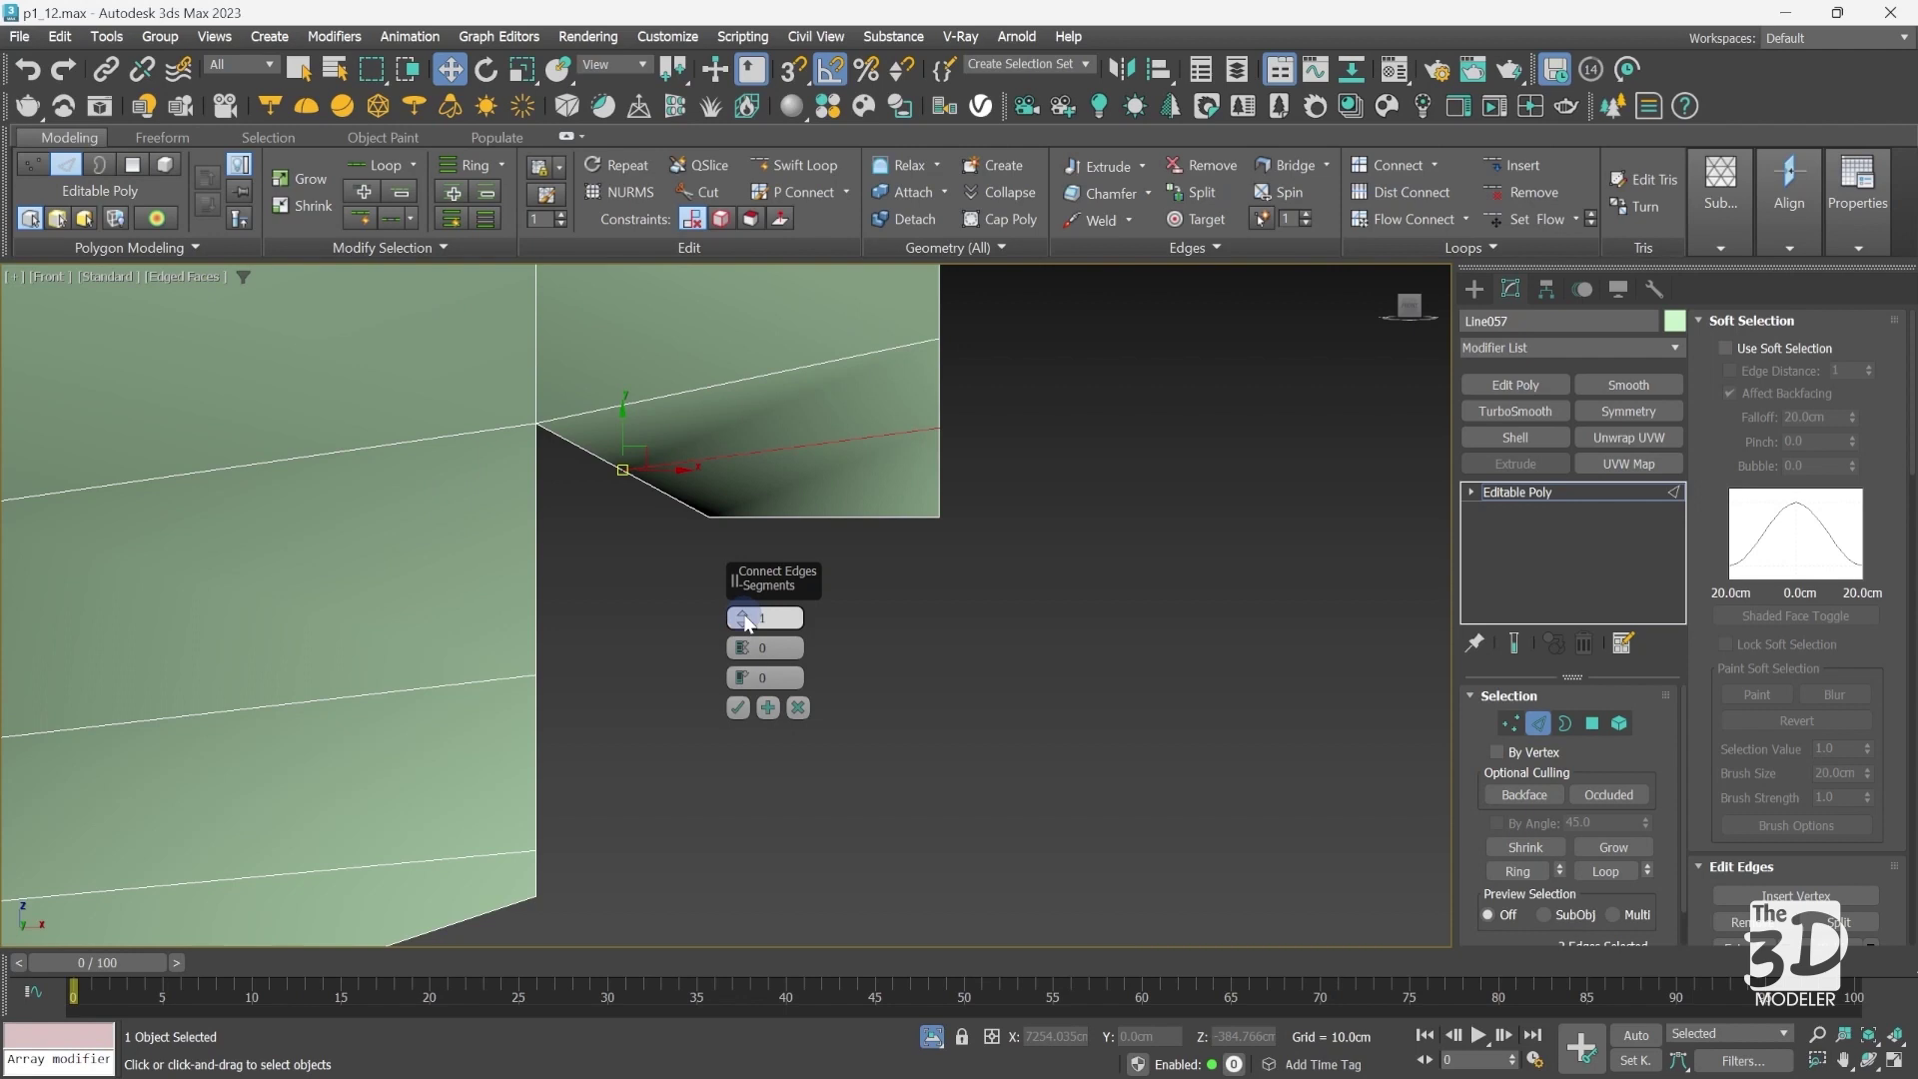
left_click(744, 618)
left_click(737, 707)
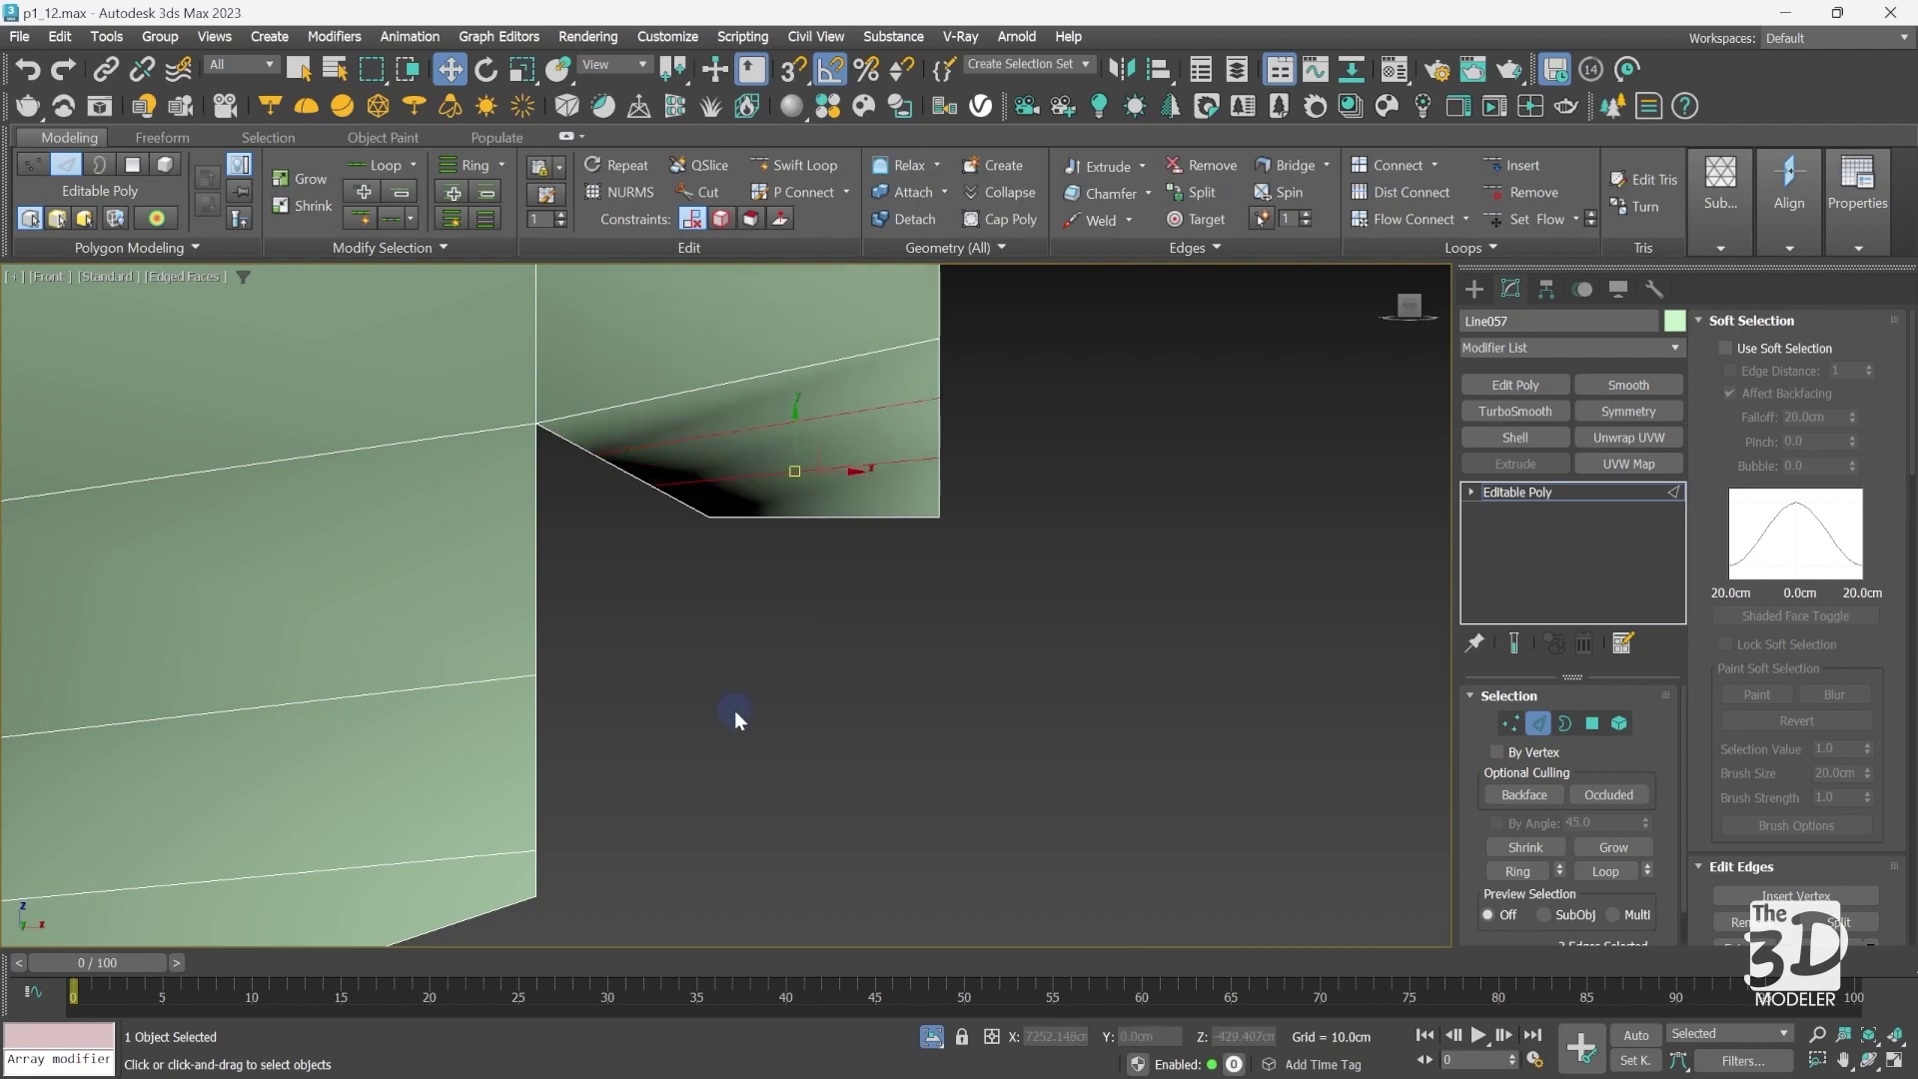
Step: Target-weld the strip's three remaining inner vertices, from upper to lowest, onto the main mesh's free end vertices and leave vertex editing
left_click(1509, 722)
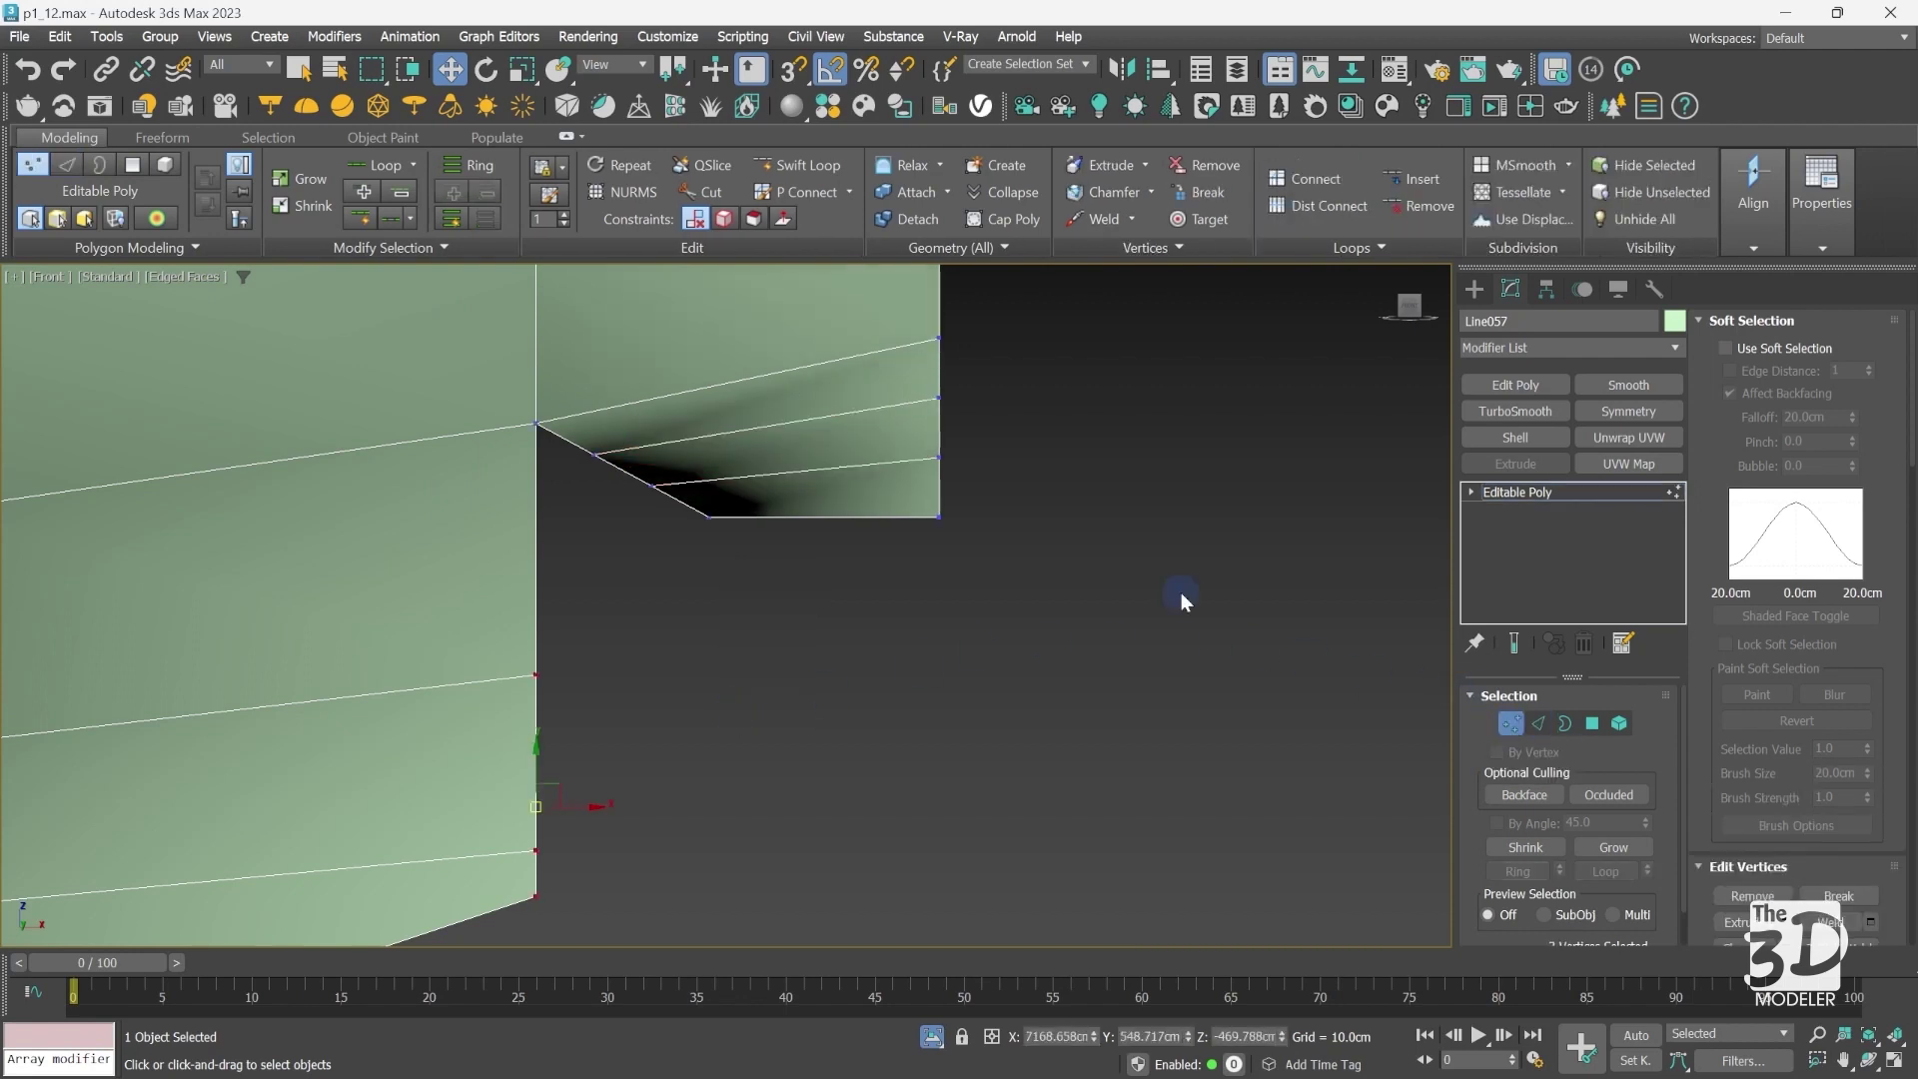
left_click_drag(589, 605, 681, 429)
left_click_drag(575, 625, 745, 428)
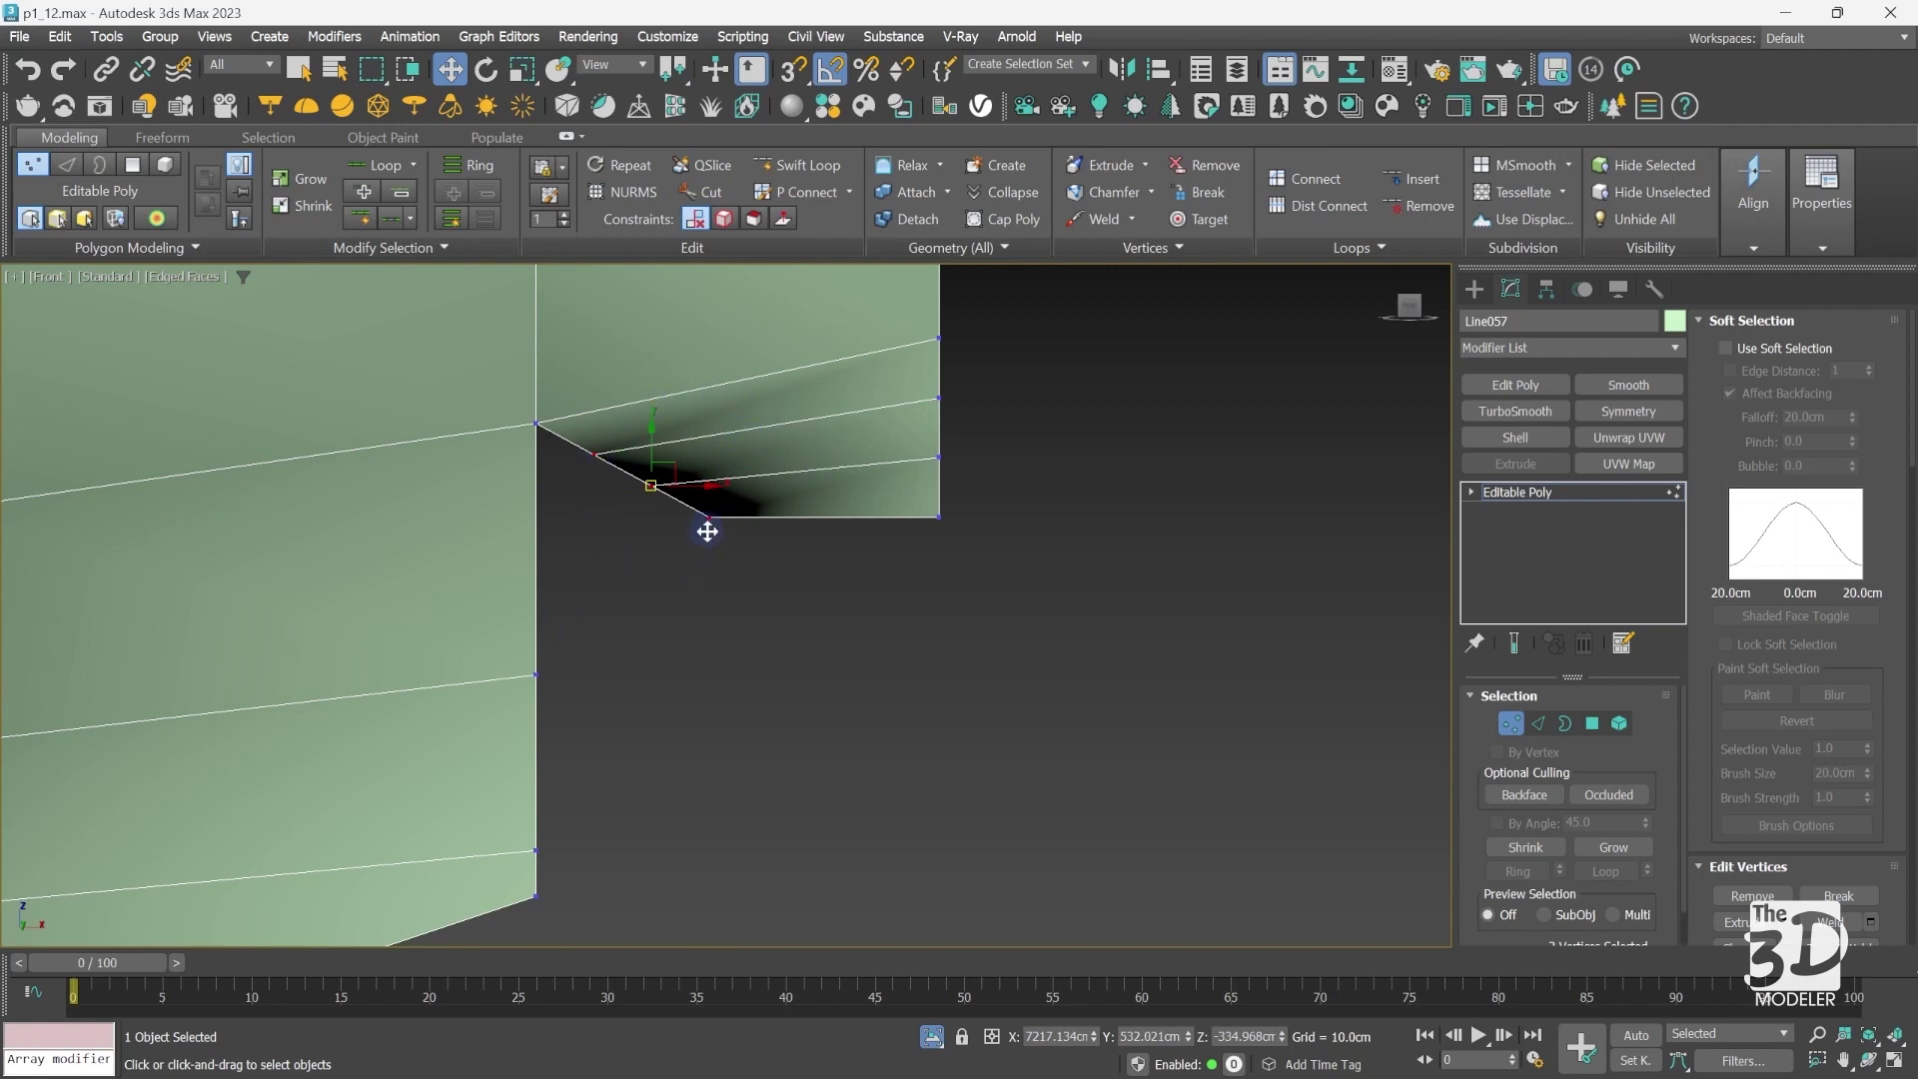
left_click_drag(656, 584, 421, 951)
left_click(1202, 219)
left_click_drag(605, 460, 537, 675)
key("F3")
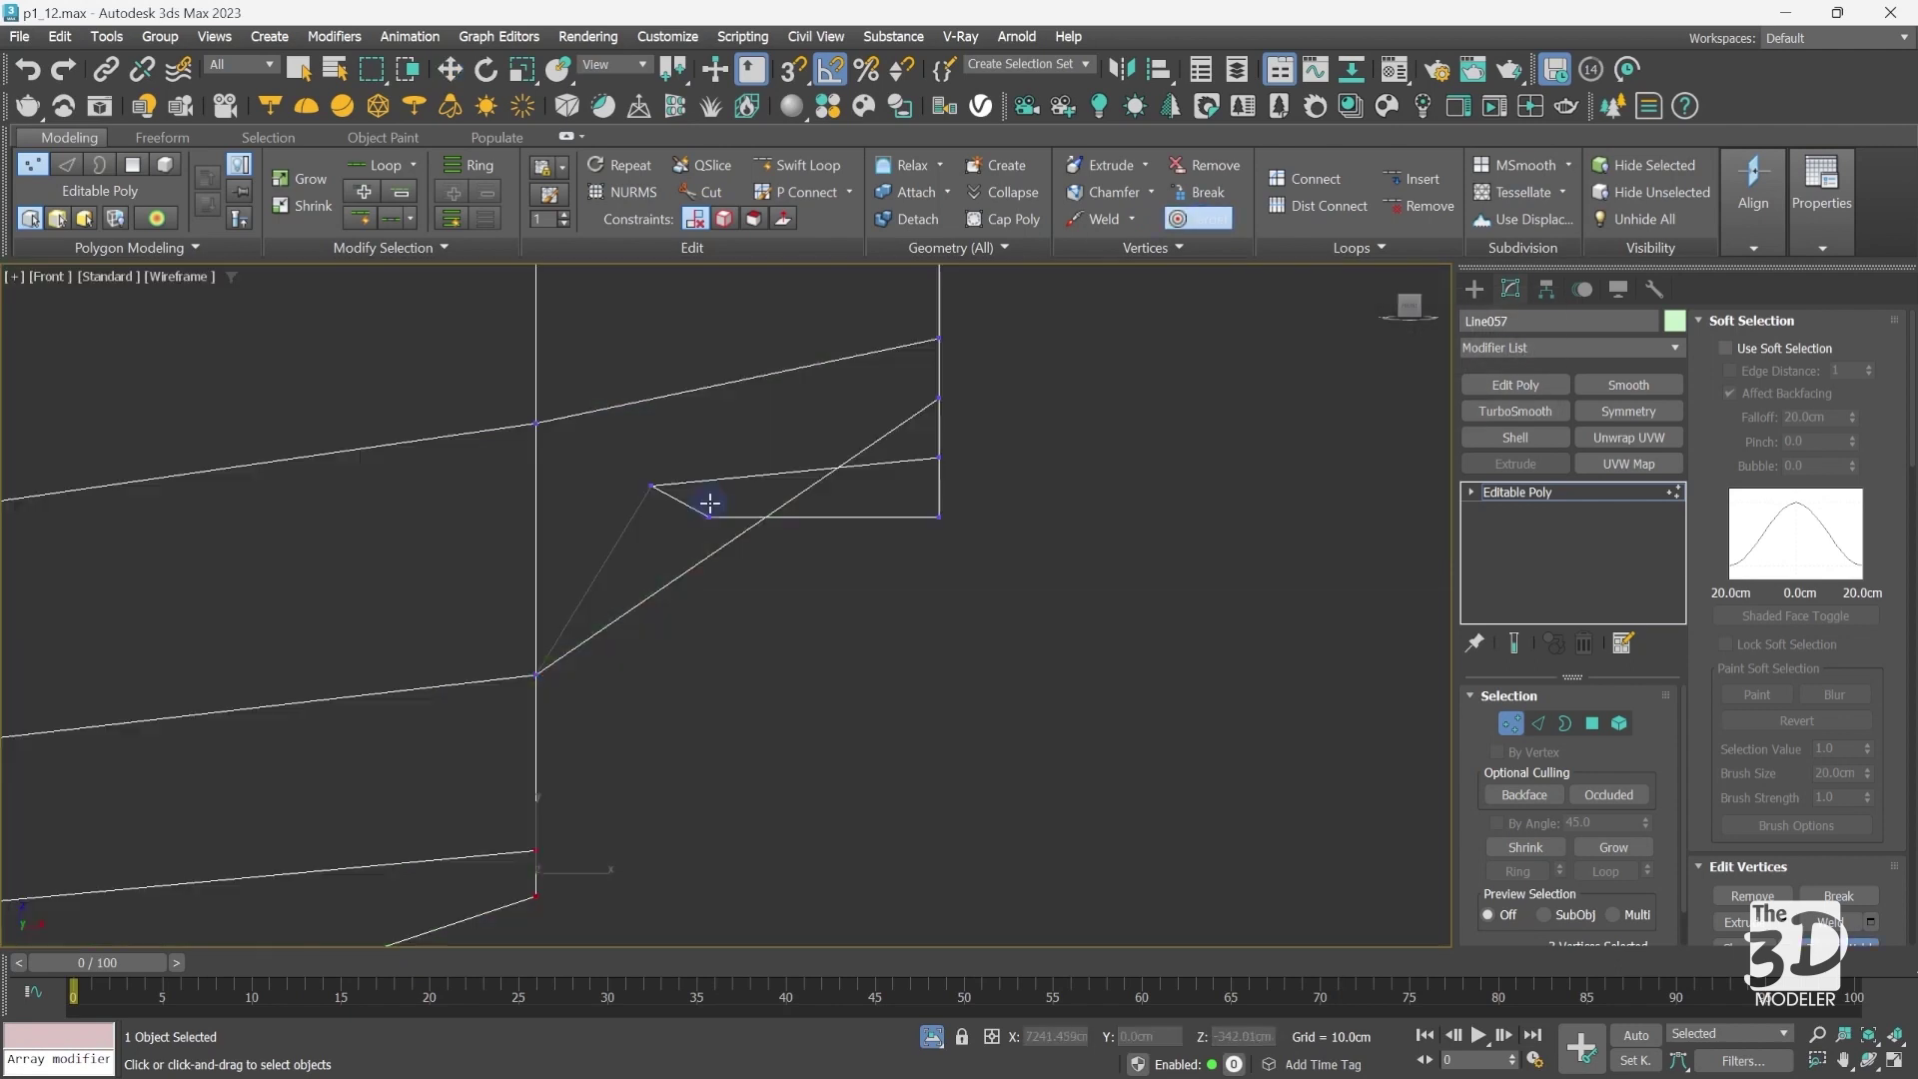
left_click_drag(651, 486, 536, 850)
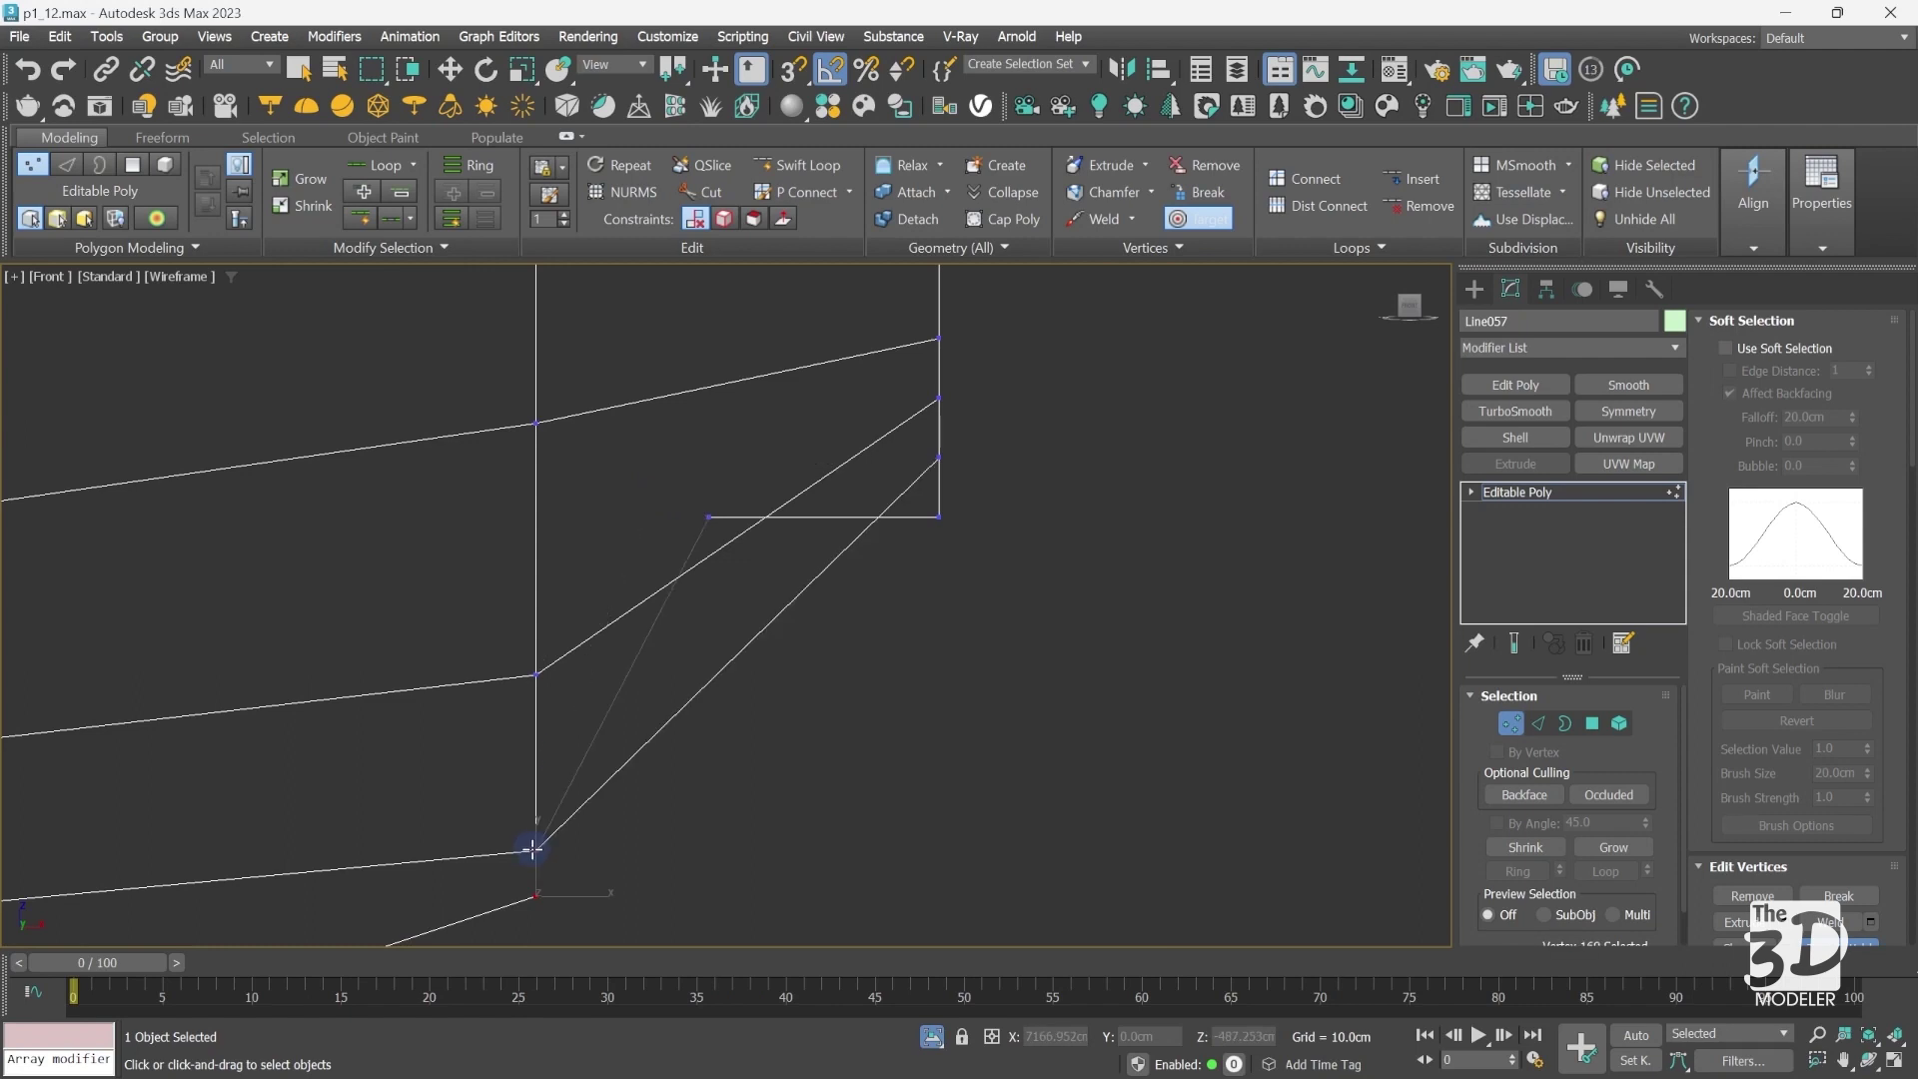
left_click_drag(707, 507, 537, 895)
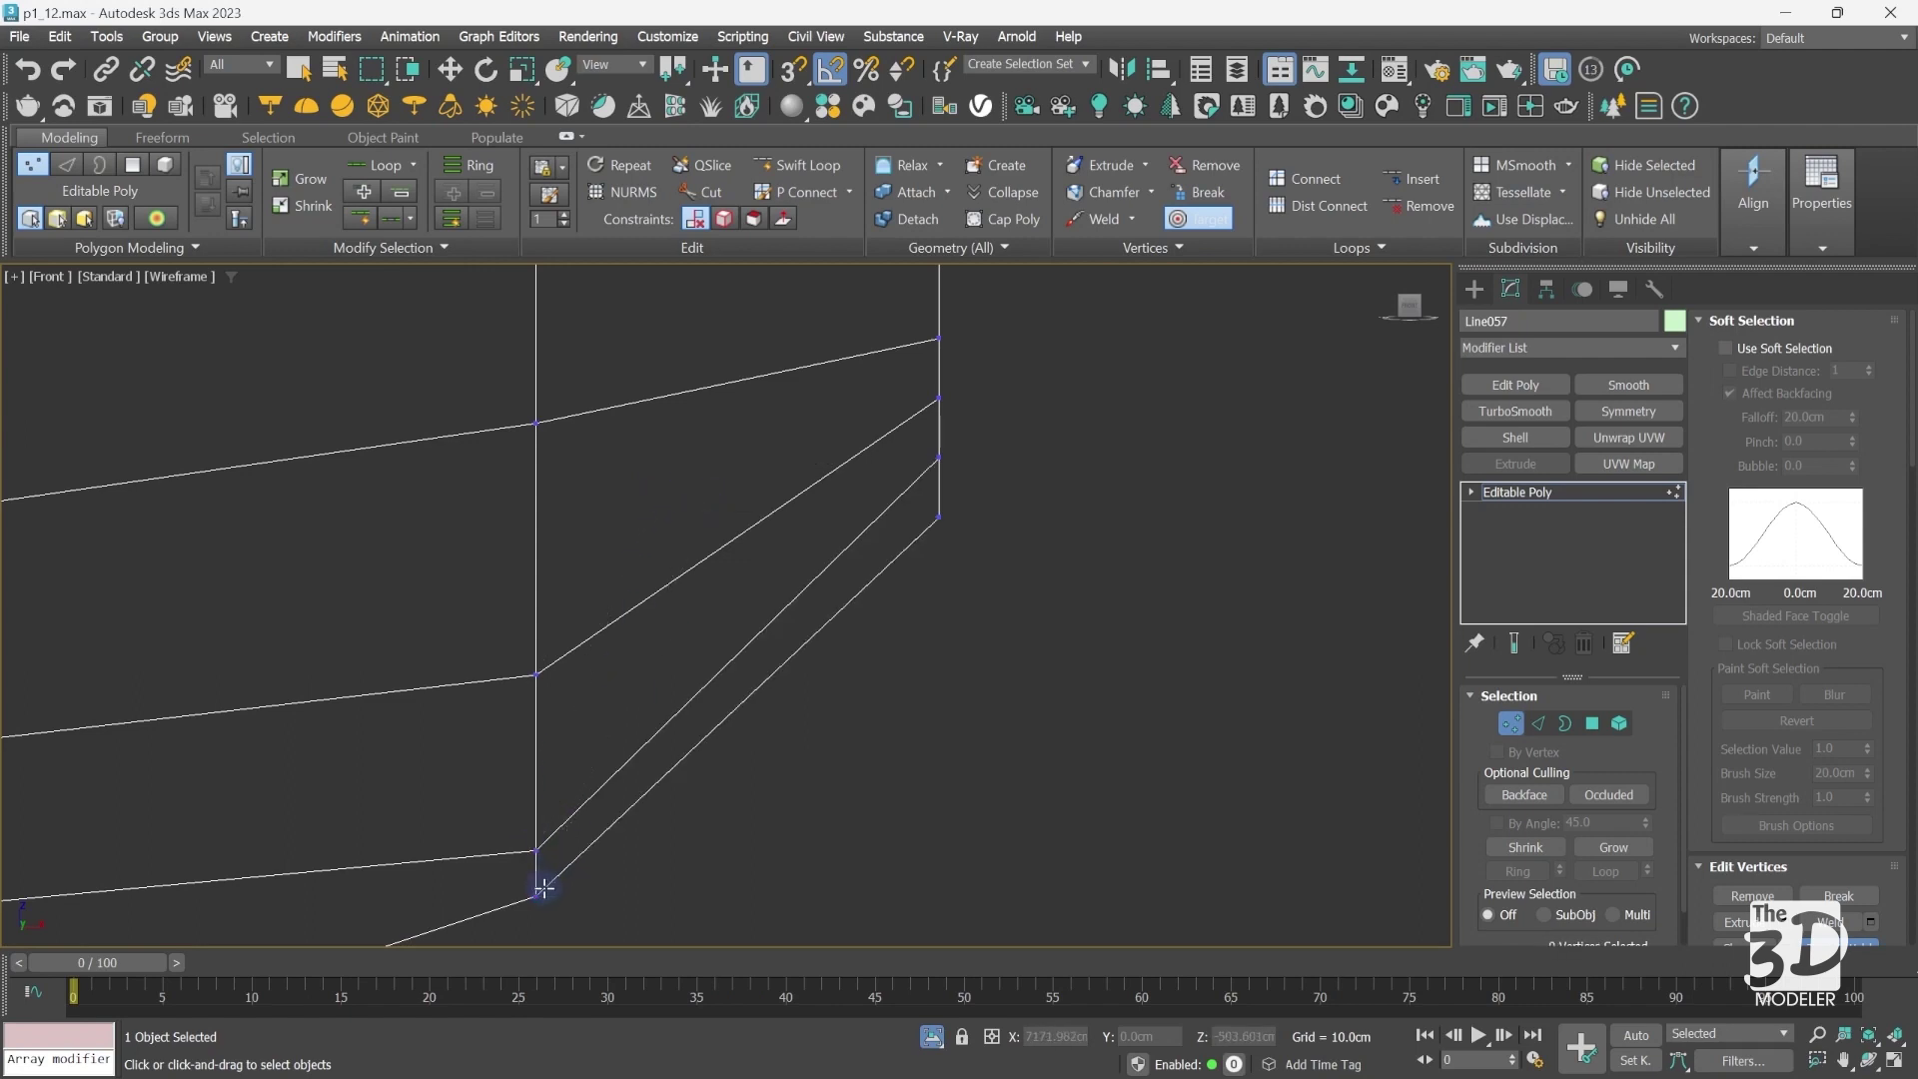
key("w")
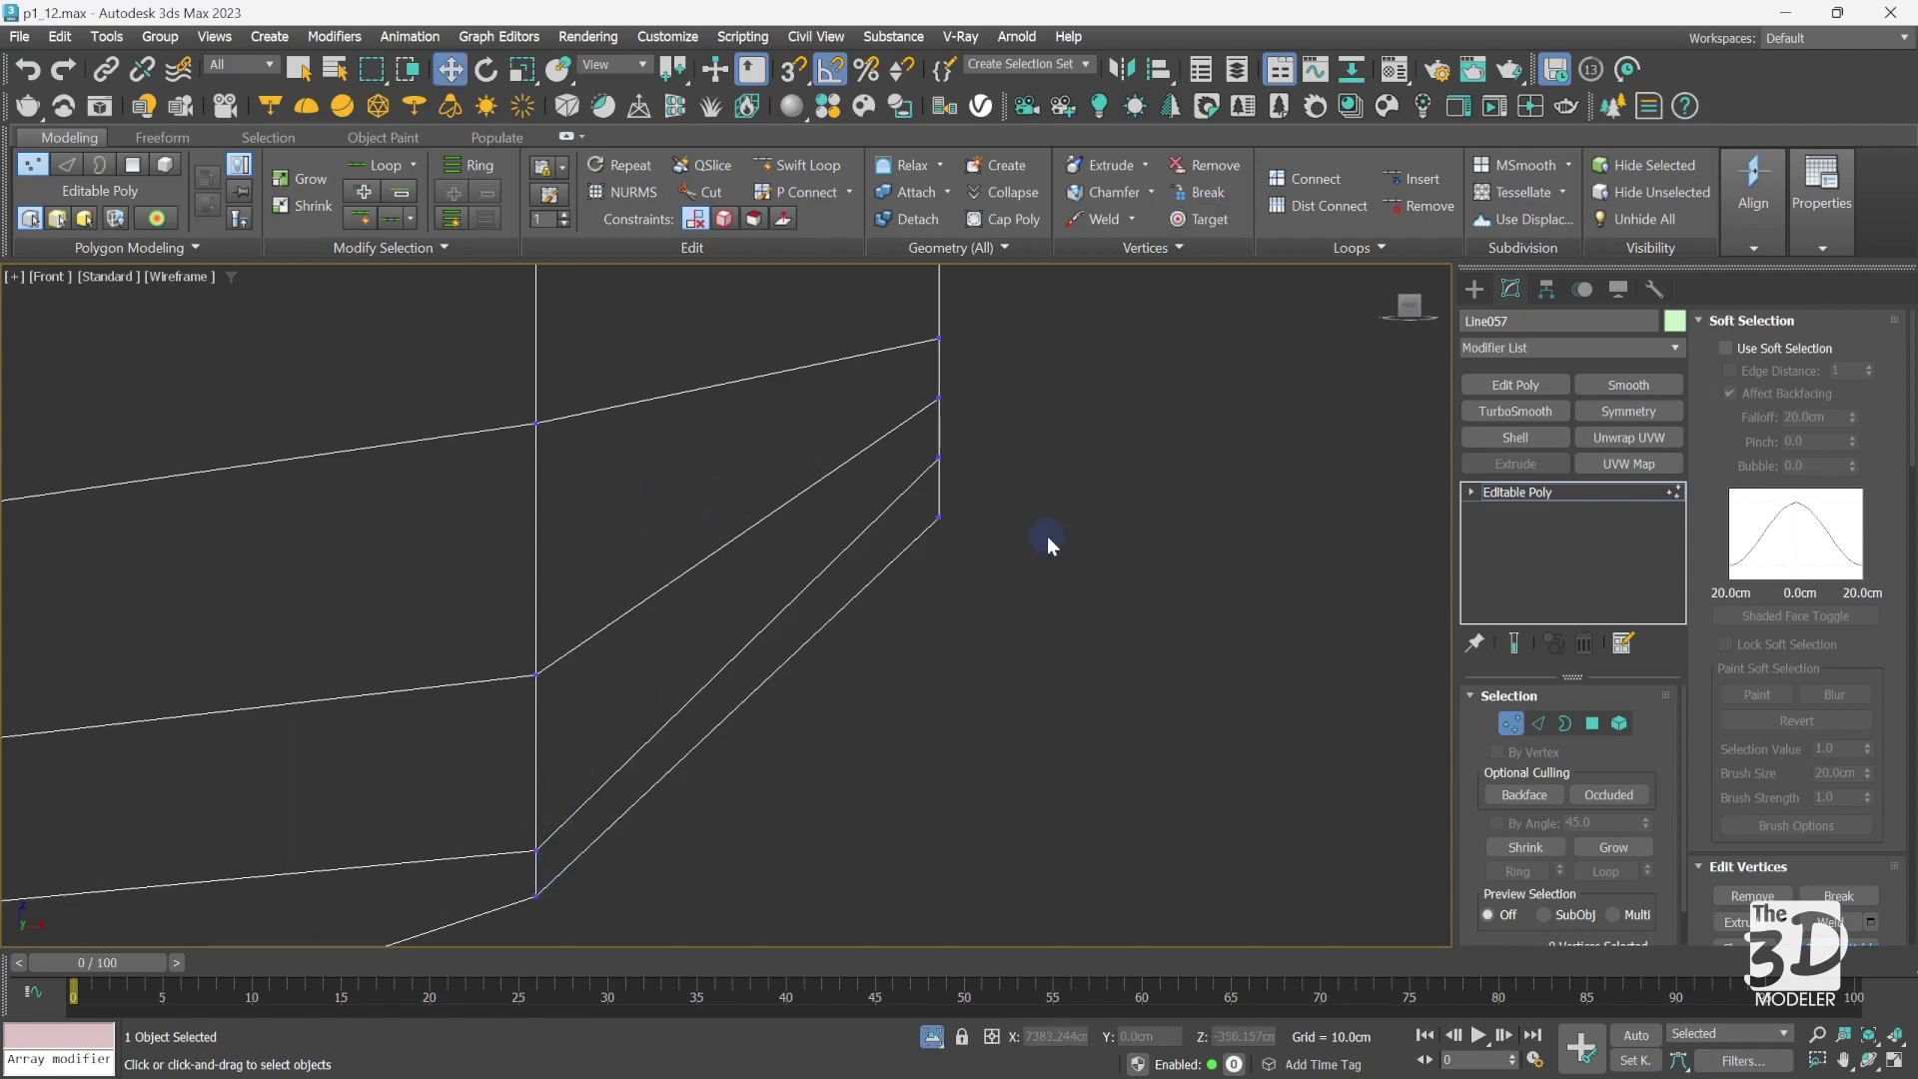
left_click(1576, 491)
Step: Clear the smoothing groups on all hull polygons and assign them all to smoothing group 1
key("z")
key("F3")
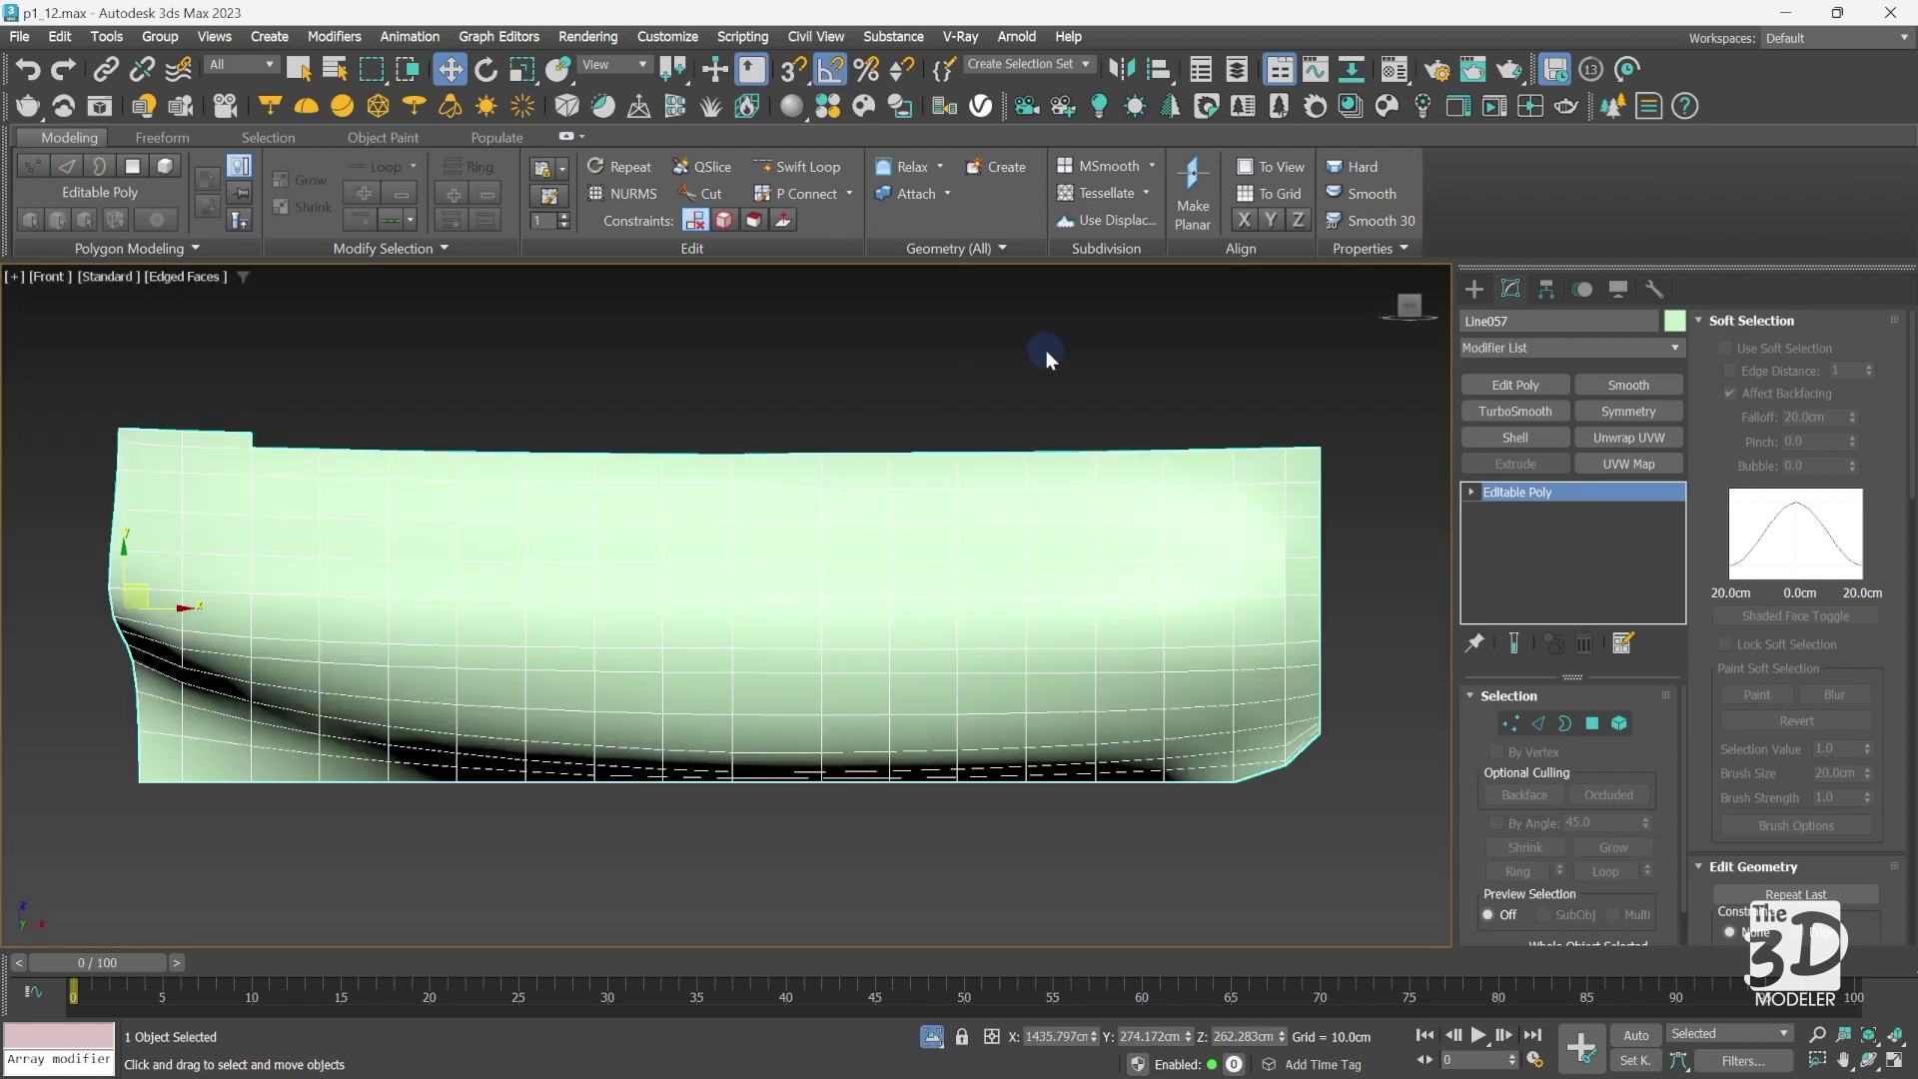
key("p")
key("F4")
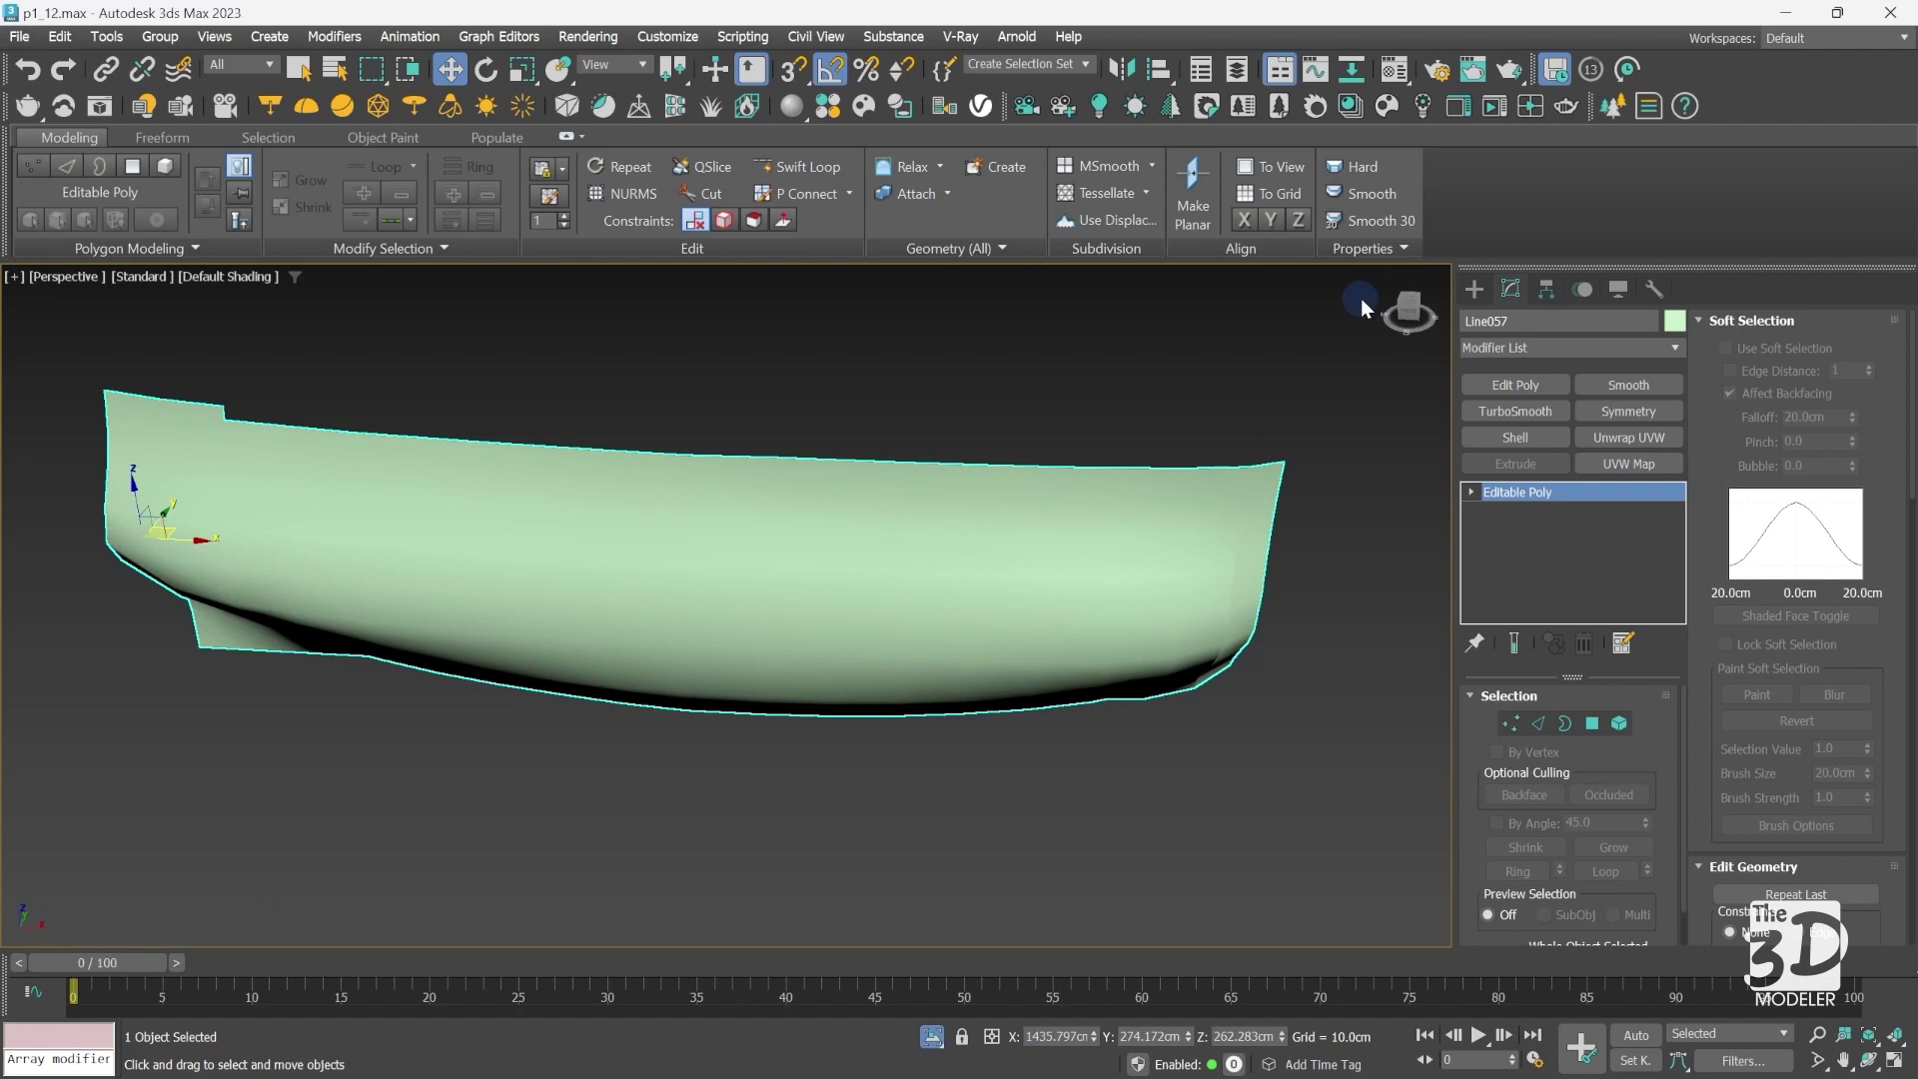
left_click_drag(1408, 312, 1294, 283)
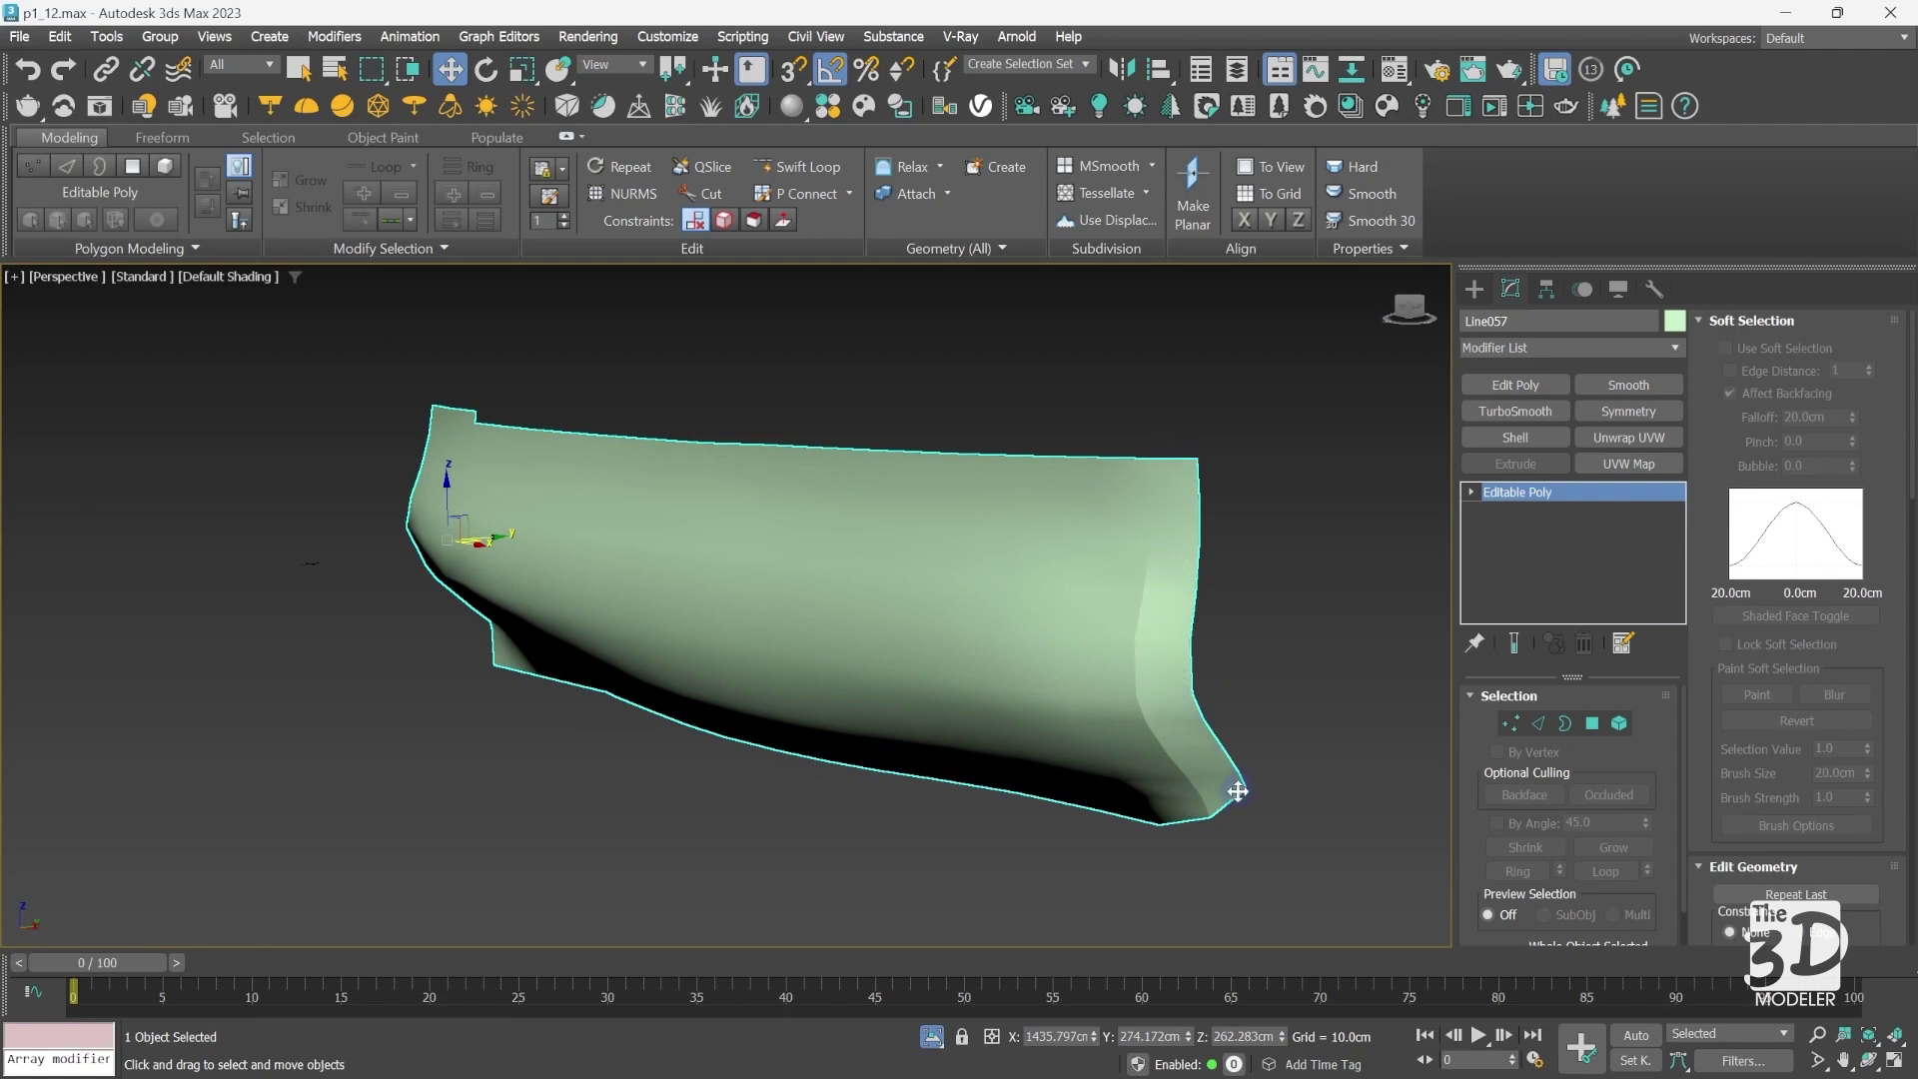
left_click(1592, 722)
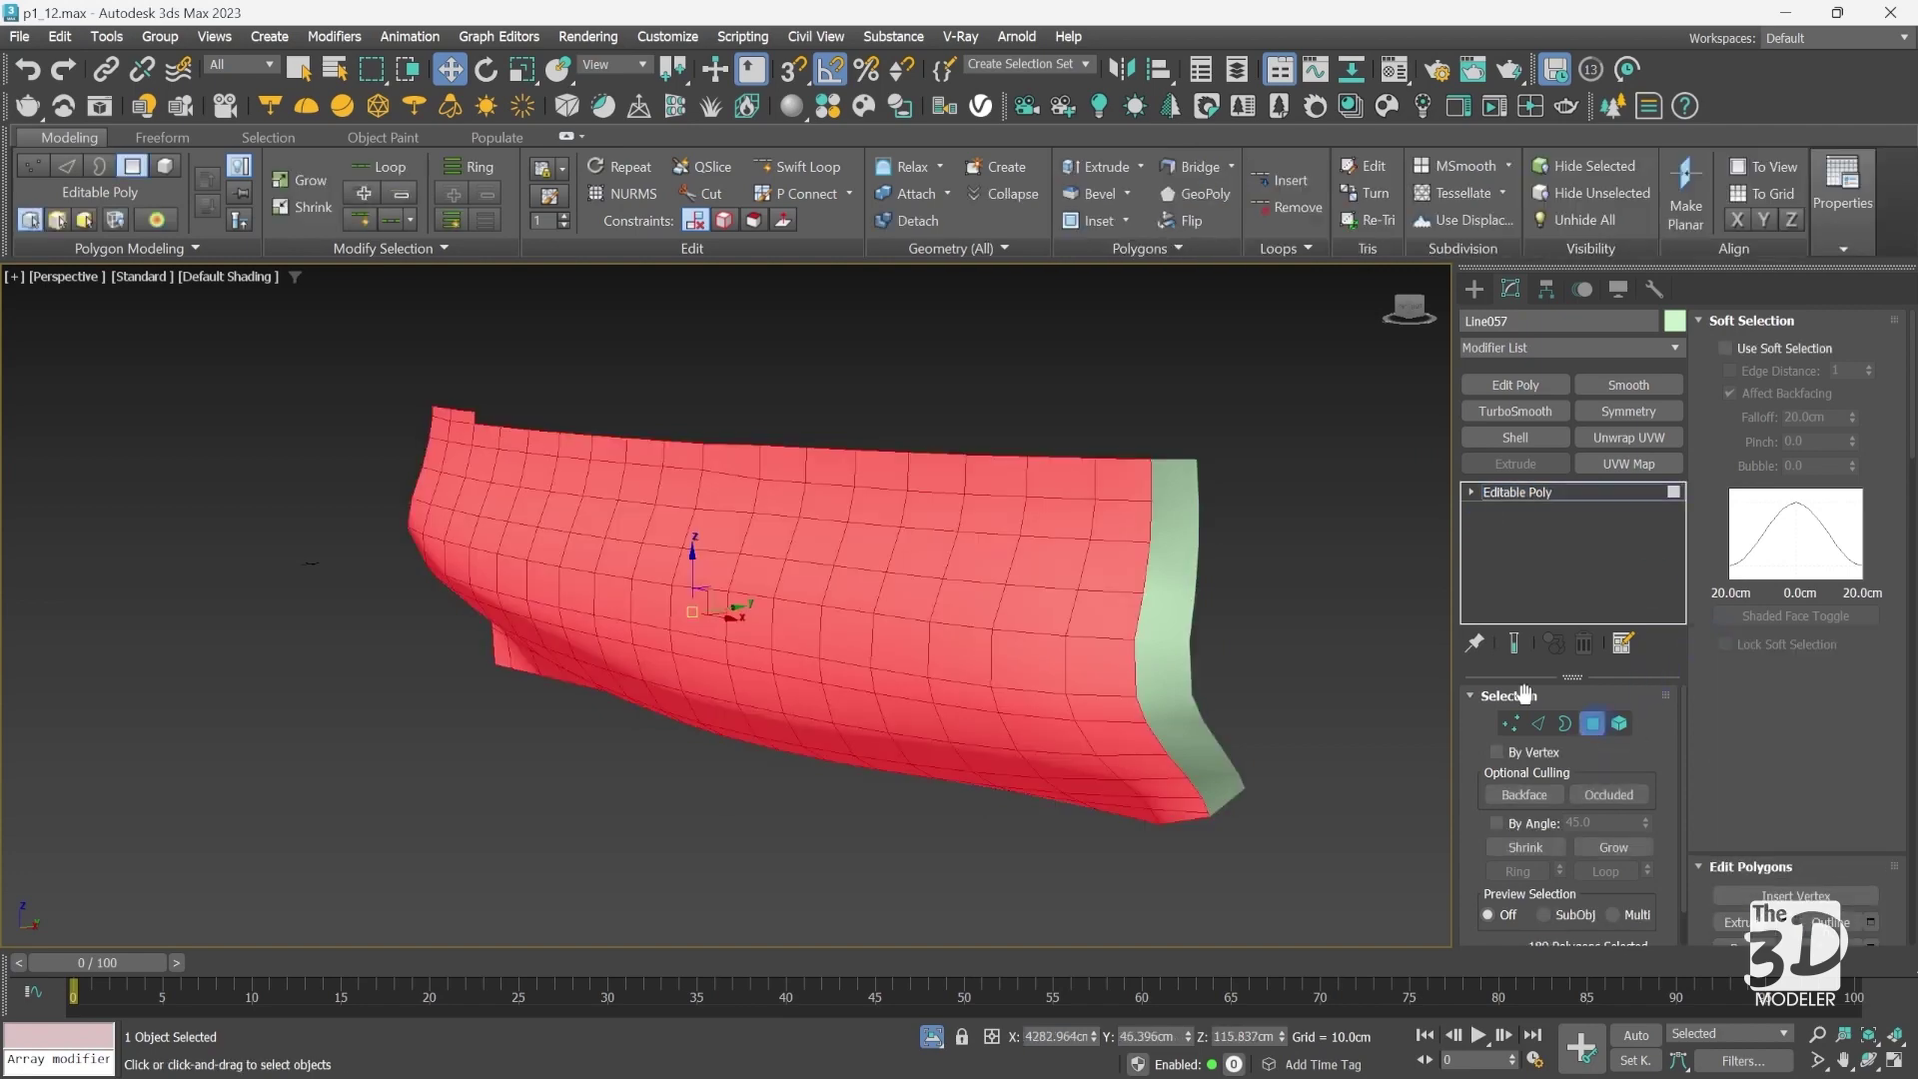
key("ctrl+a")
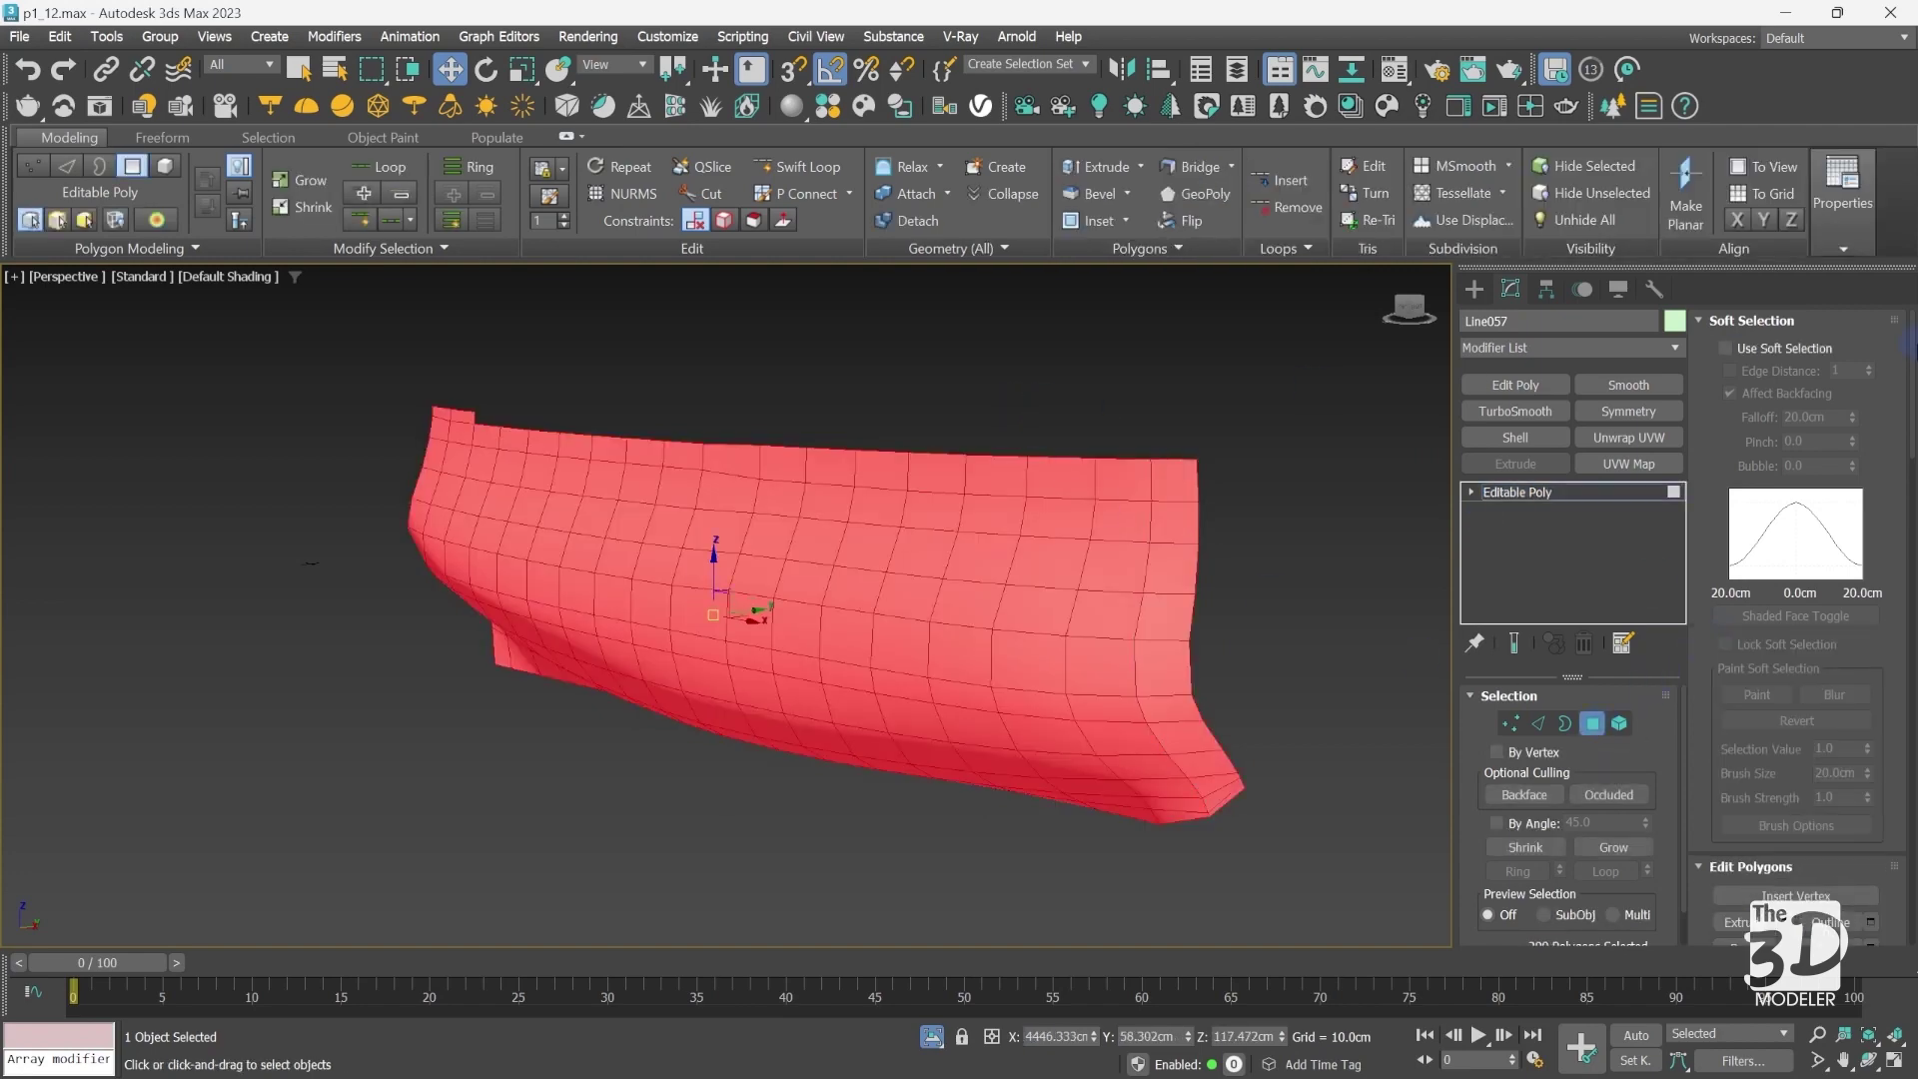
left_click_drag(1911, 367, 1909, 619)
left_click(1862, 679)
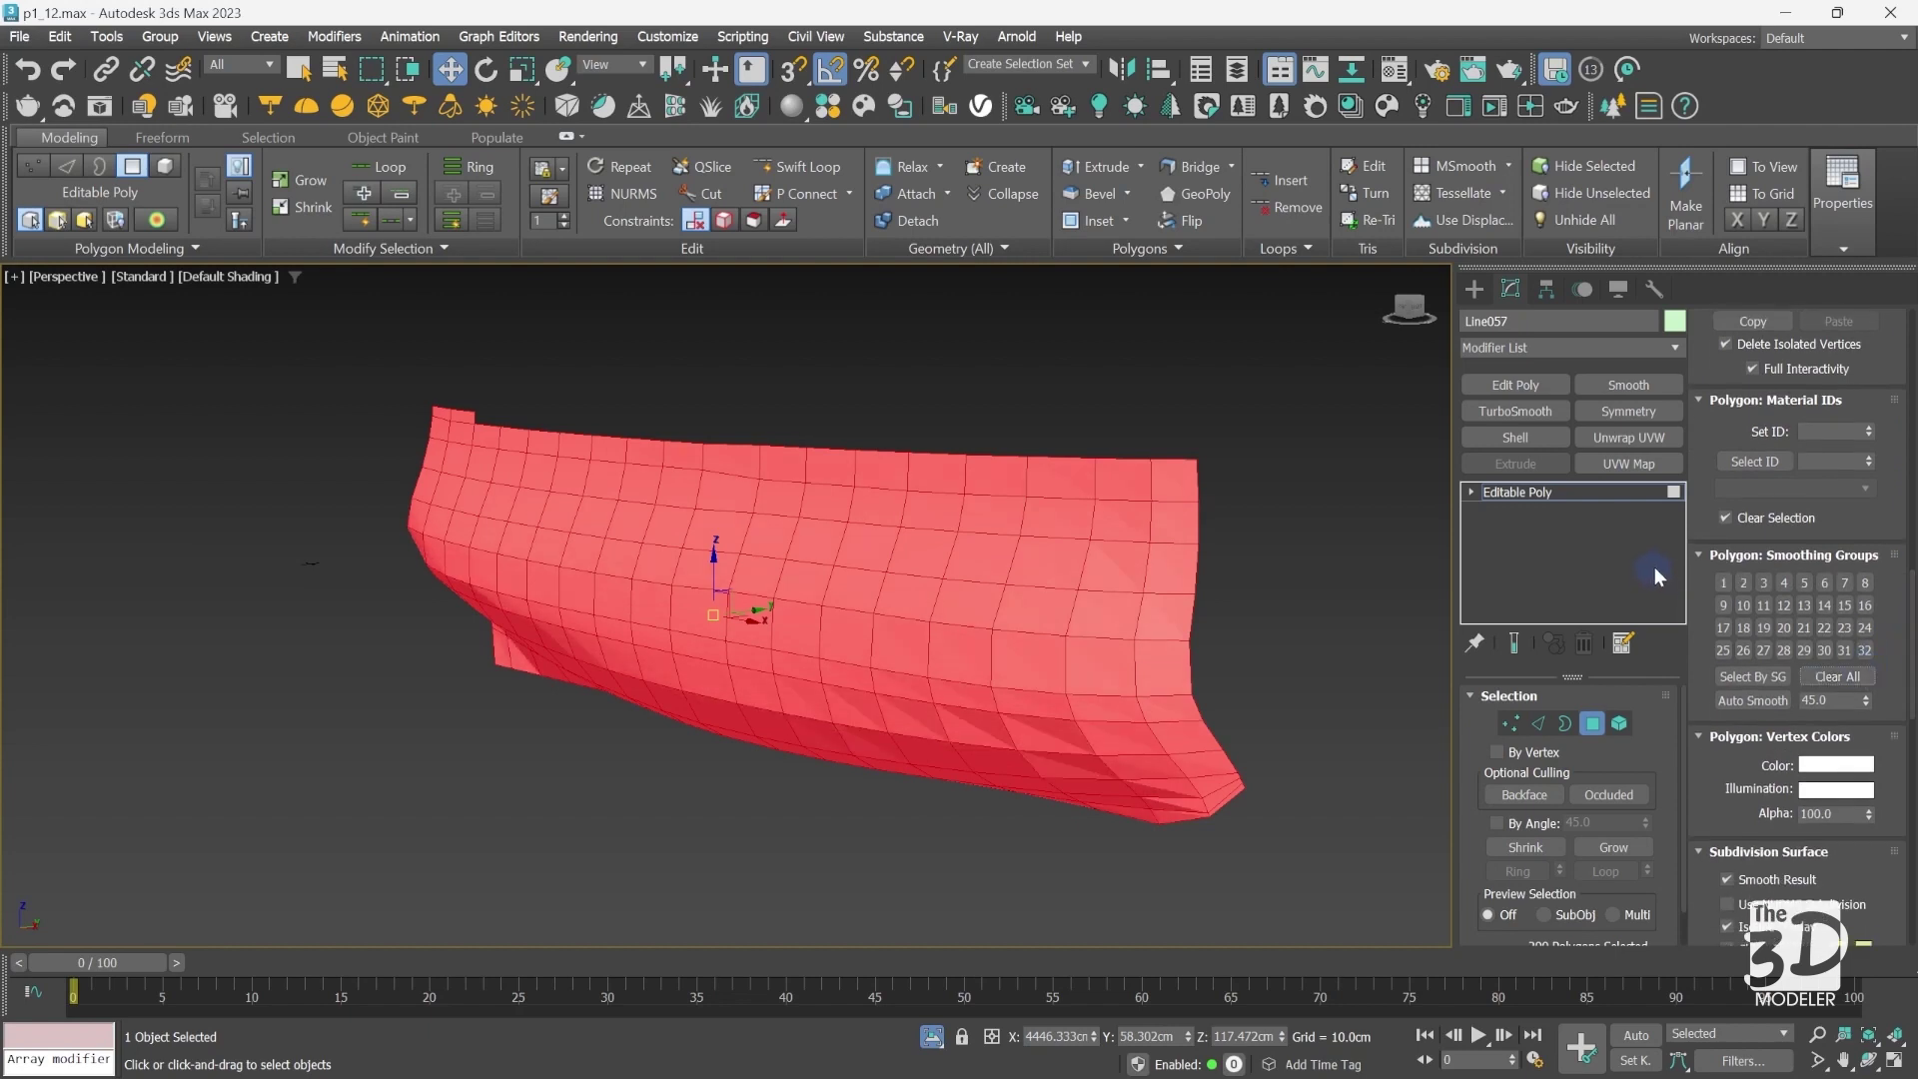
left_click(1722, 581)
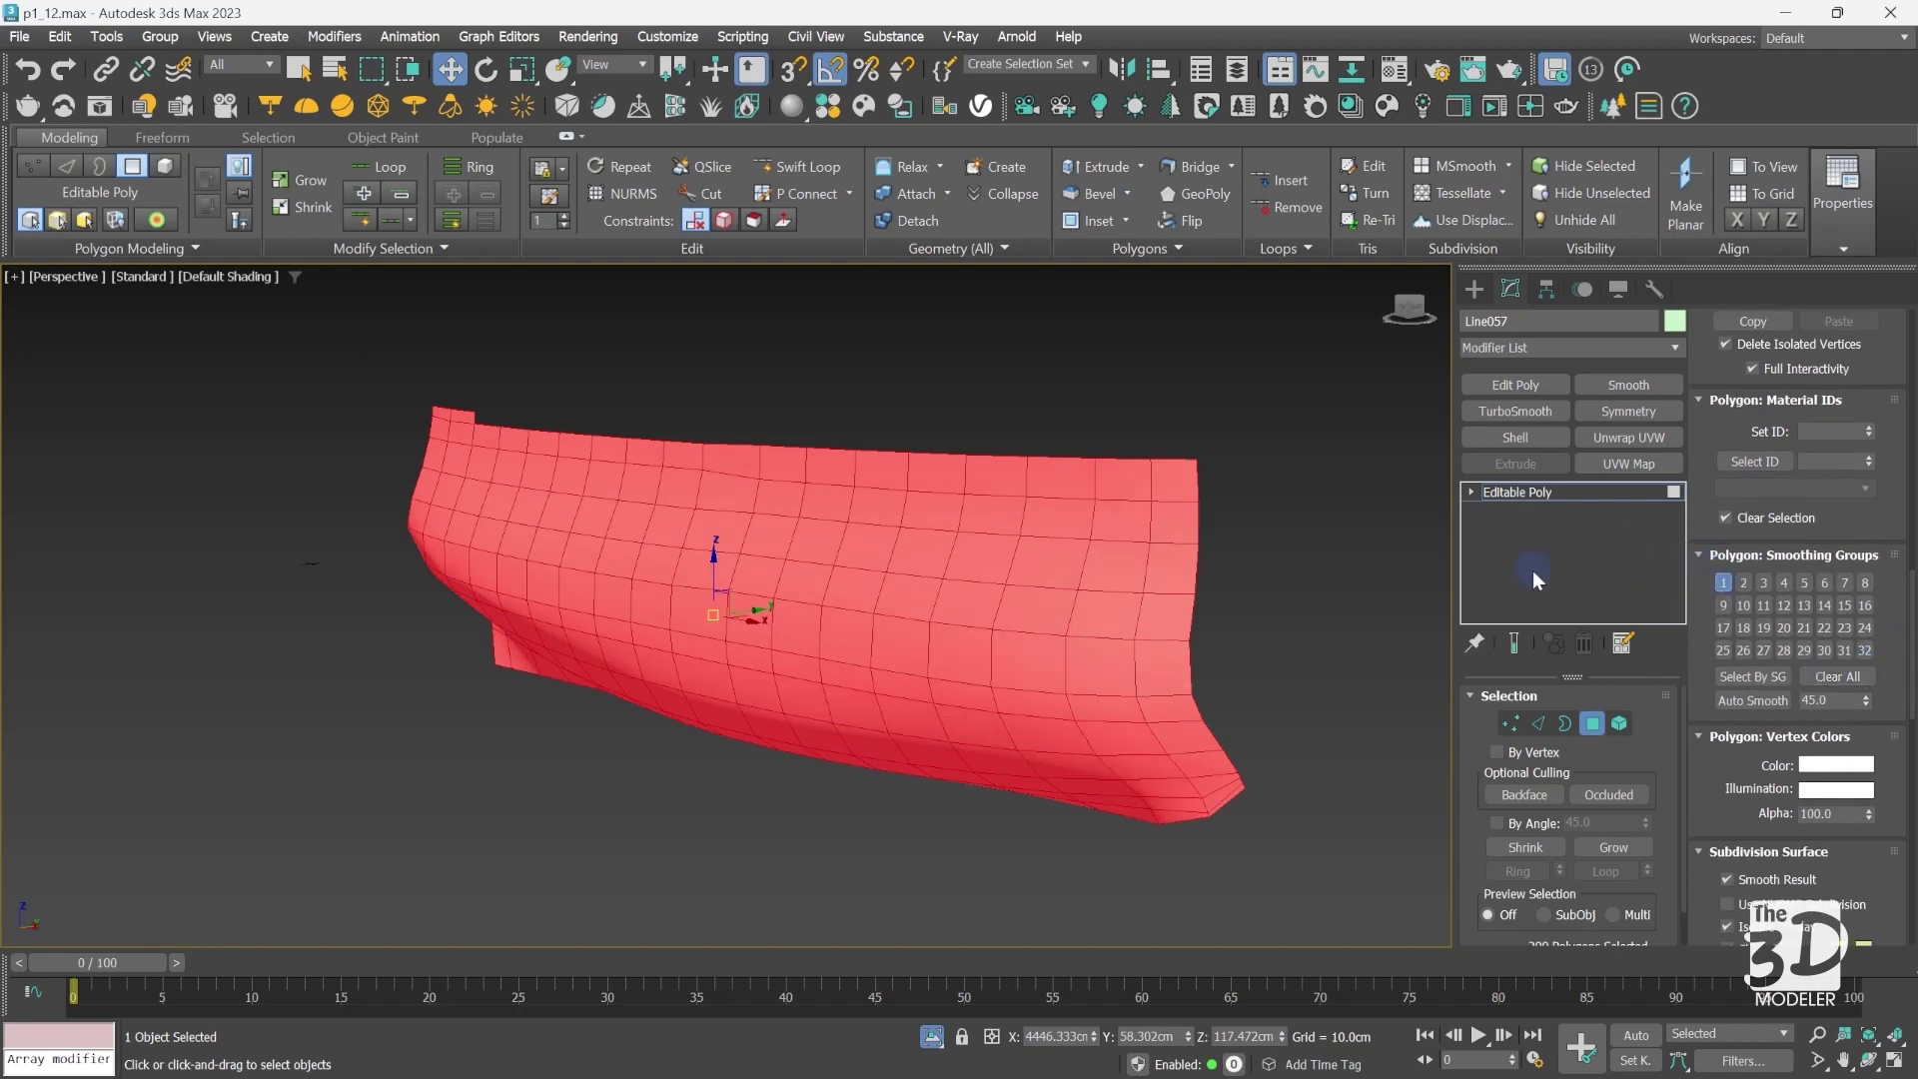
left_click(1578, 495)
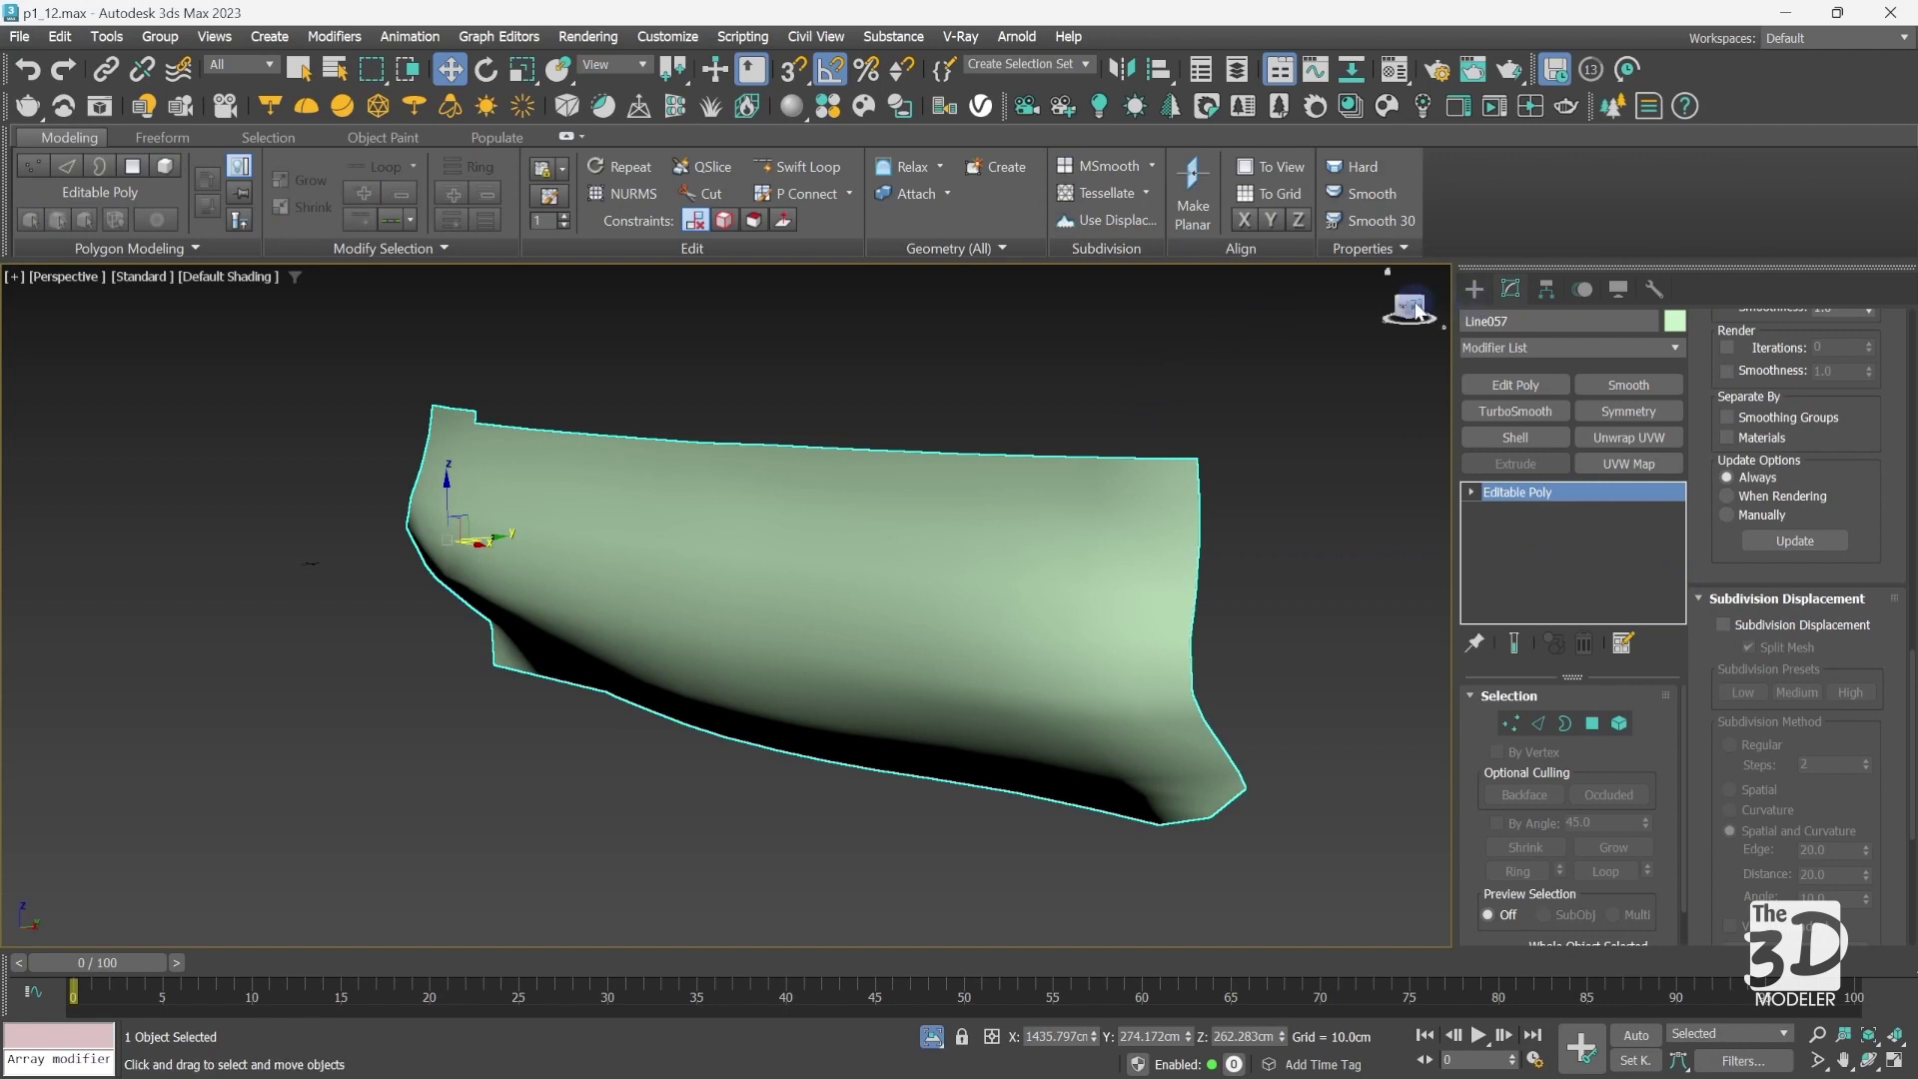
Step: Return to the front view with edged faces and save the scene incrementally as p1_13.max
mouse_move(726, 605)
middle_mouse_down("alt")
mouse_move(610, 597)
mouse_move(726, 606)
mouse_move(699, 603)
middle_mouse_up("alt")
key("f")
key("F4")
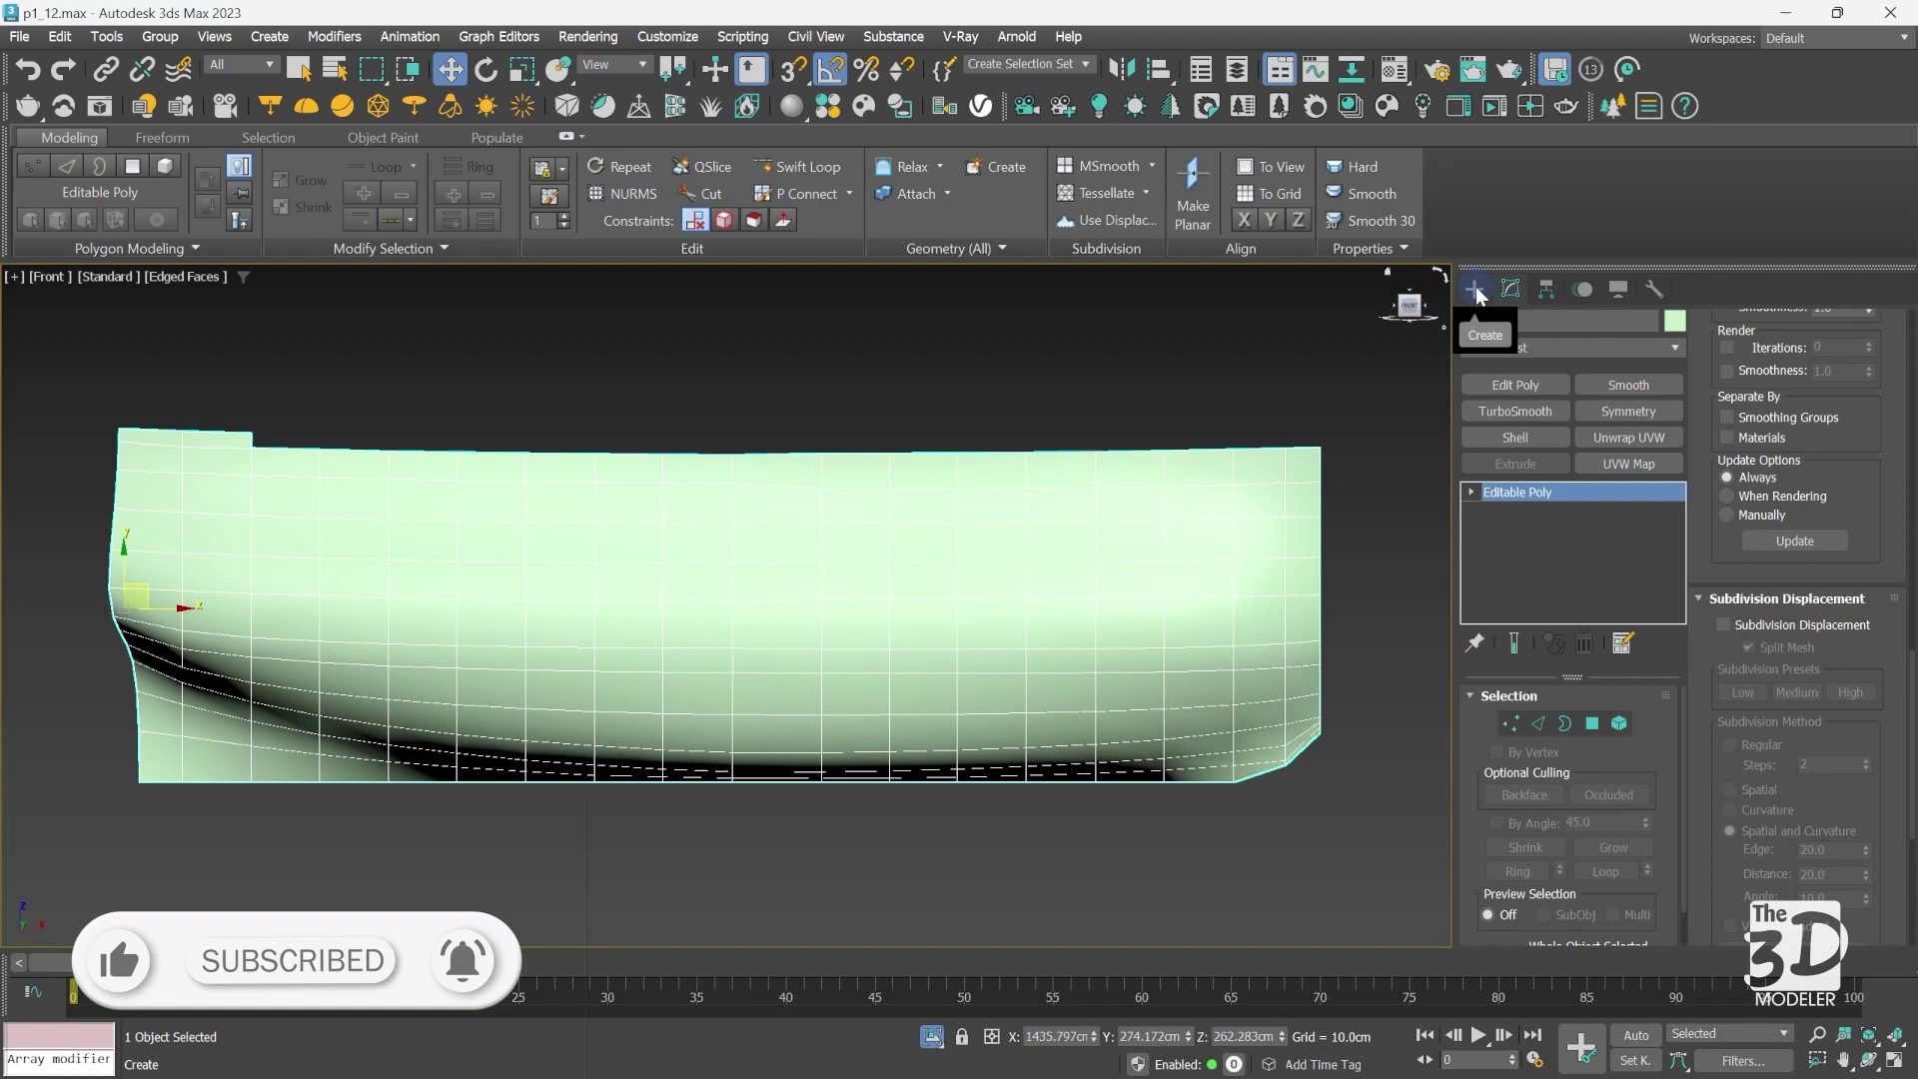
key("ctrl+s")
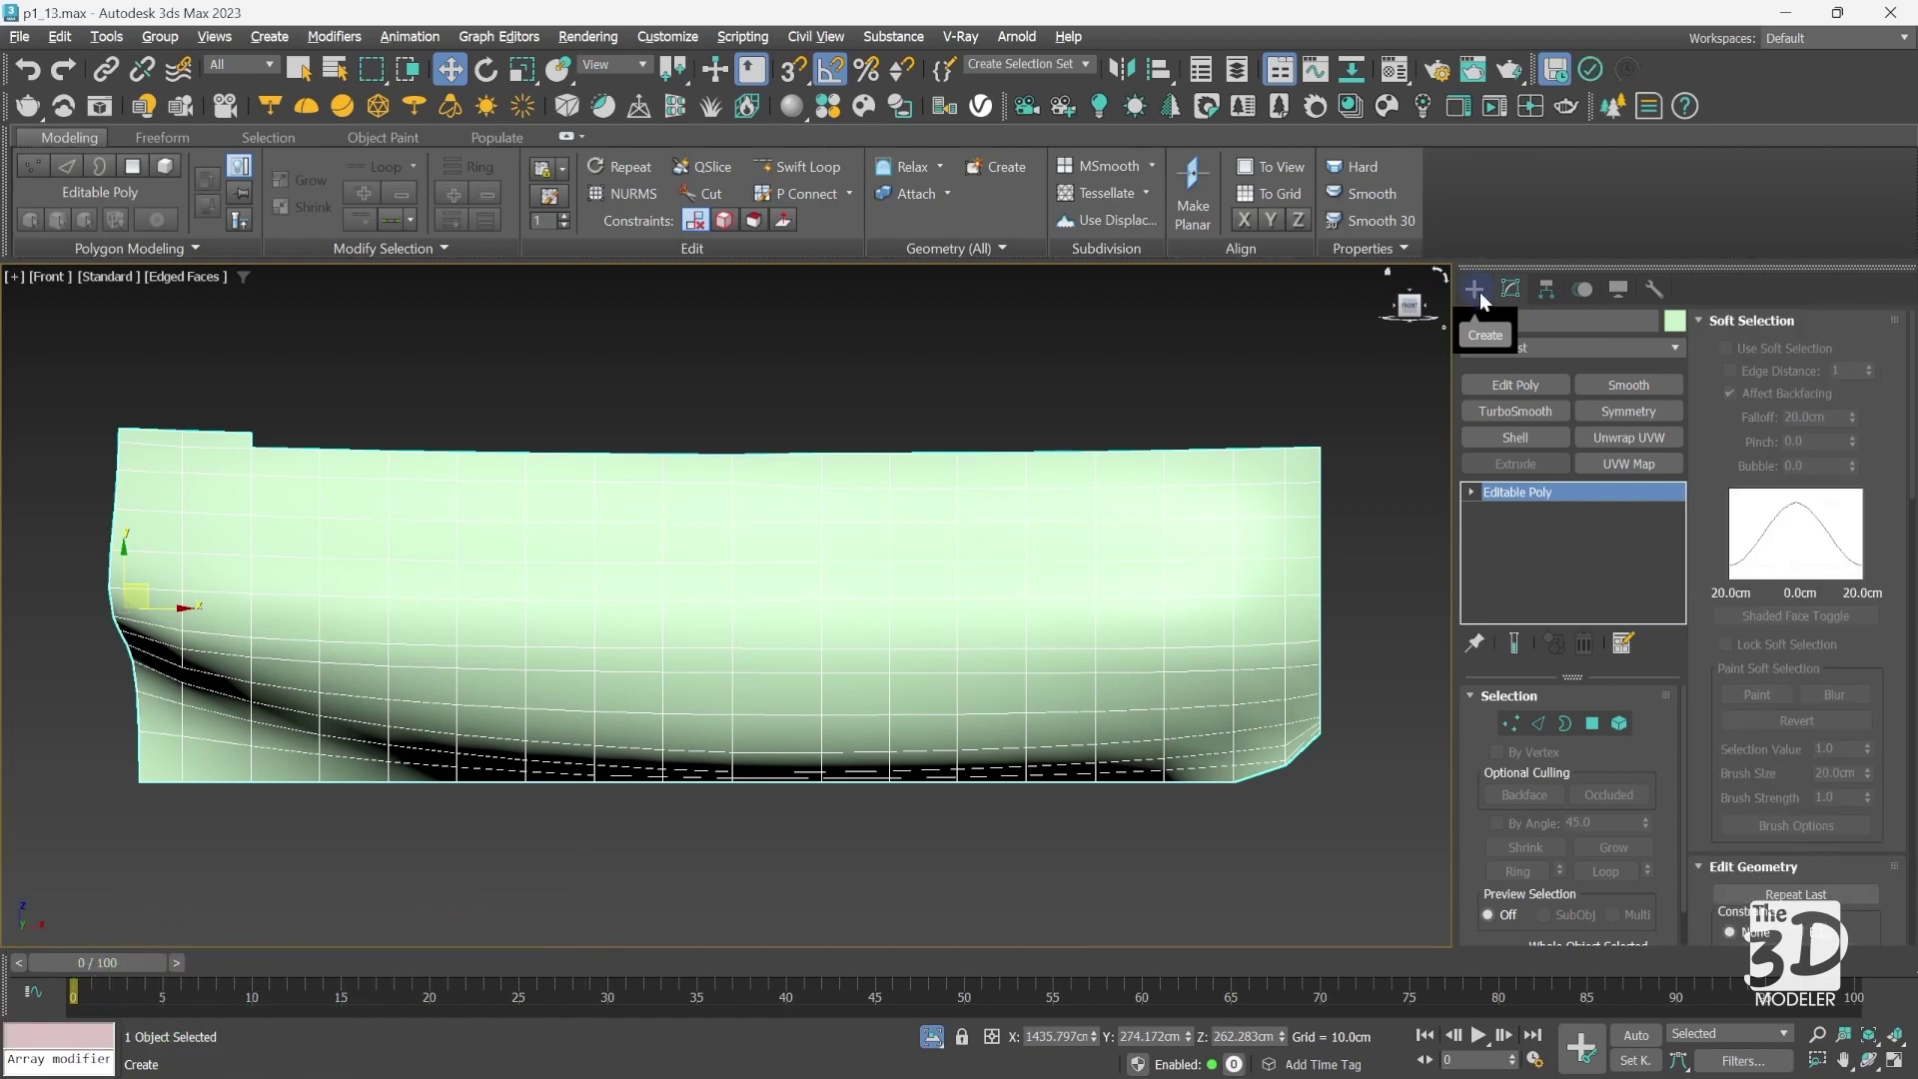
Step: End the hull's isolation to bring back the blueprint planes and section lines, and deselect the hull
key("alt+q")
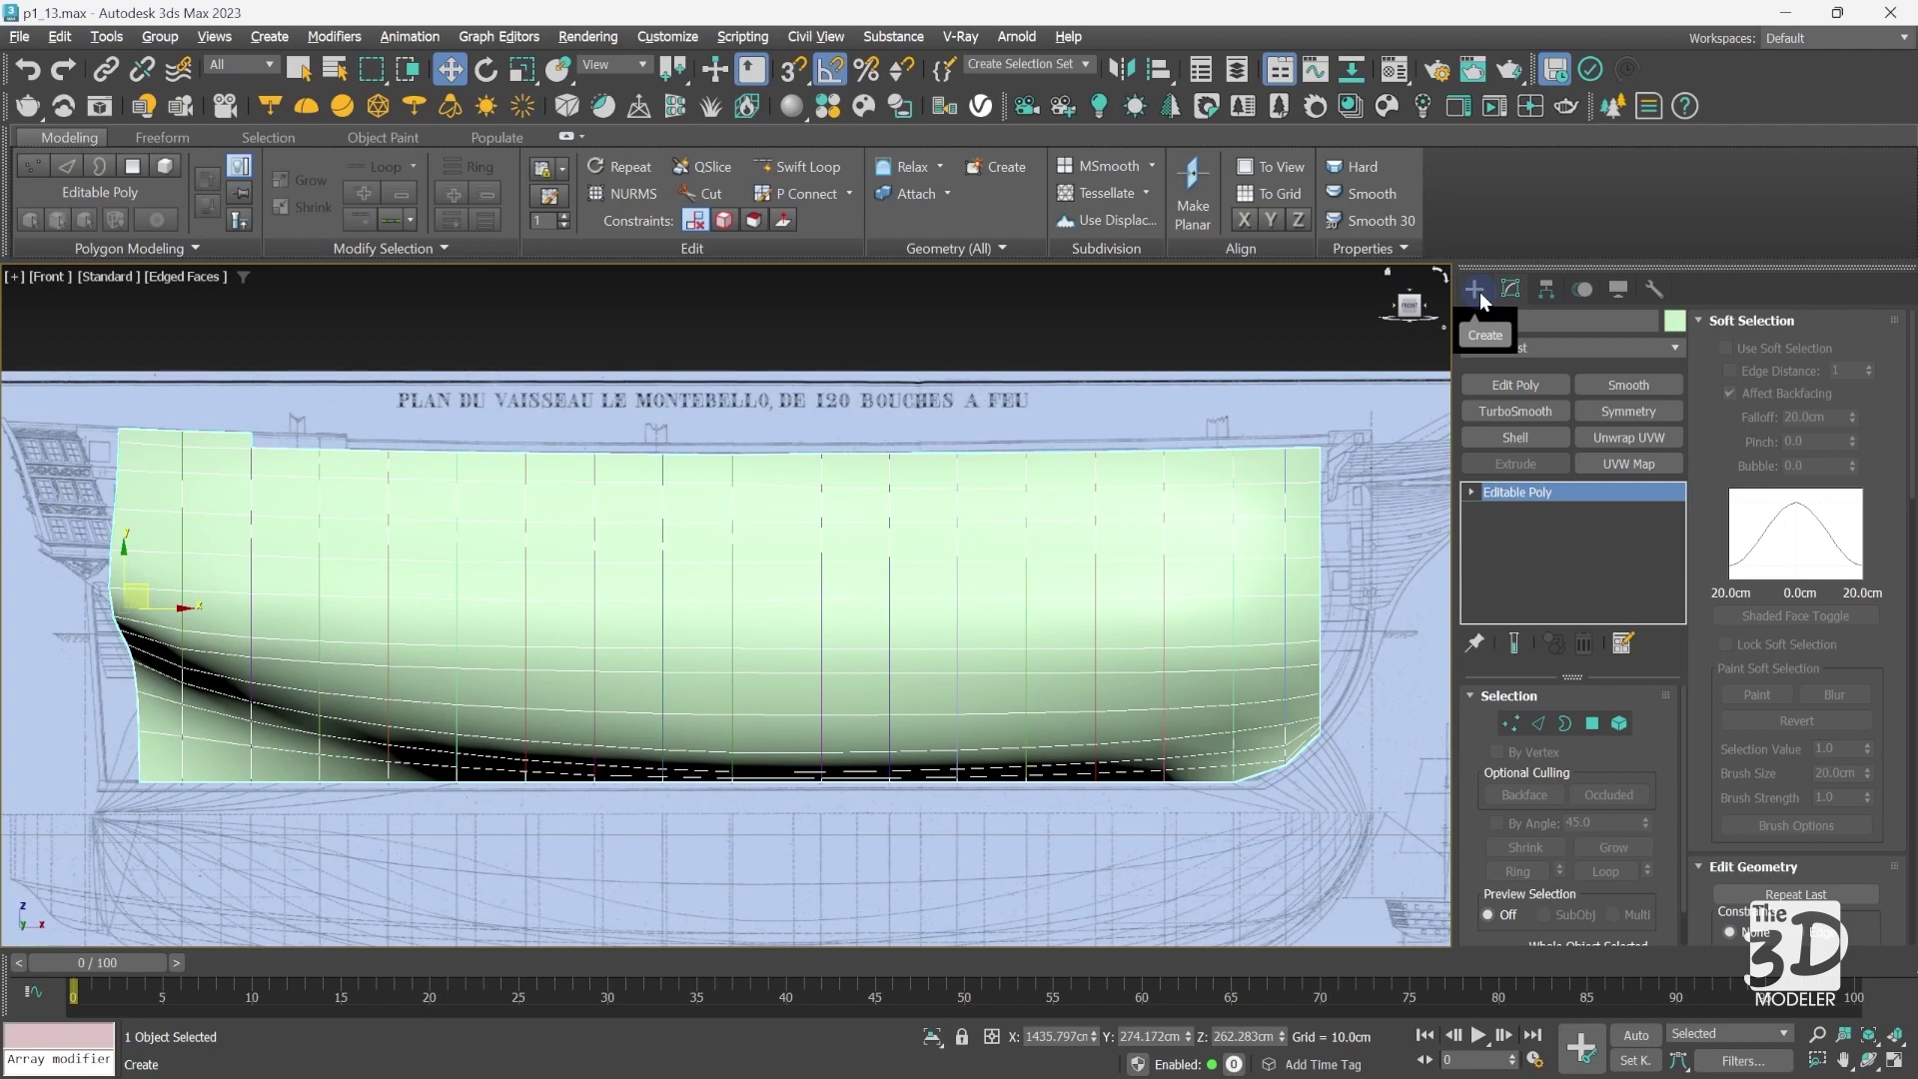
key("p")
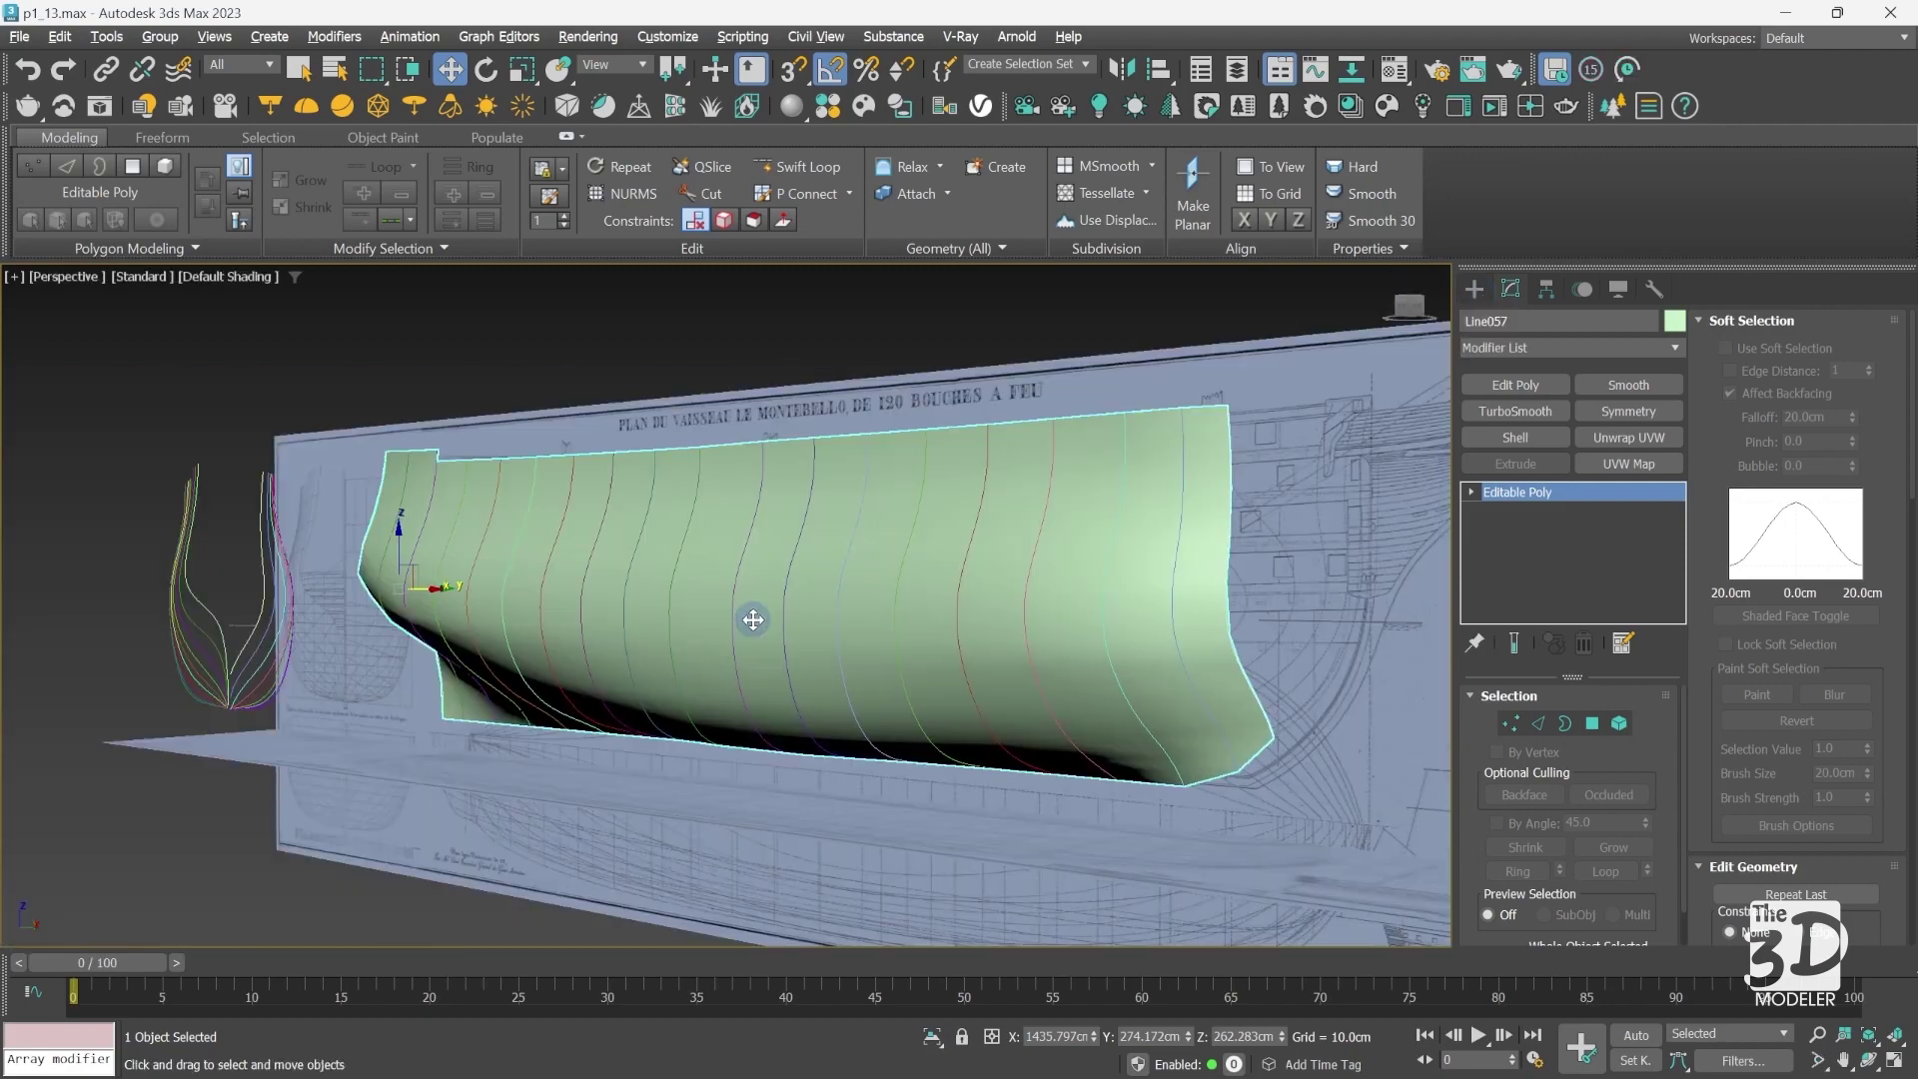
mouse_move(1414, 310)
left_mouse_down()
mouse_move(1358, 337)
mouse_move(1344, 314)
mouse_move(24, 319)
mouse_move(1431, 323)
mouse_move(1344, 328)
mouse_move(1413, 313)
left_mouse_up()
key("f")
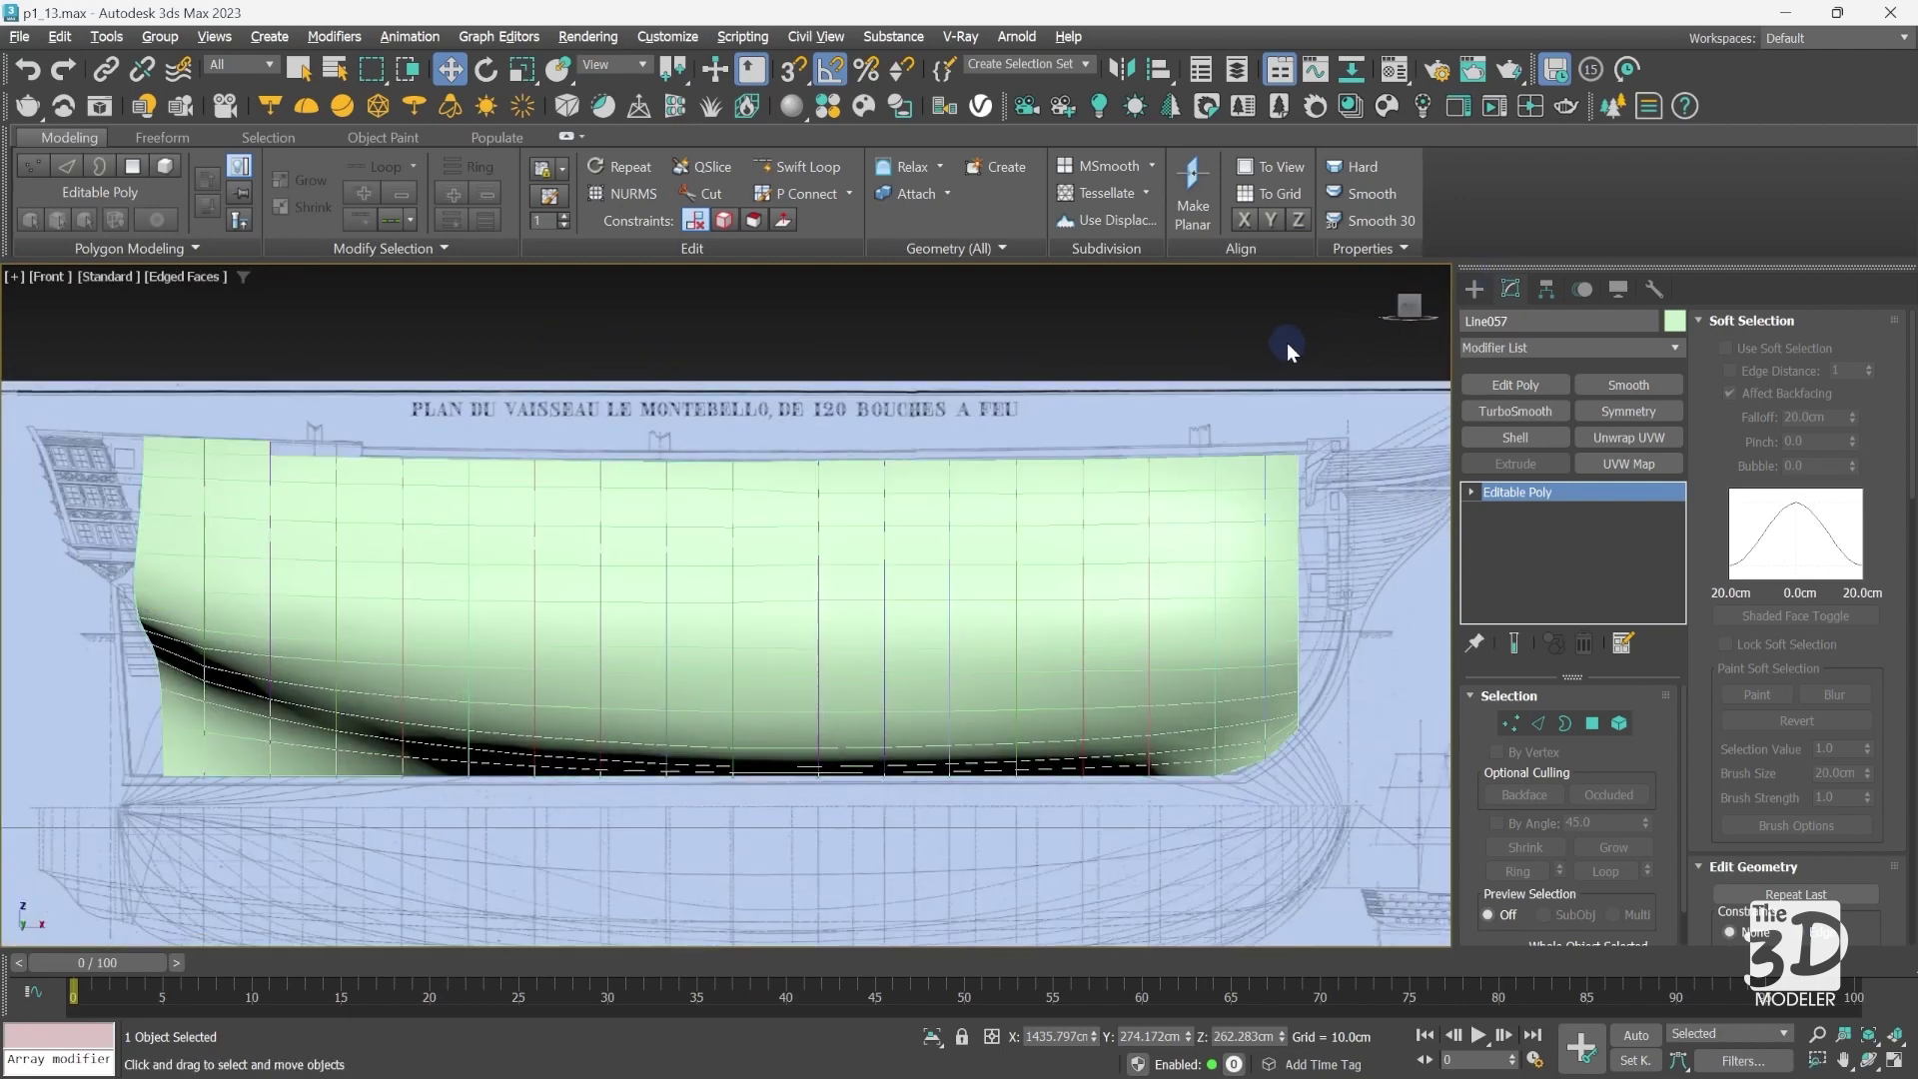
left_click(1289, 343)
key("z")
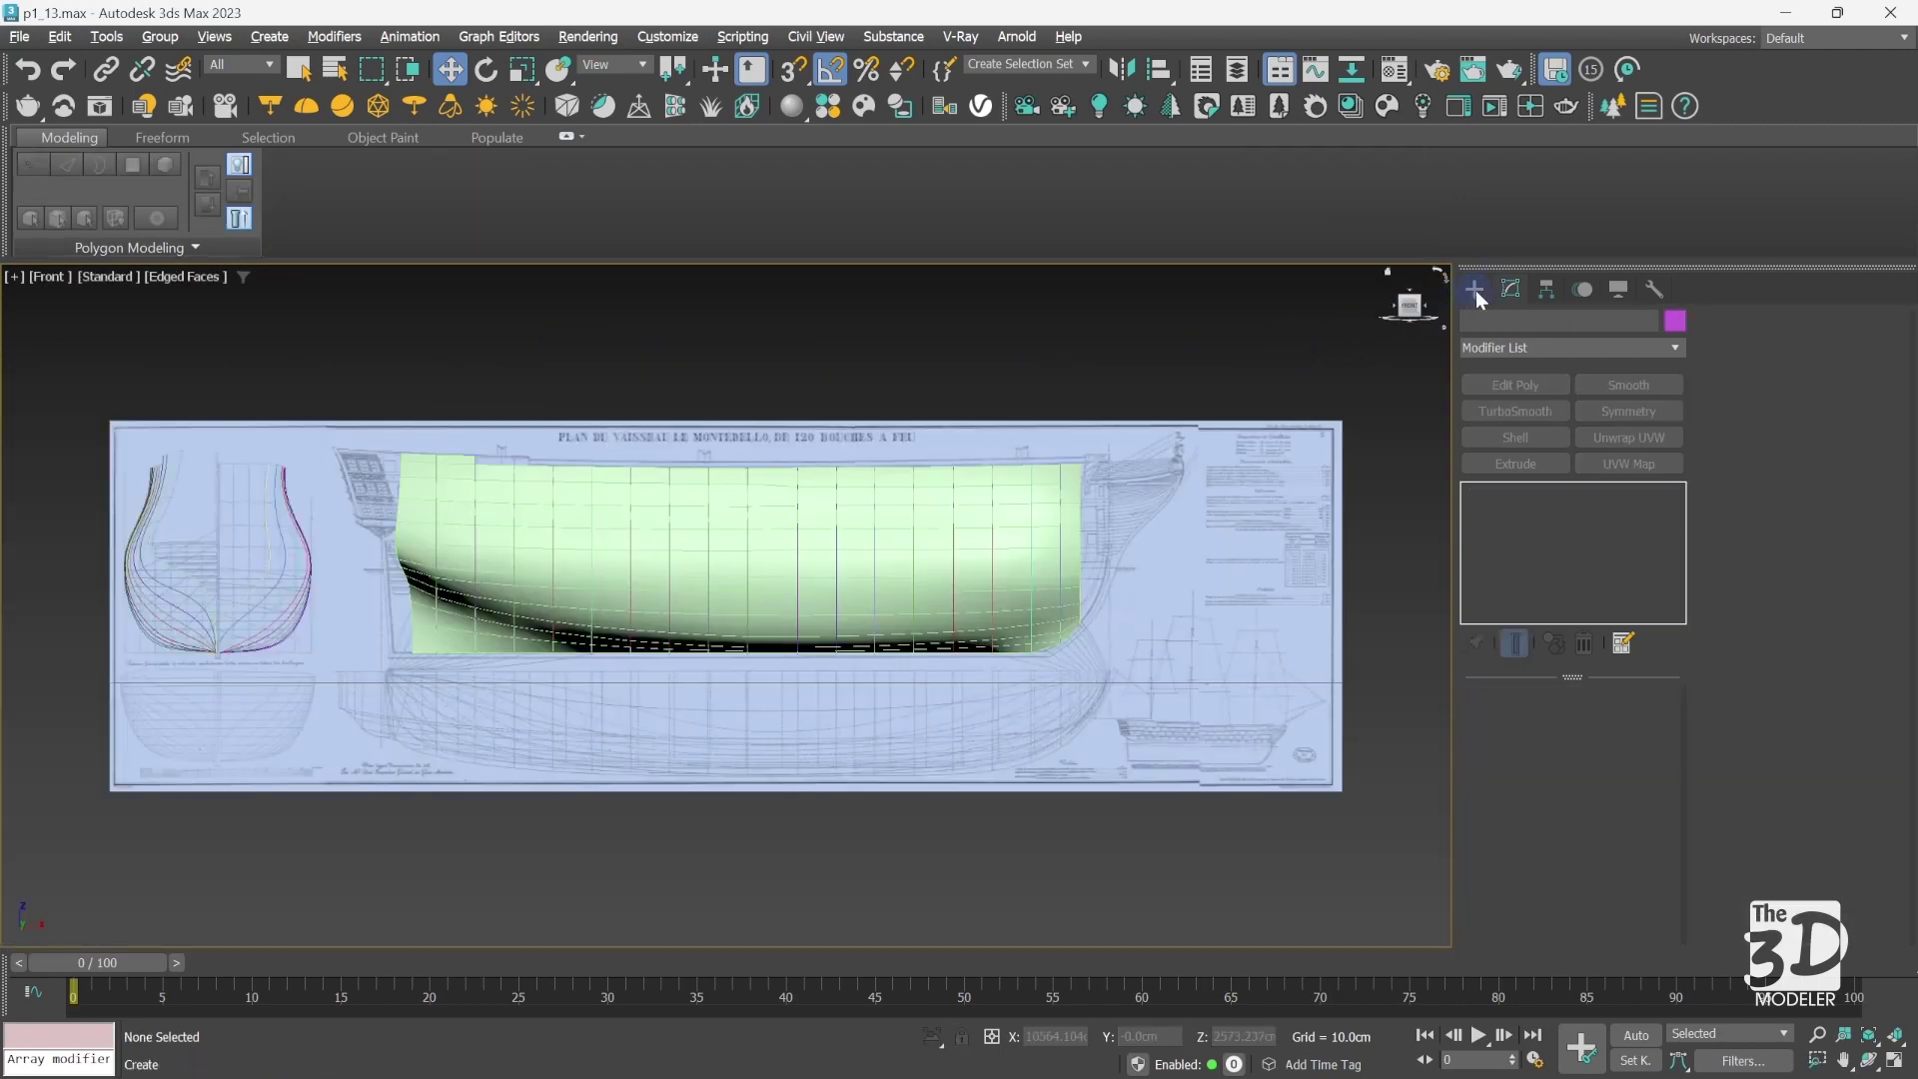